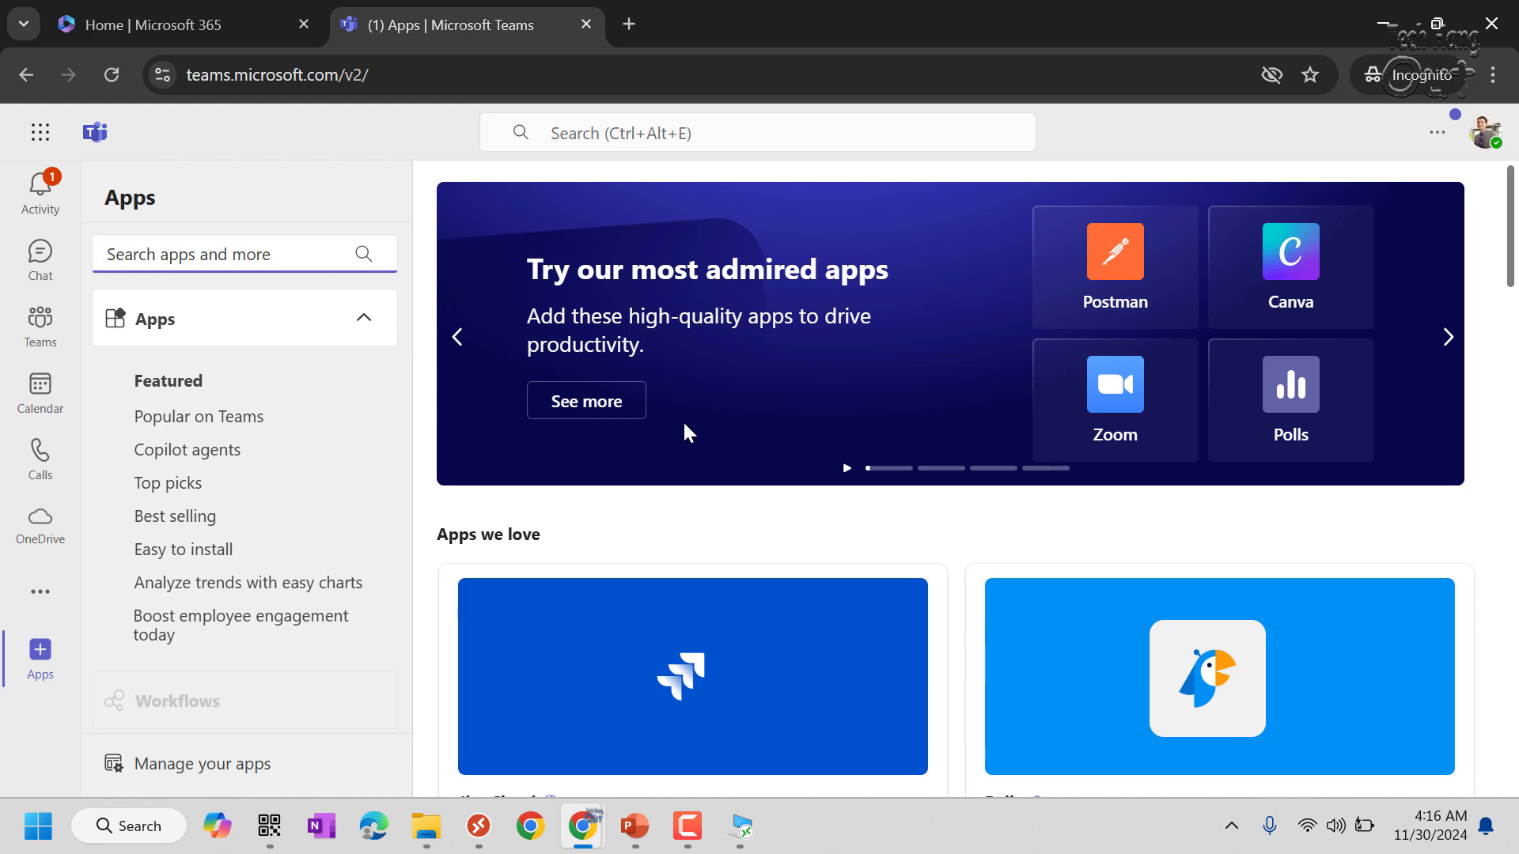
scroll(677, 431, down, 3)
scroll(663, 441, up, 3)
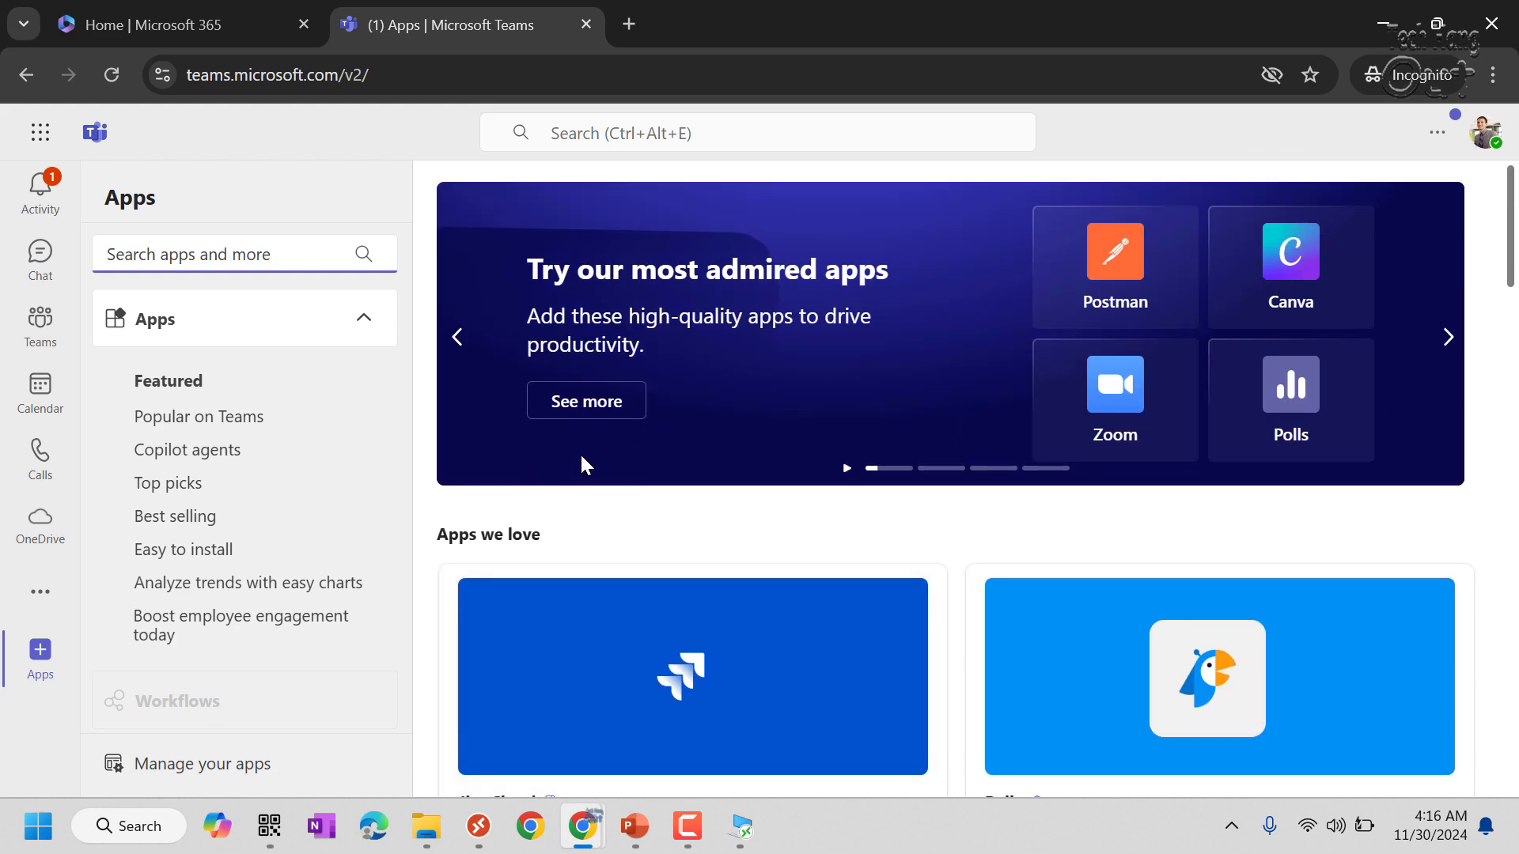
scroll(625, 485, down, 2)
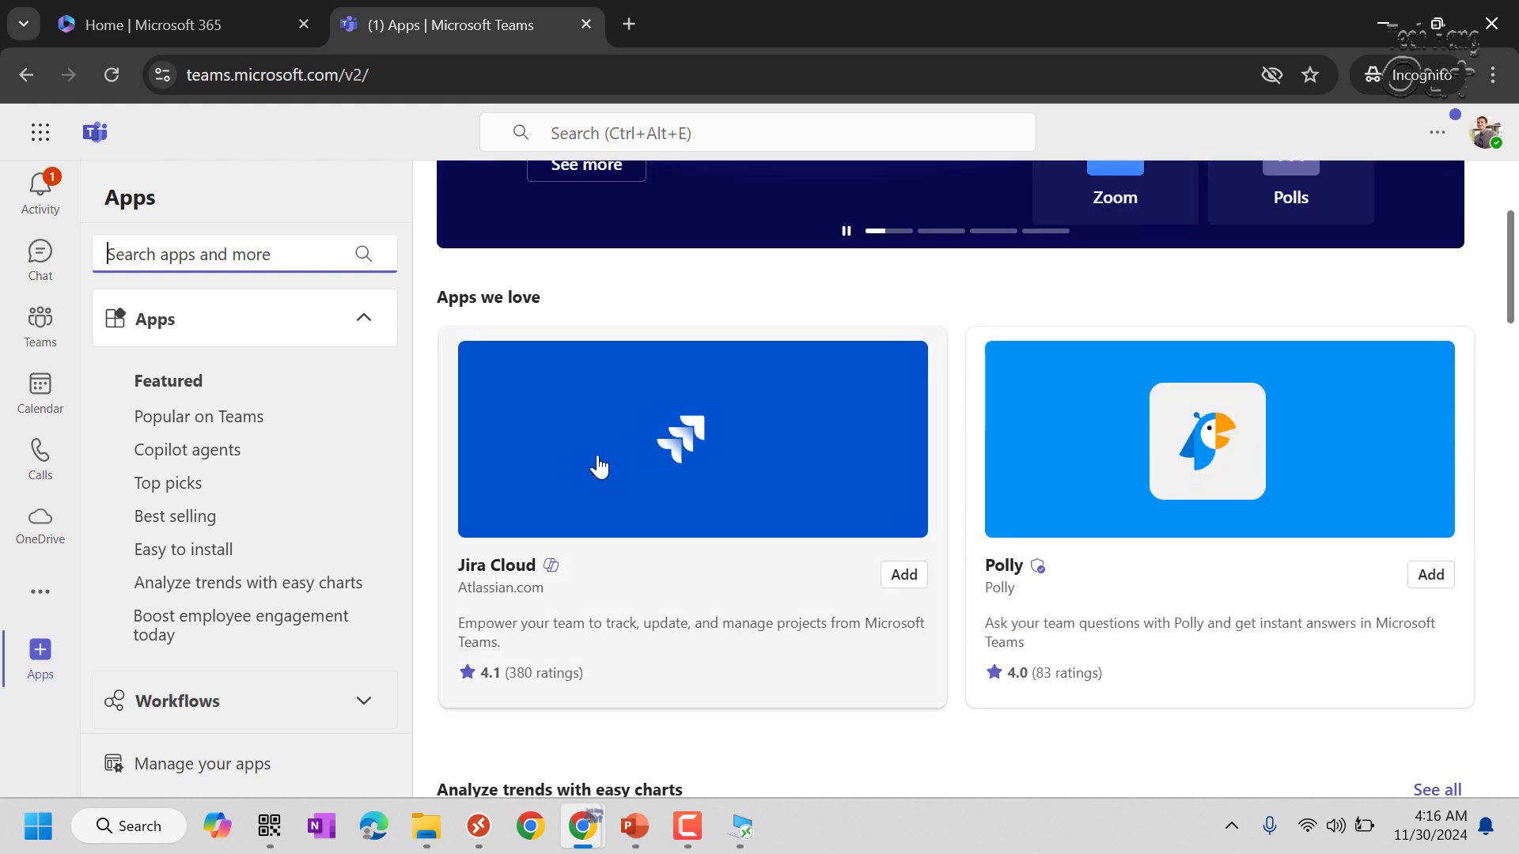
scroll(596, 464, down, 4)
scroll(566, 460, up, 3)
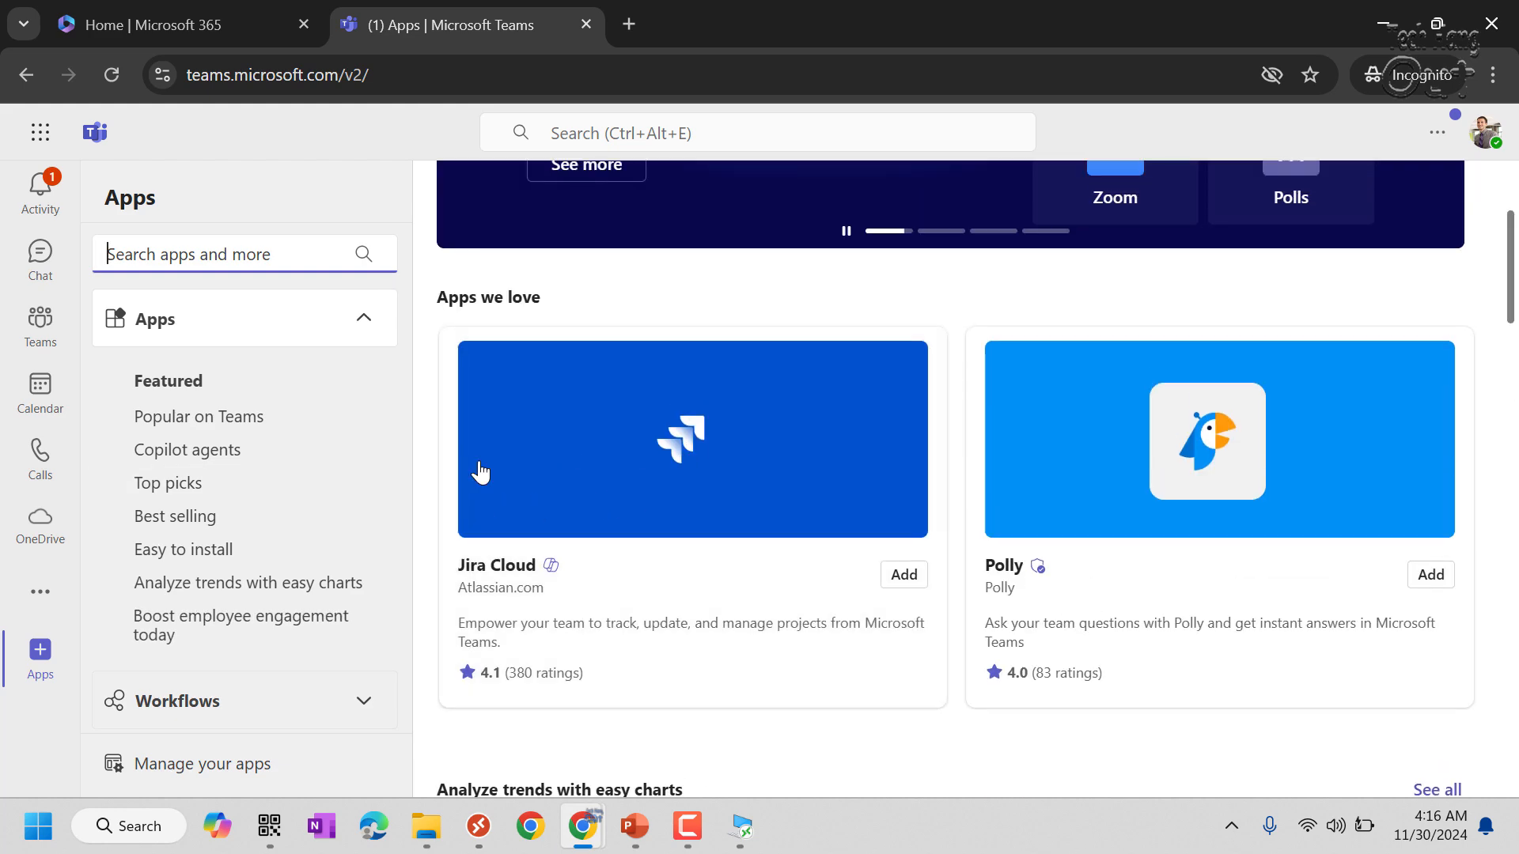
scroll(858, 379, up, 3)
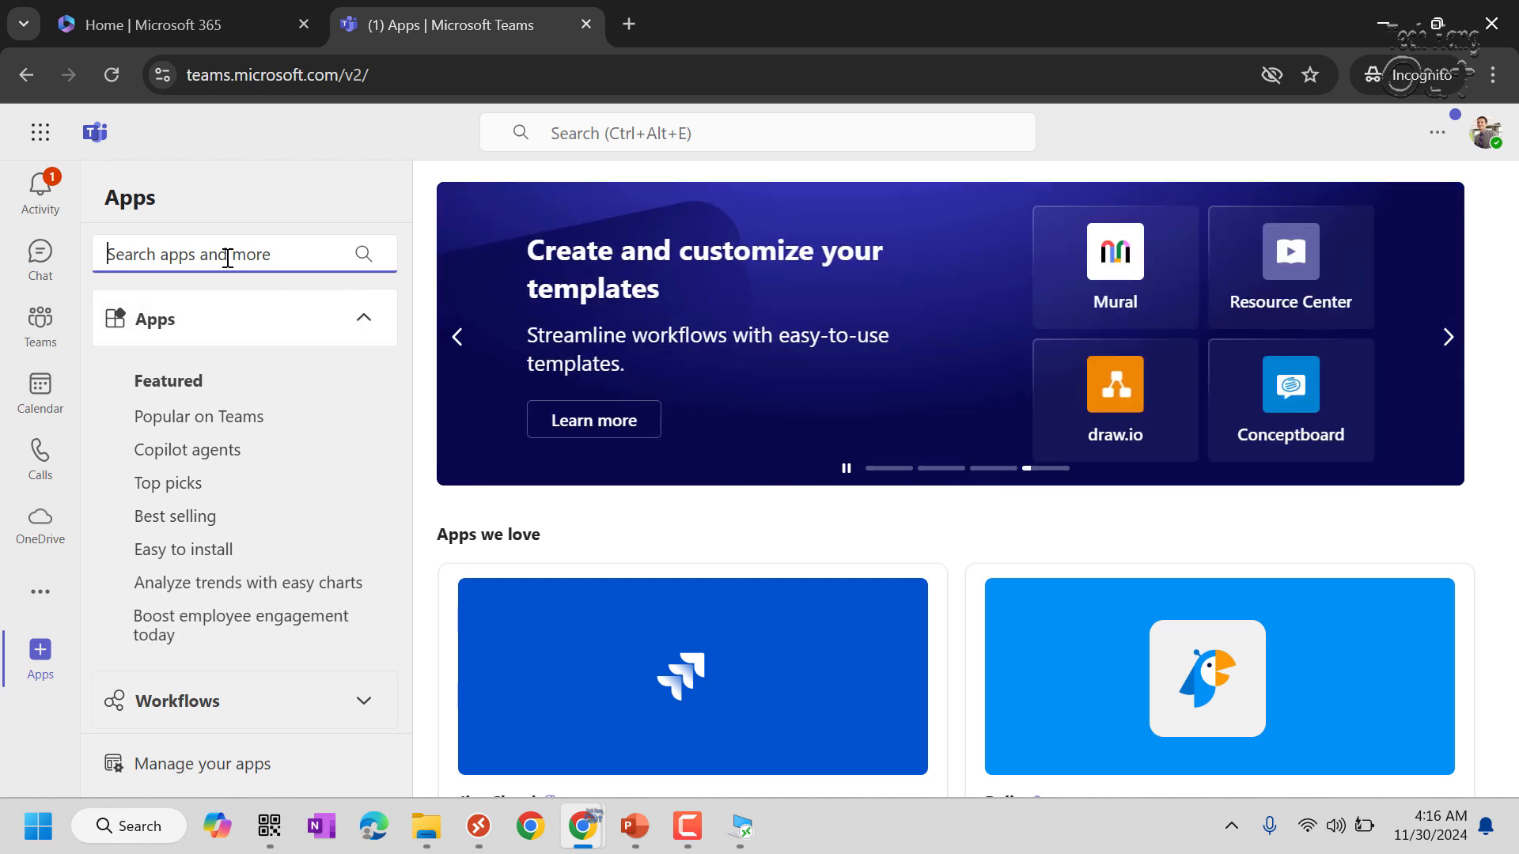
Step: Search the app catalogue for "presentation" and look through the matching apps
text(p)
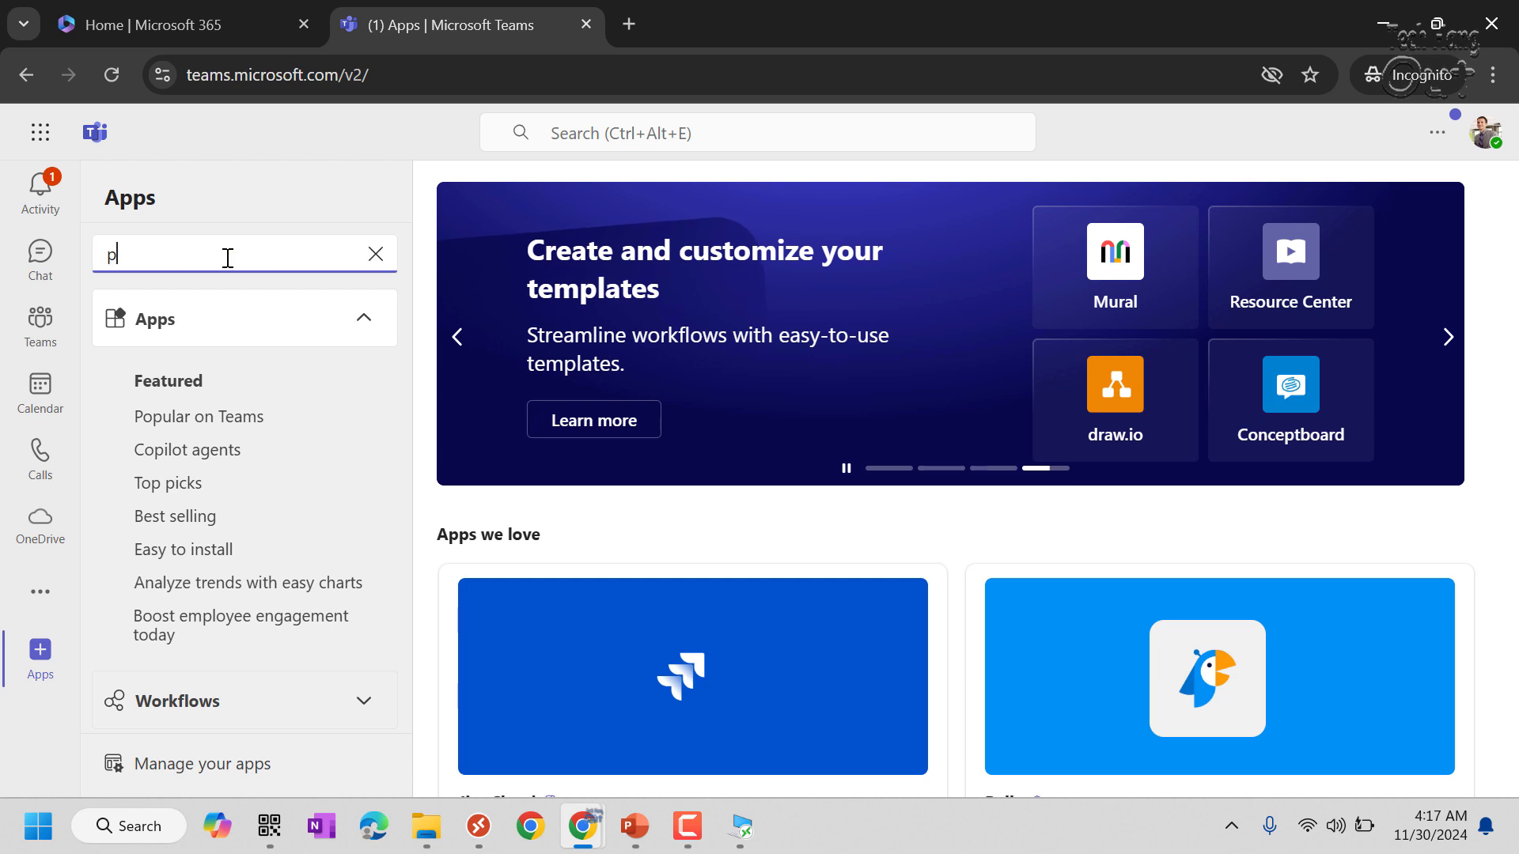
text(re)
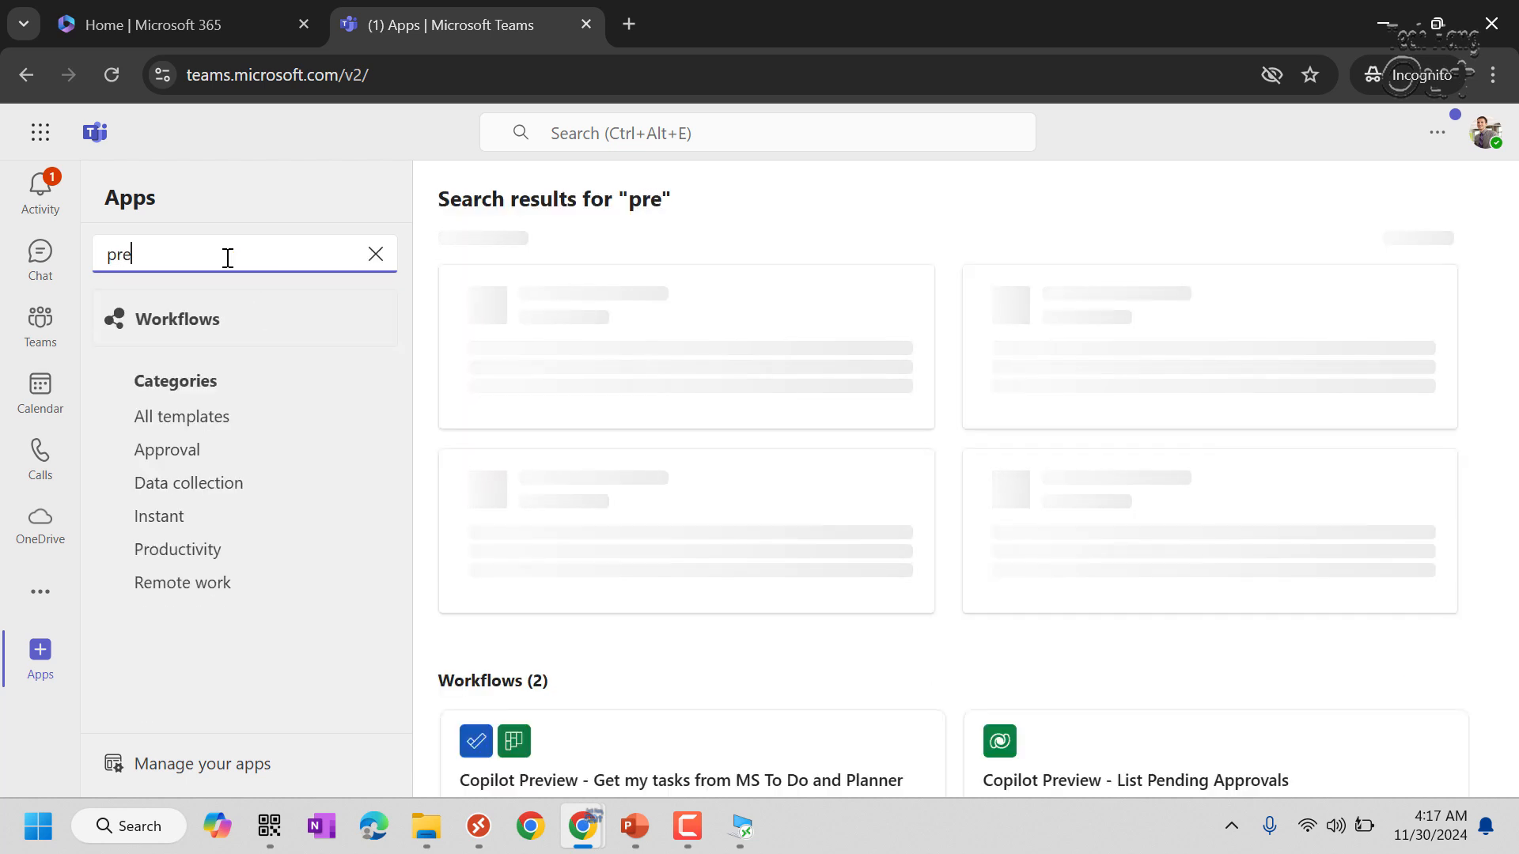
text(sen)
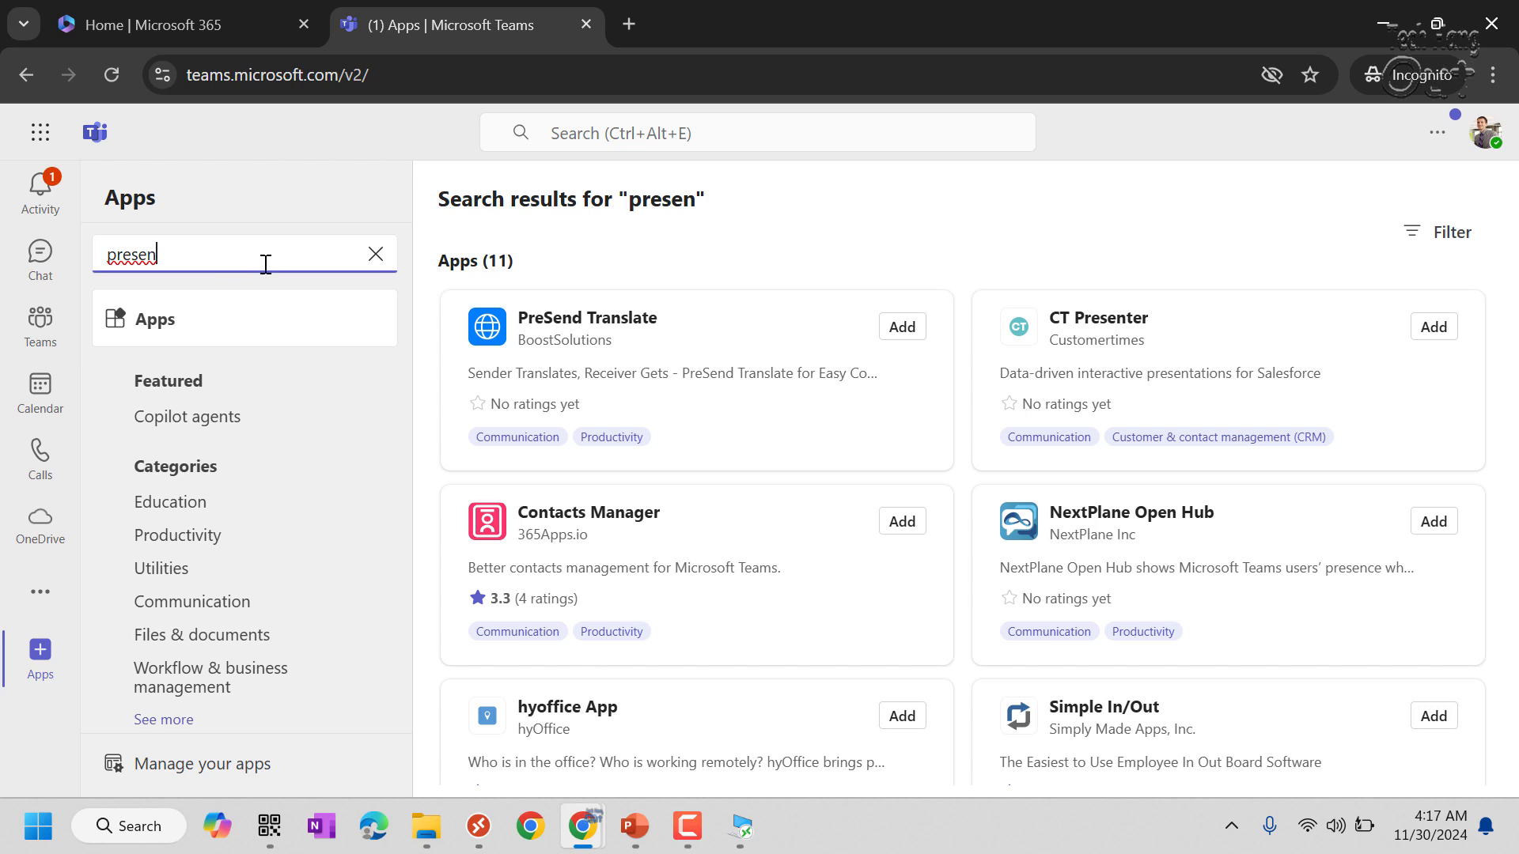
text(tation)
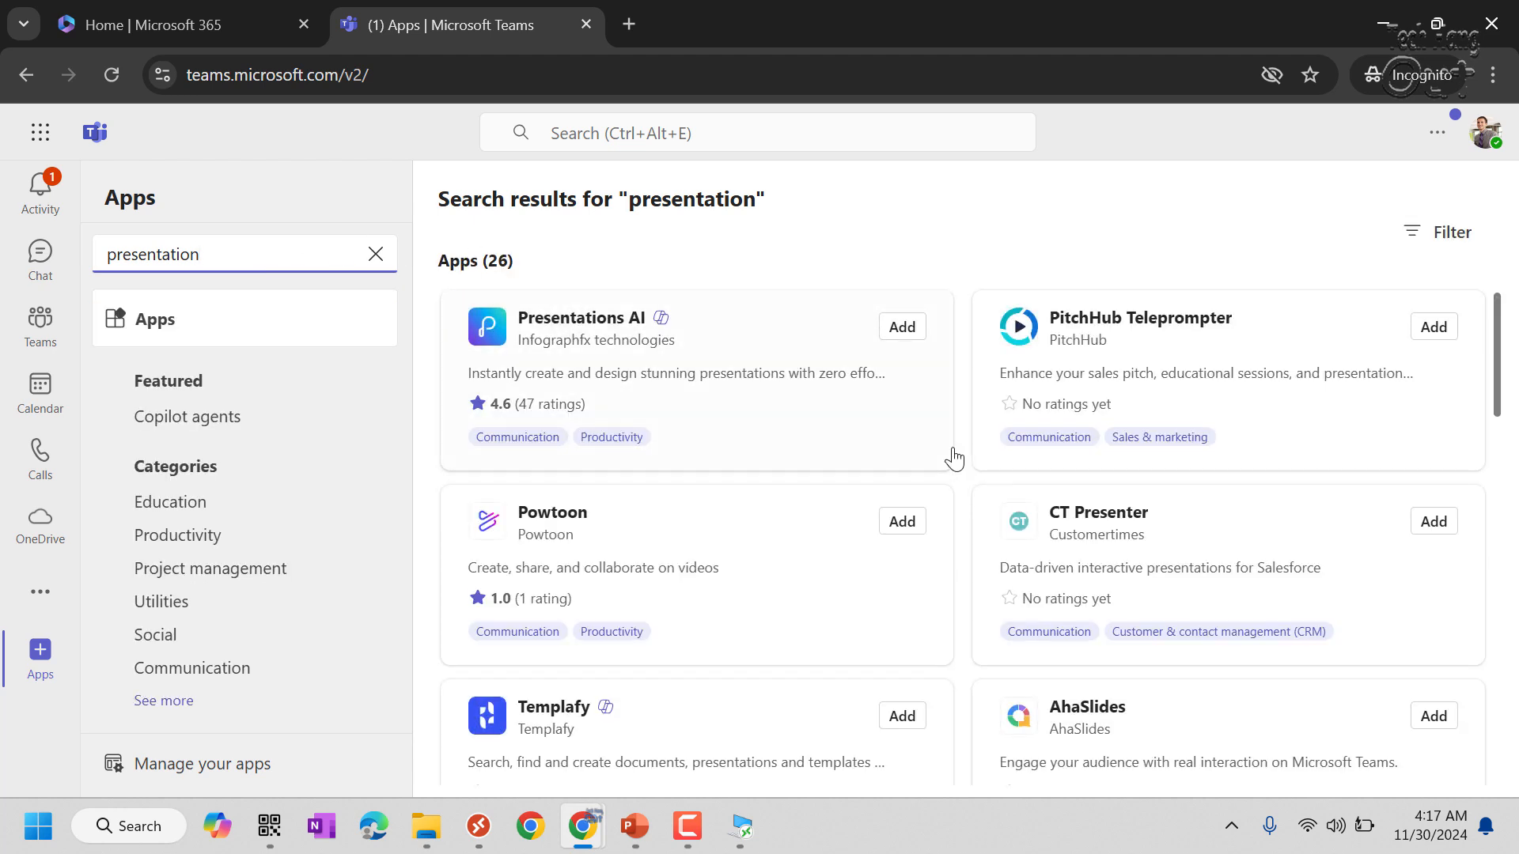
scroll(1016, 575, down, 6)
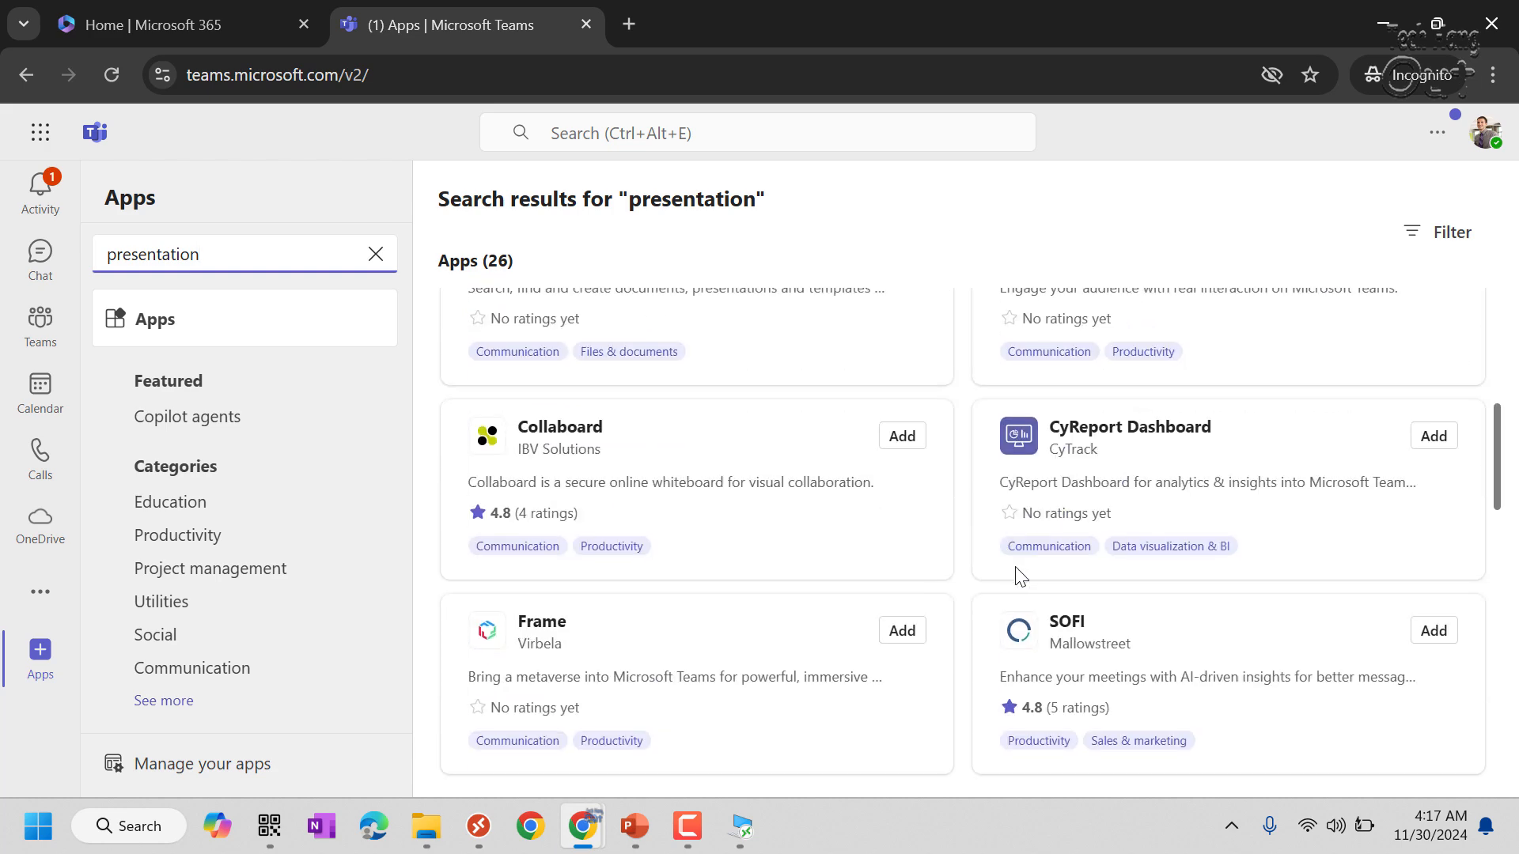
scroll(1016, 575, up, 6)
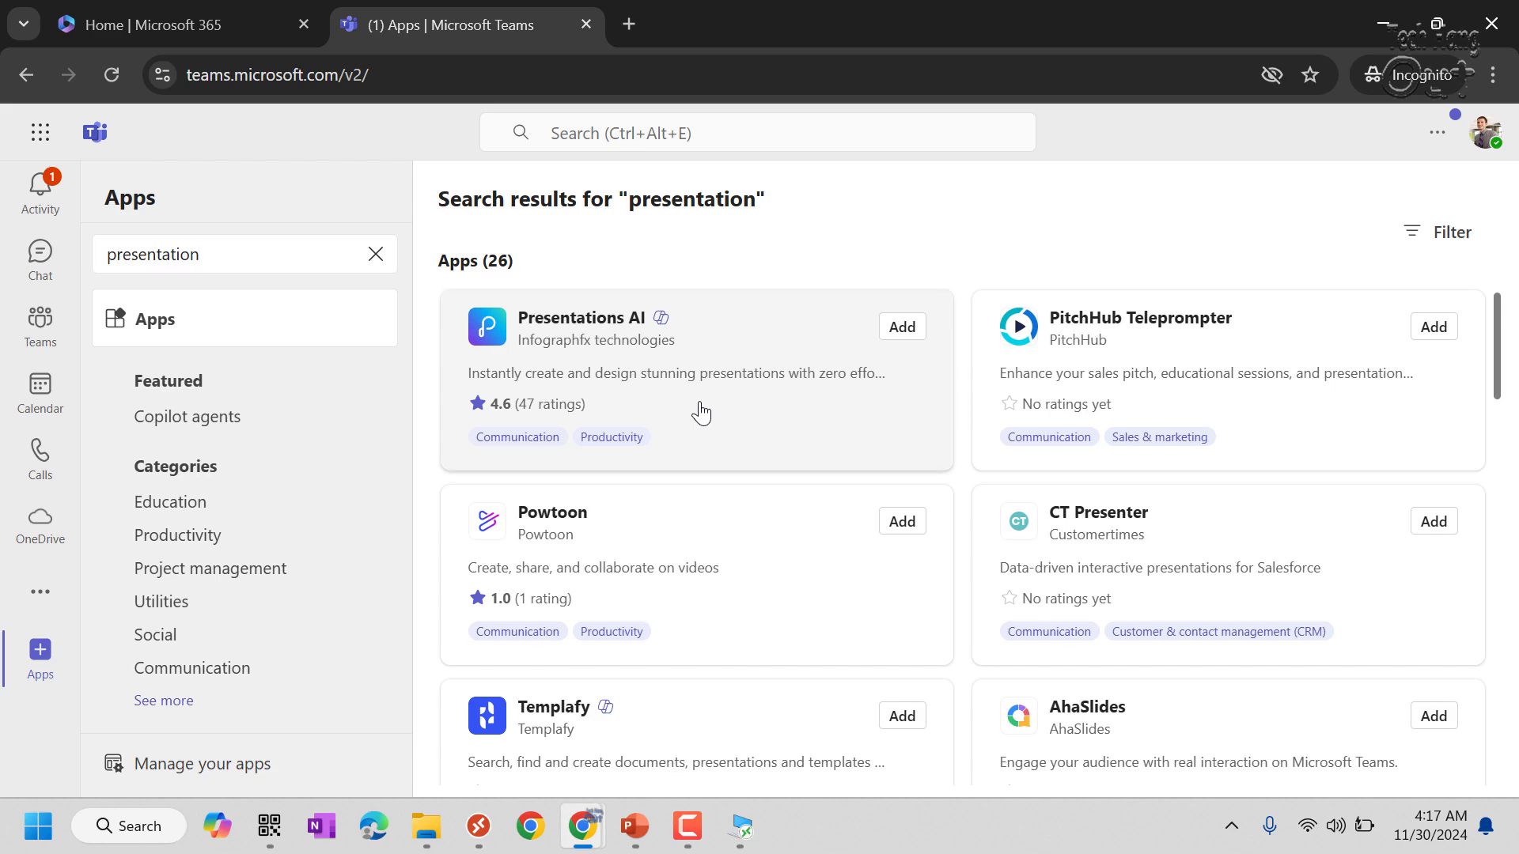
Step: Review the permissions that the Presentations AI app requests, and close its details
click(701, 413)
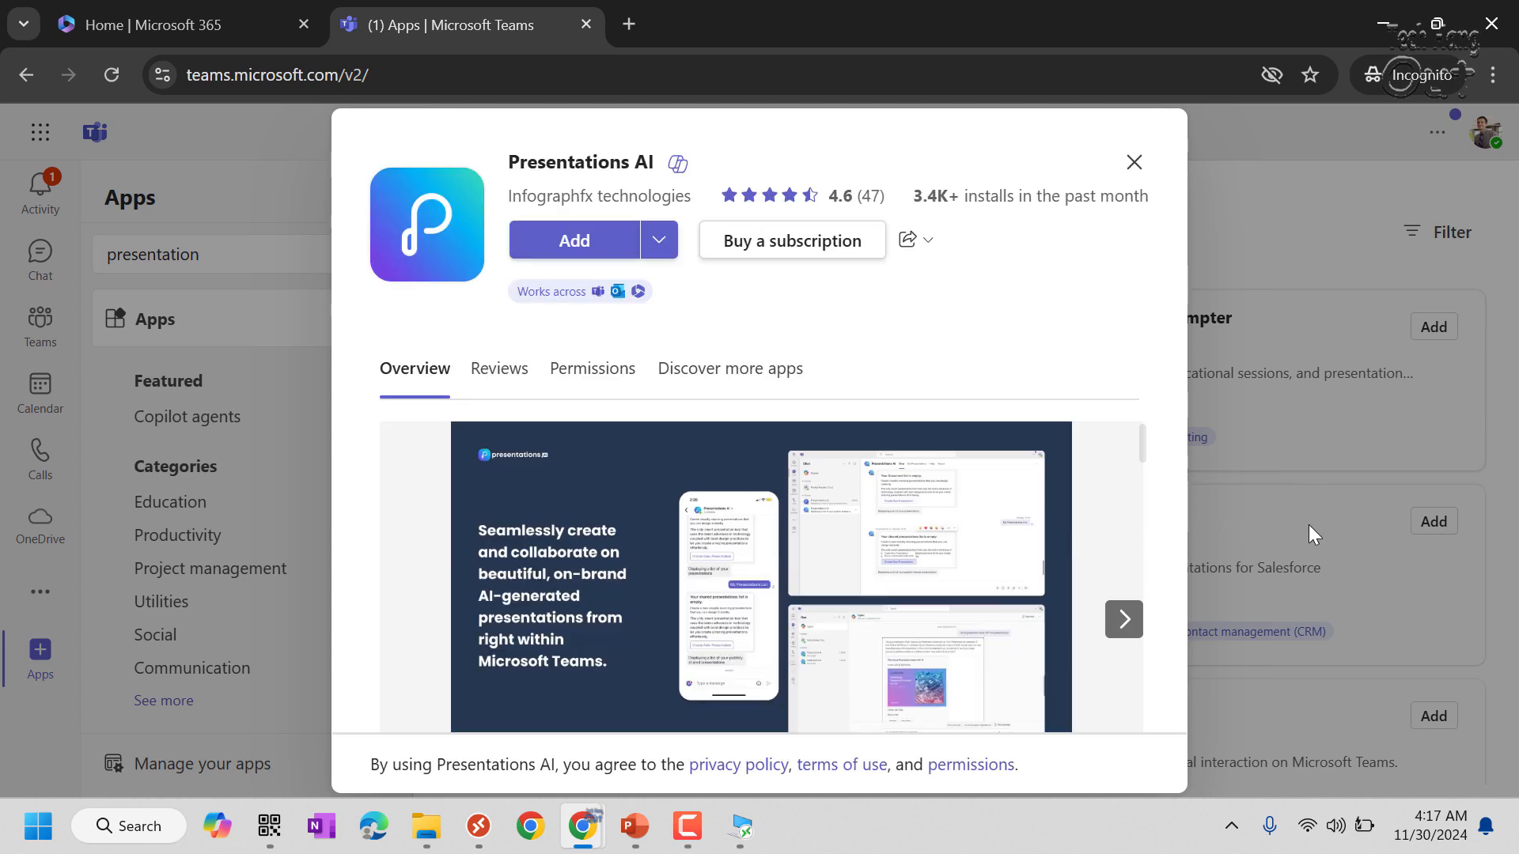
click(590, 386)
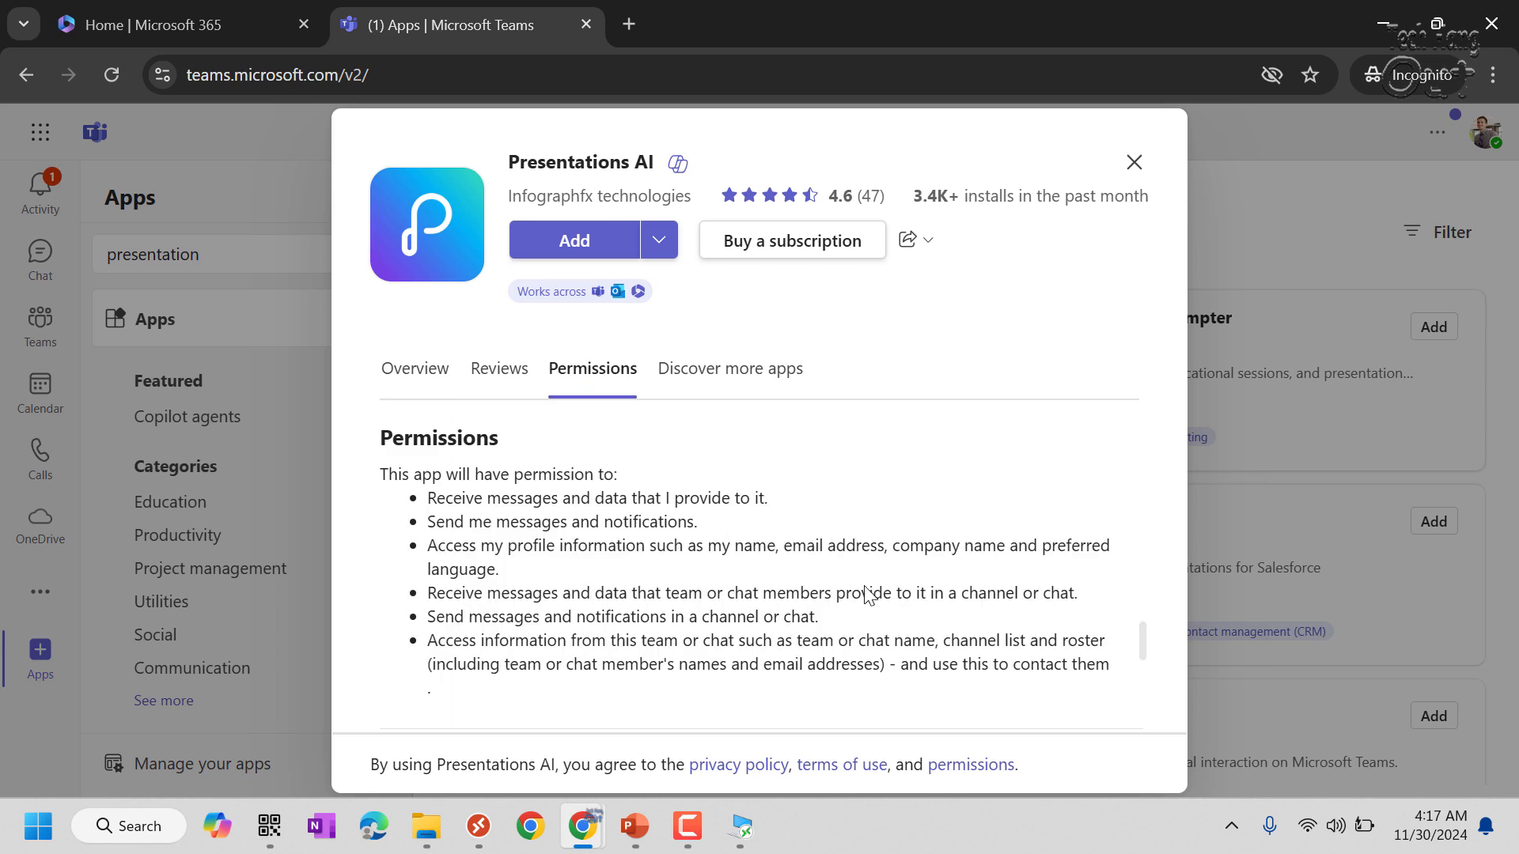
scroll(861, 619, down, 4)
scroll(859, 618, up, 3)
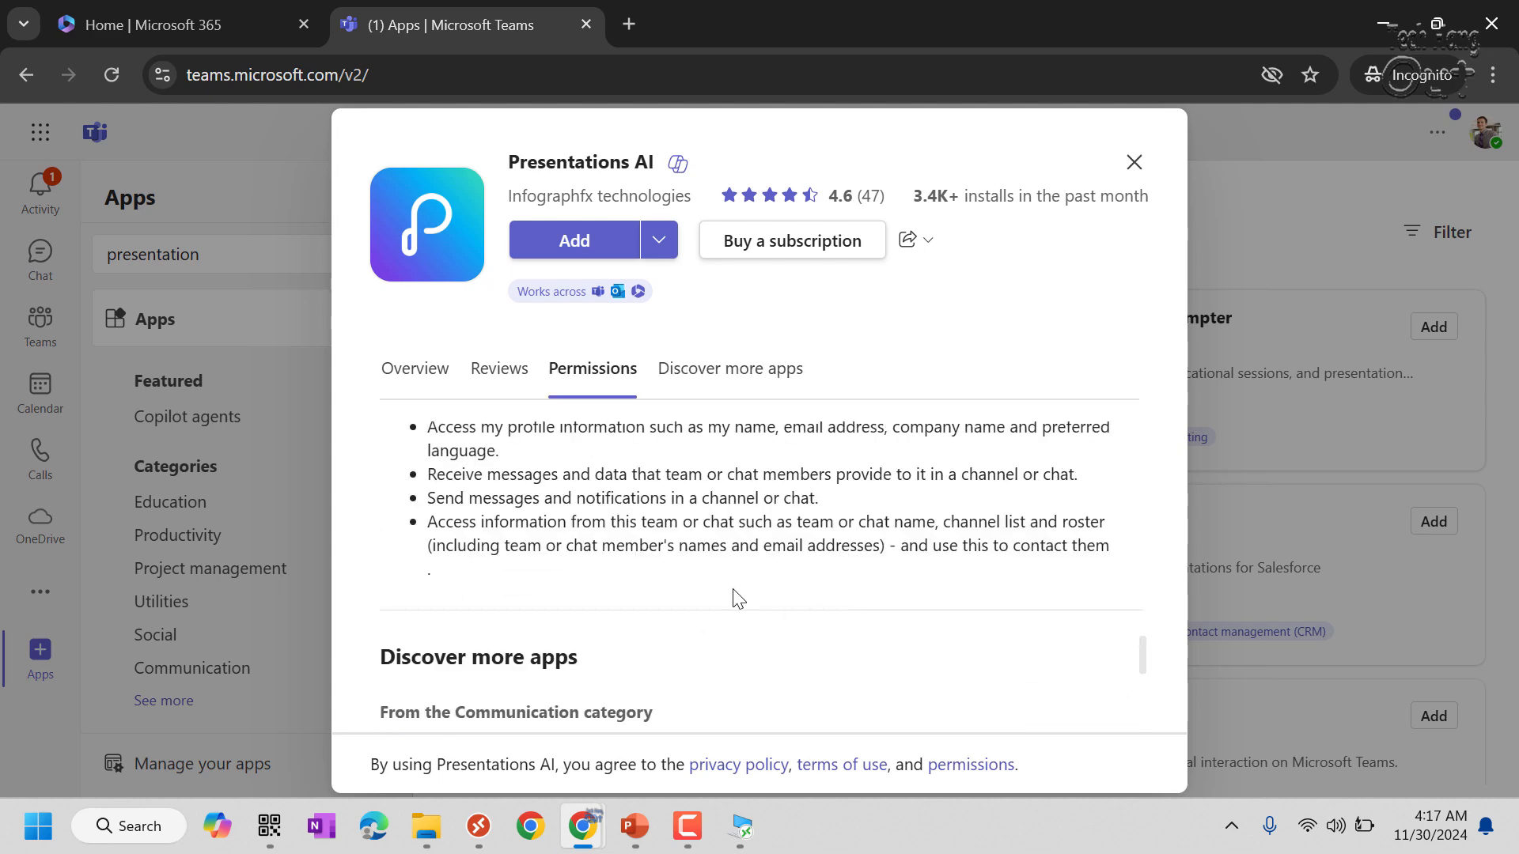
scroll(736, 599, up, 2)
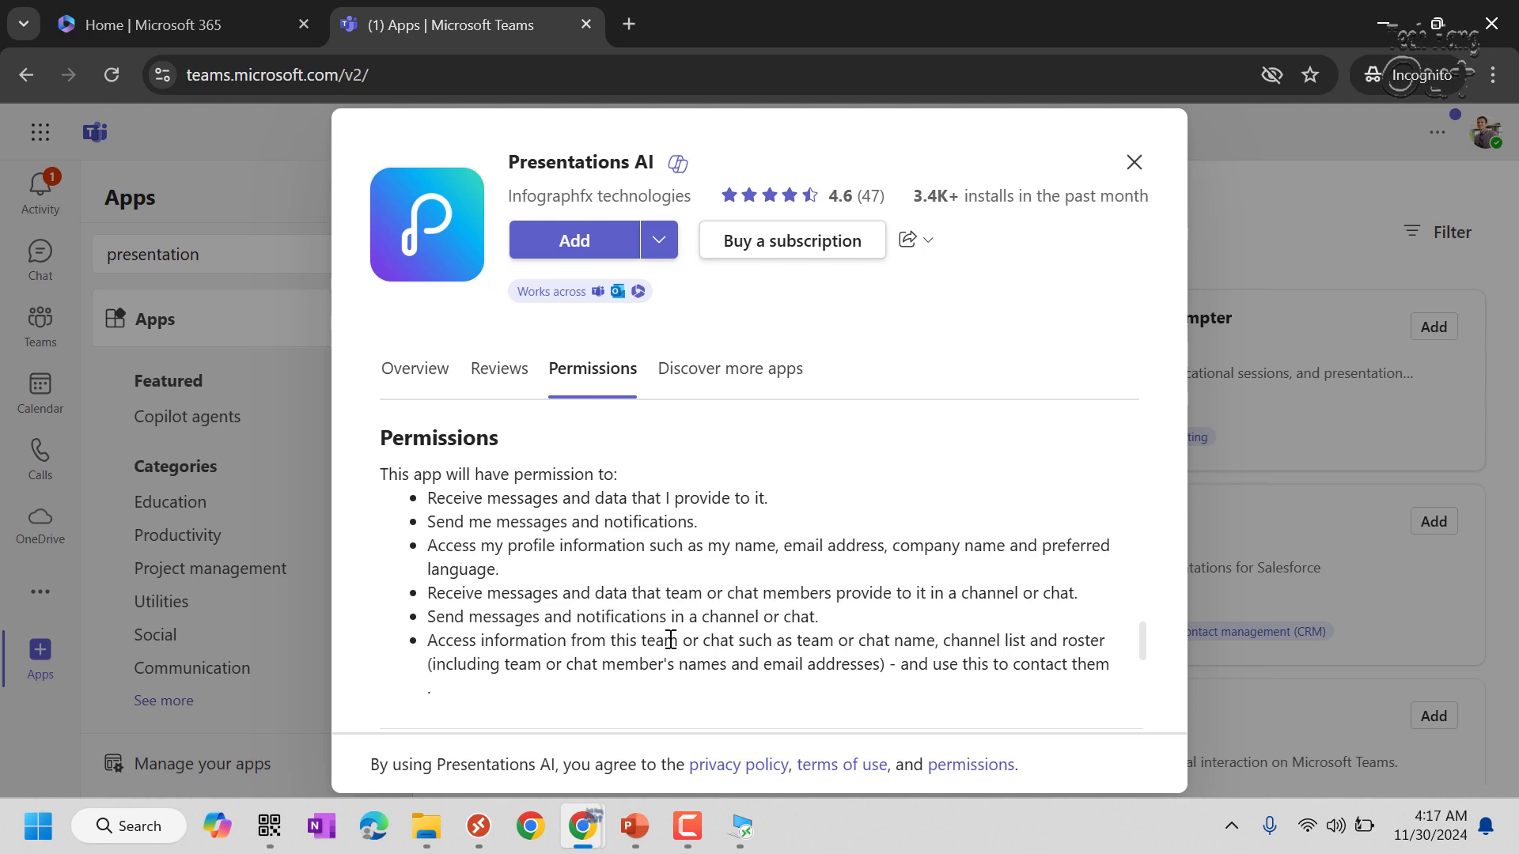
click(1135, 163)
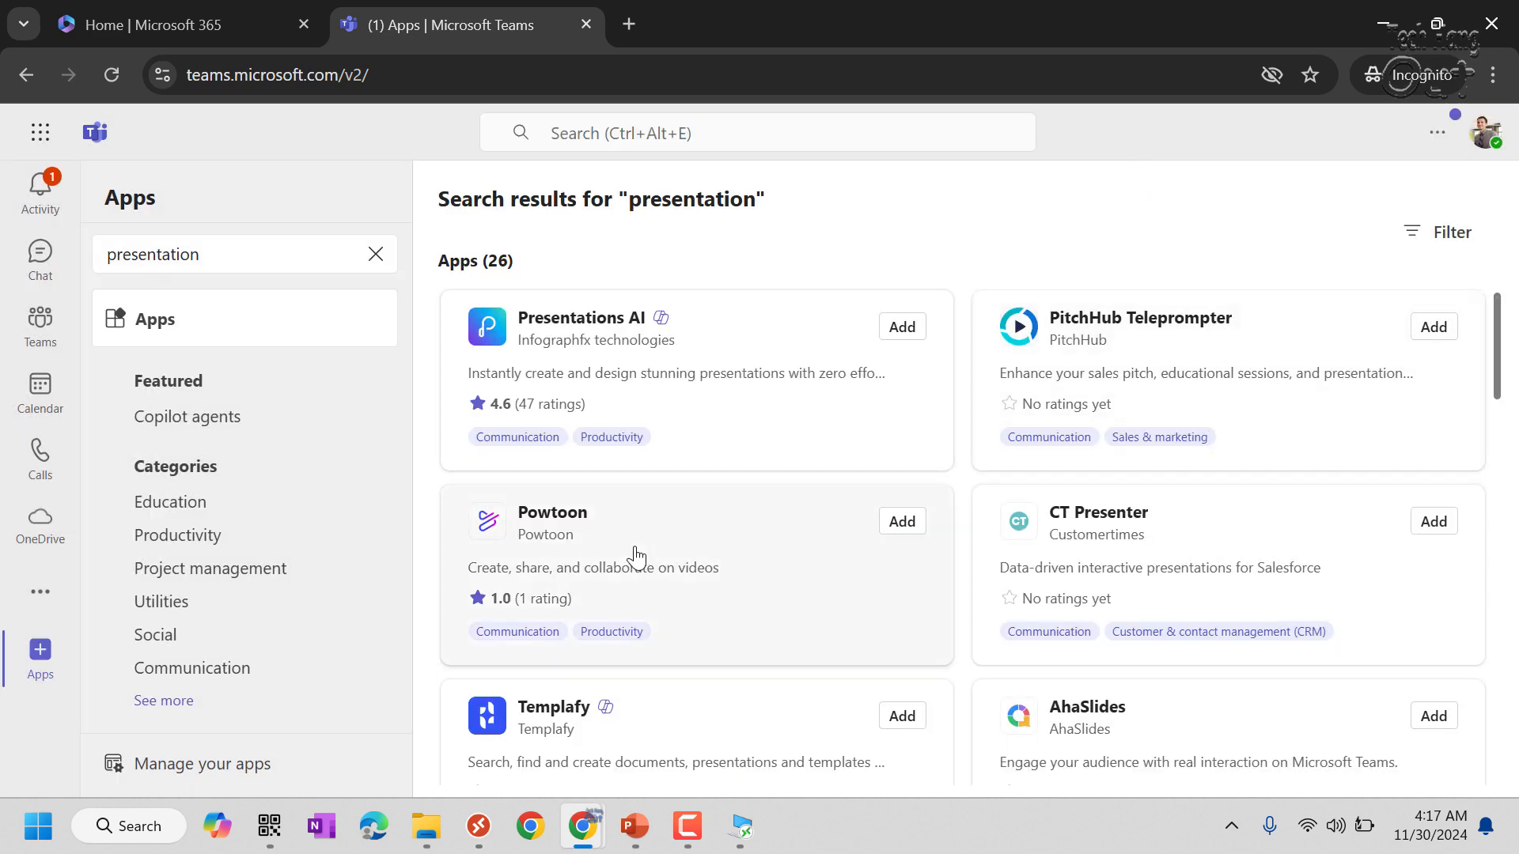
Step: Review the permissions that the CT Presenter app requests, and close its details
click(1197, 544)
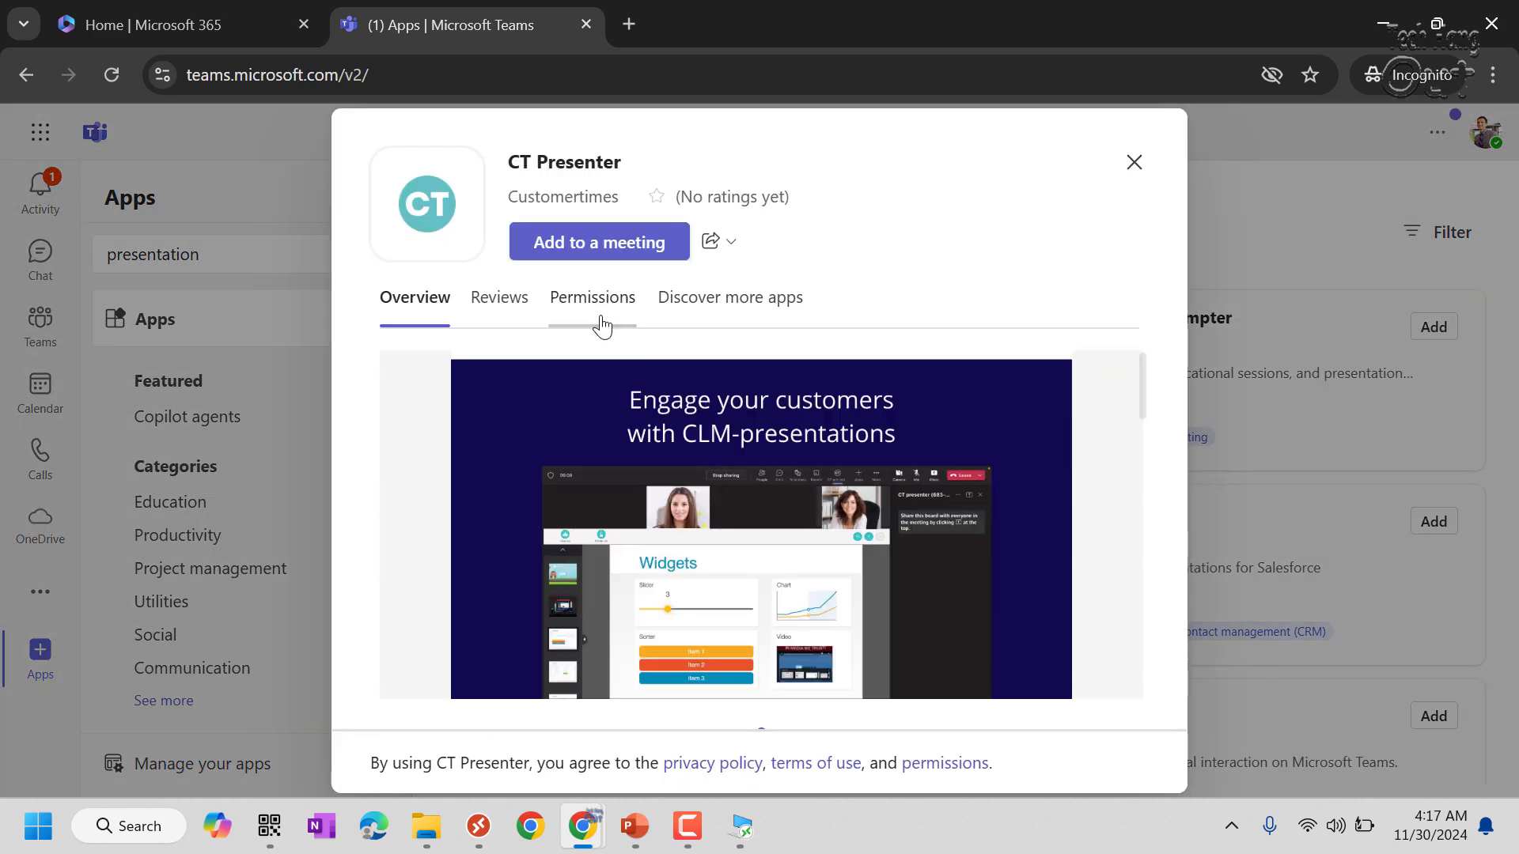
click(598, 324)
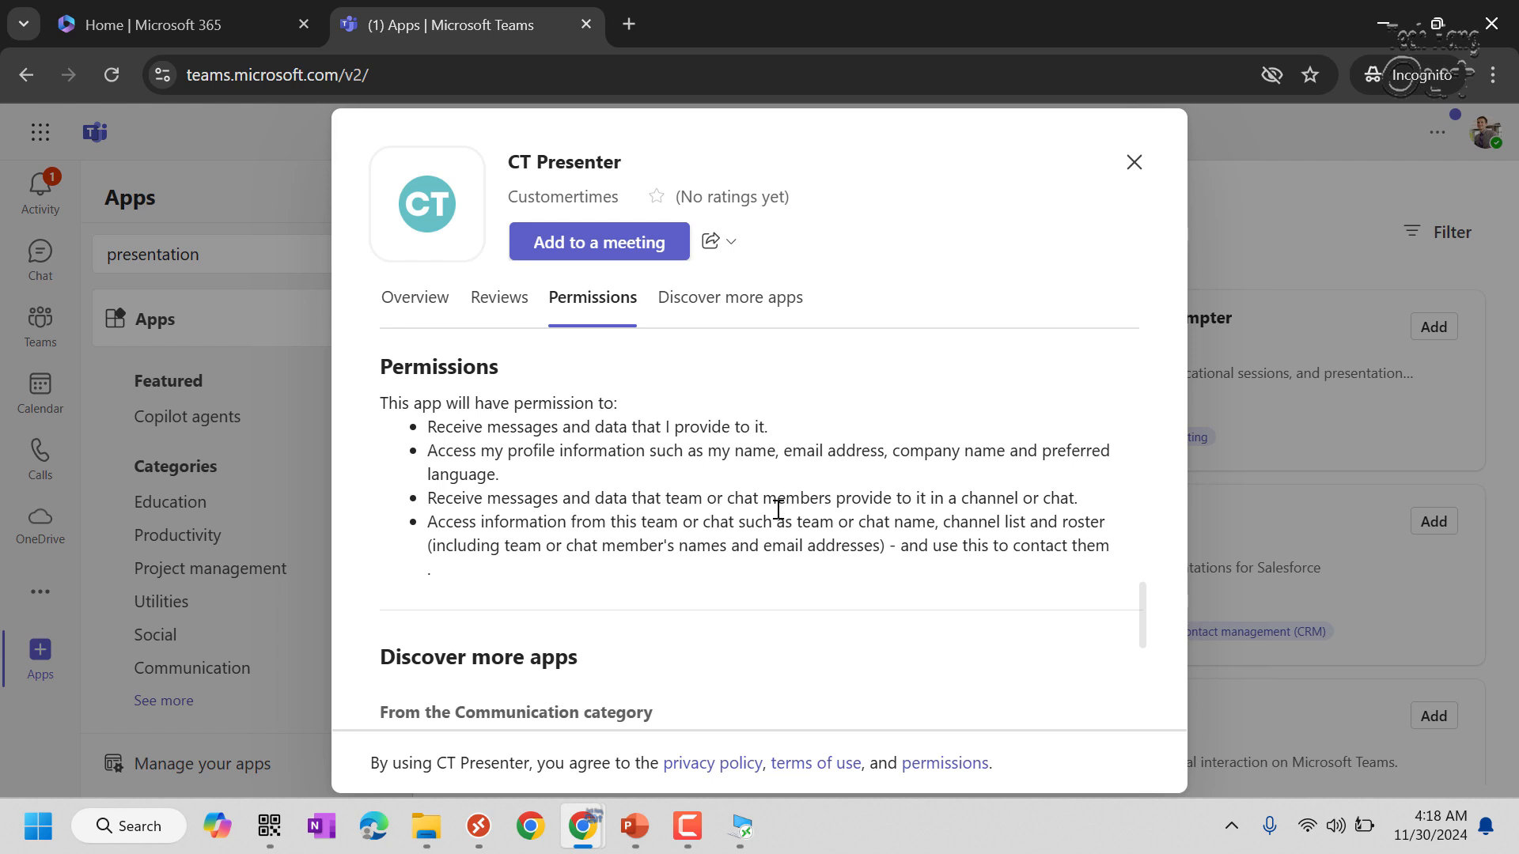
scroll(771, 516, up, 2)
scroll(757, 526, down, 2)
scroll(671, 616, down, 2)
scroll(772, 529, up, 2)
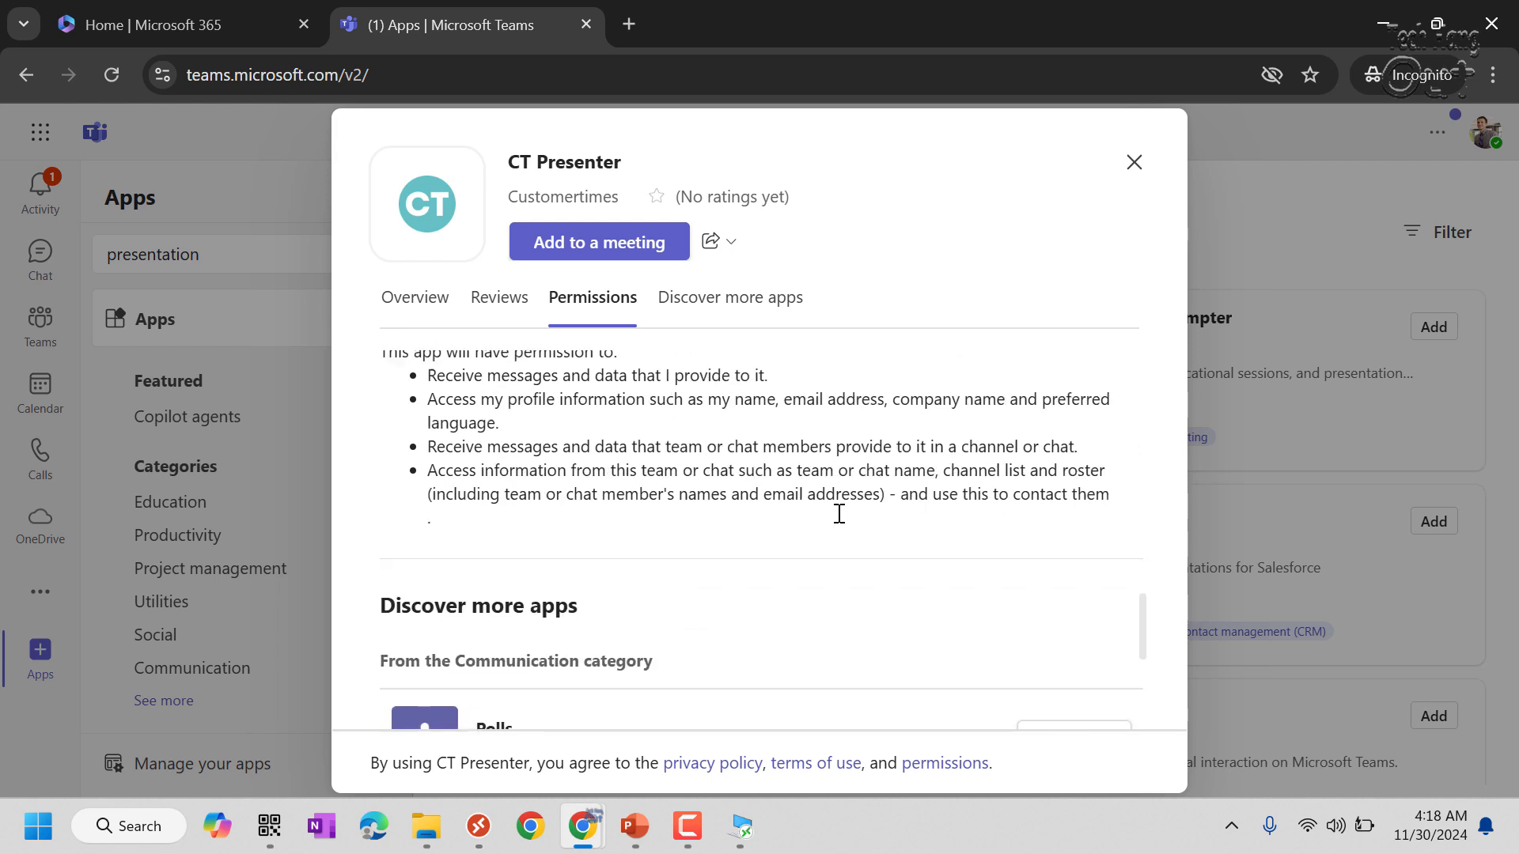
click(1134, 163)
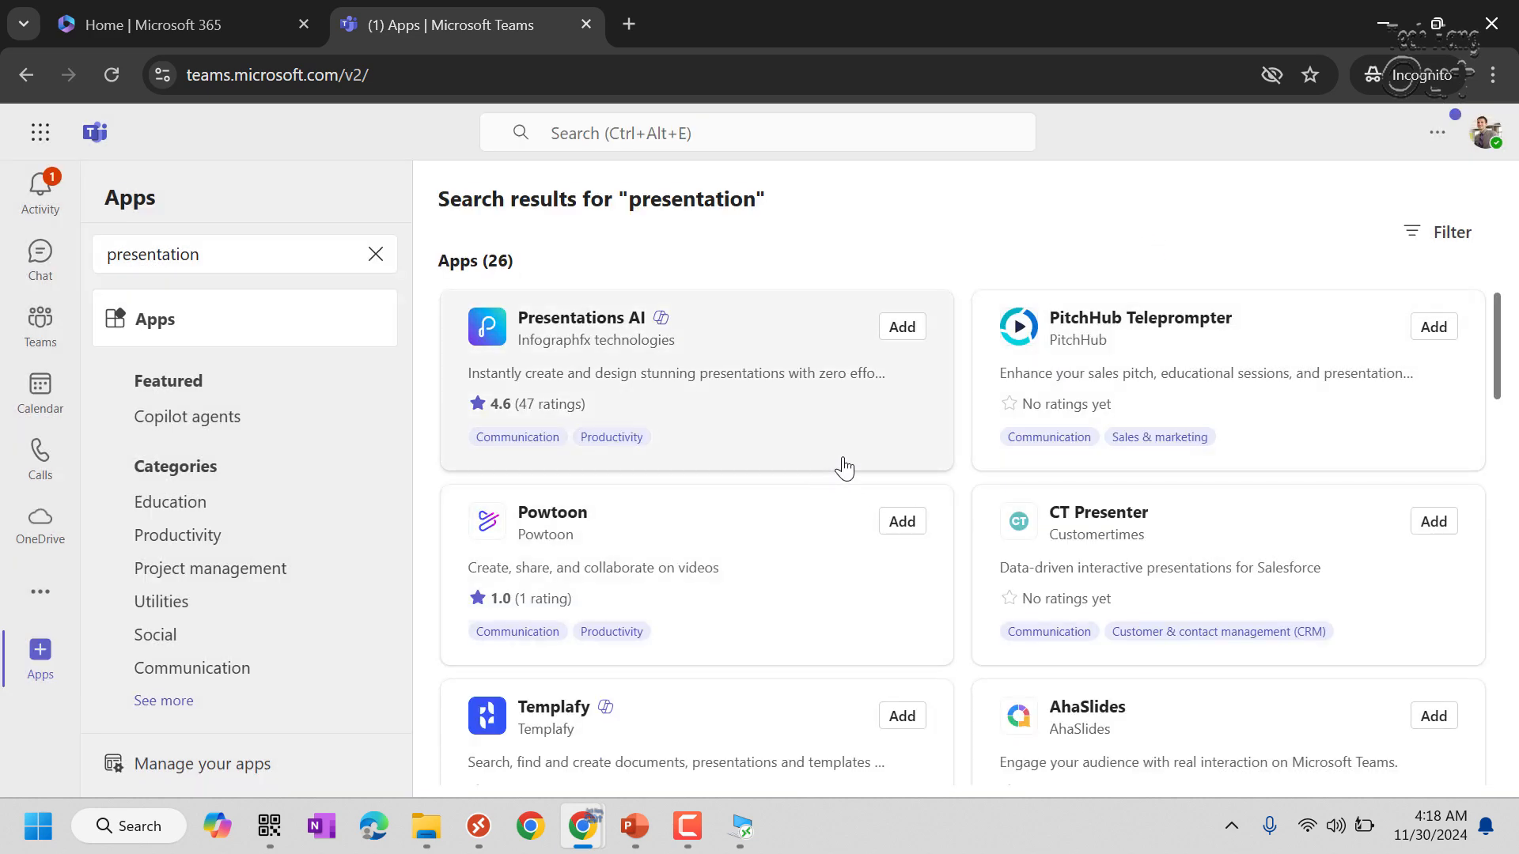
Step: Add the Presentations AI app from its details page
click(736, 353)
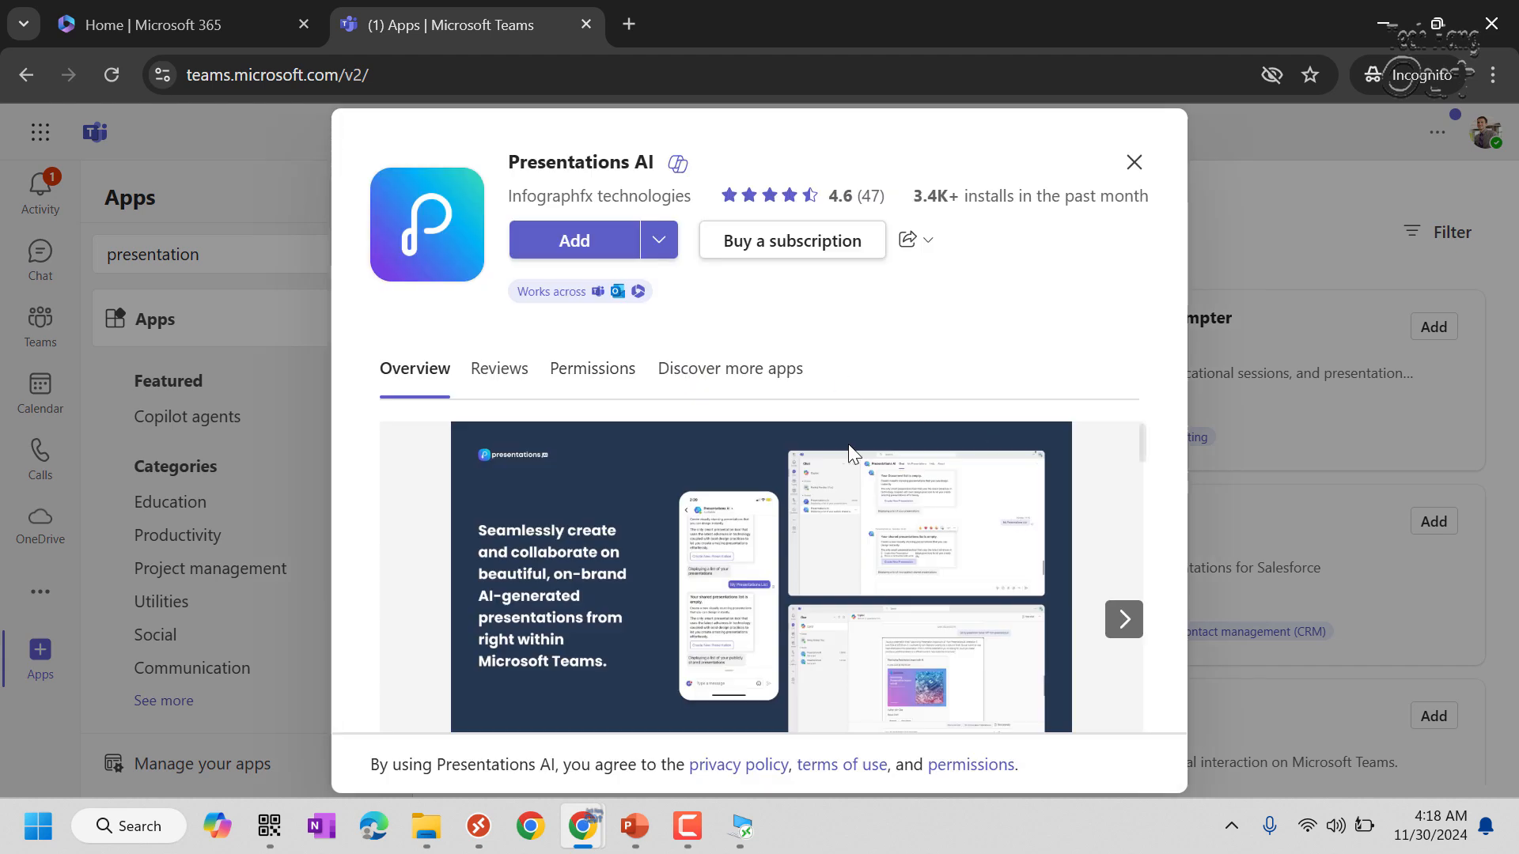
click(578, 245)
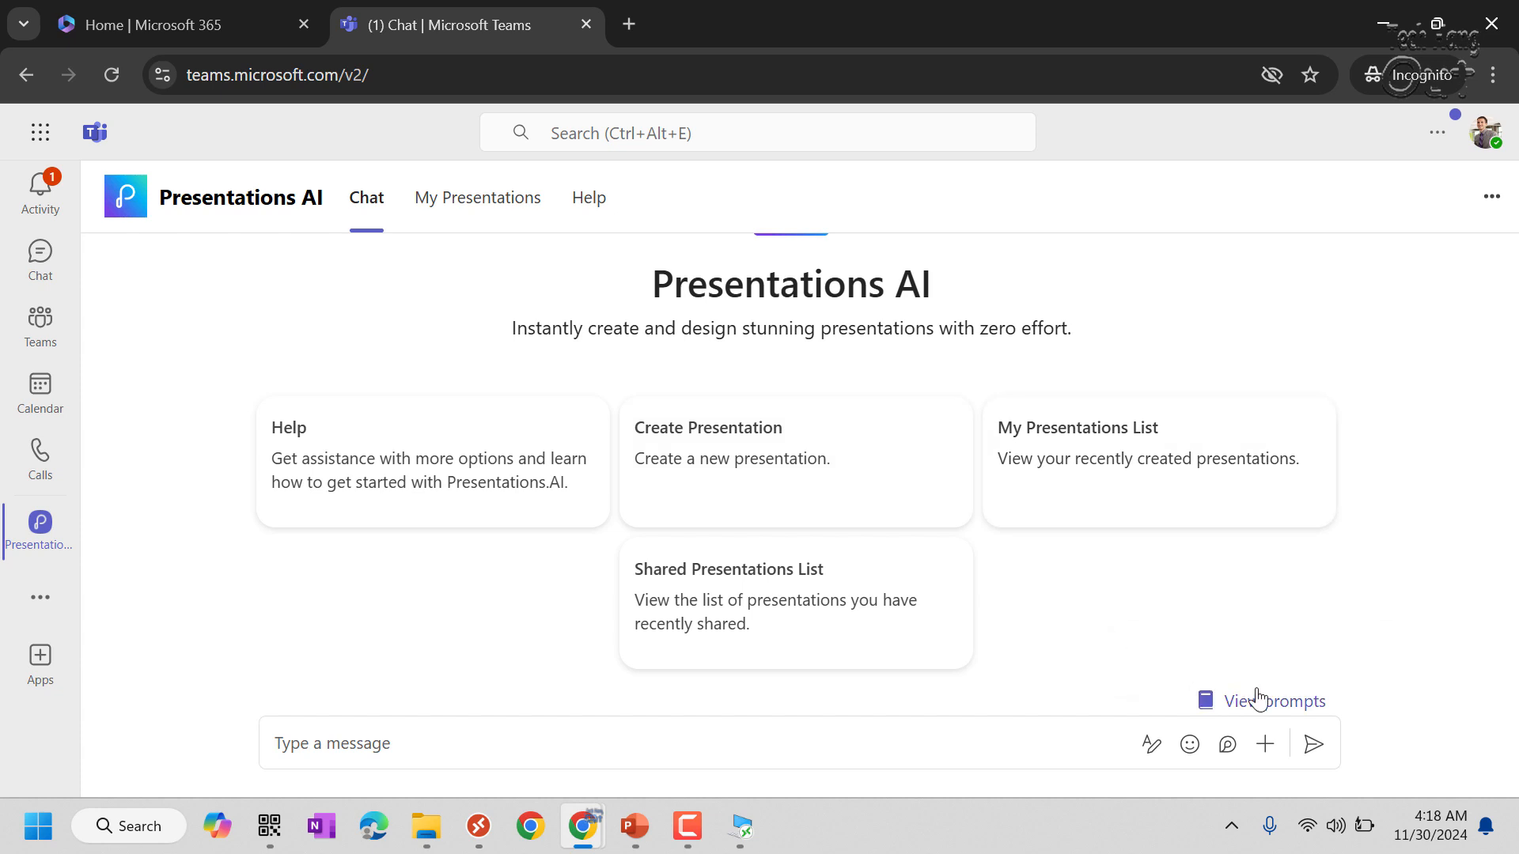
Step: Send Presentations AI the suggested Help prompt with "hi" appended, and check its My Presentations page before returning to the chat
click(1260, 706)
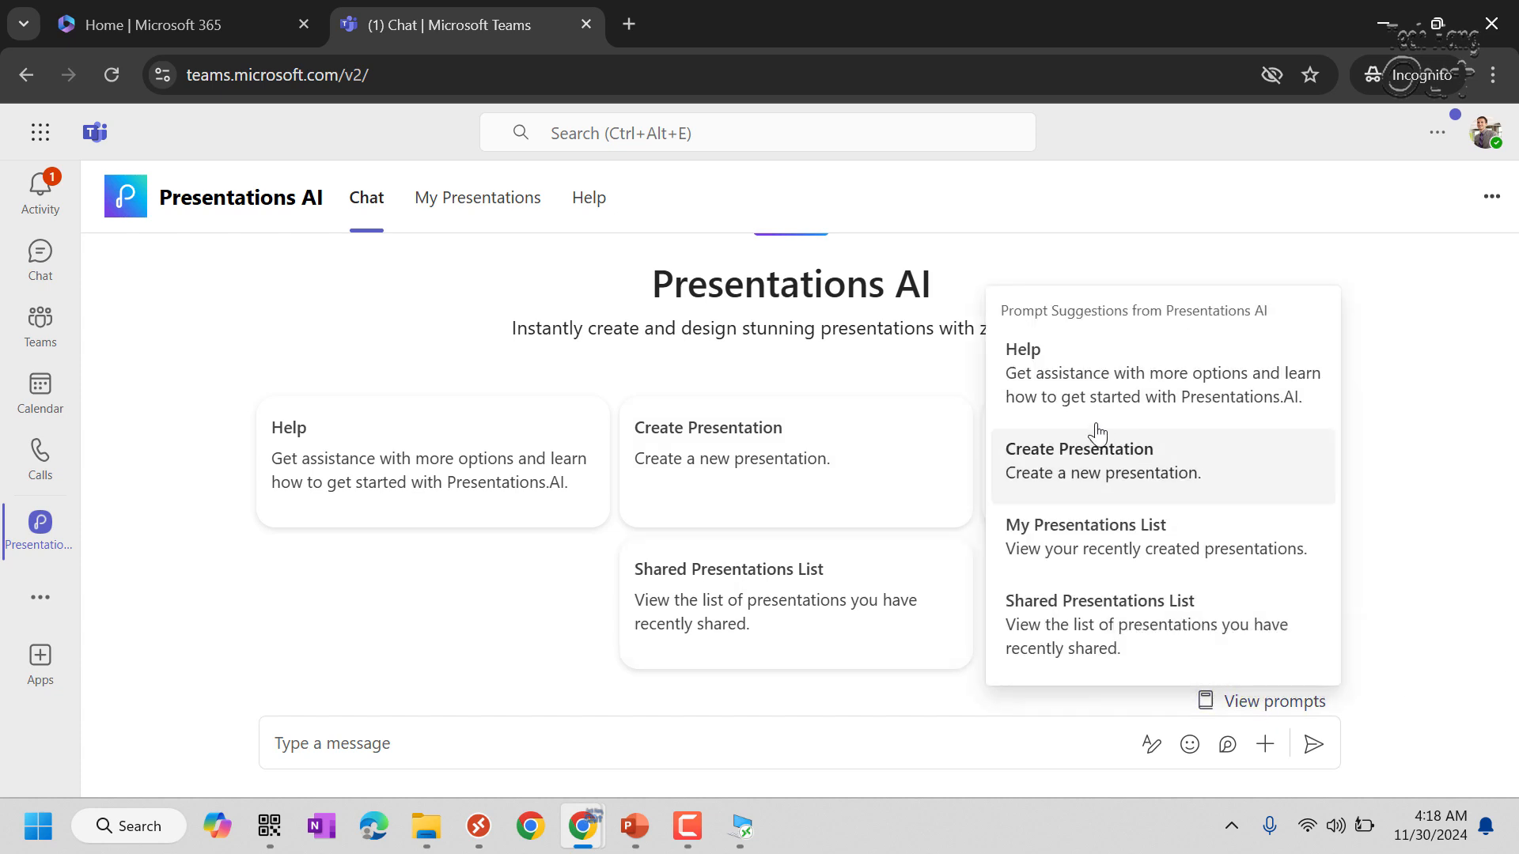
click(1054, 390)
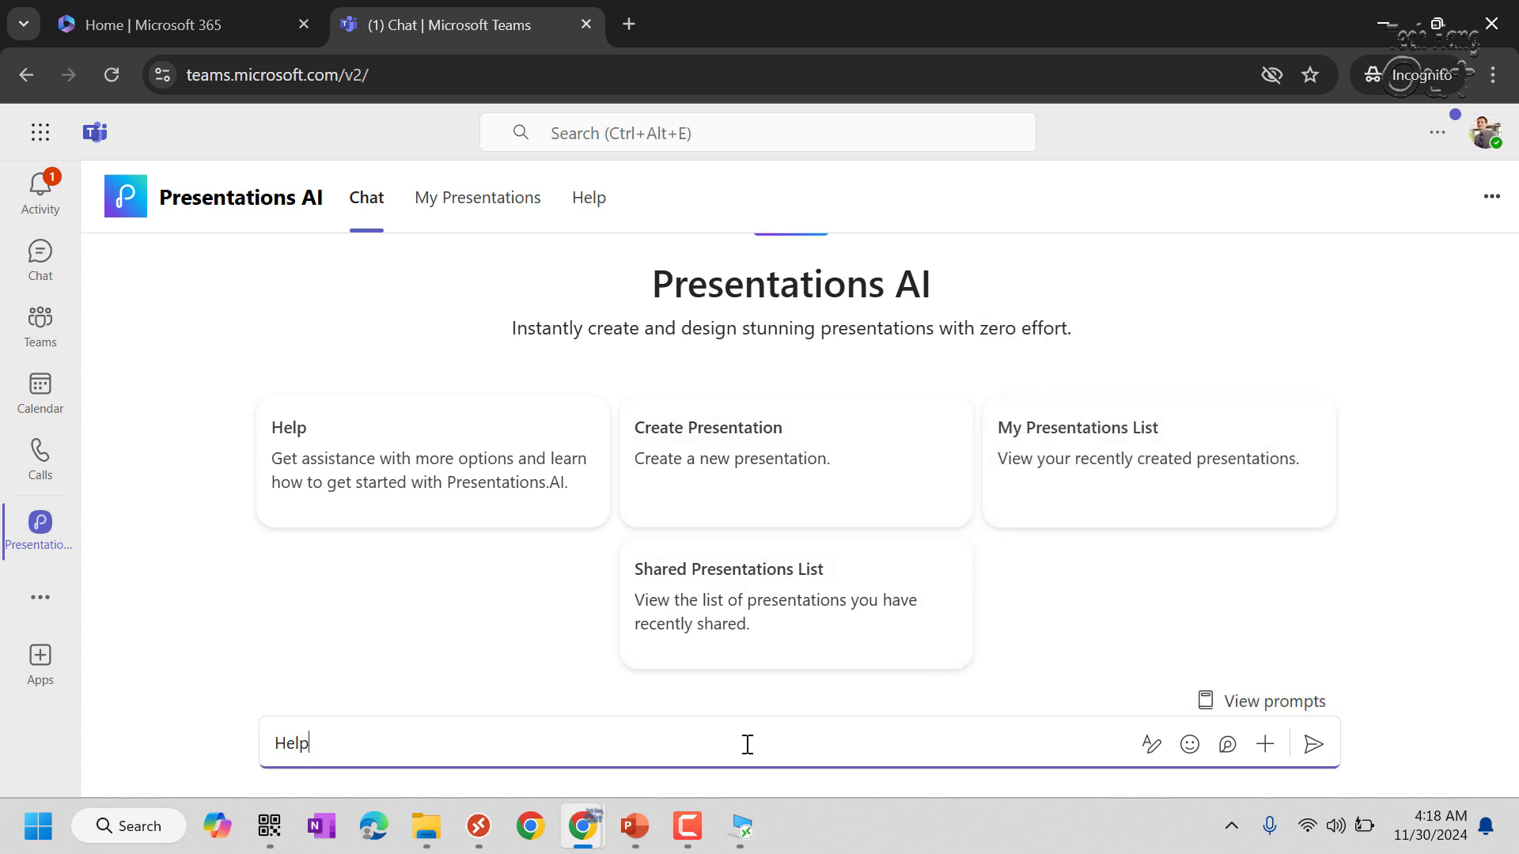
text(hi)
key(Return)
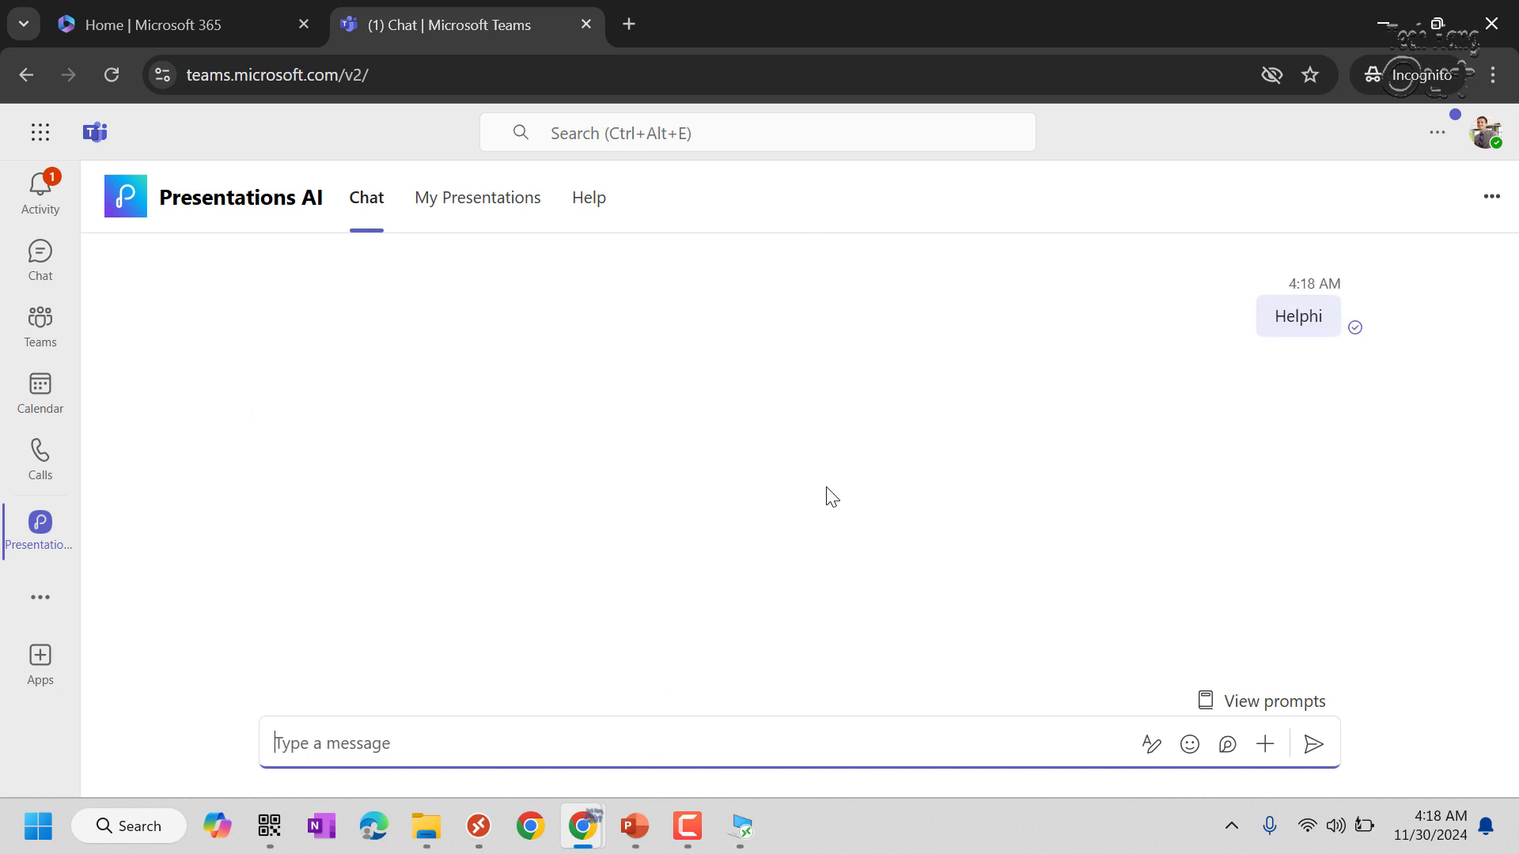
click(479, 202)
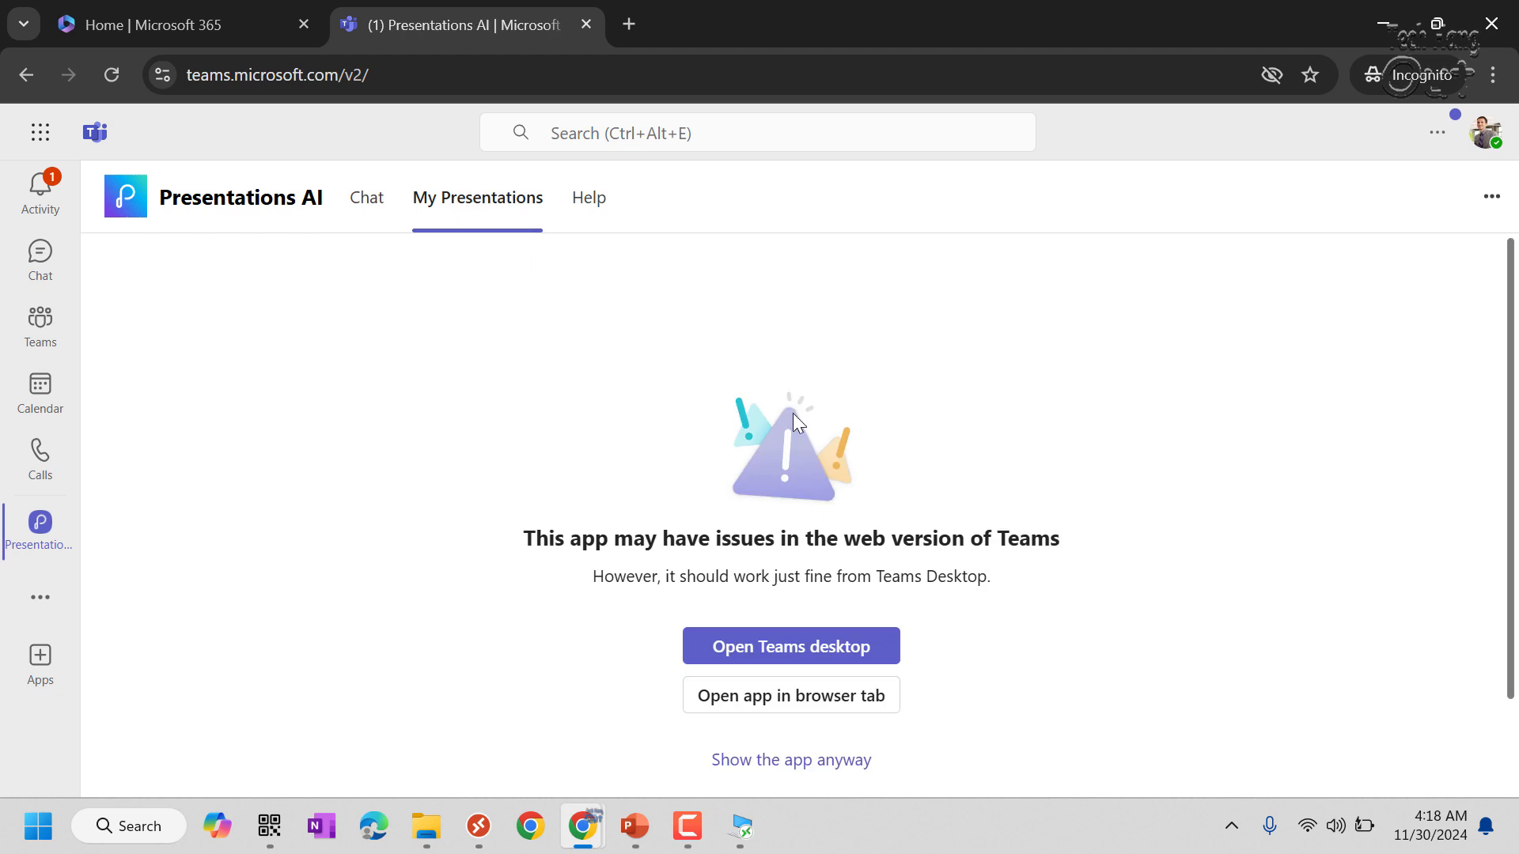
click(378, 219)
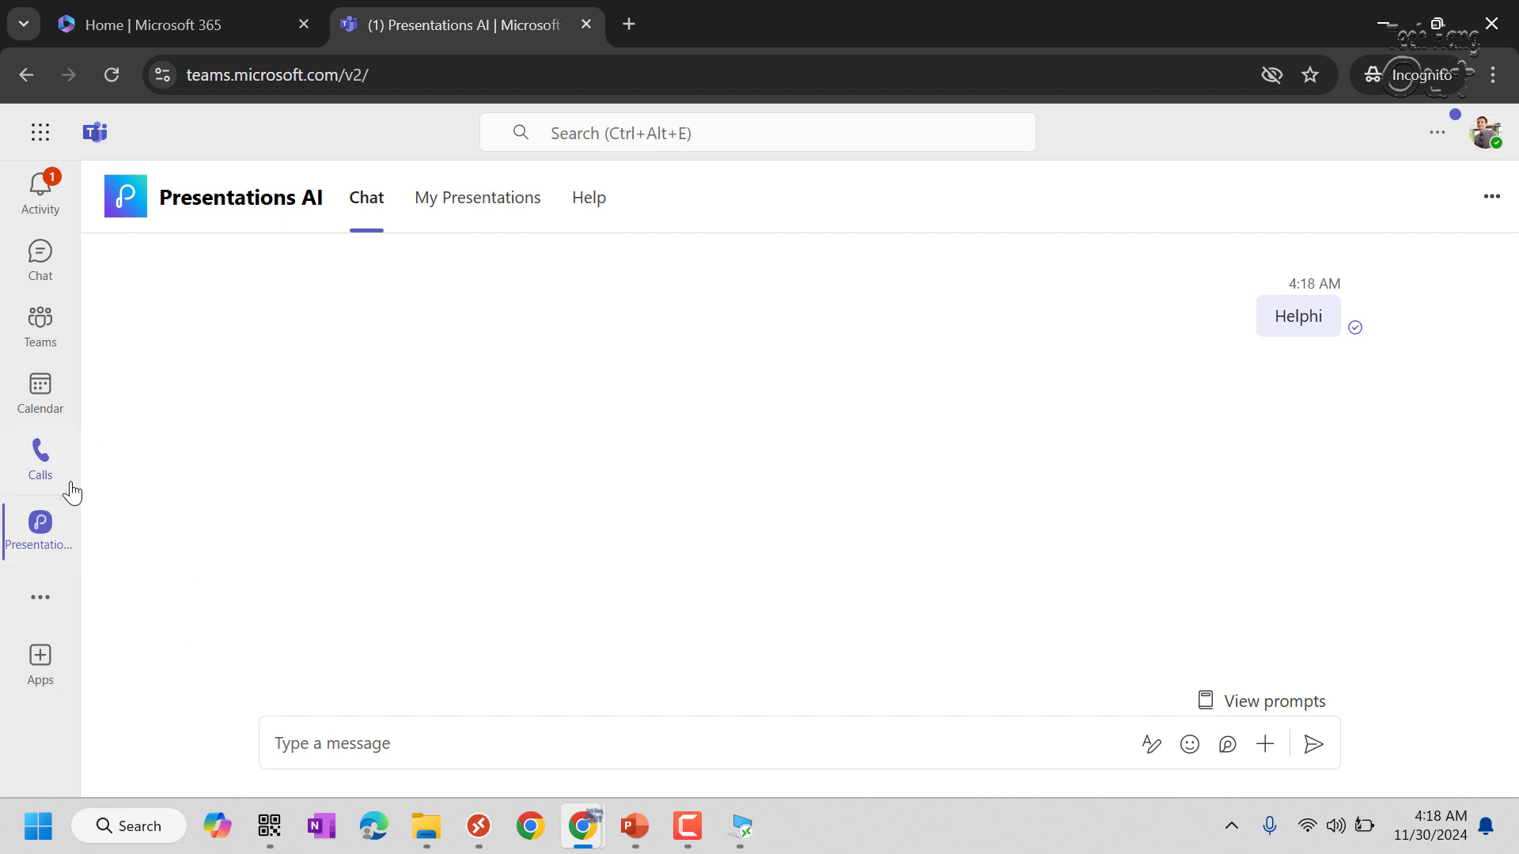
Step: Search the app catalogue for "zoom" and add the Zoom app after reviewing its permissions
click(41, 671)
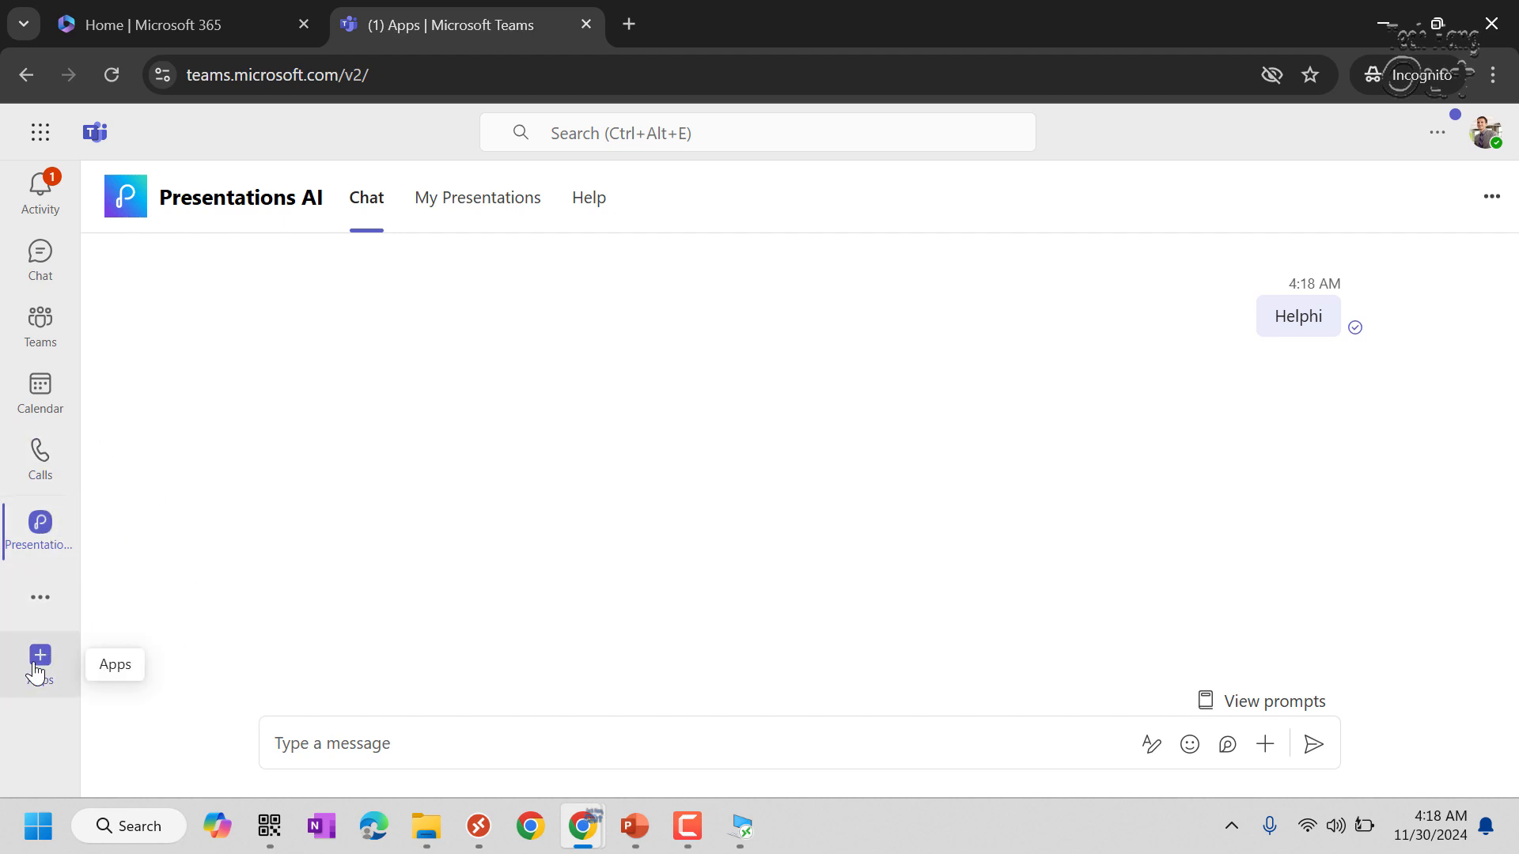
text(zoom)
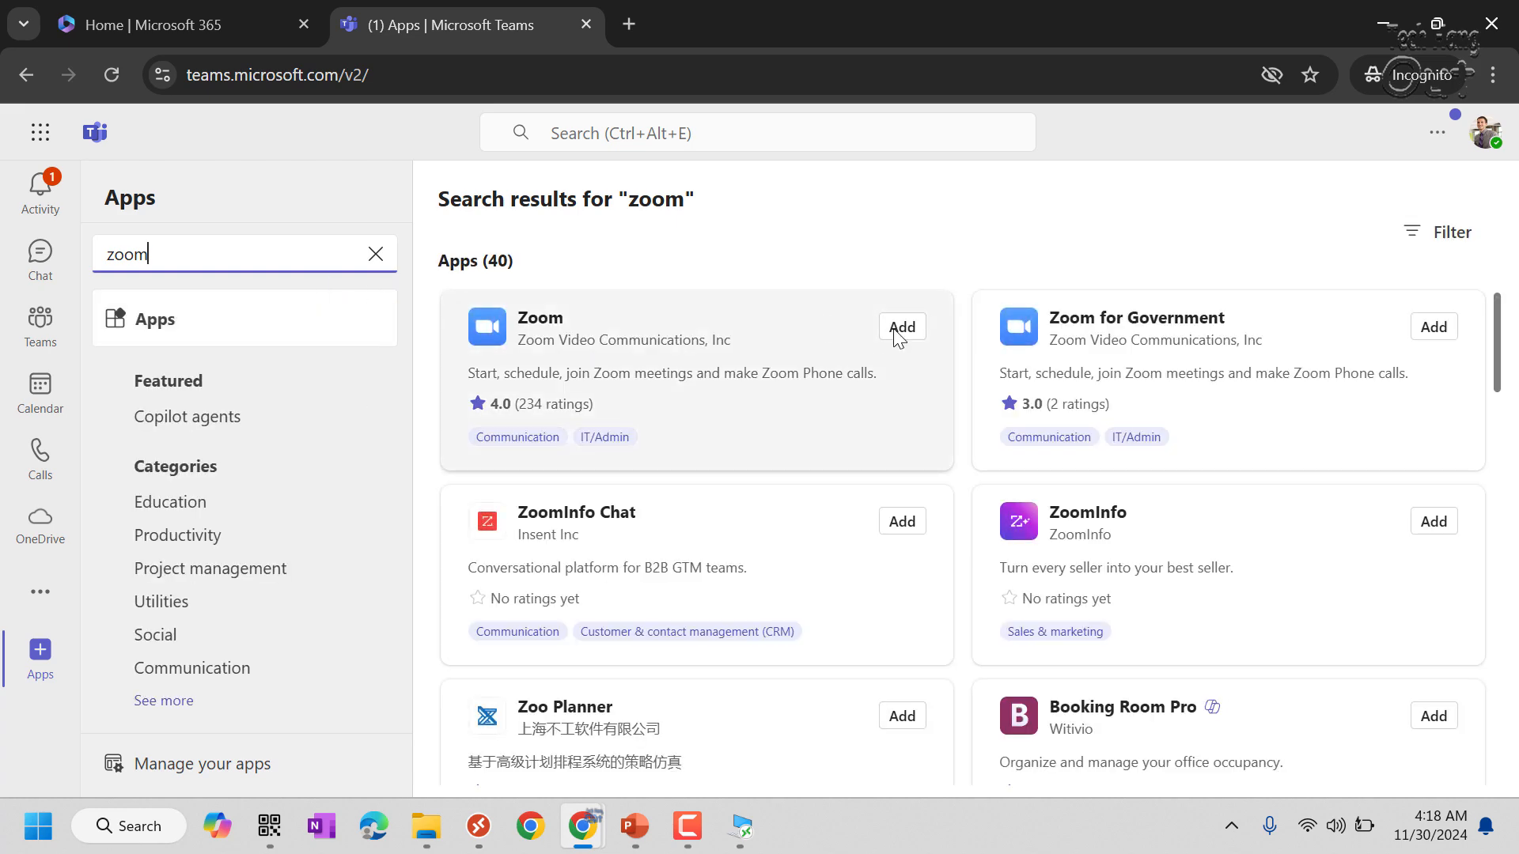
click(903, 327)
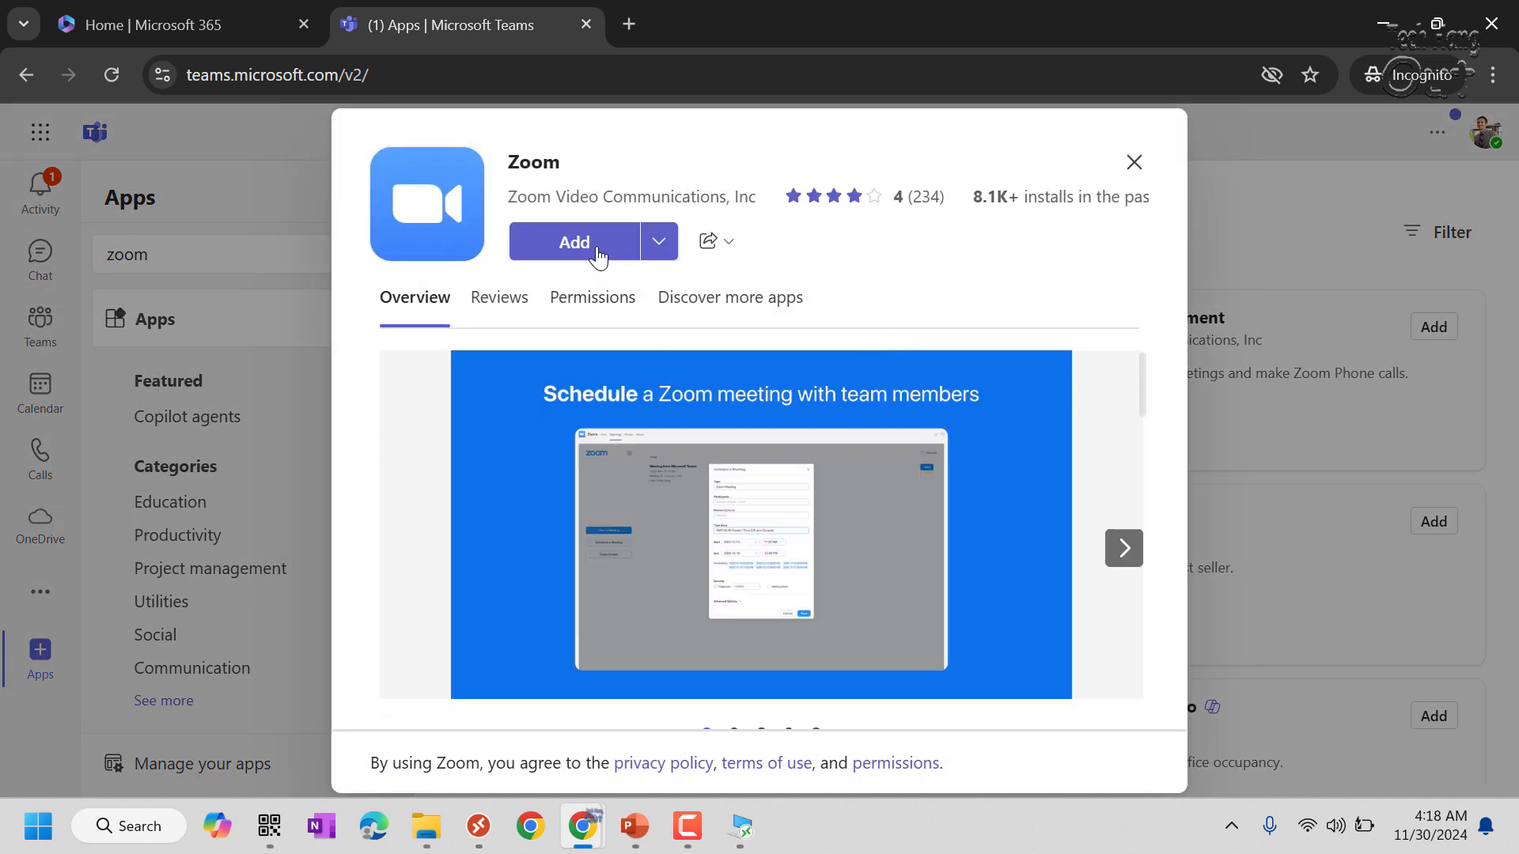
click(613, 314)
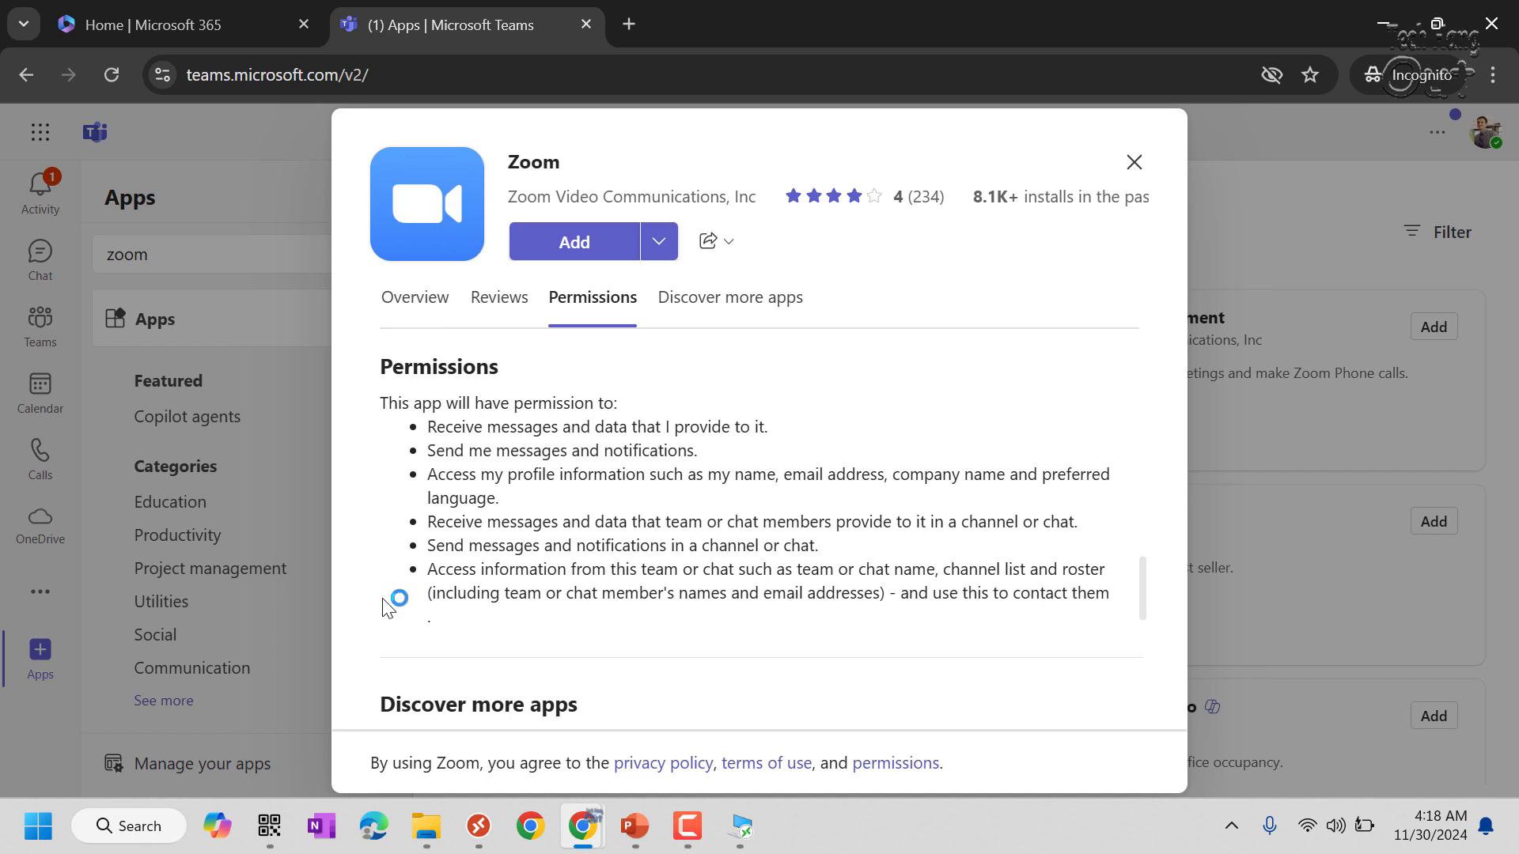
click(576, 246)
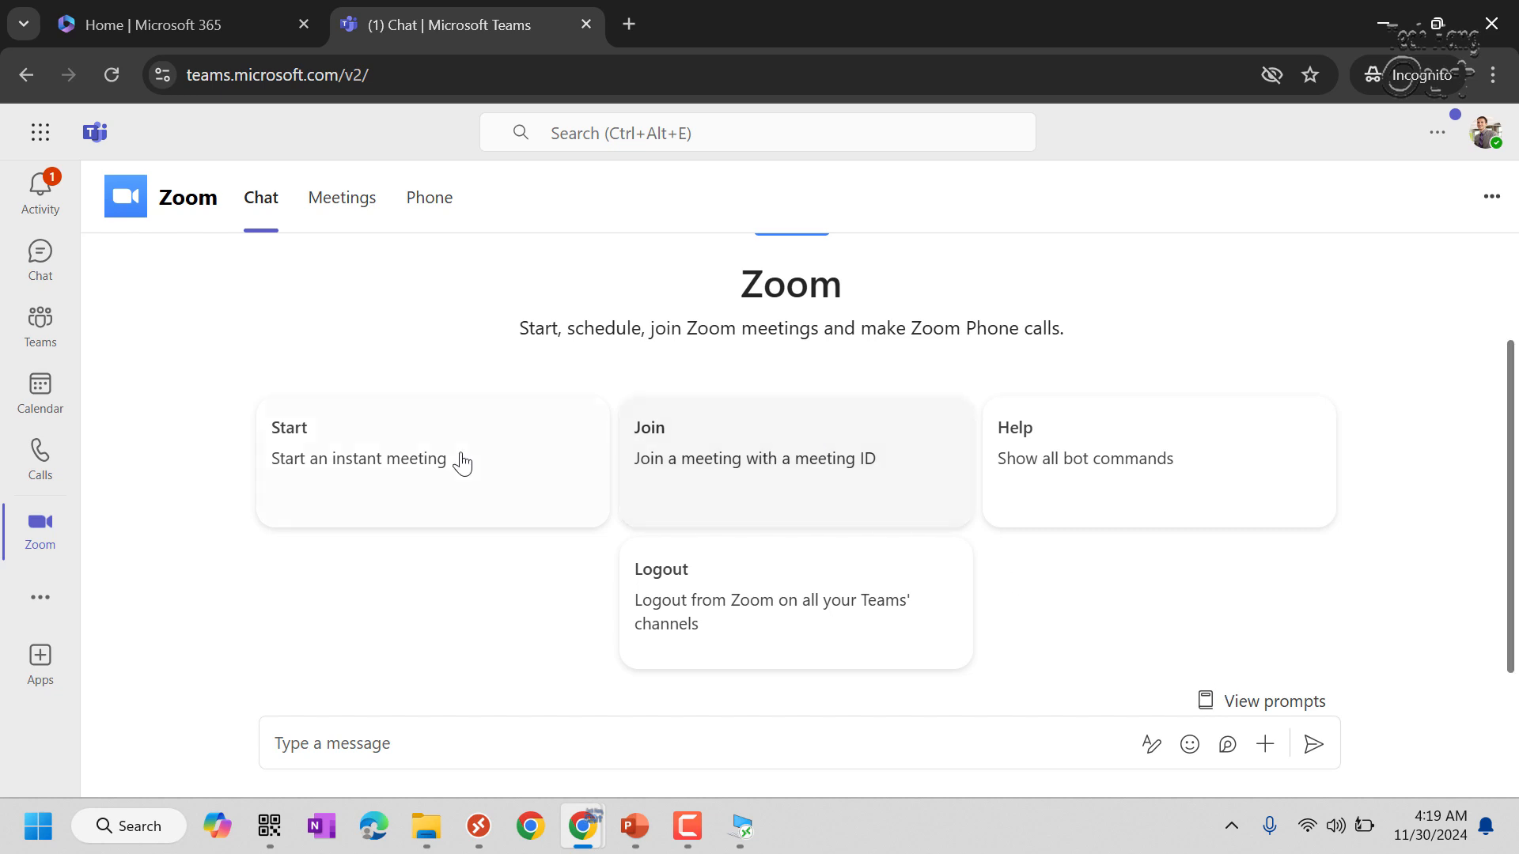
click(411, 455)
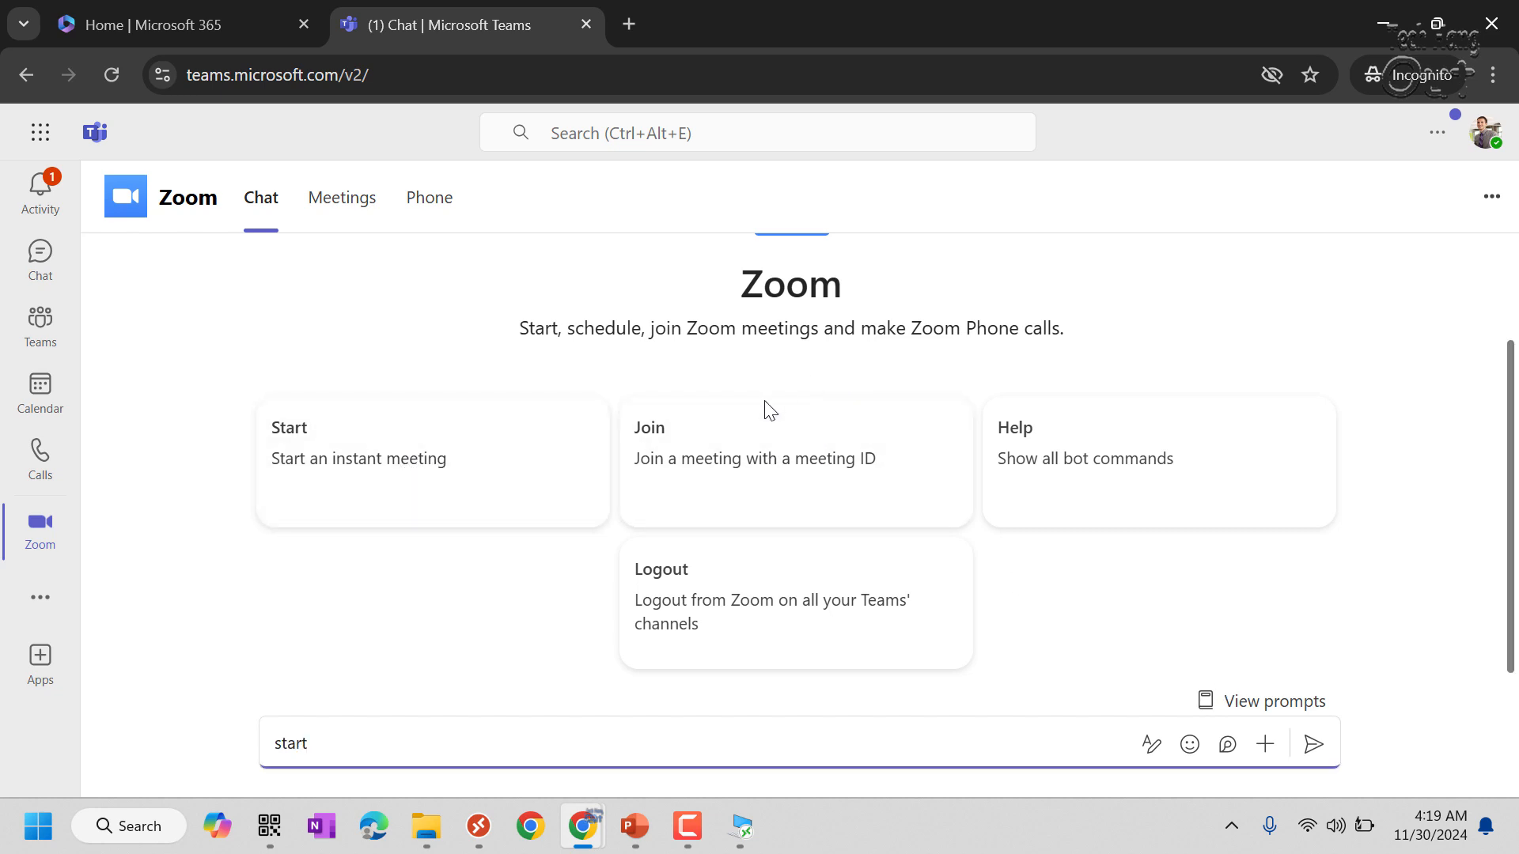
click(756, 478)
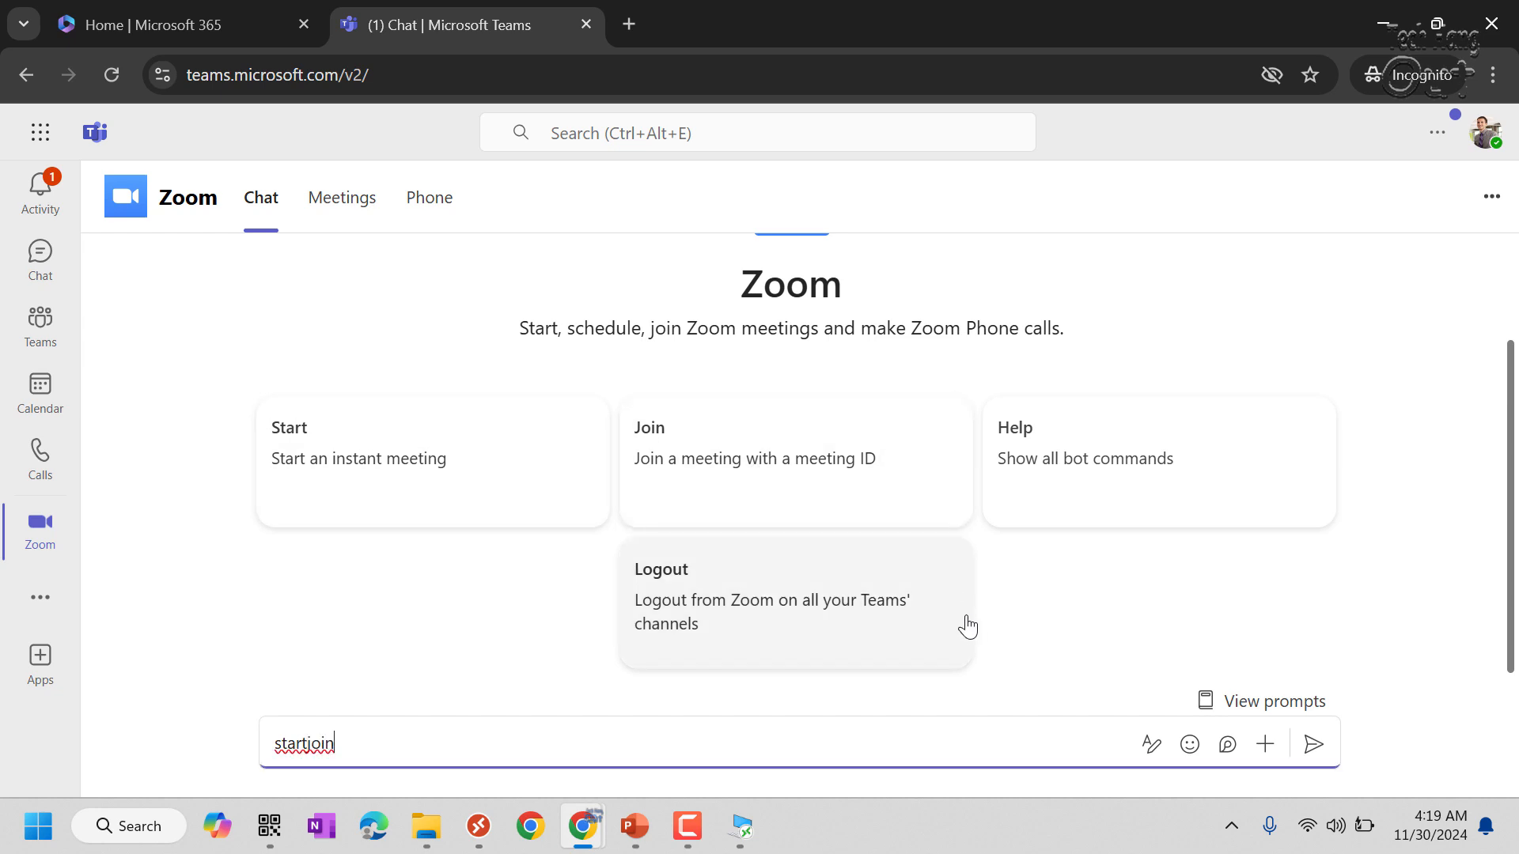
drag(373, 747, 198, 759)
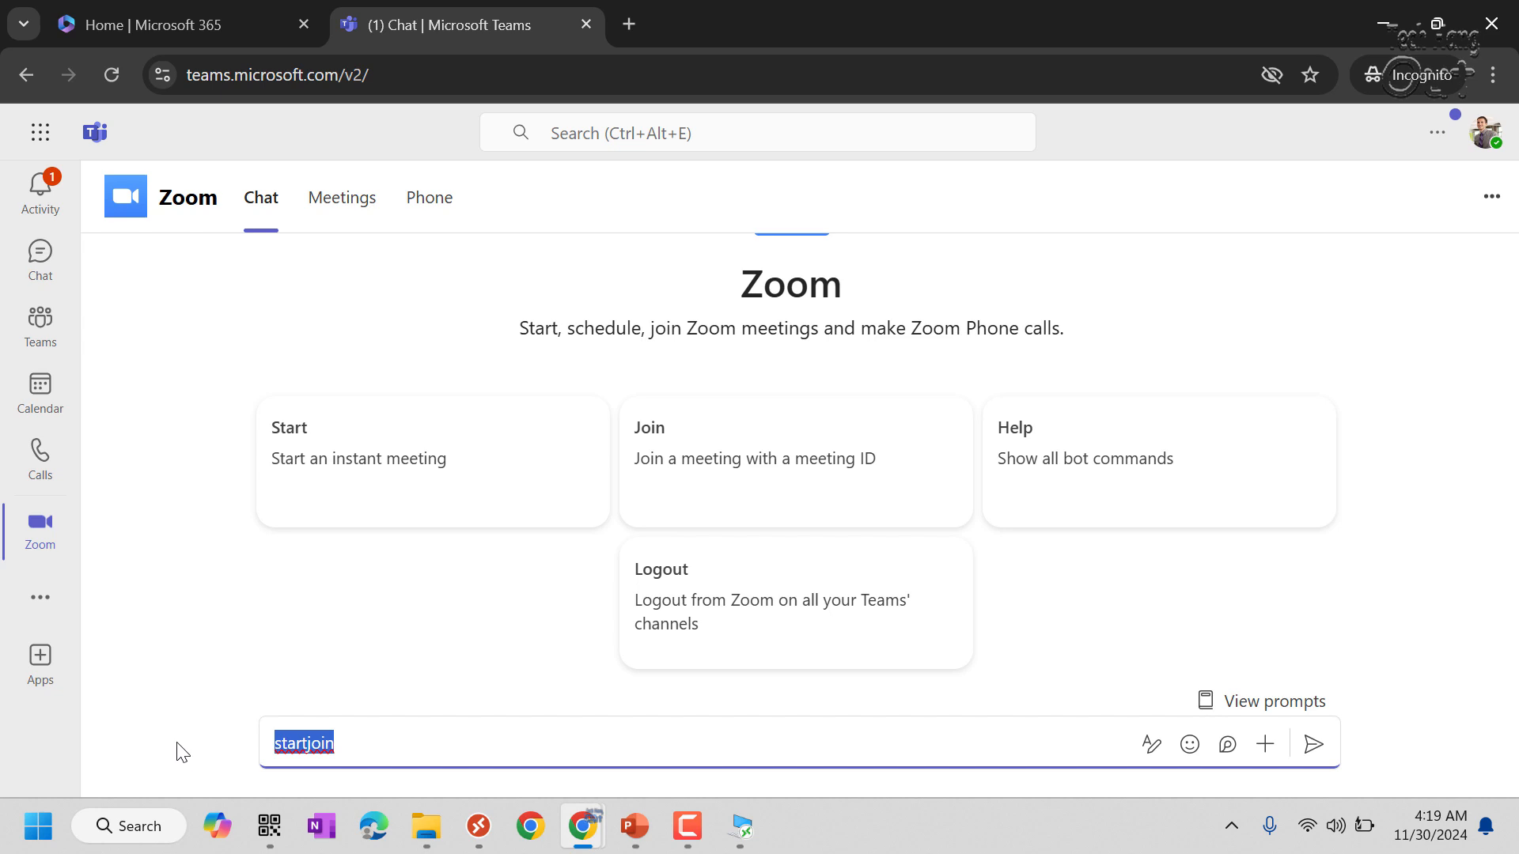
key(BackSpace)
Step: Send Zoom the suggested Start prompt and open the Zoom sign-in page linked in its reply
click(349, 444)
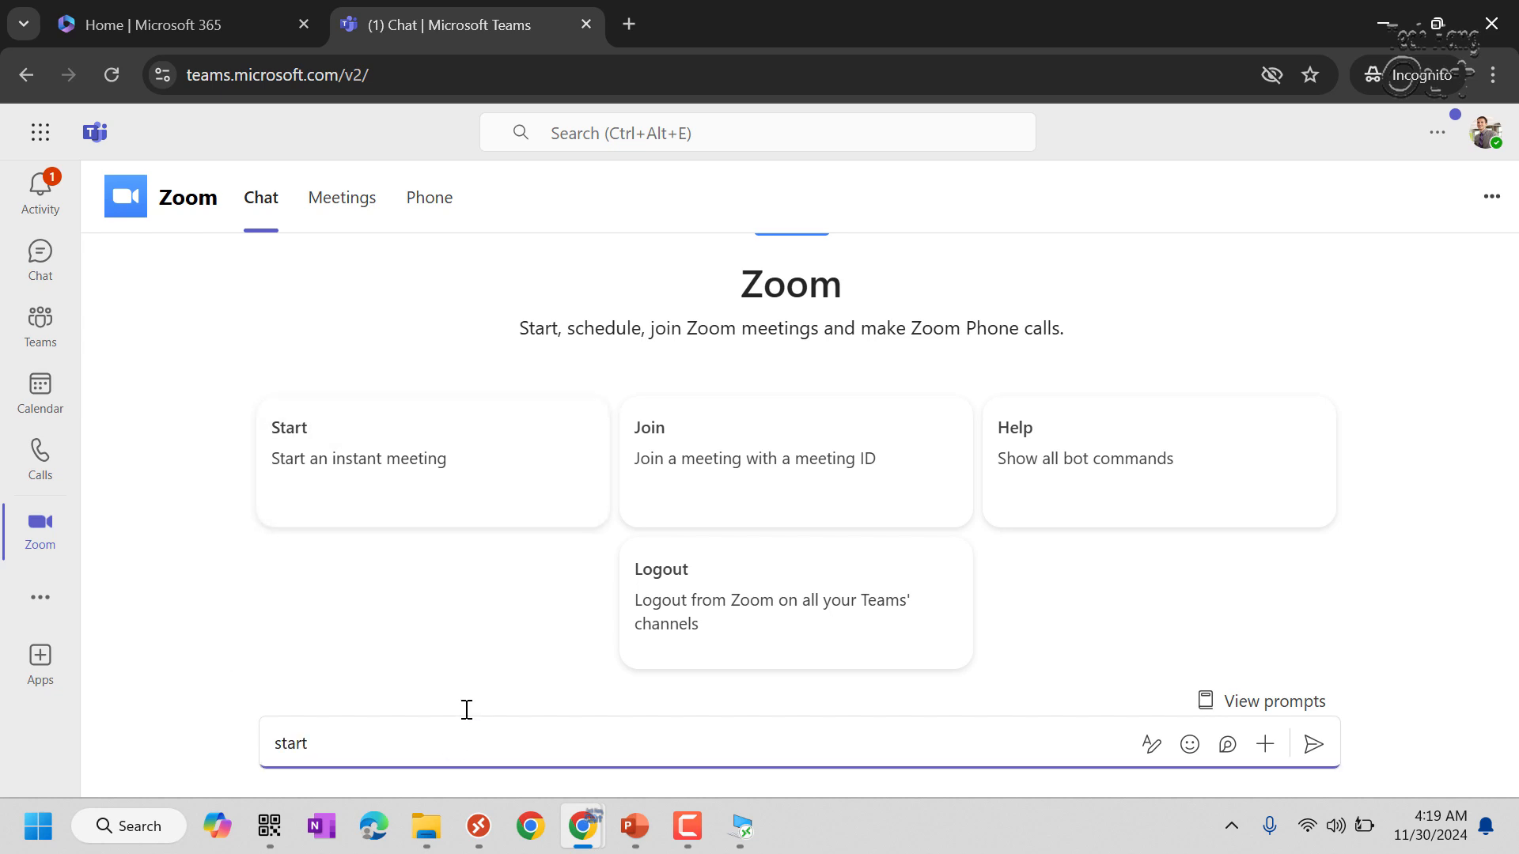
key(Return)
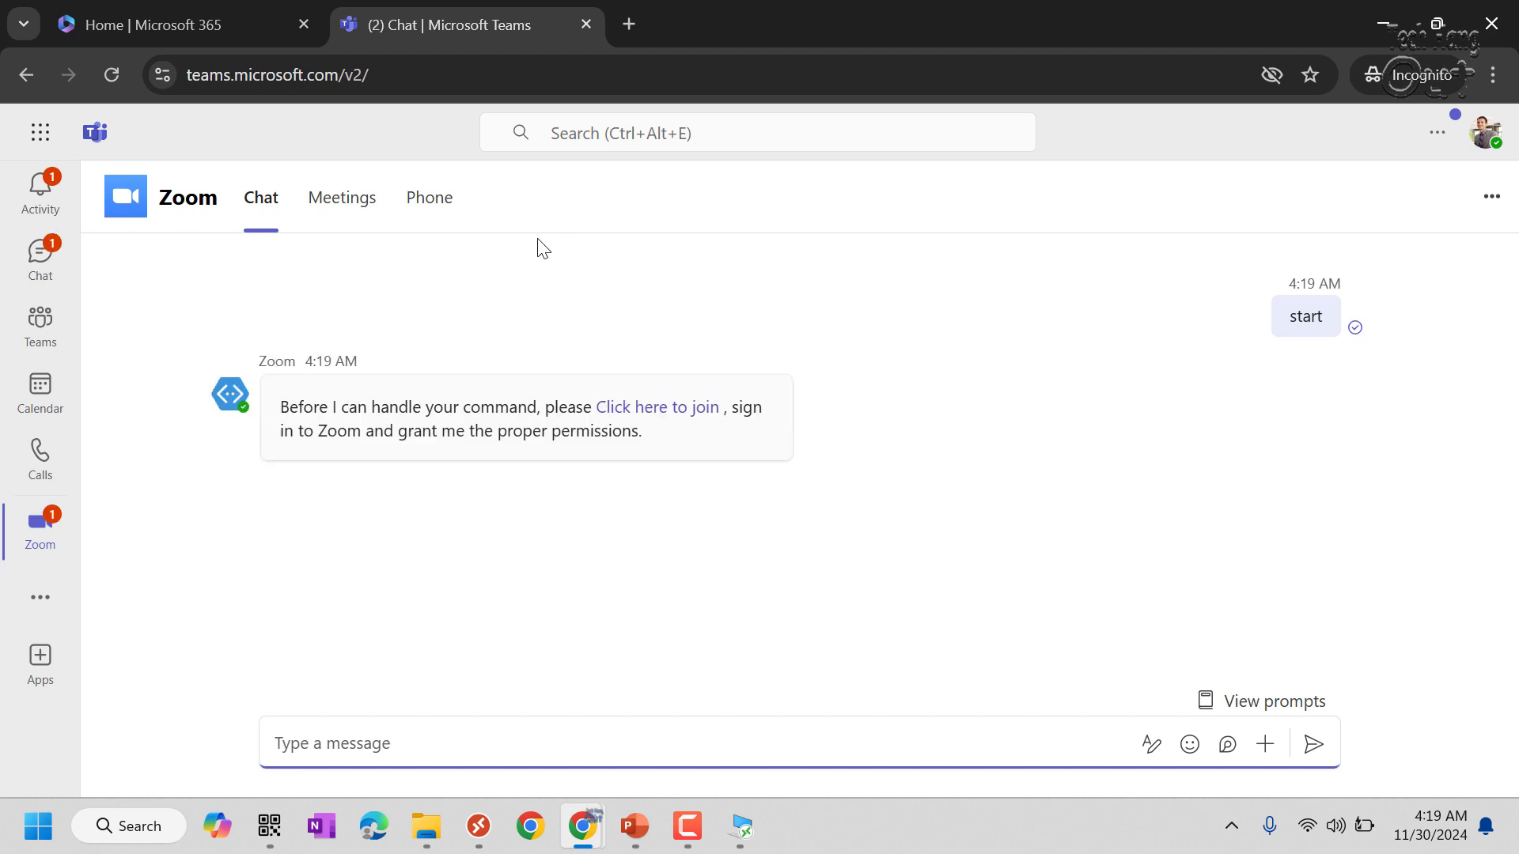
click(661, 424)
click(660, 425)
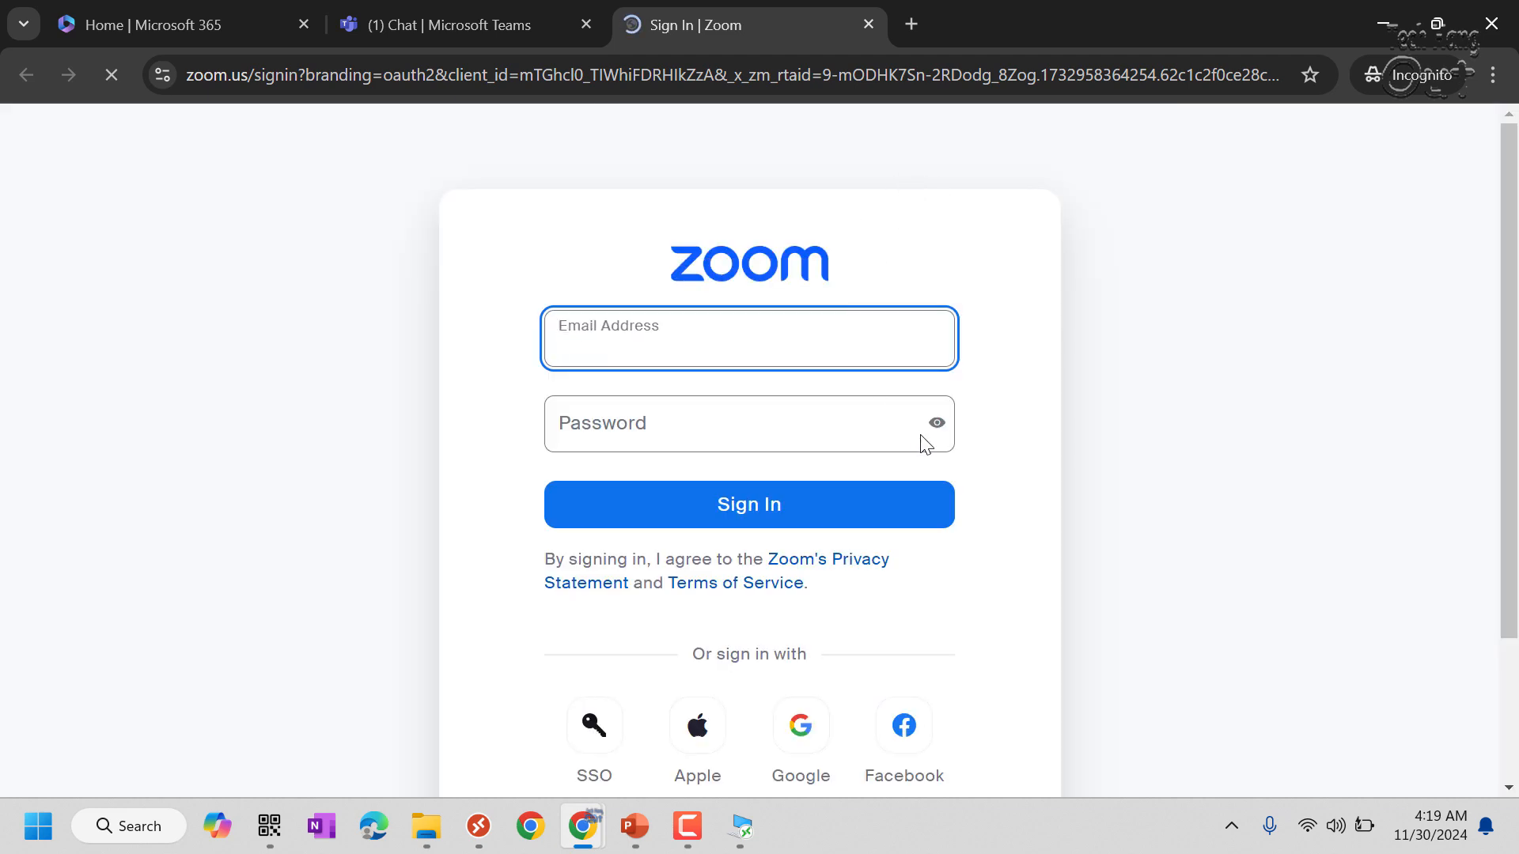
scroll(922, 467, down, 3)
scroll(886, 443, up, 3)
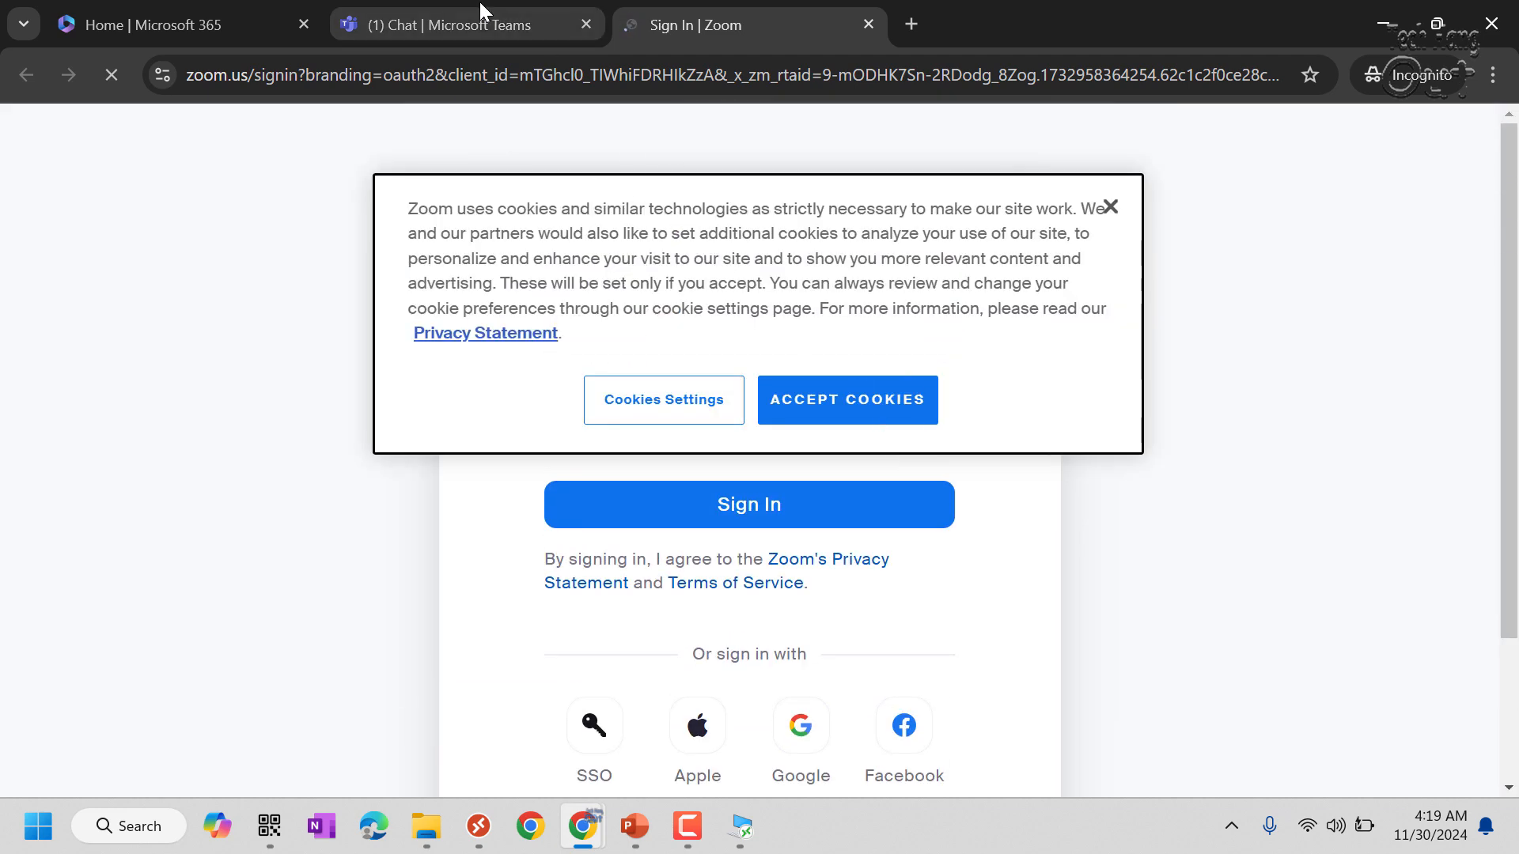
Step: Return to Teams, search the app catalogue for "polly", and set up the Polly app in the Contoso team's General channel
click(464, 31)
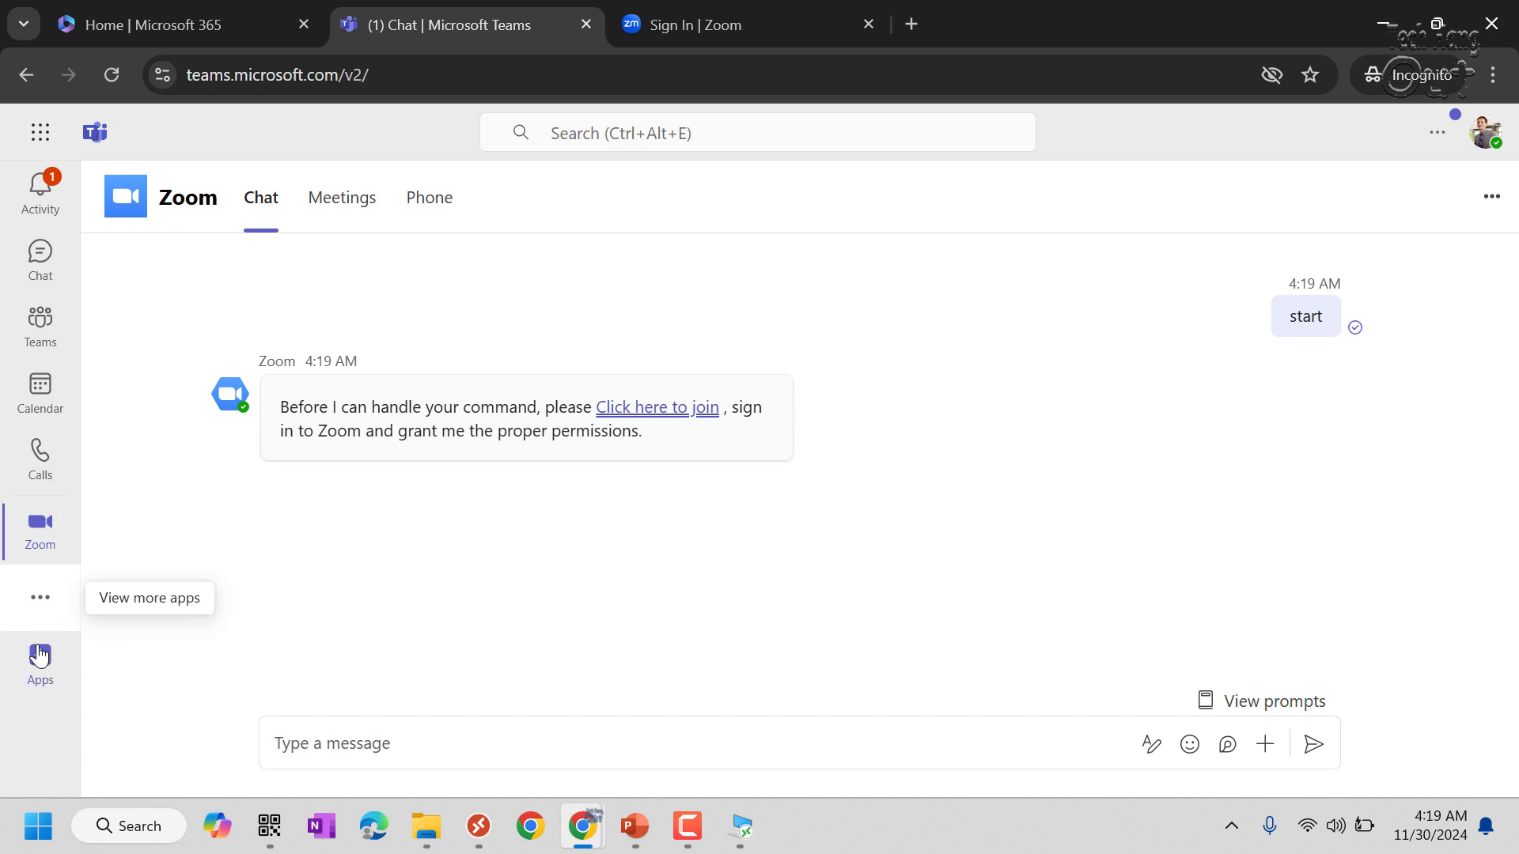
click(43, 659)
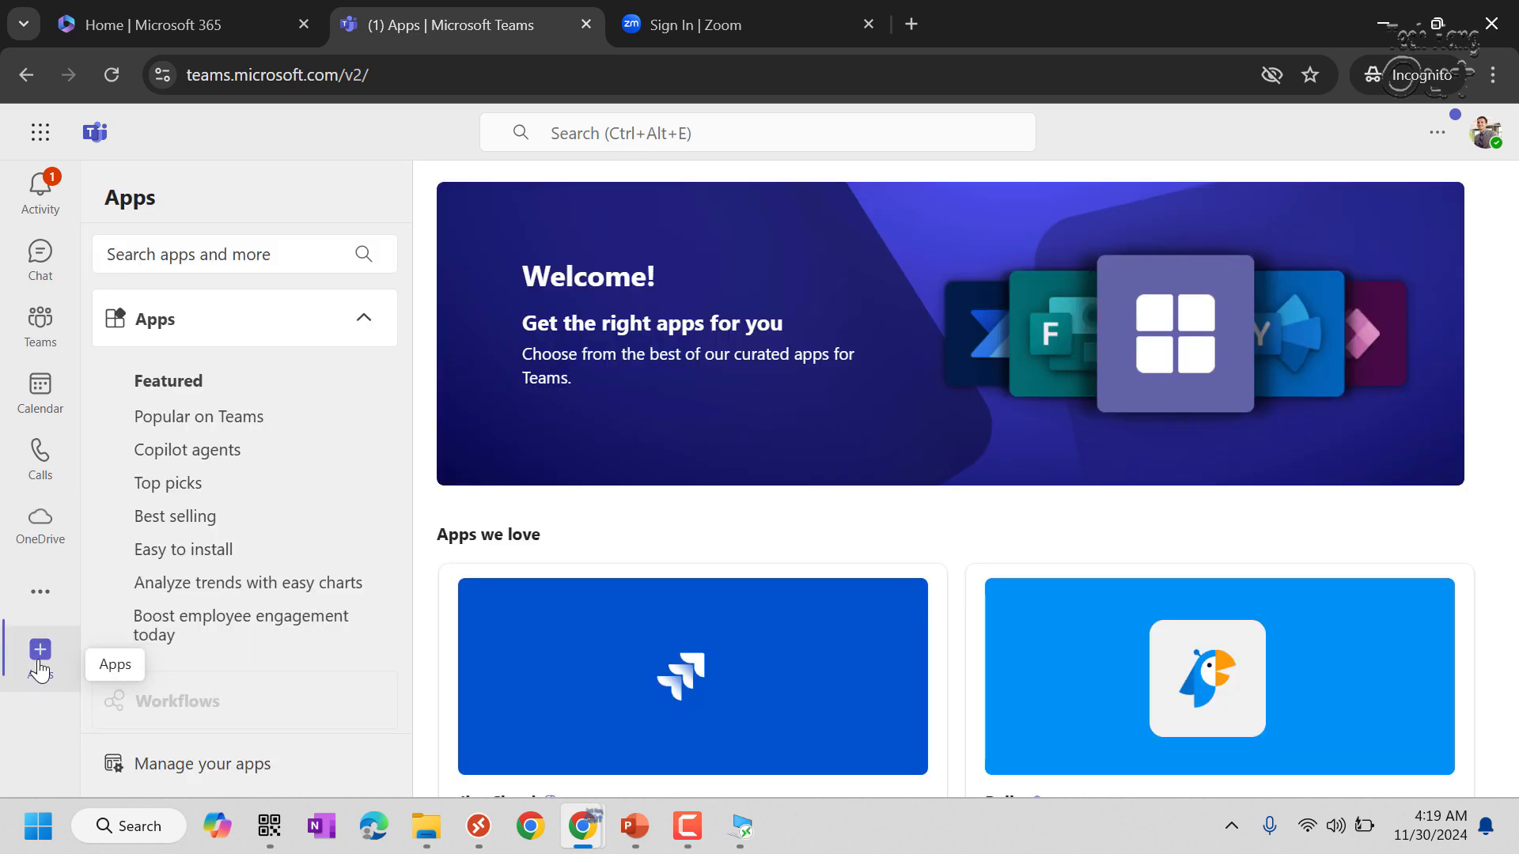
click(195, 251)
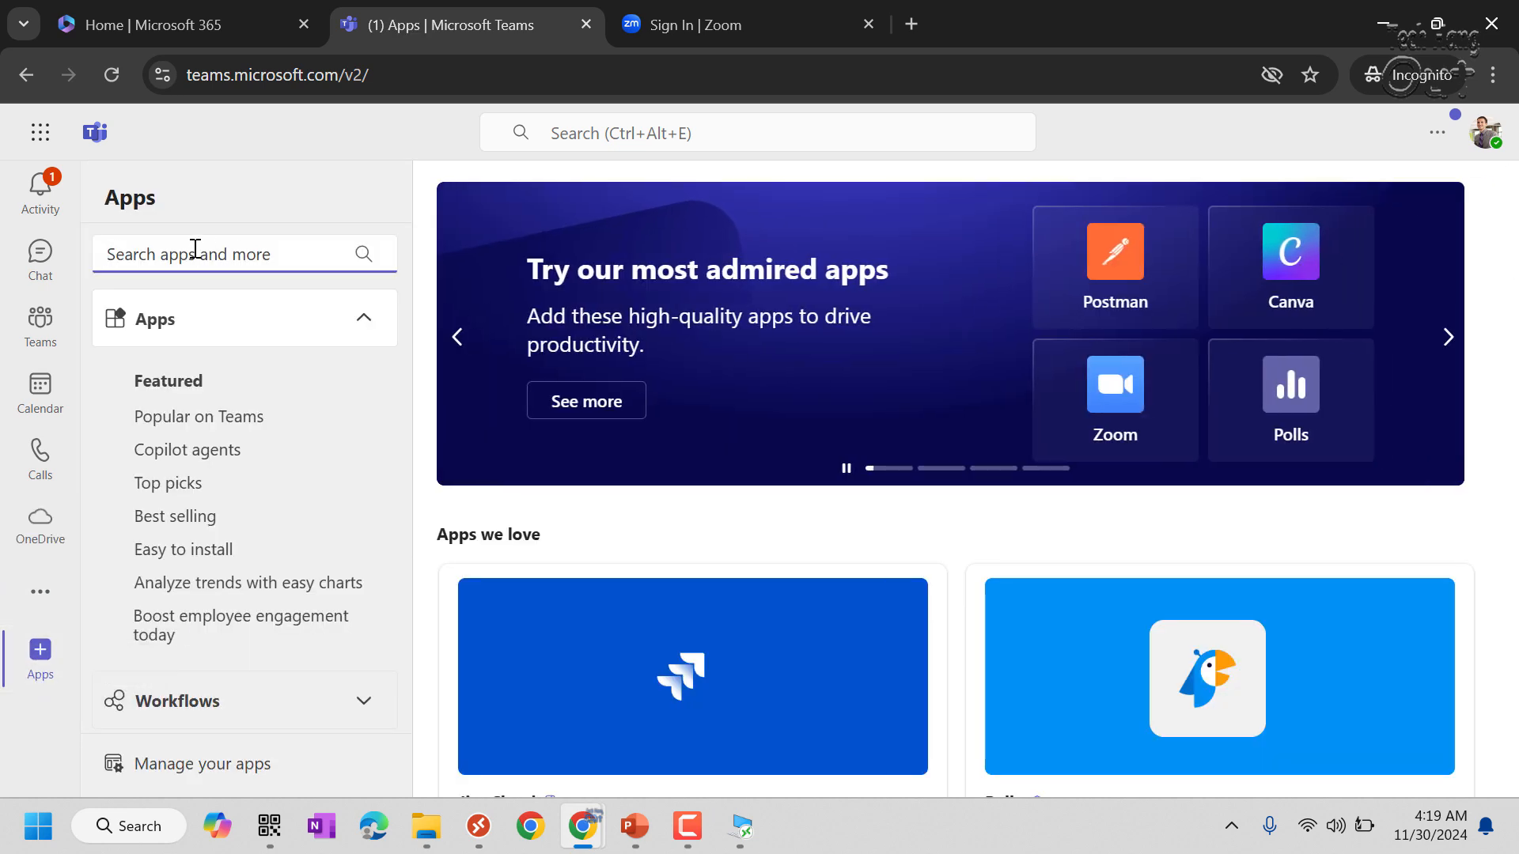
text(polly)
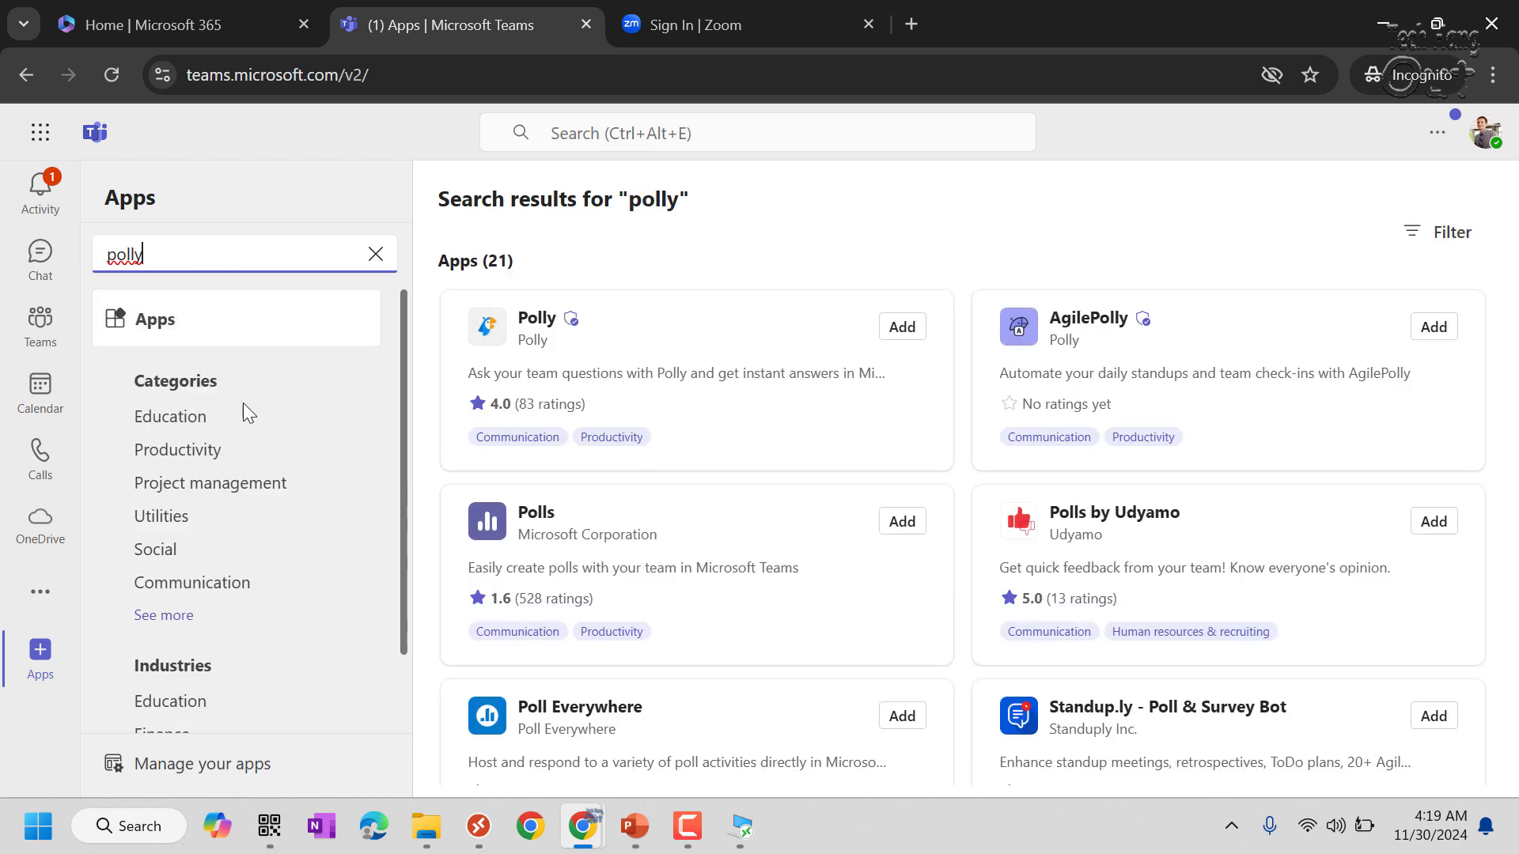
click(903, 330)
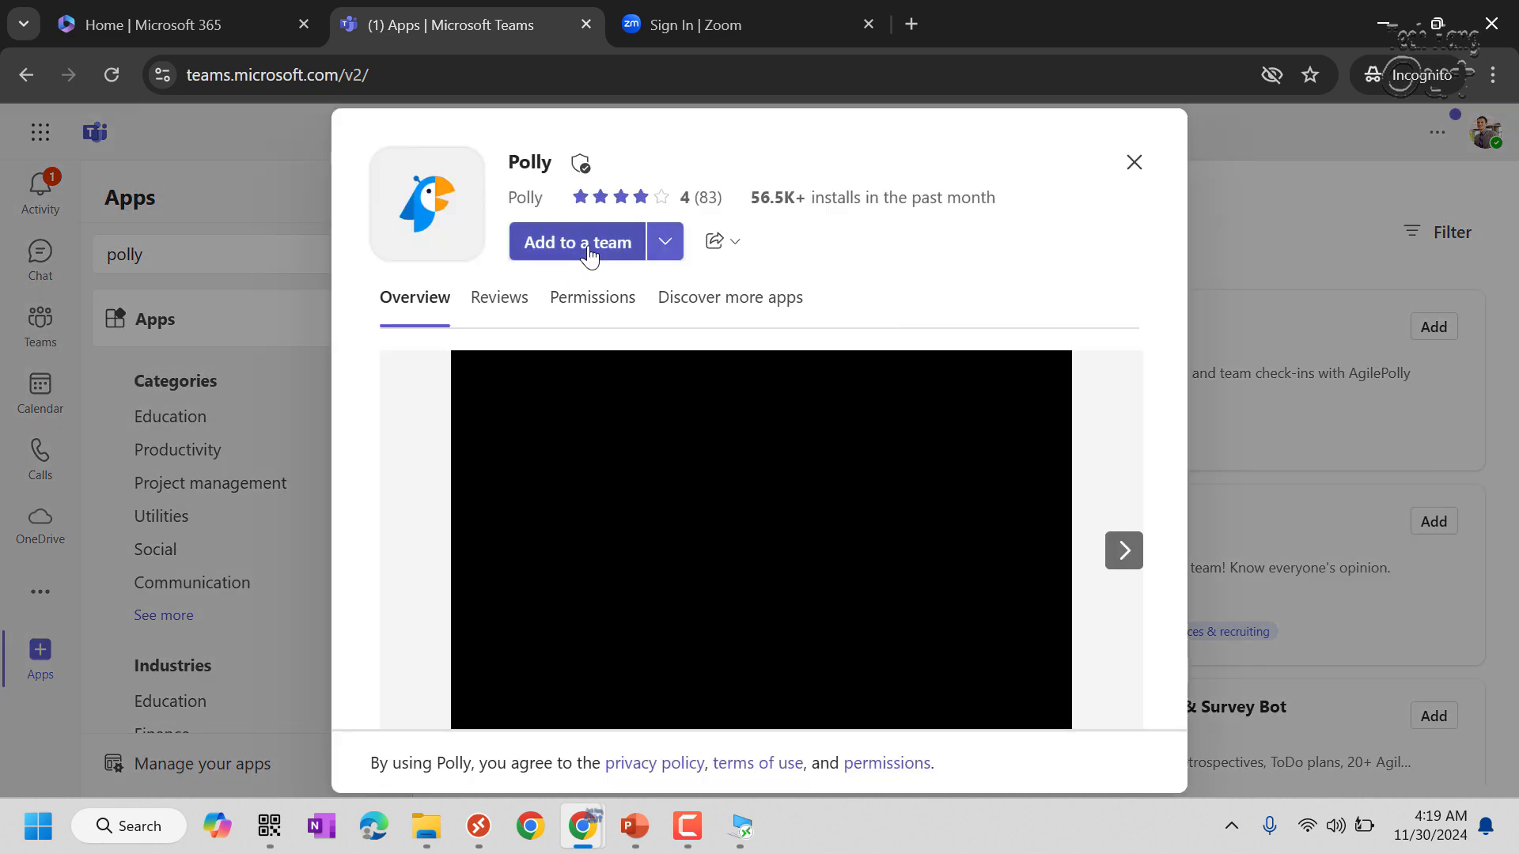
click(587, 252)
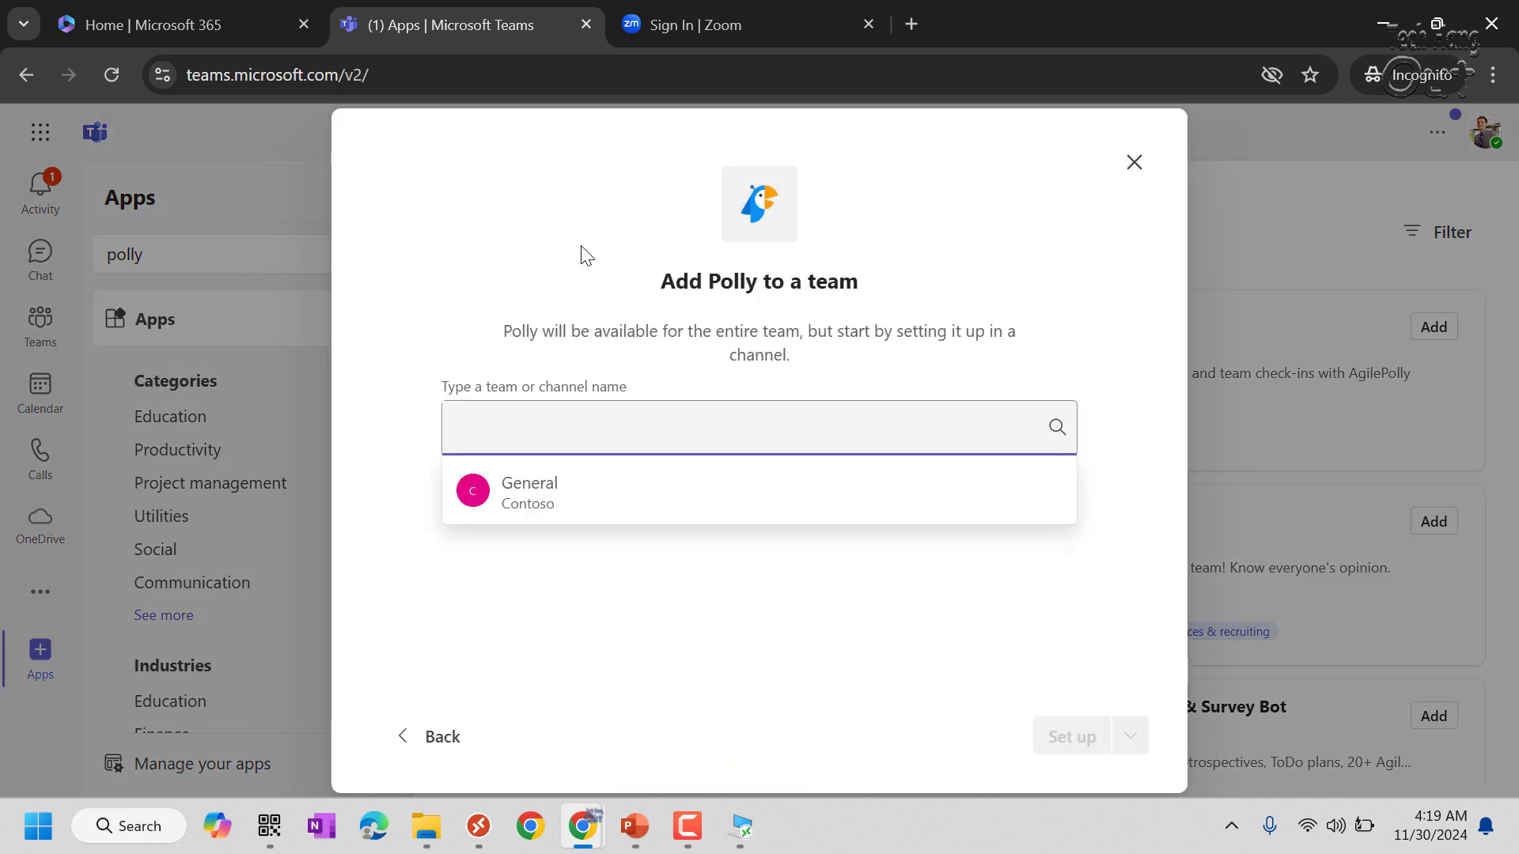
click(614, 492)
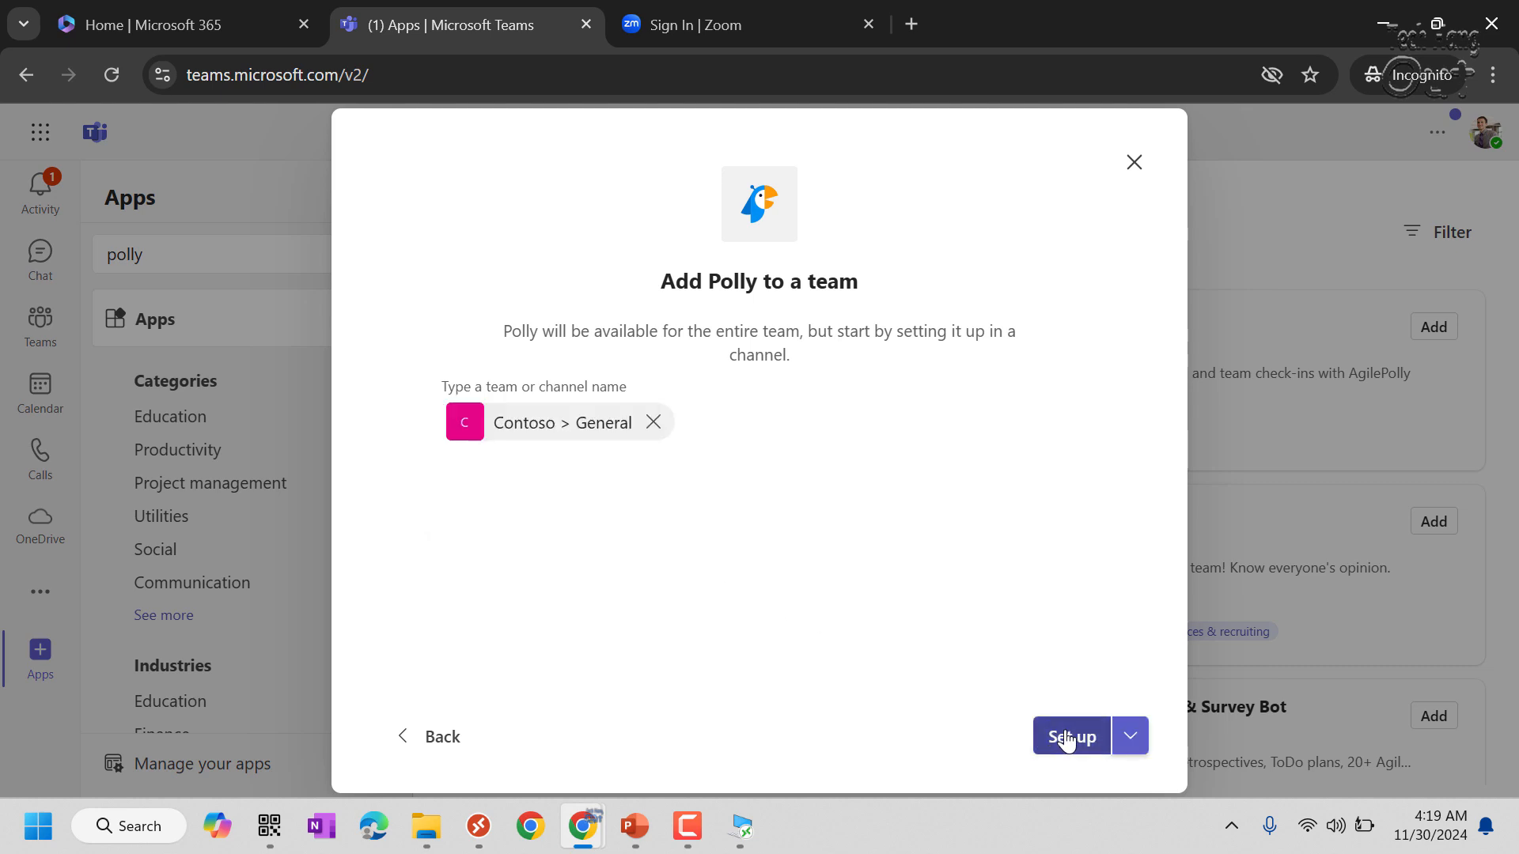
click(1065, 739)
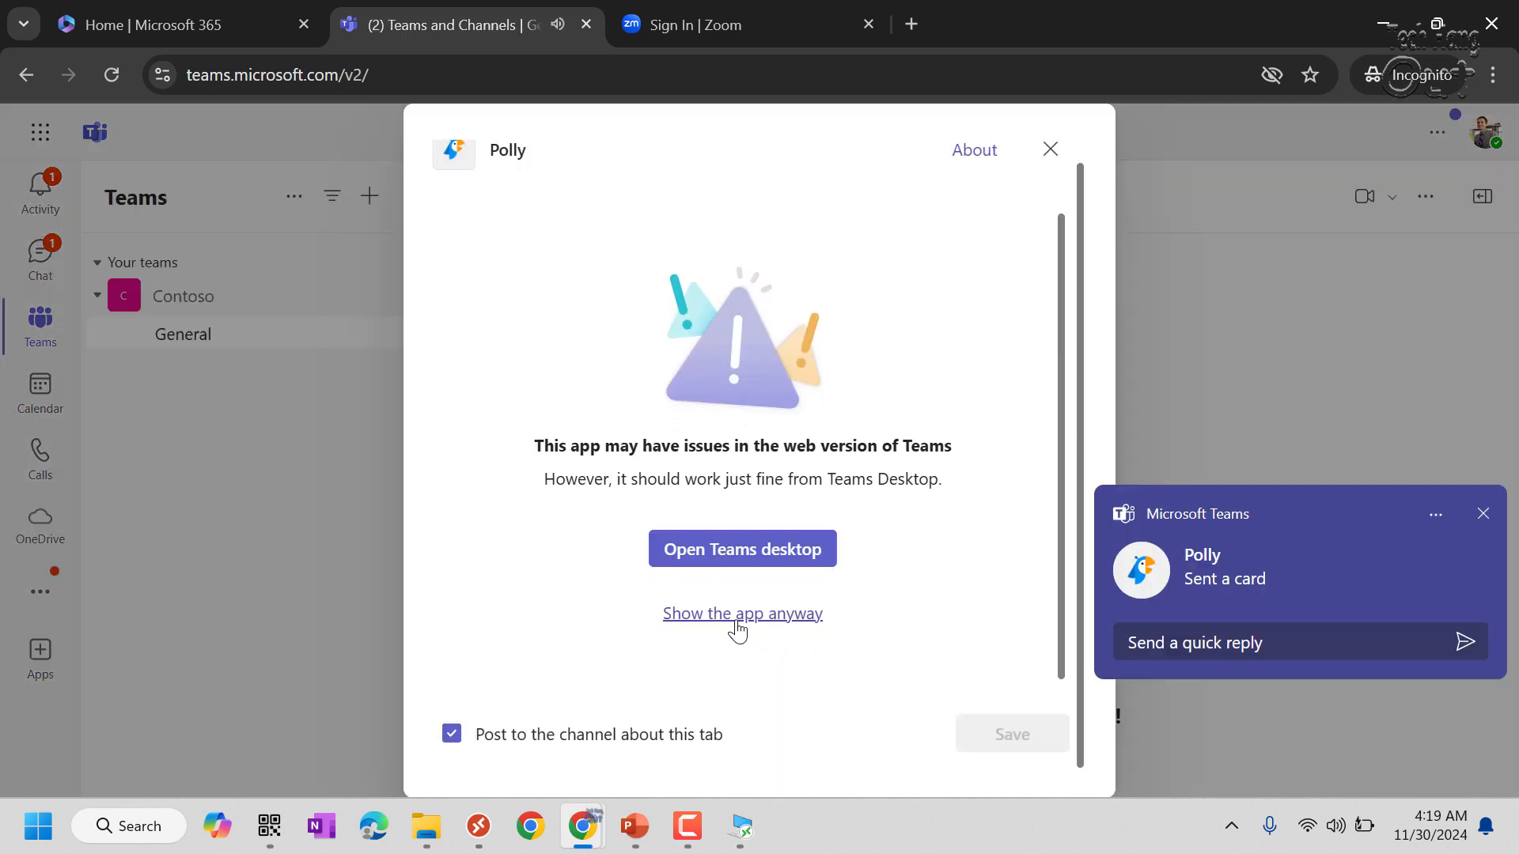
Step: Show Polly in the web version anyway, continue to its permission request, and review the "Maintain access to data you have given it access to" details
click(738, 620)
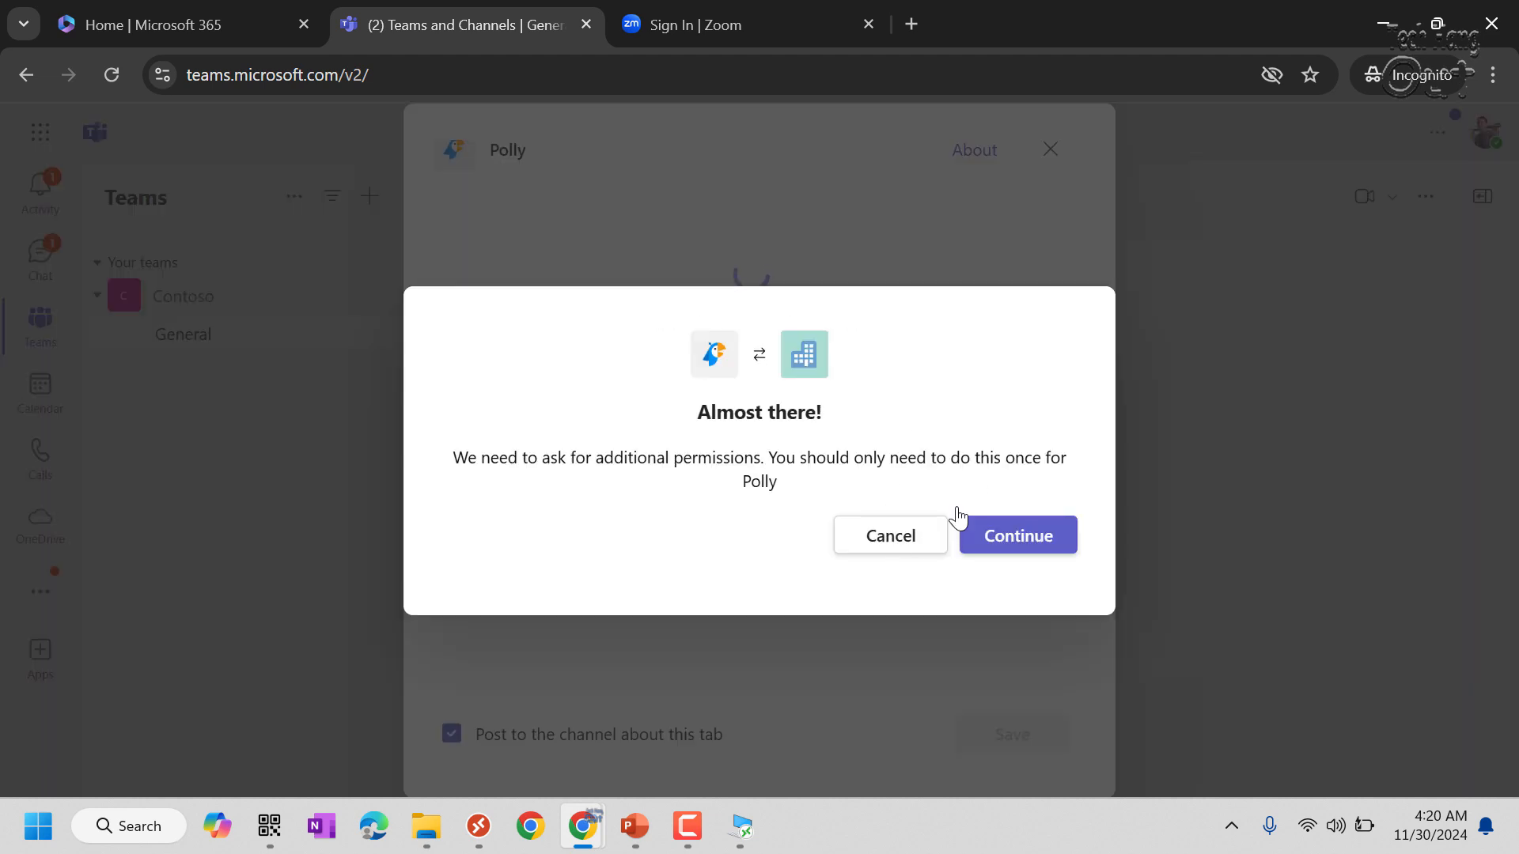
click(1018, 537)
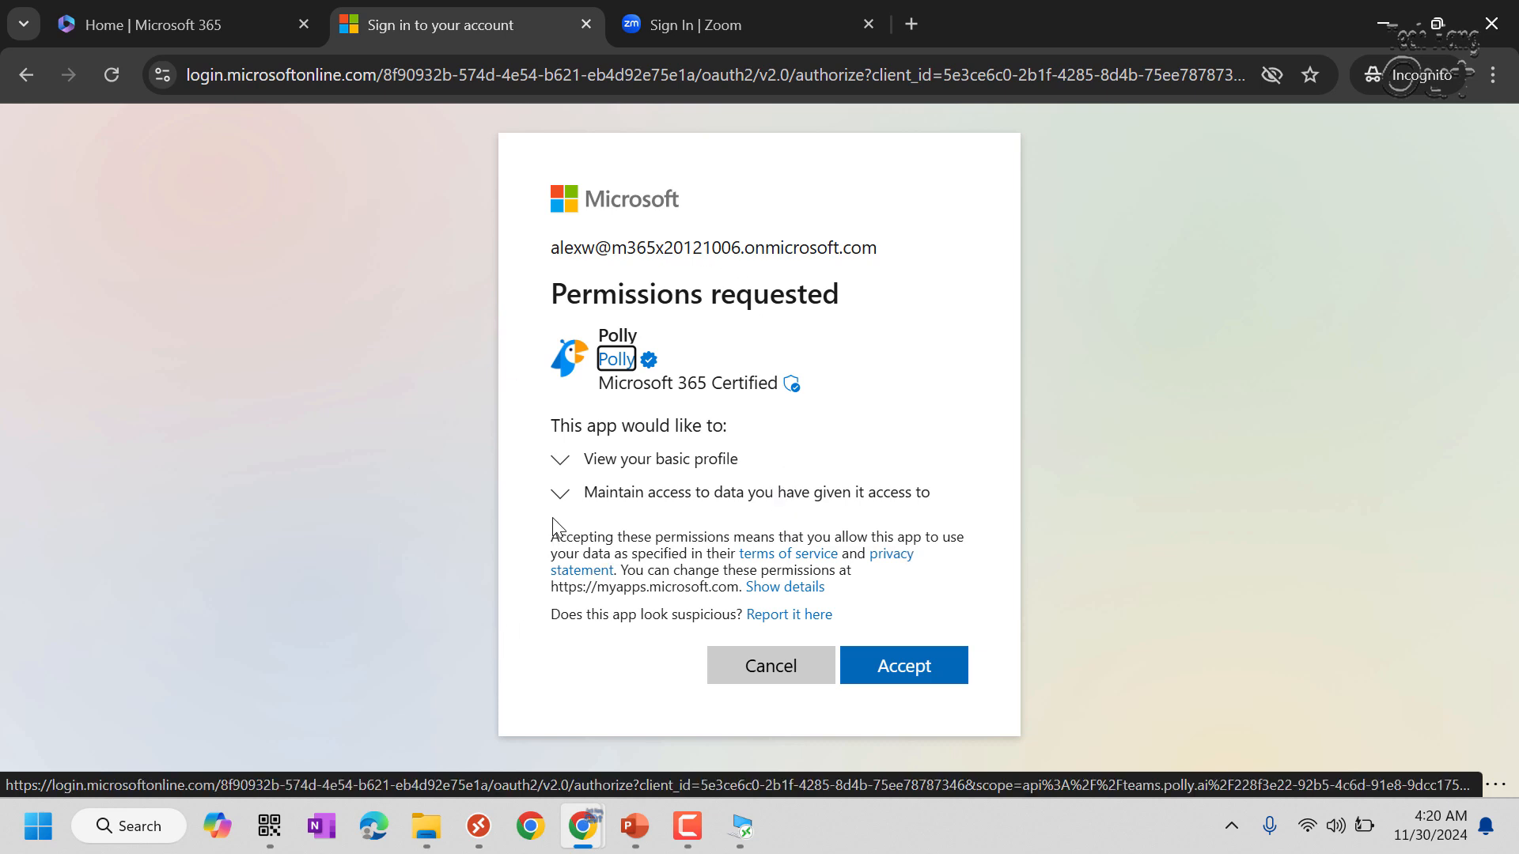
click(560, 496)
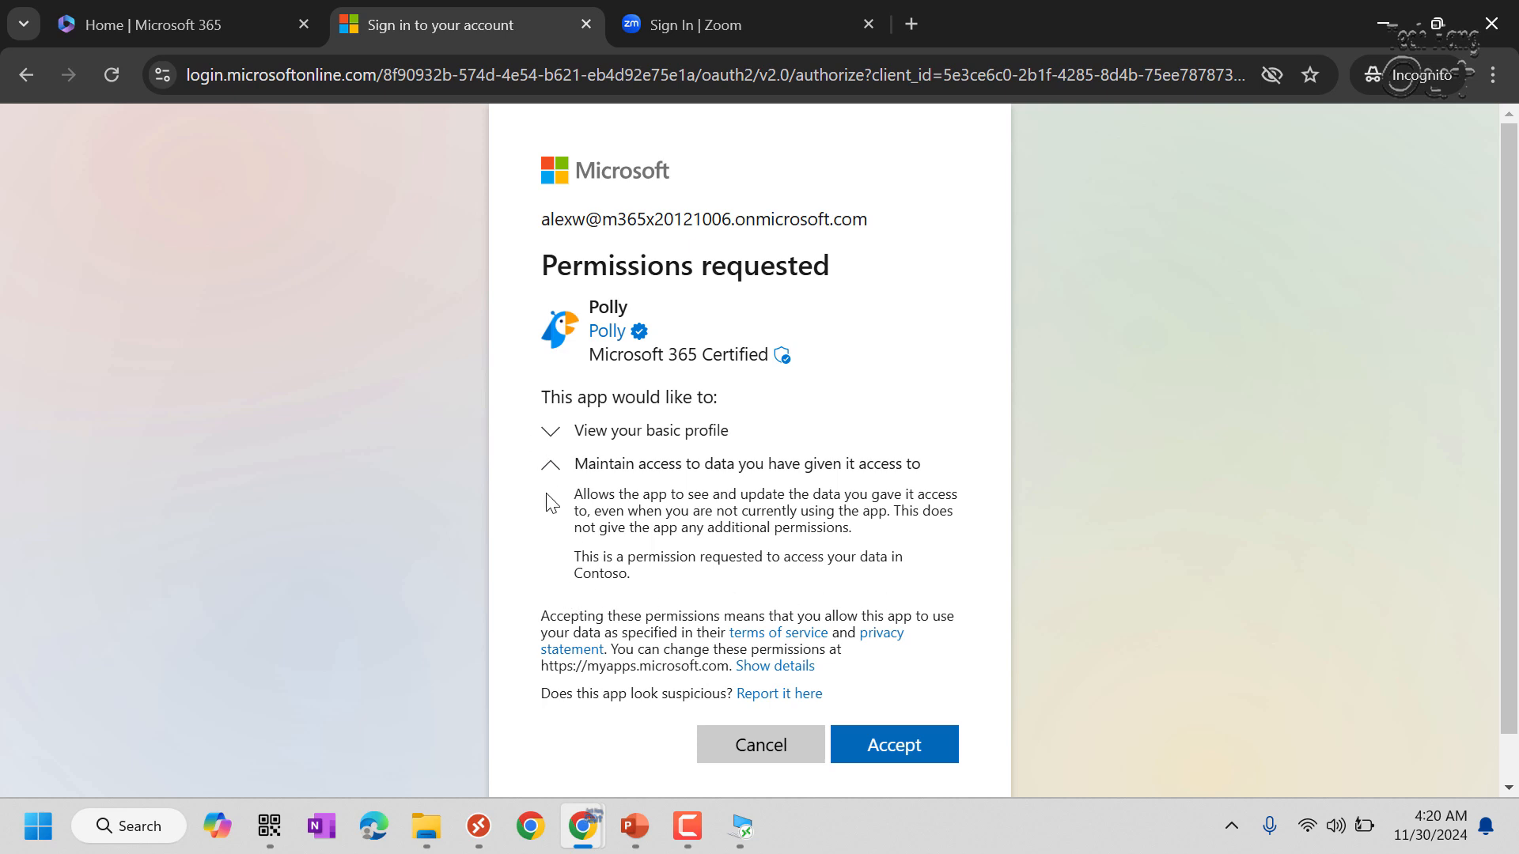
click(548, 466)
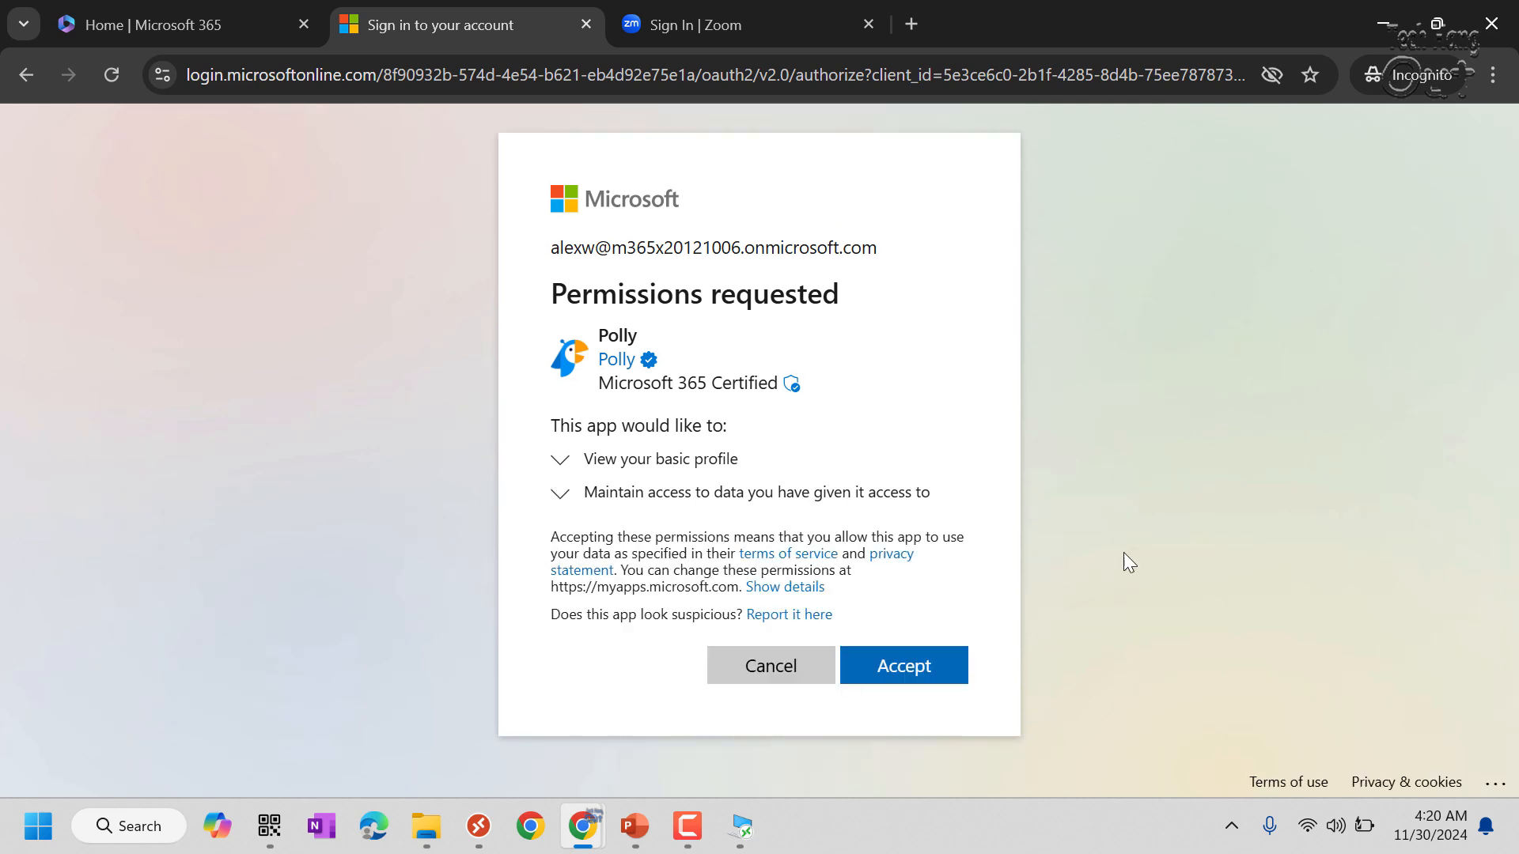
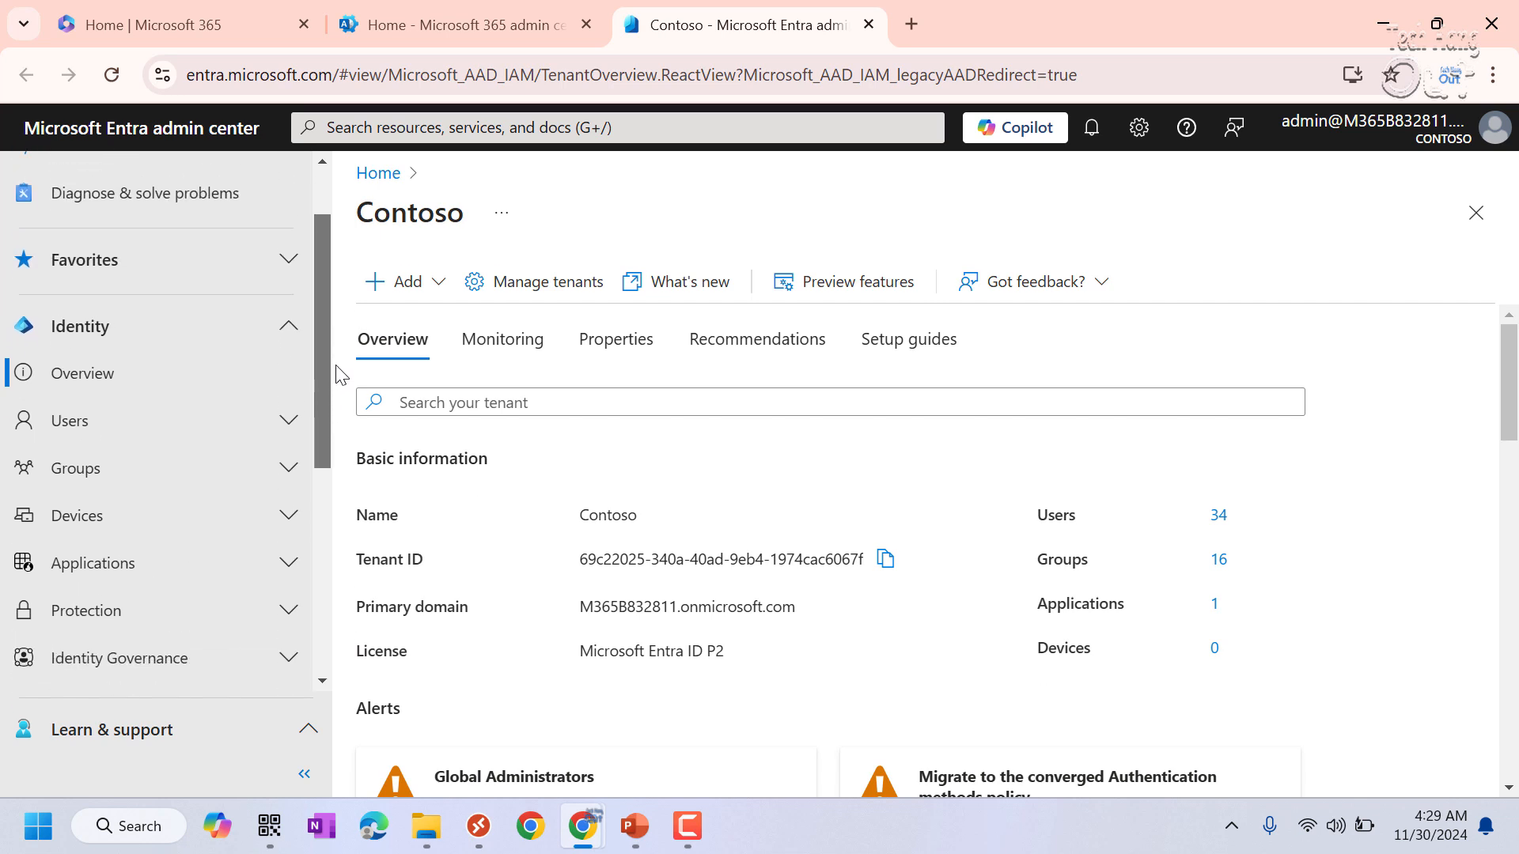
Step: In the Microsoft Entra admin center, open the Consent and permissions settings for enterprise applications
click(297, 340)
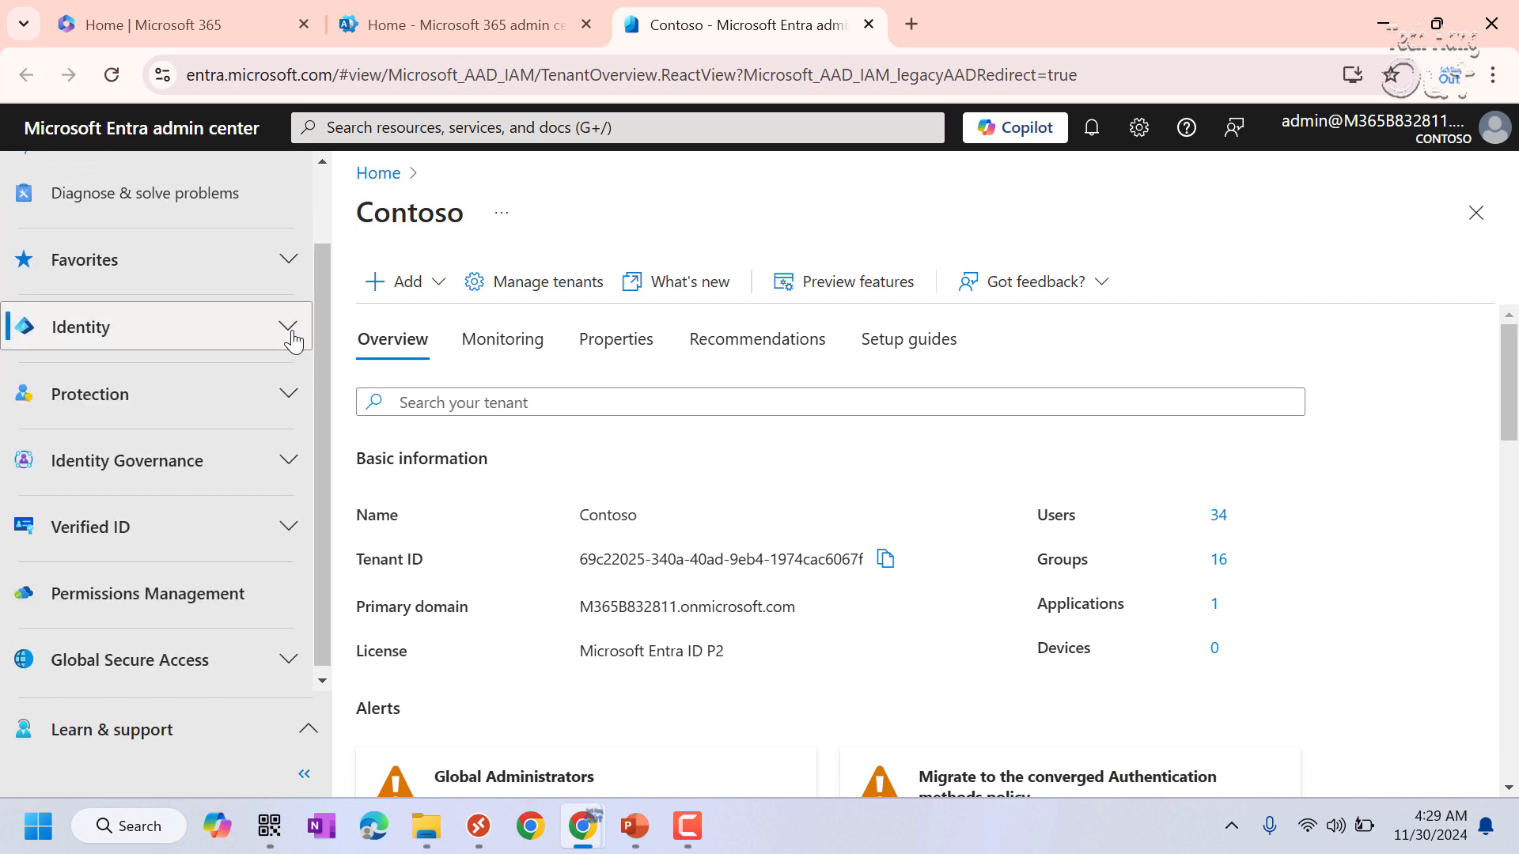
click(291, 338)
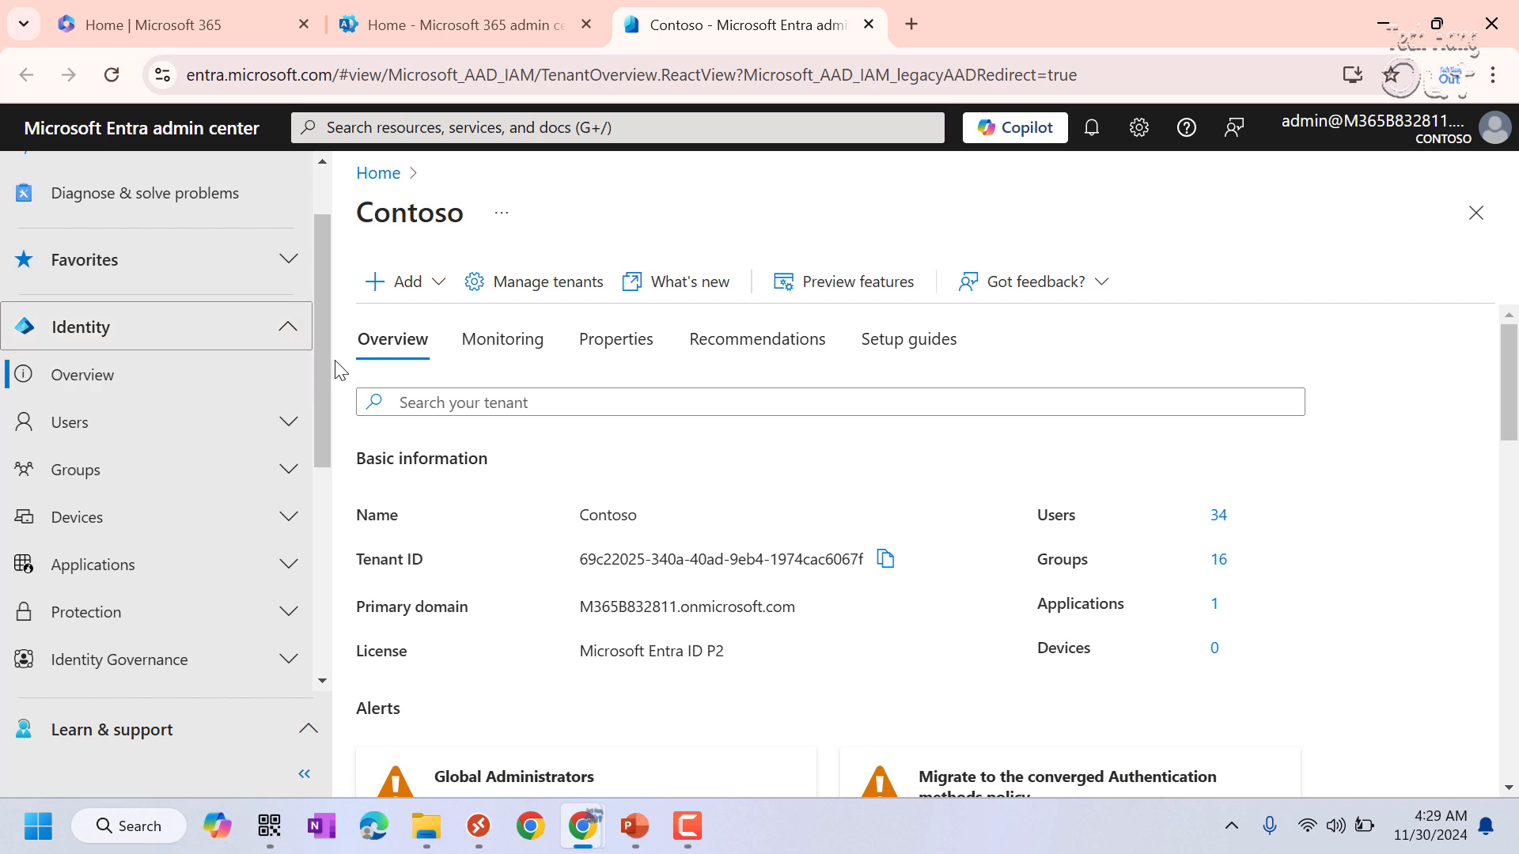
drag(322, 364, 320, 408)
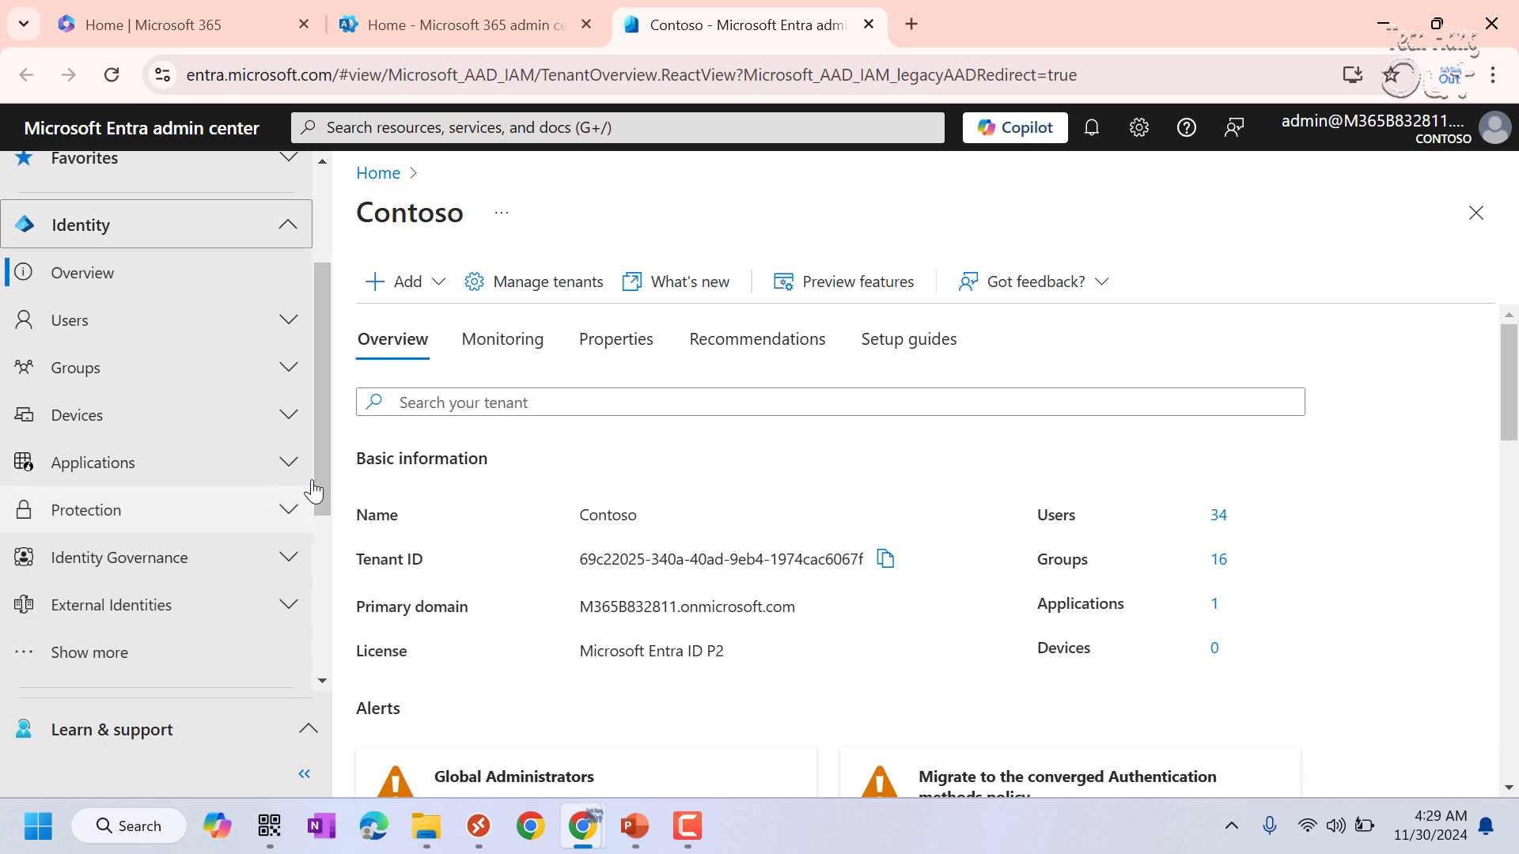
click(289, 462)
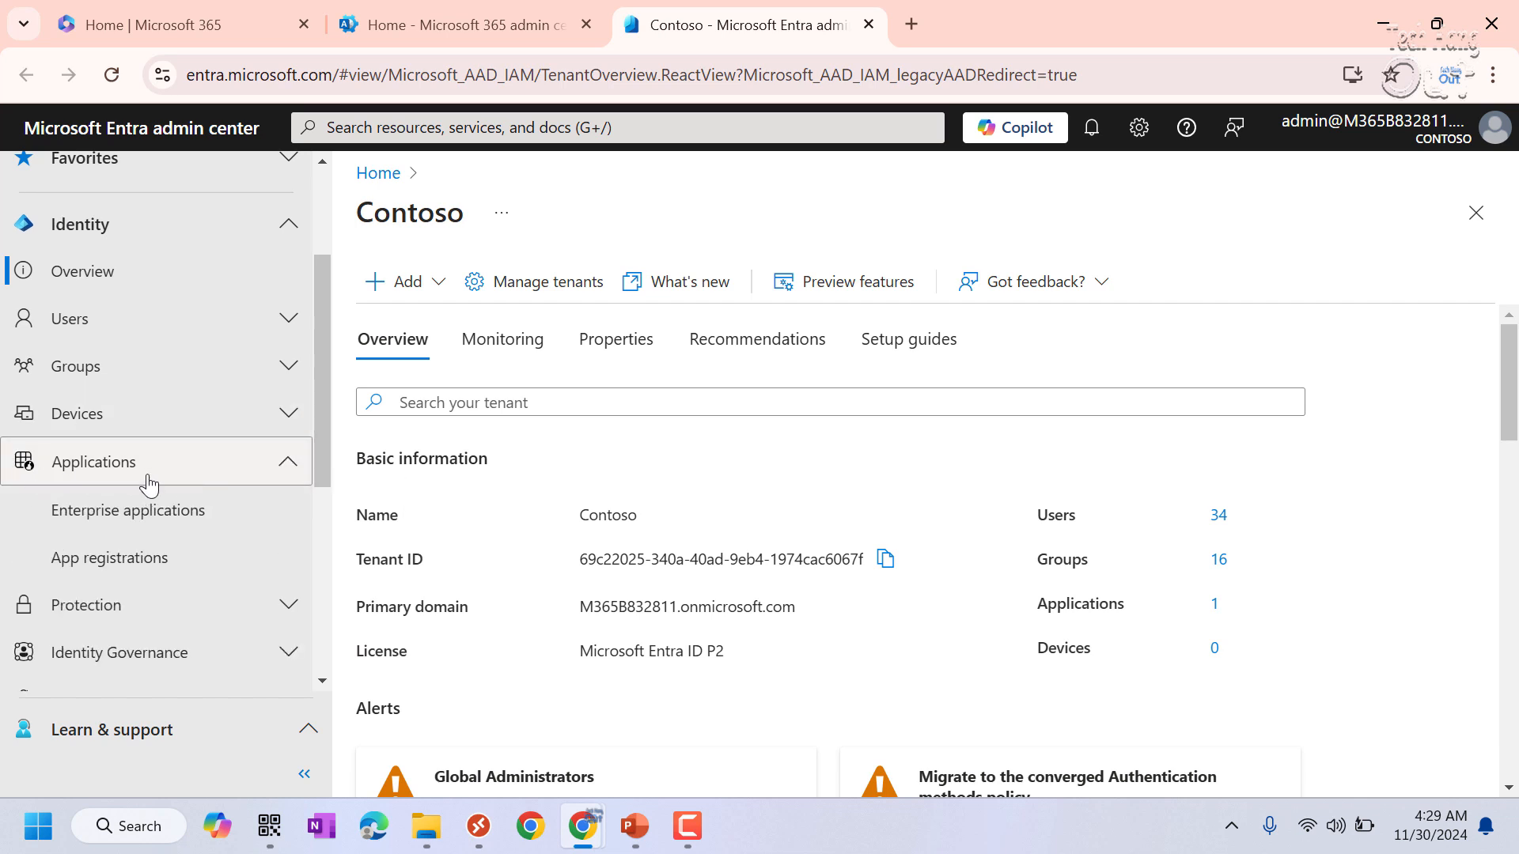
click(147, 512)
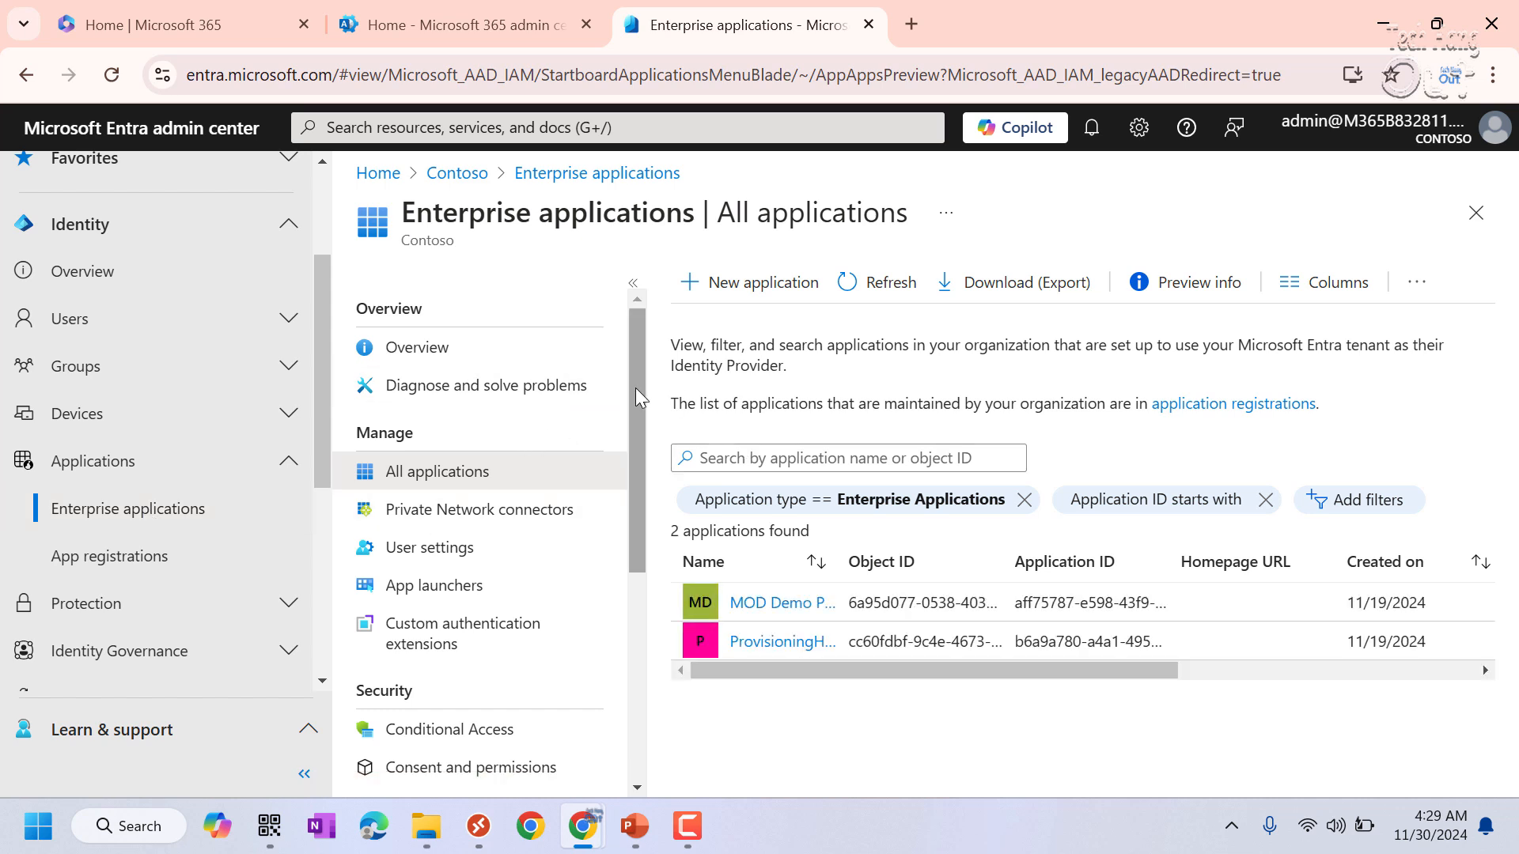
drag(638, 380, 639, 516)
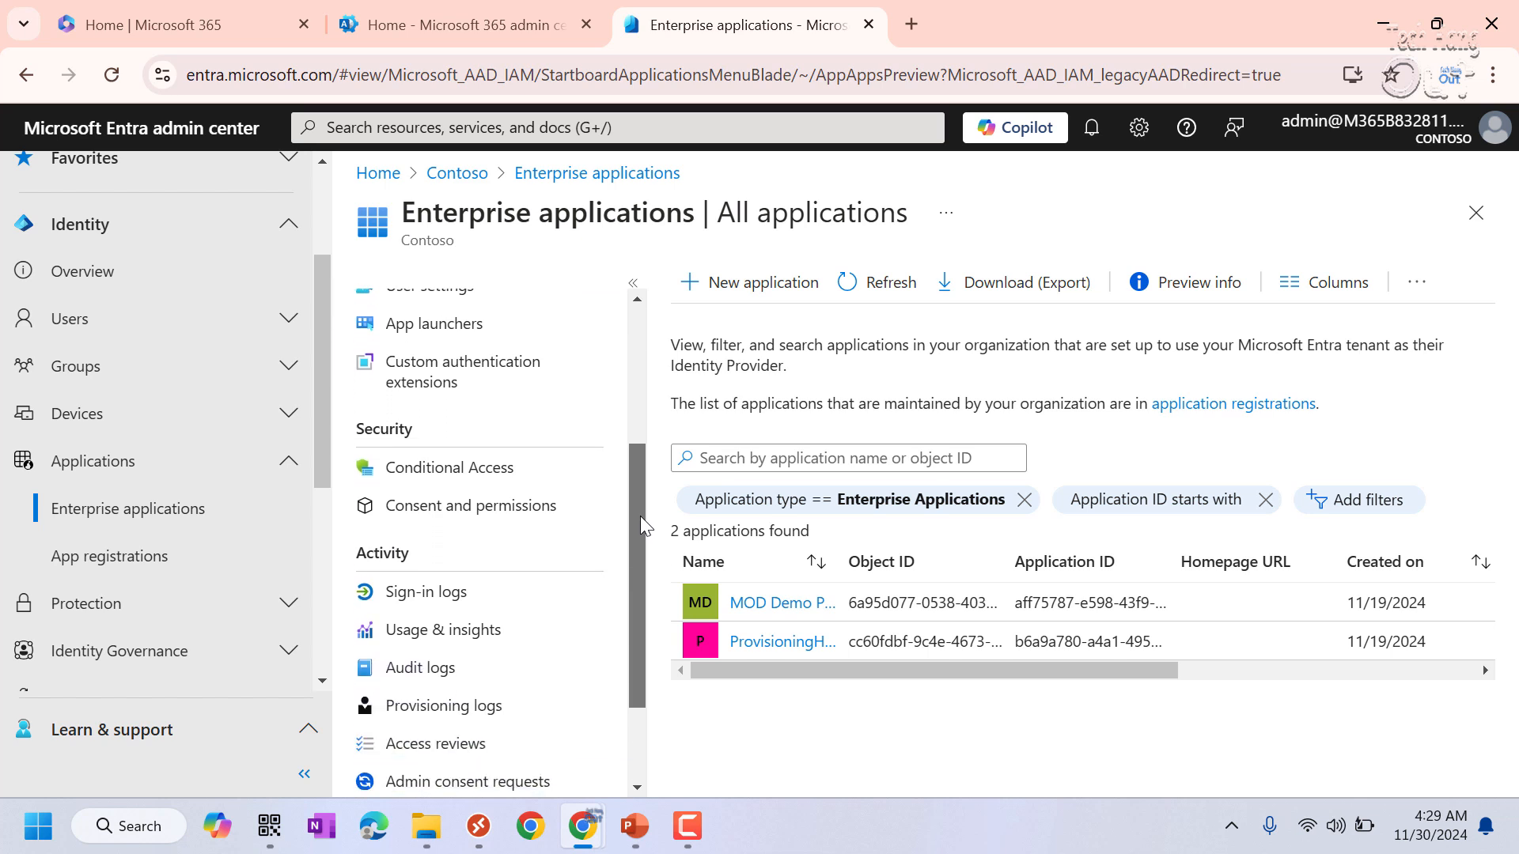
click(455, 507)
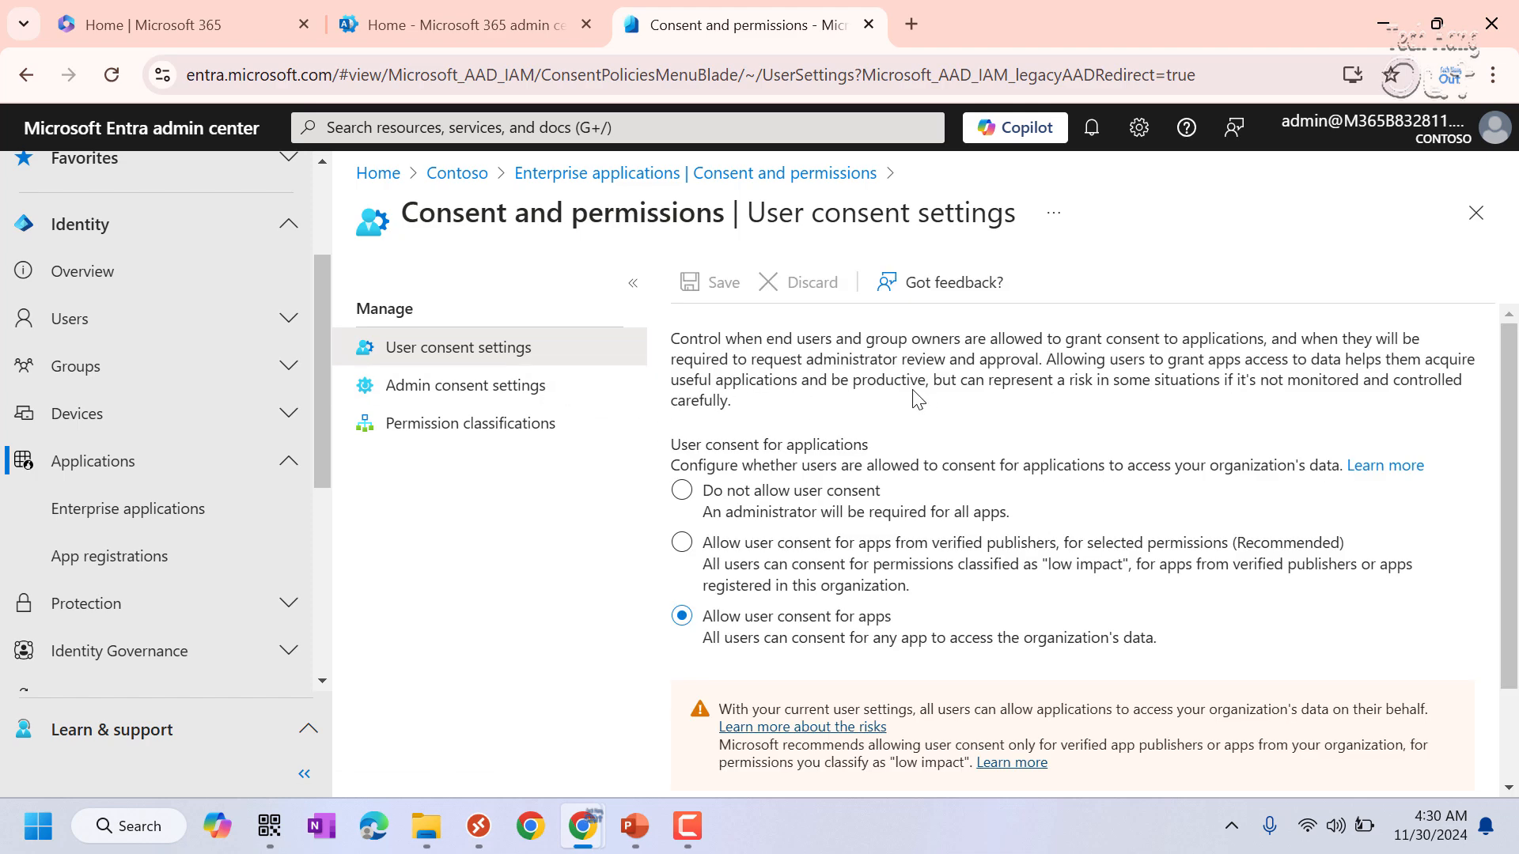
Step: Review the user consent options for applications, choose "Do not allow user consent", and save the setting
click(304, 773)
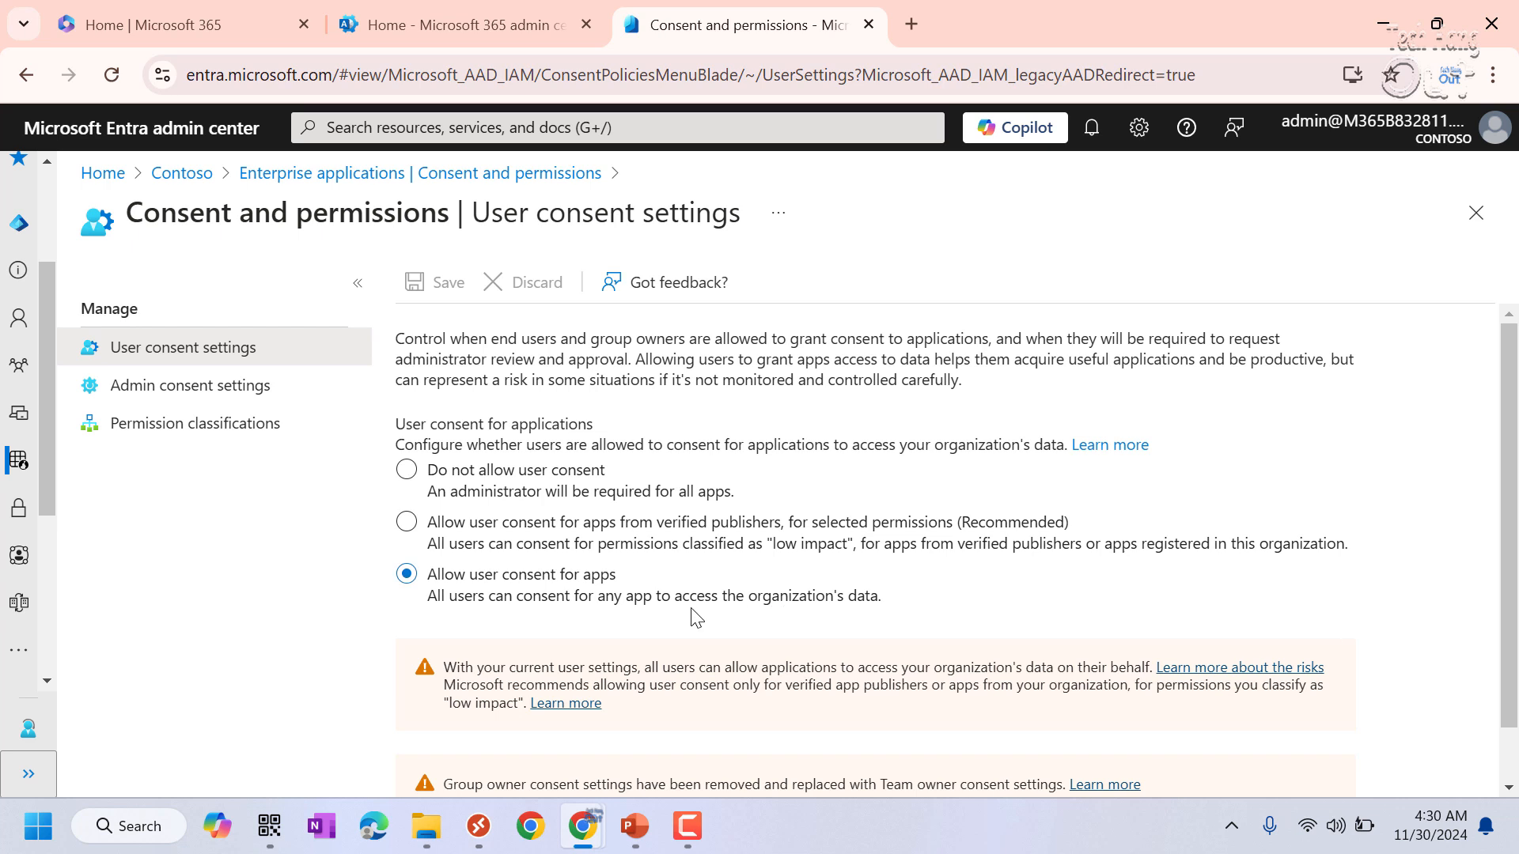
drag(723, 603, 932, 603)
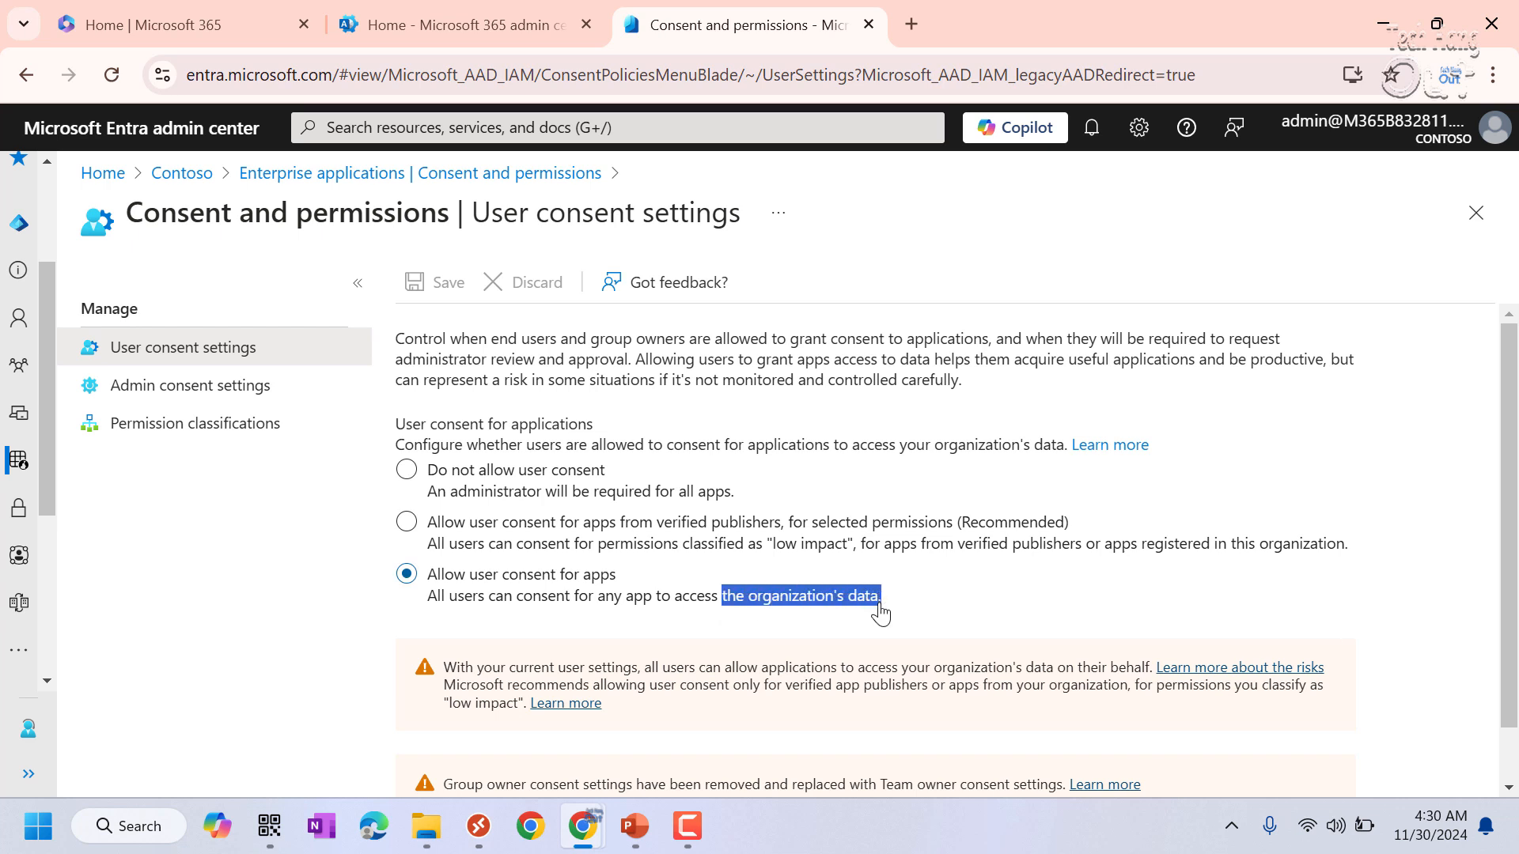
click(892, 606)
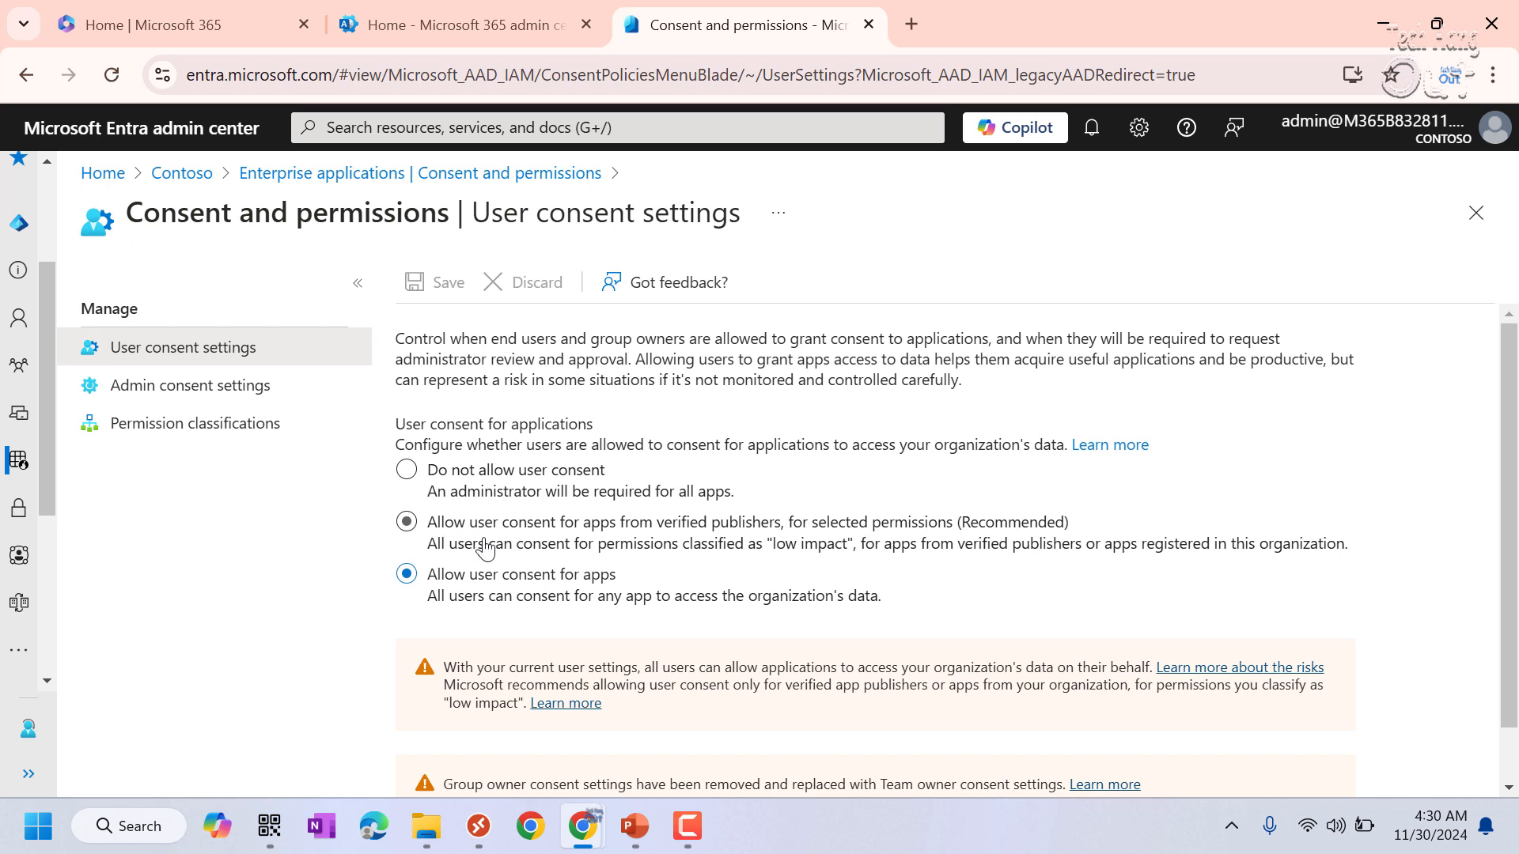
click(407, 522)
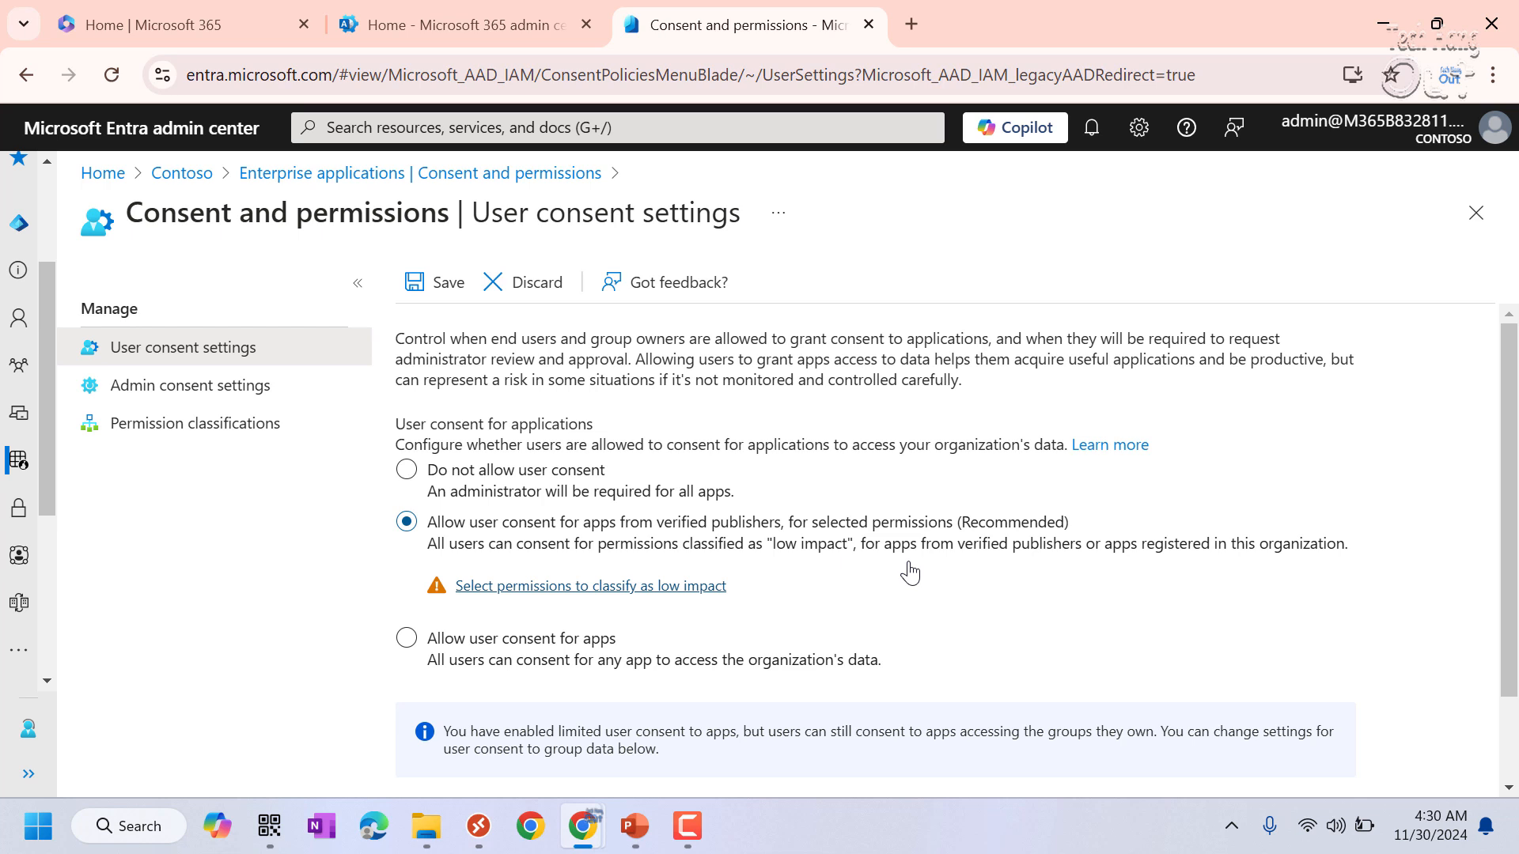
click(406, 472)
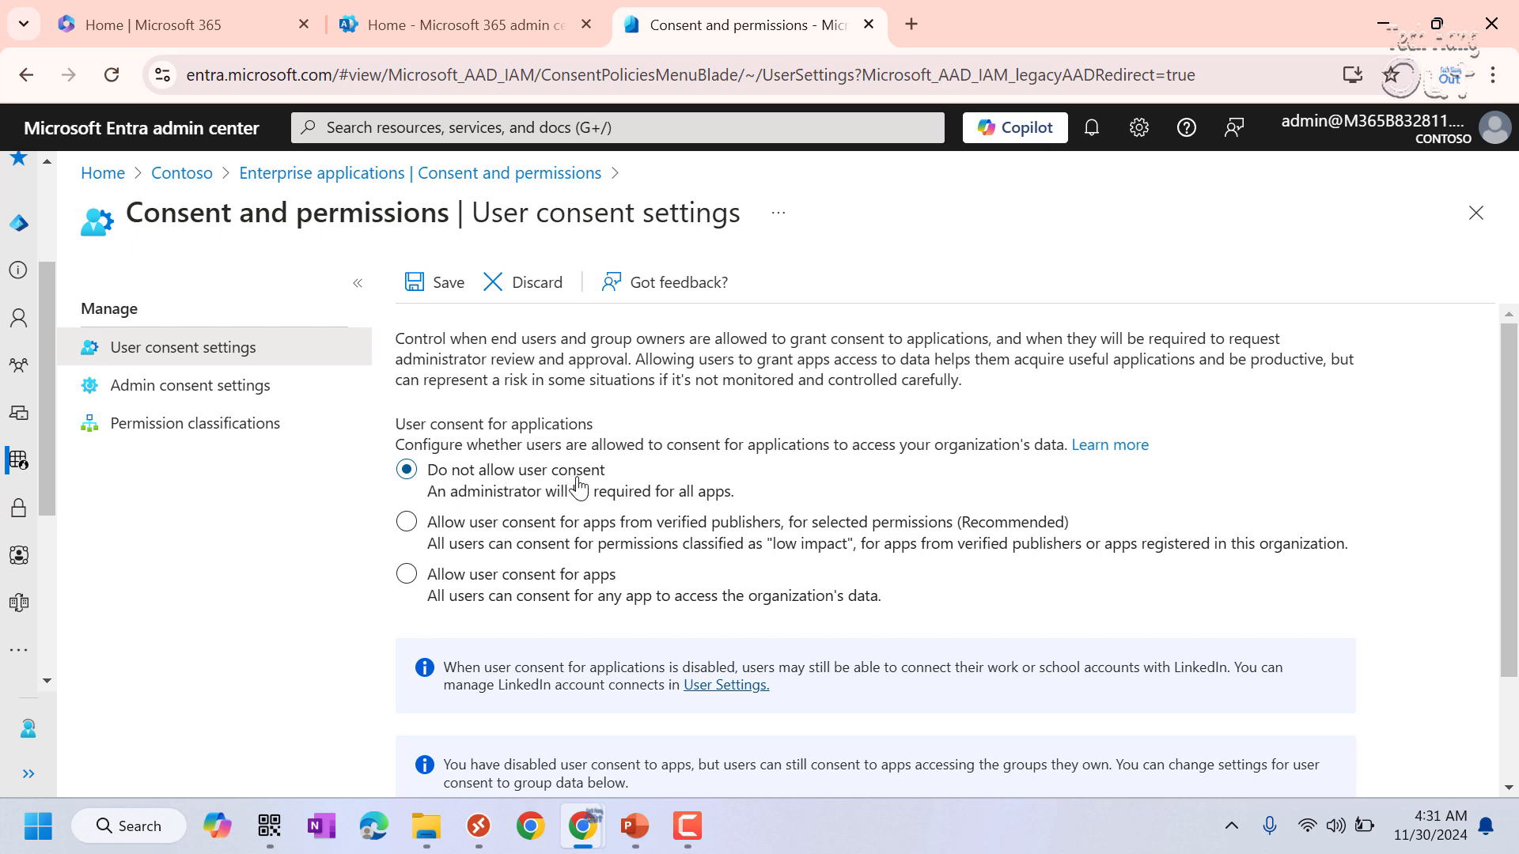
click(439, 289)
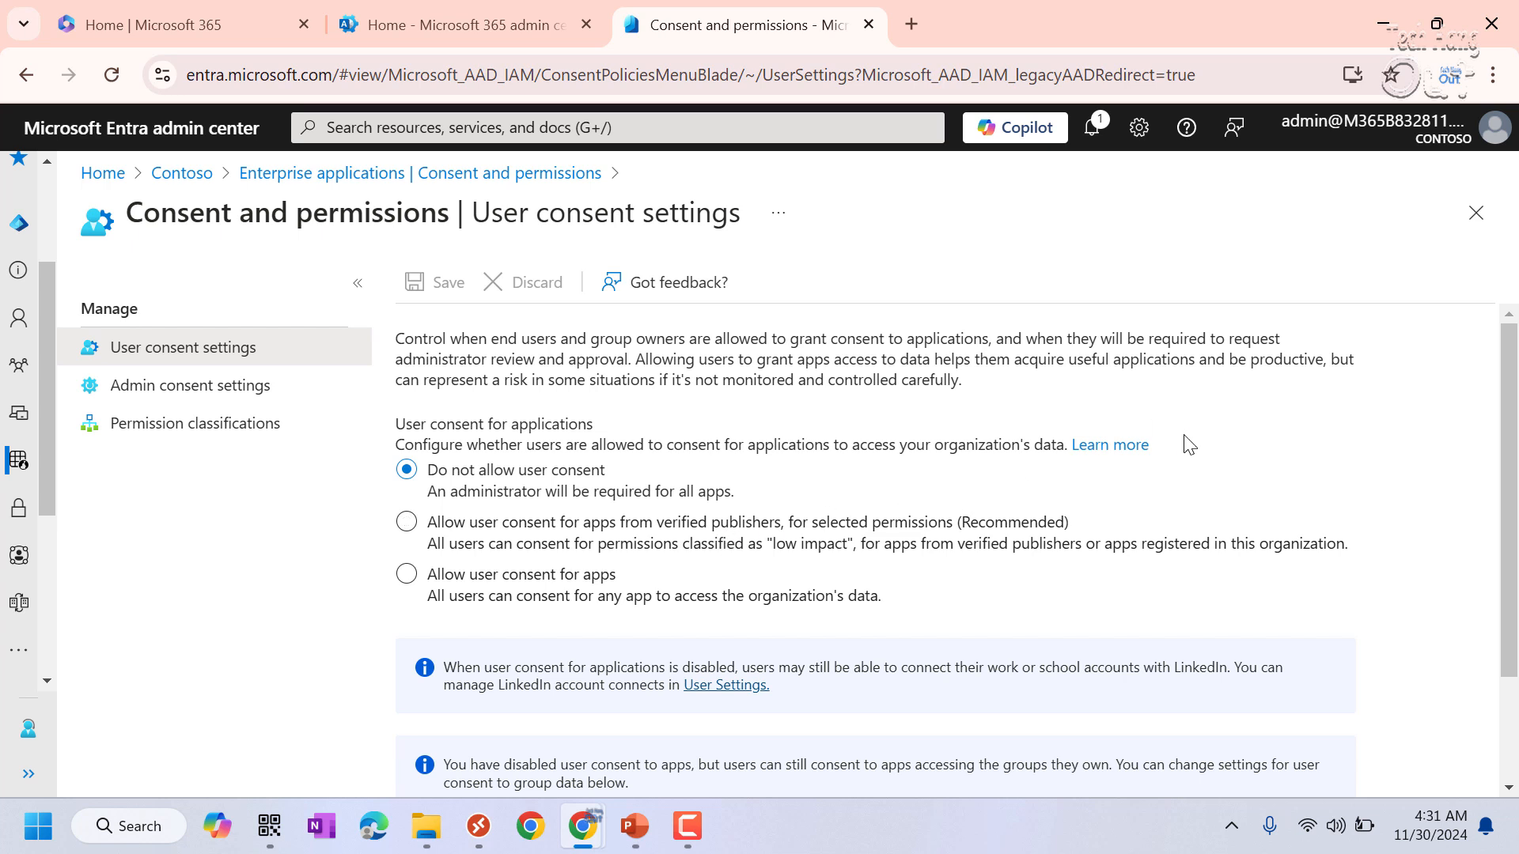
Step: Open the admin consent settings and allow users to request admin consent to apps they are unable to consent to
click(198, 387)
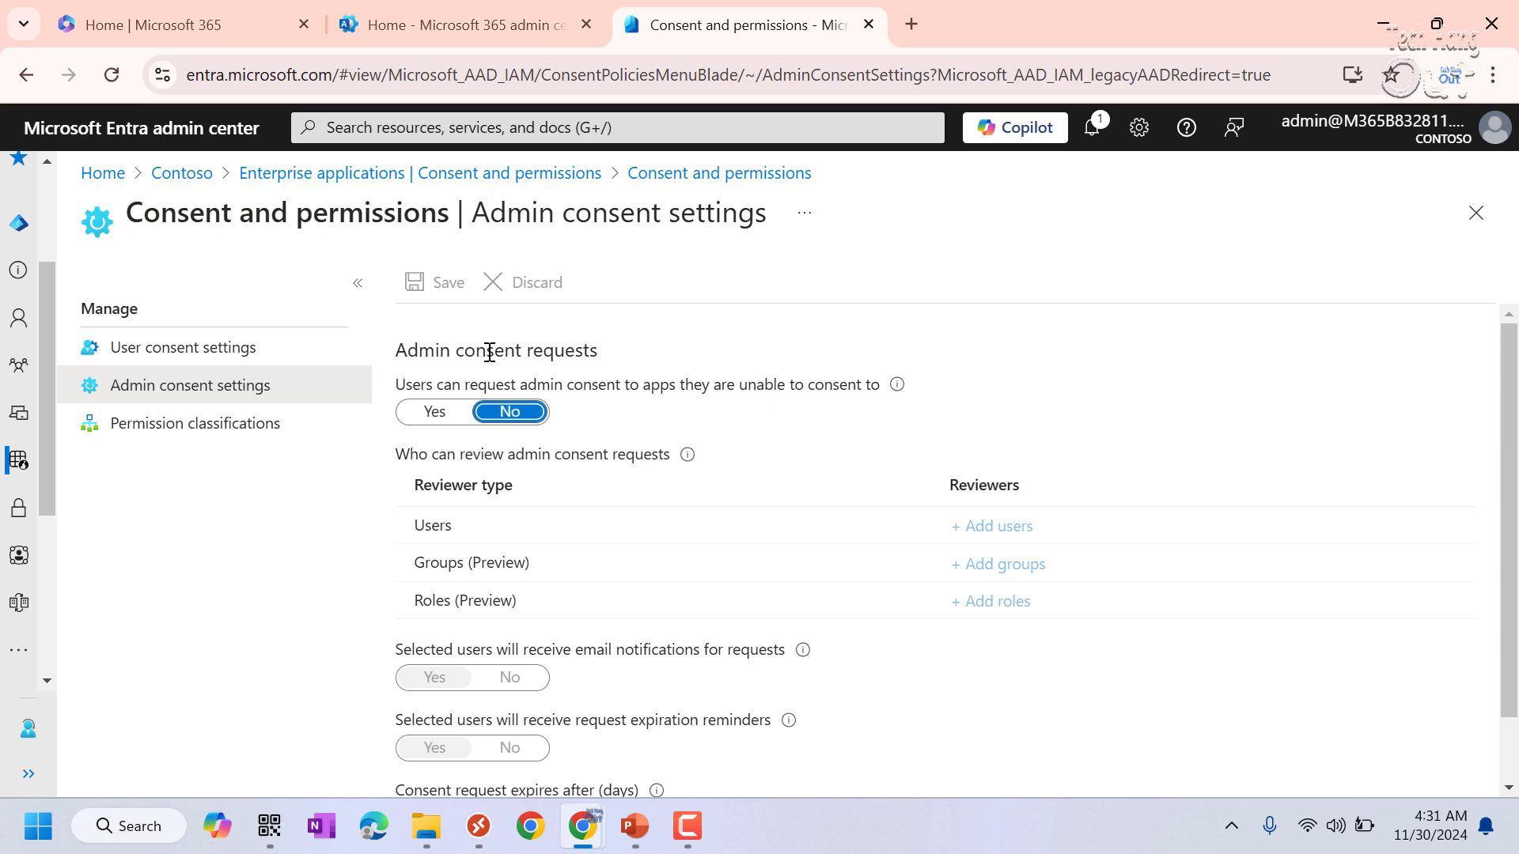
click(435, 412)
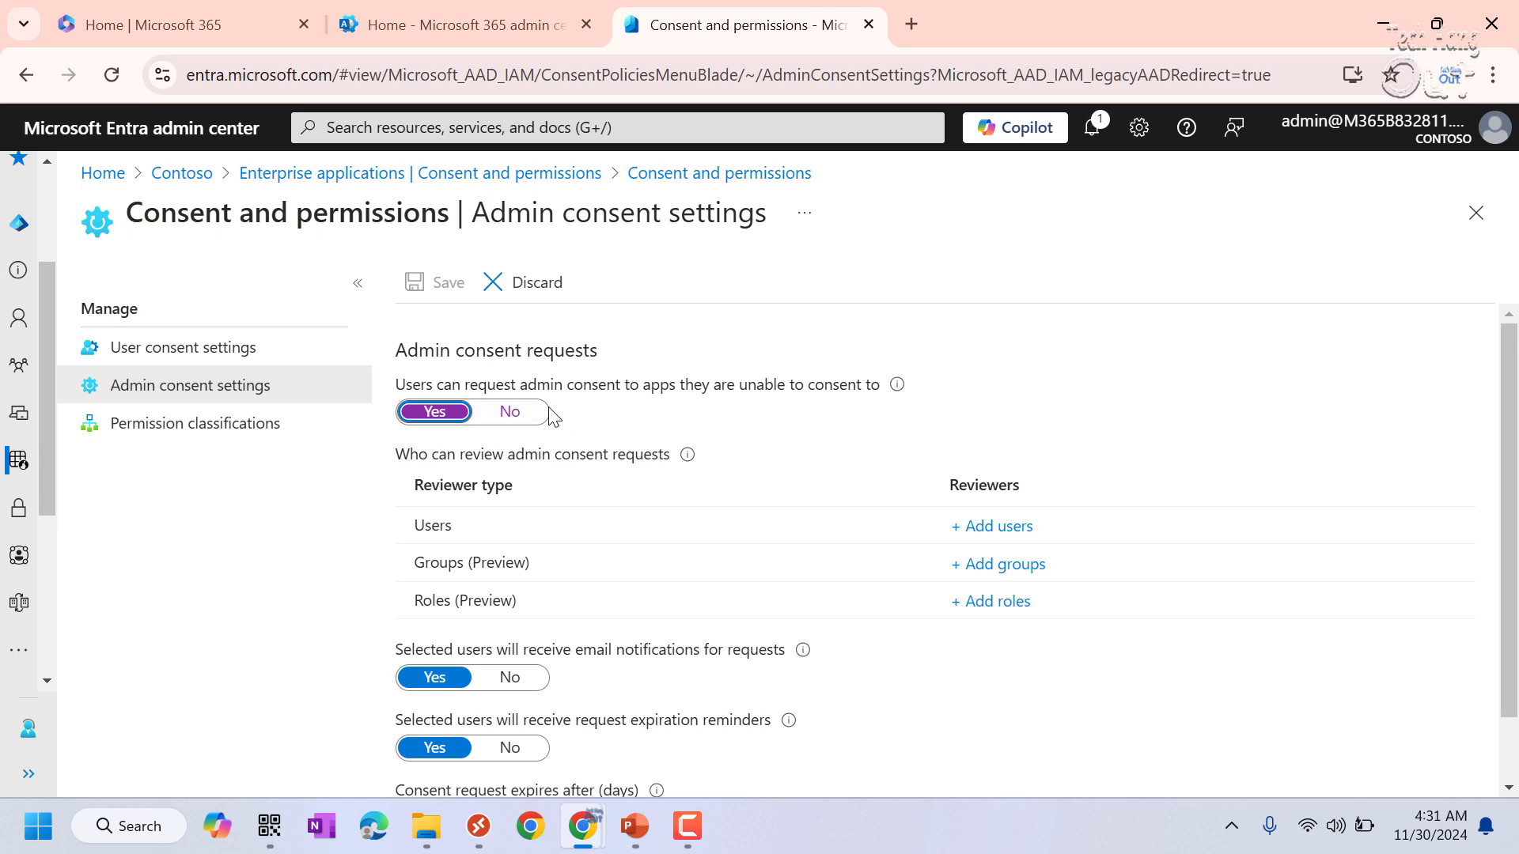
scroll(958, 398, down, 1)
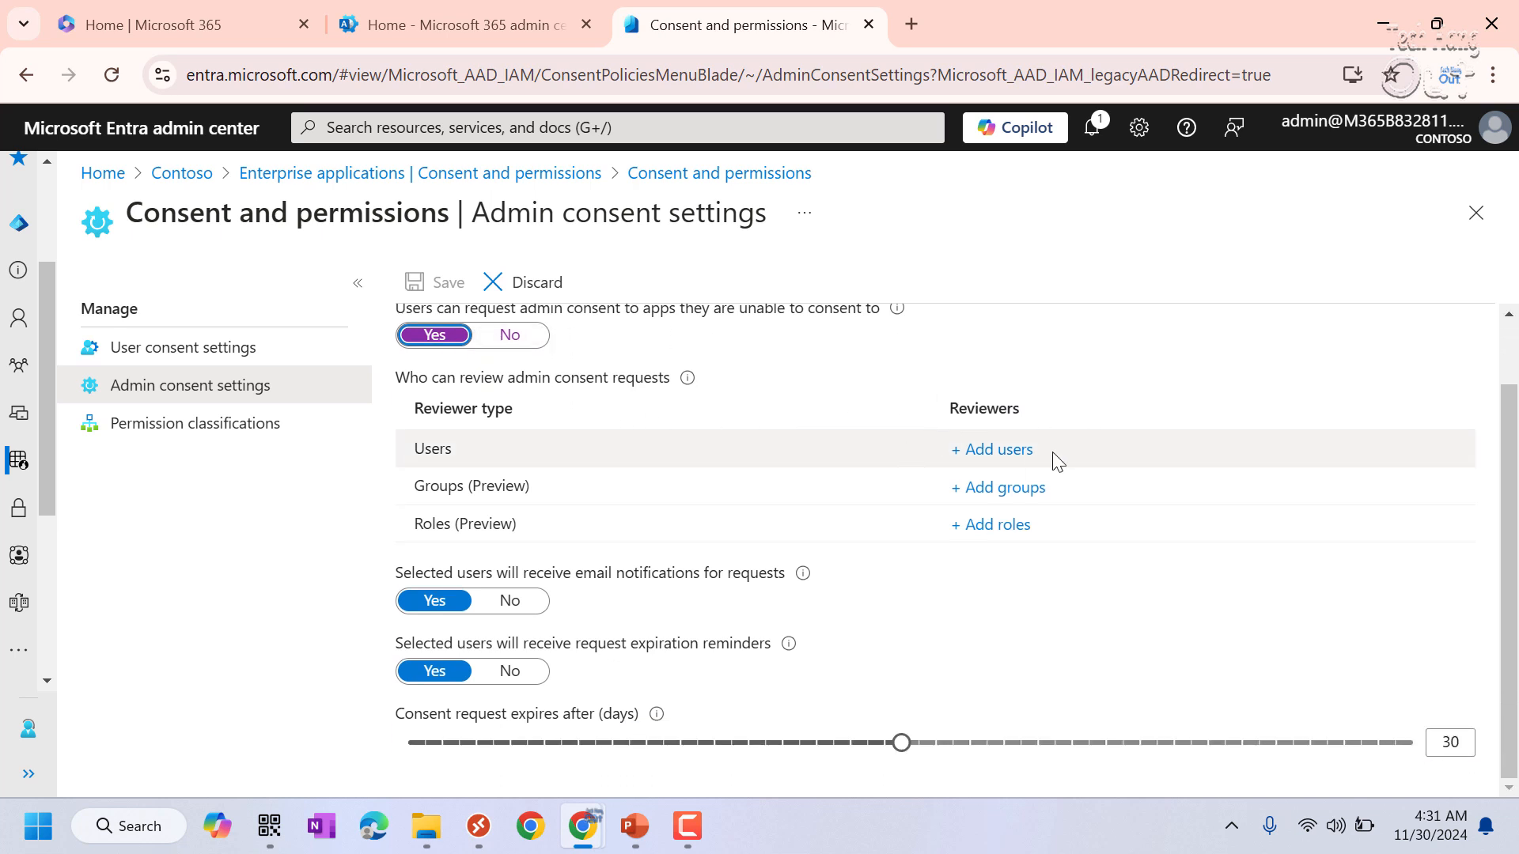
Step: Add the MOD Administrator account as a user reviewer for admin consent requests, searching for "mod"
click(985, 451)
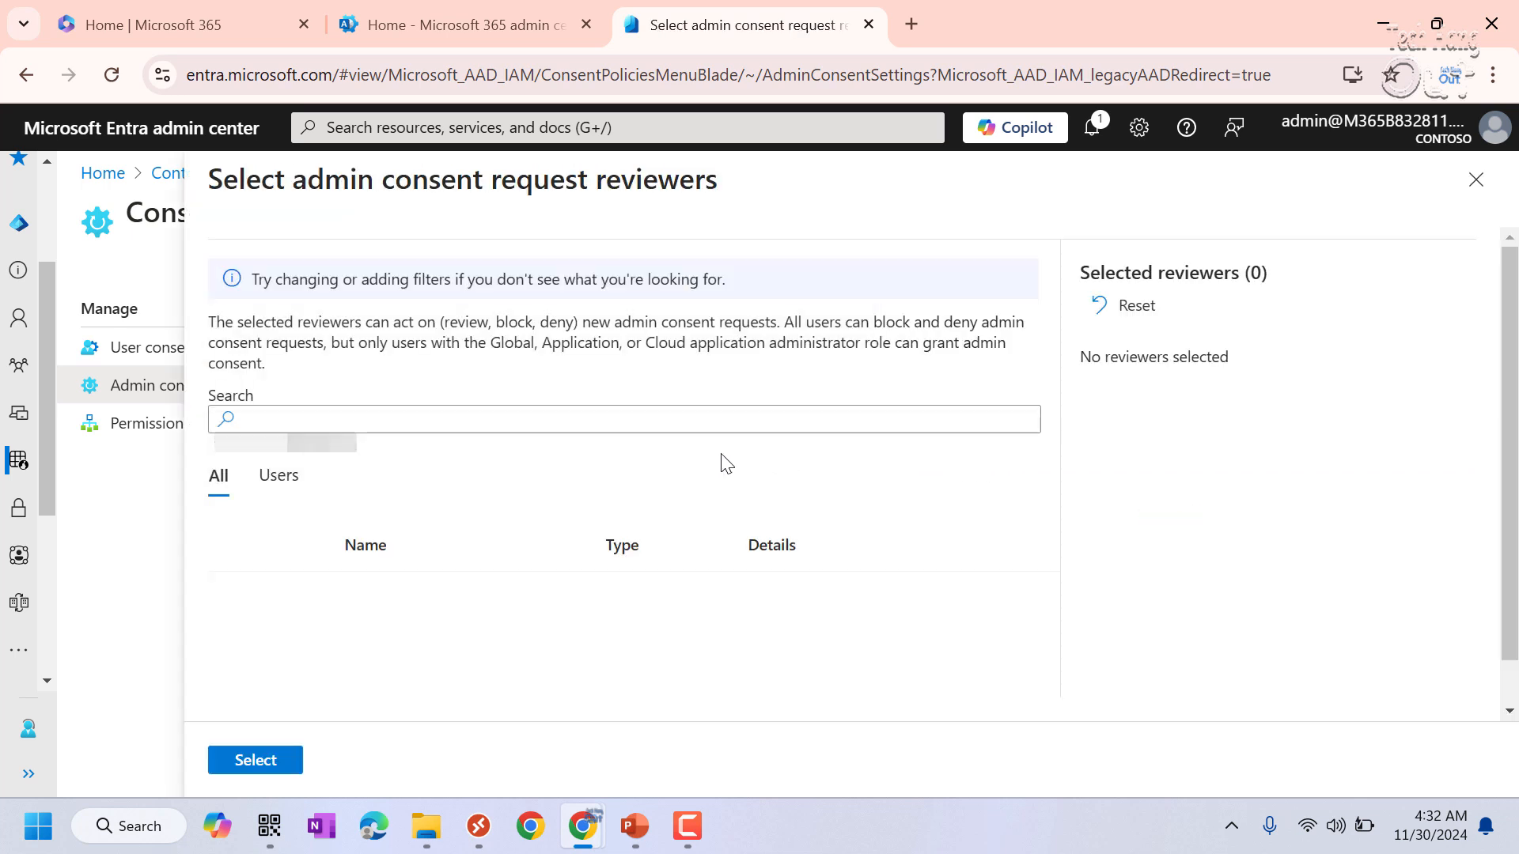
click(405, 420)
click(405, 419)
text(mod)
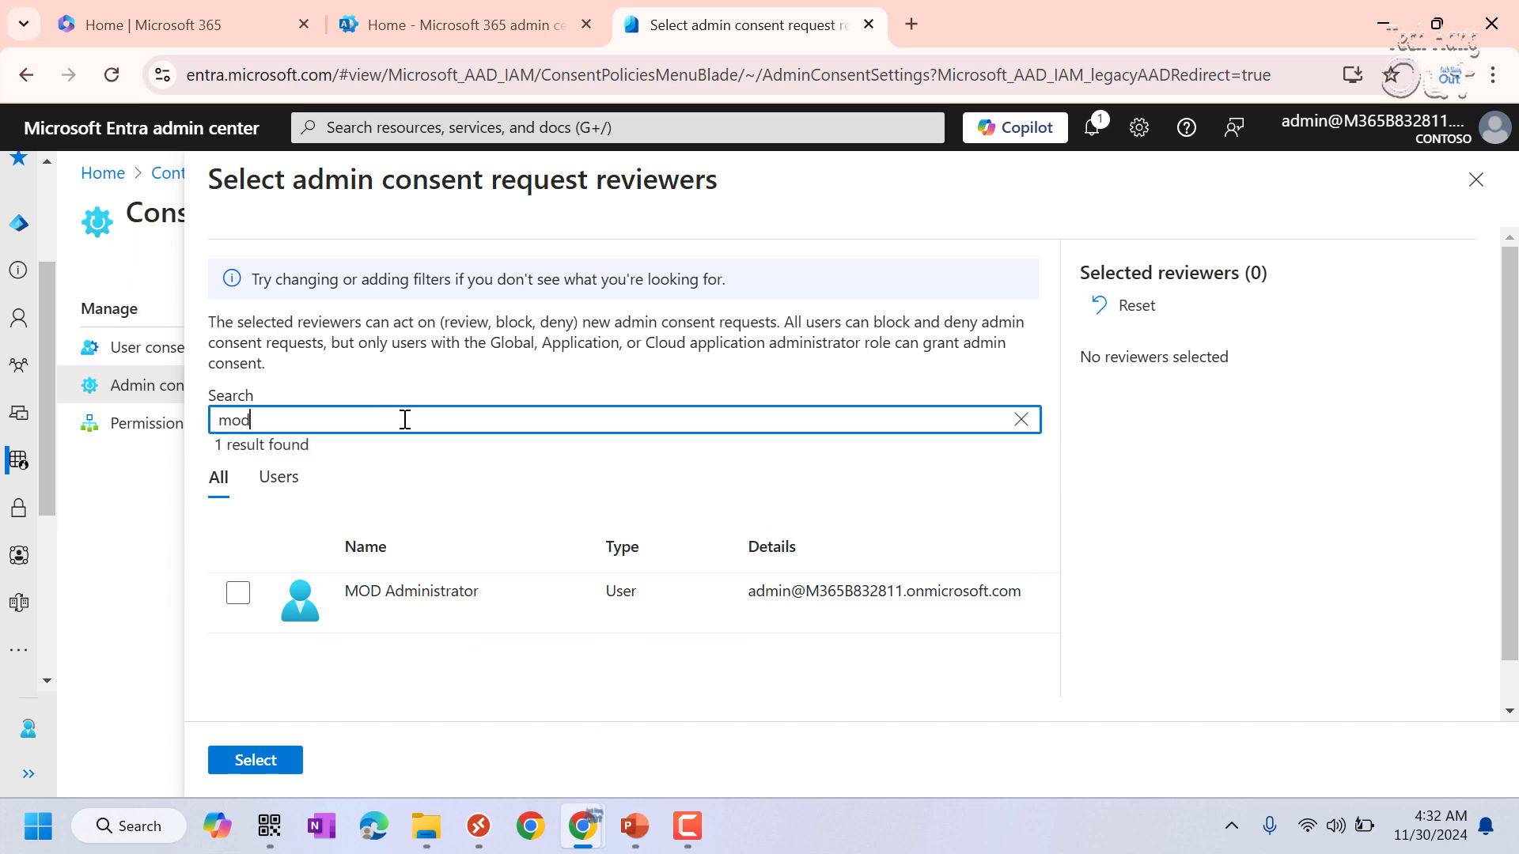
click(238, 594)
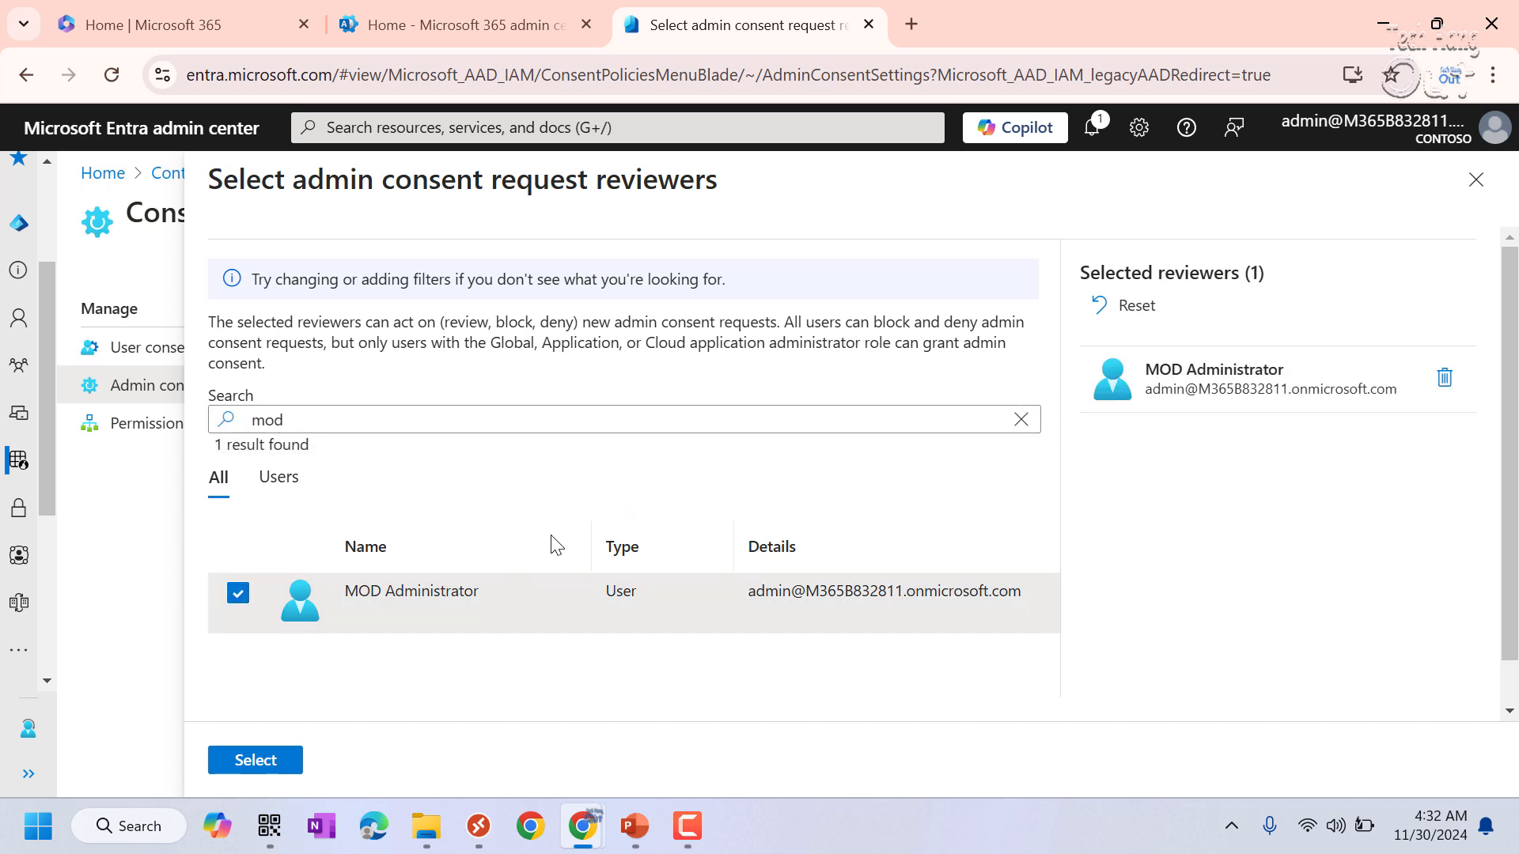
click(255, 772)
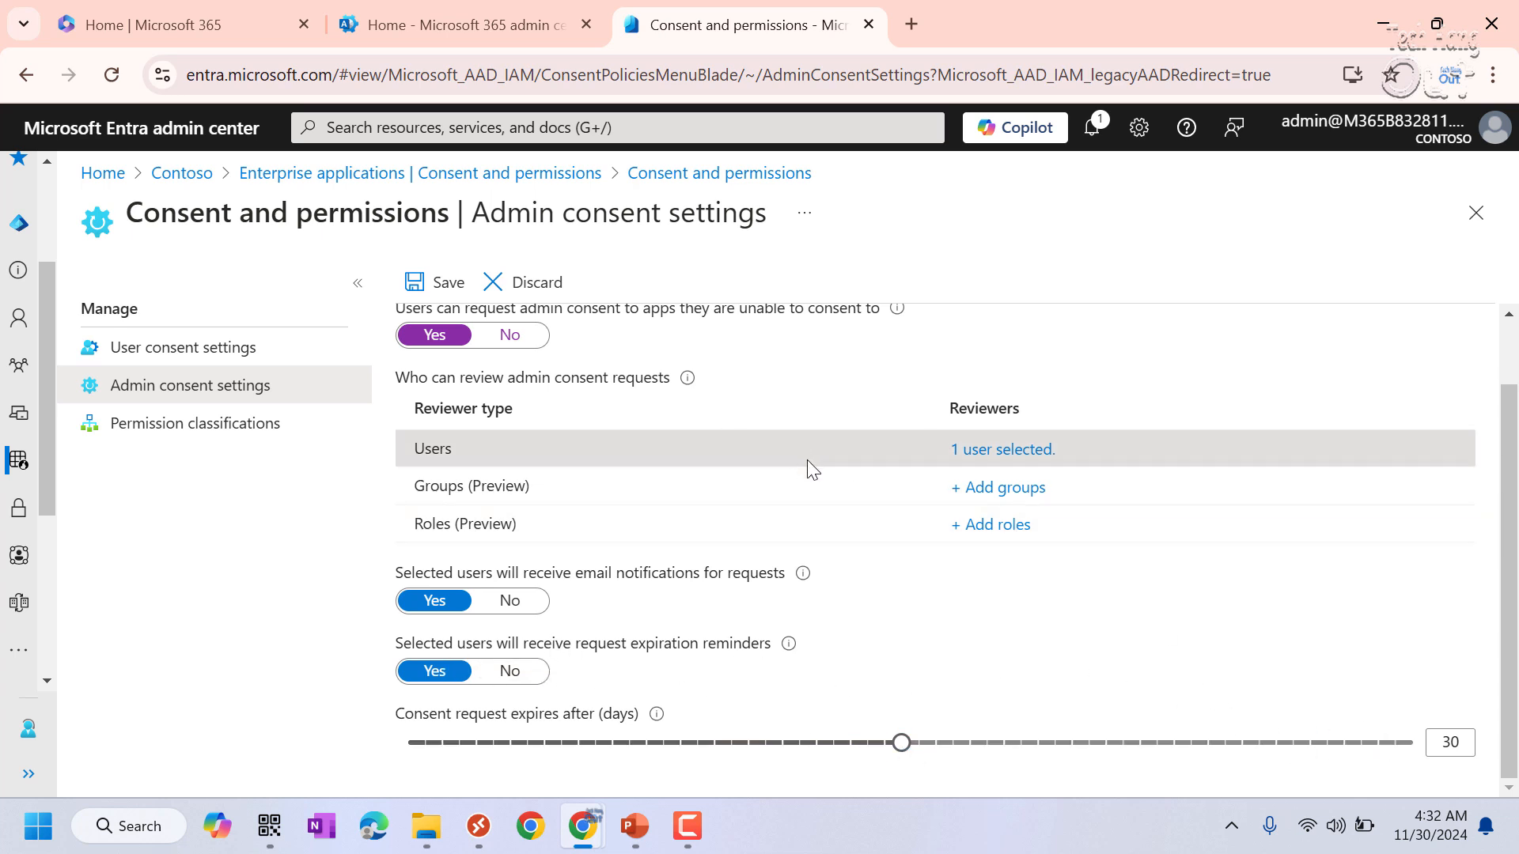
Step: Review the remaining reviewer, notification and expiry options, and save the admin consent settings
scroll(807, 466, up, 1)
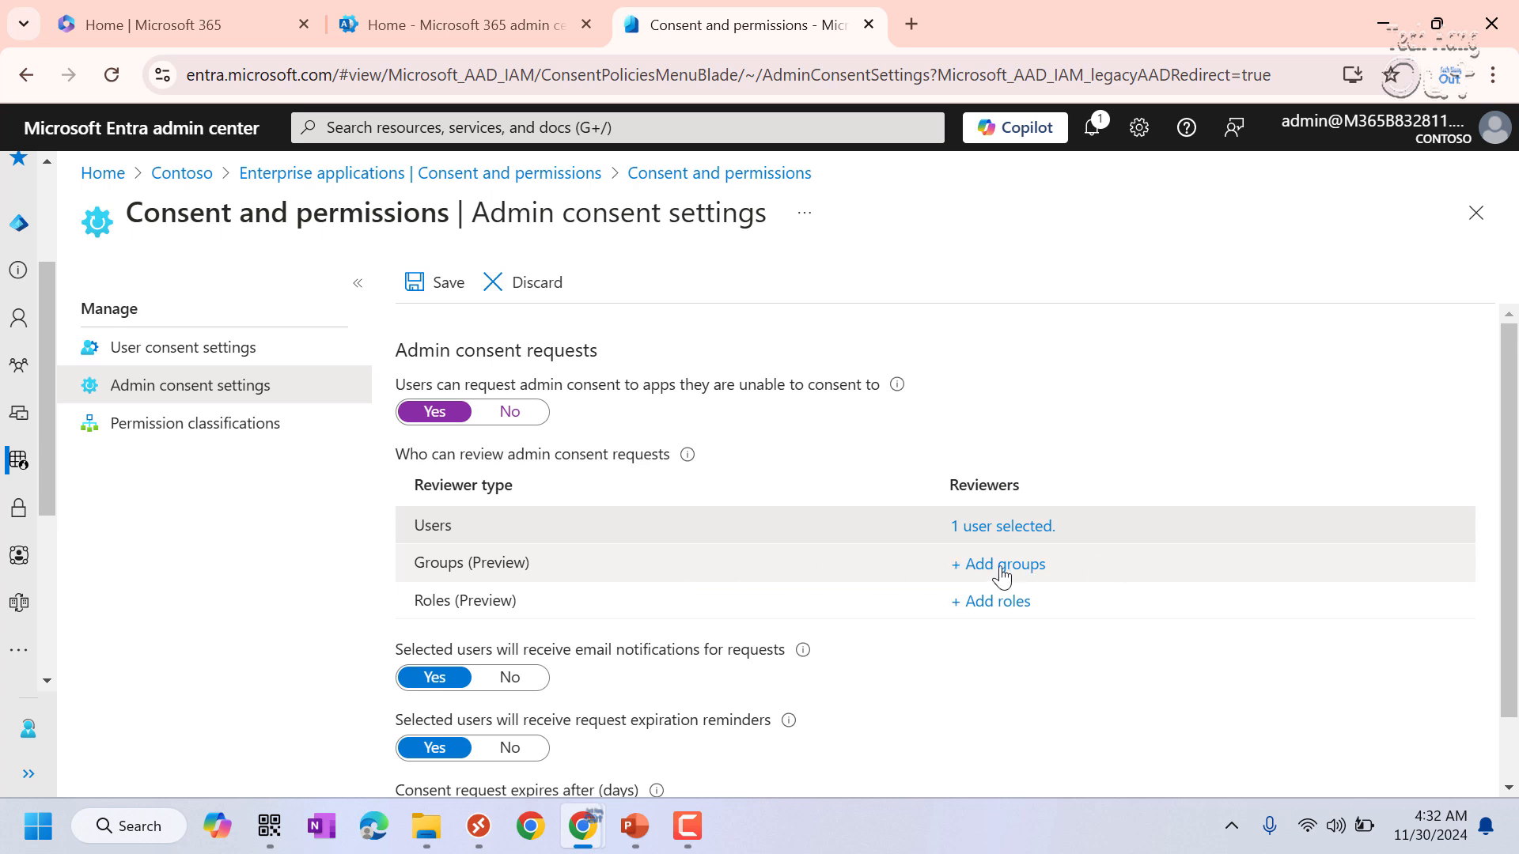
scroll(1064, 641, down, 1)
scroll(1029, 633, up, 1)
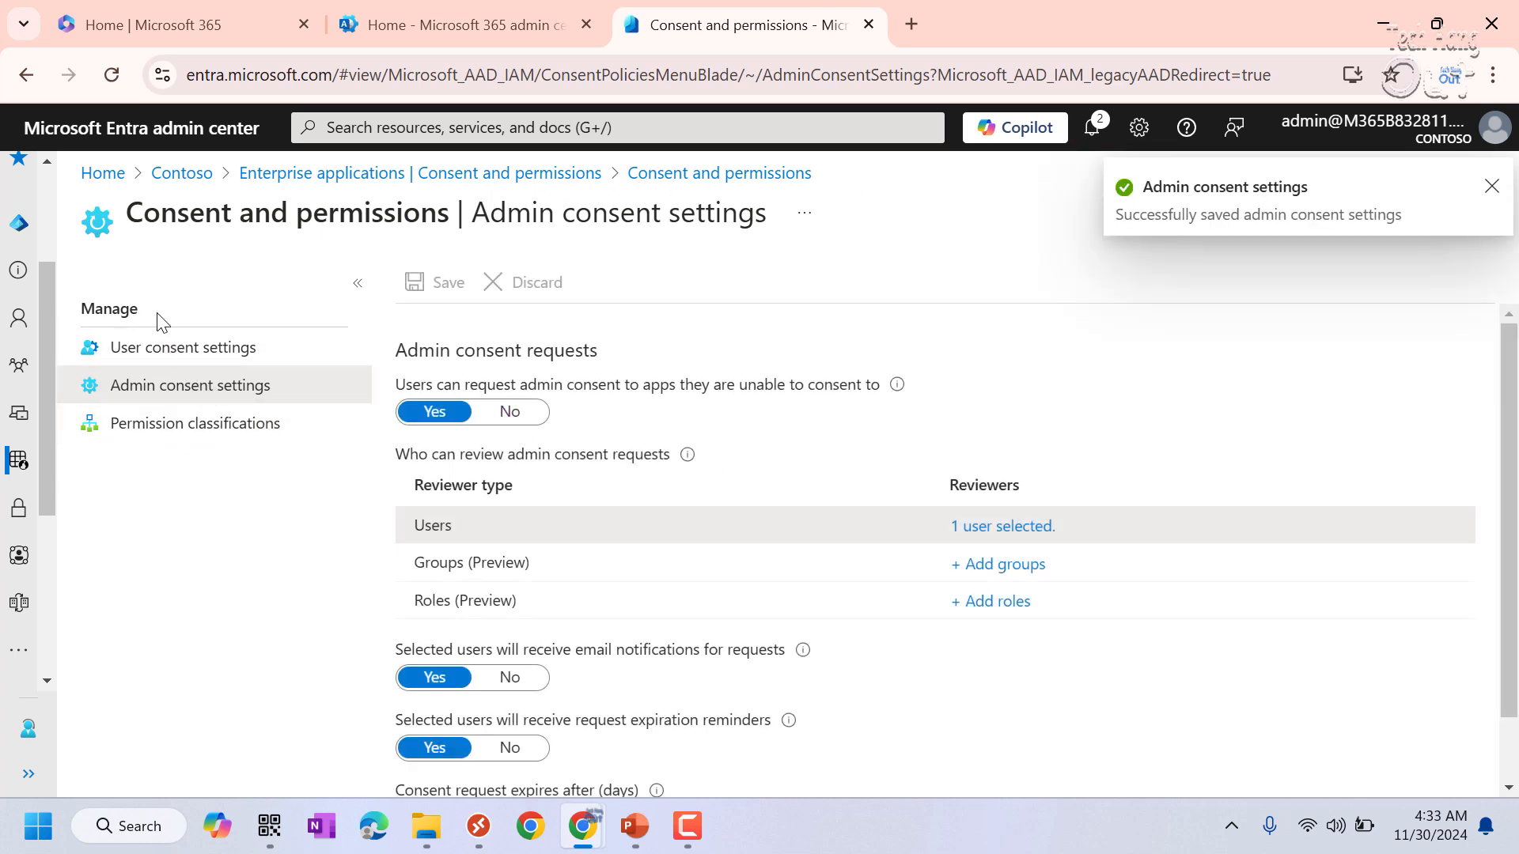
Step: Examine the low-risk permission classifications and the suggested most used permissions, comparing them with the user consent options
click(195, 431)
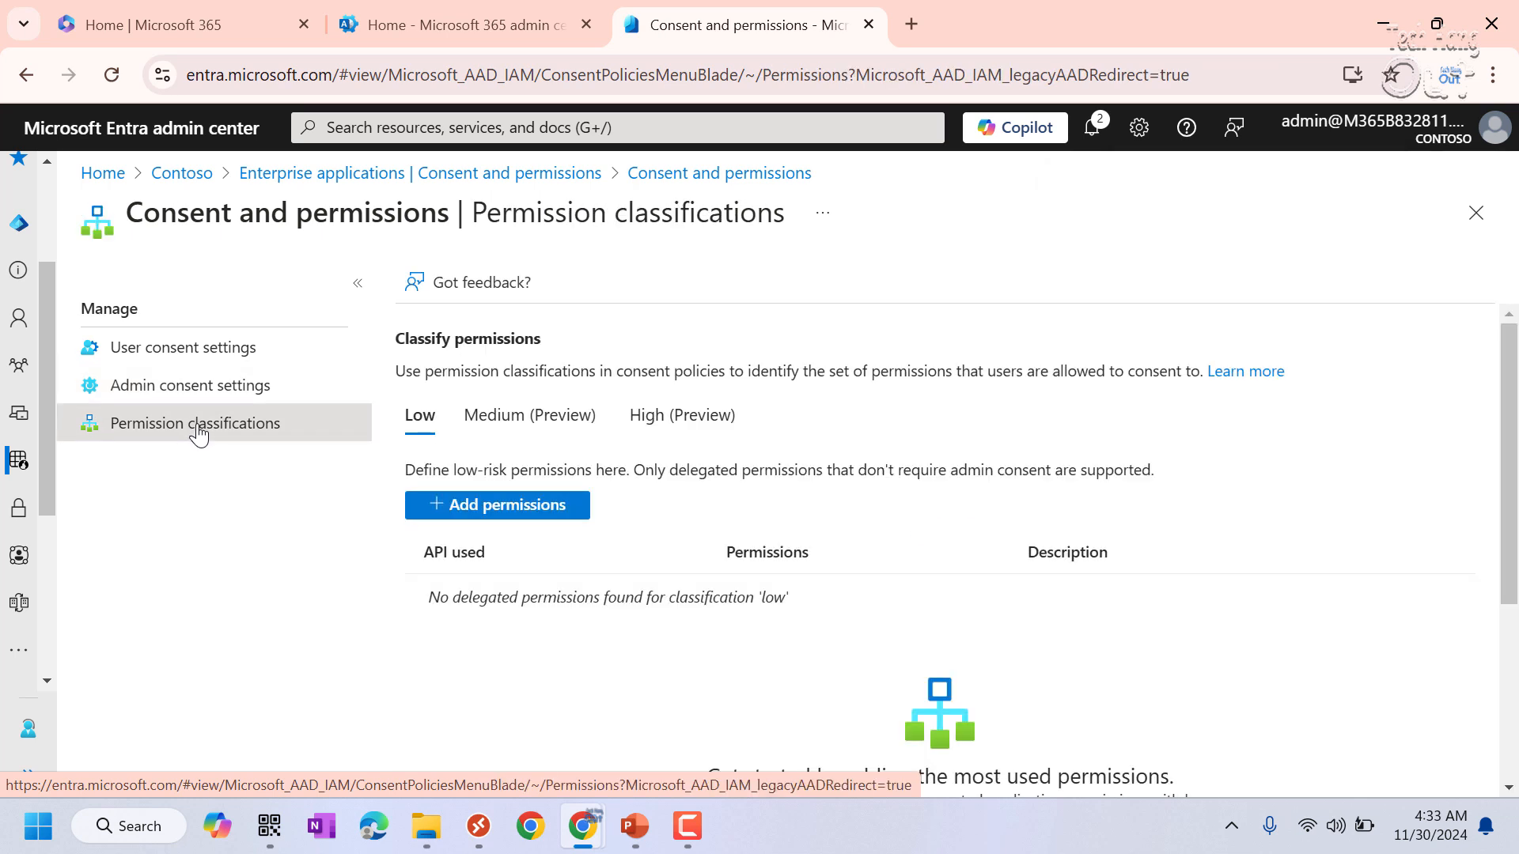
scroll(821, 496, down, 4)
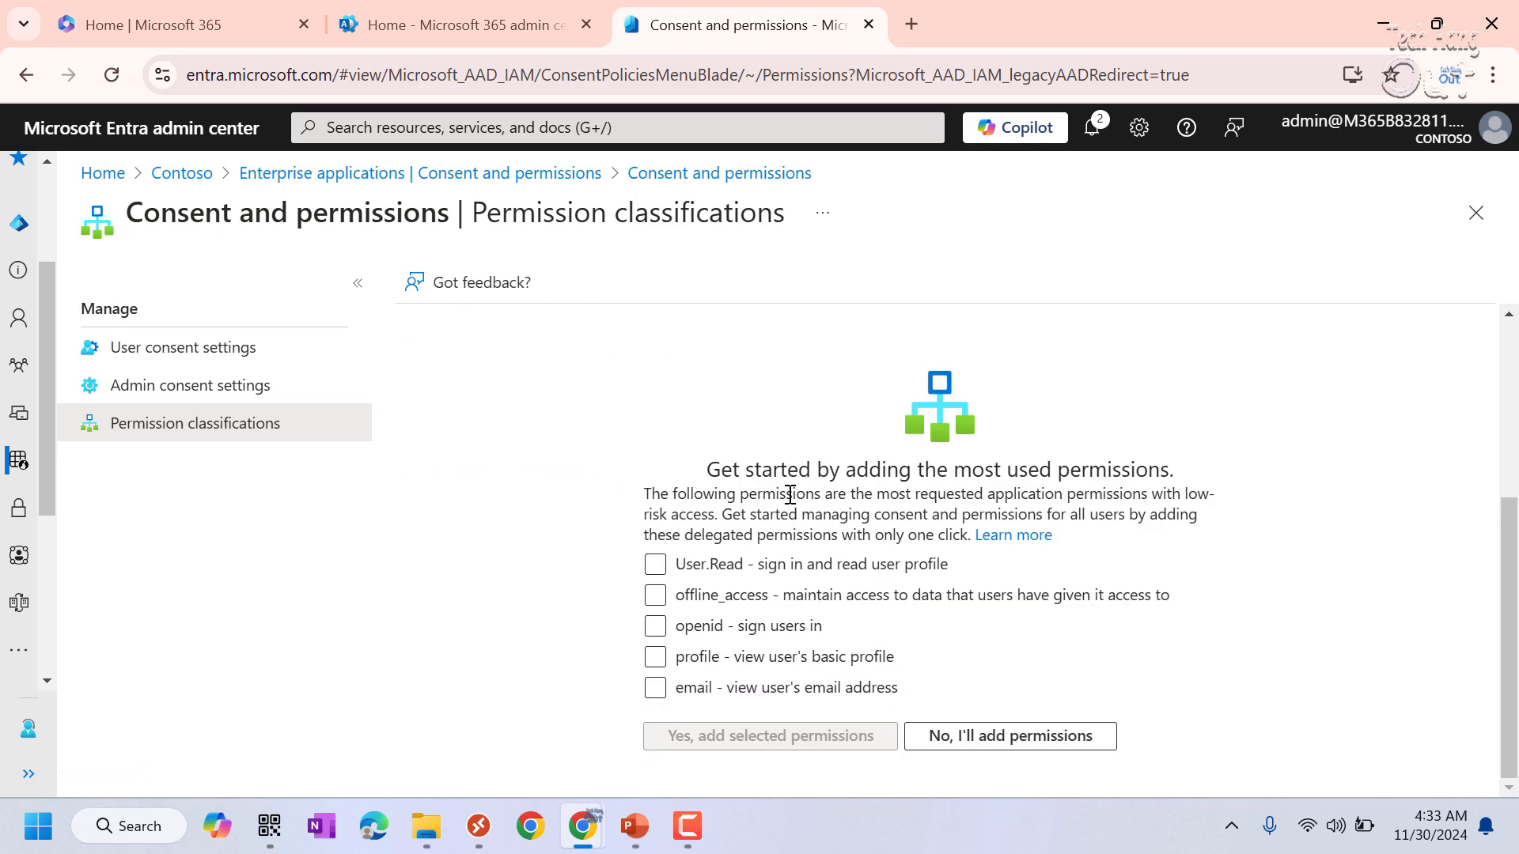
click(1002, 734)
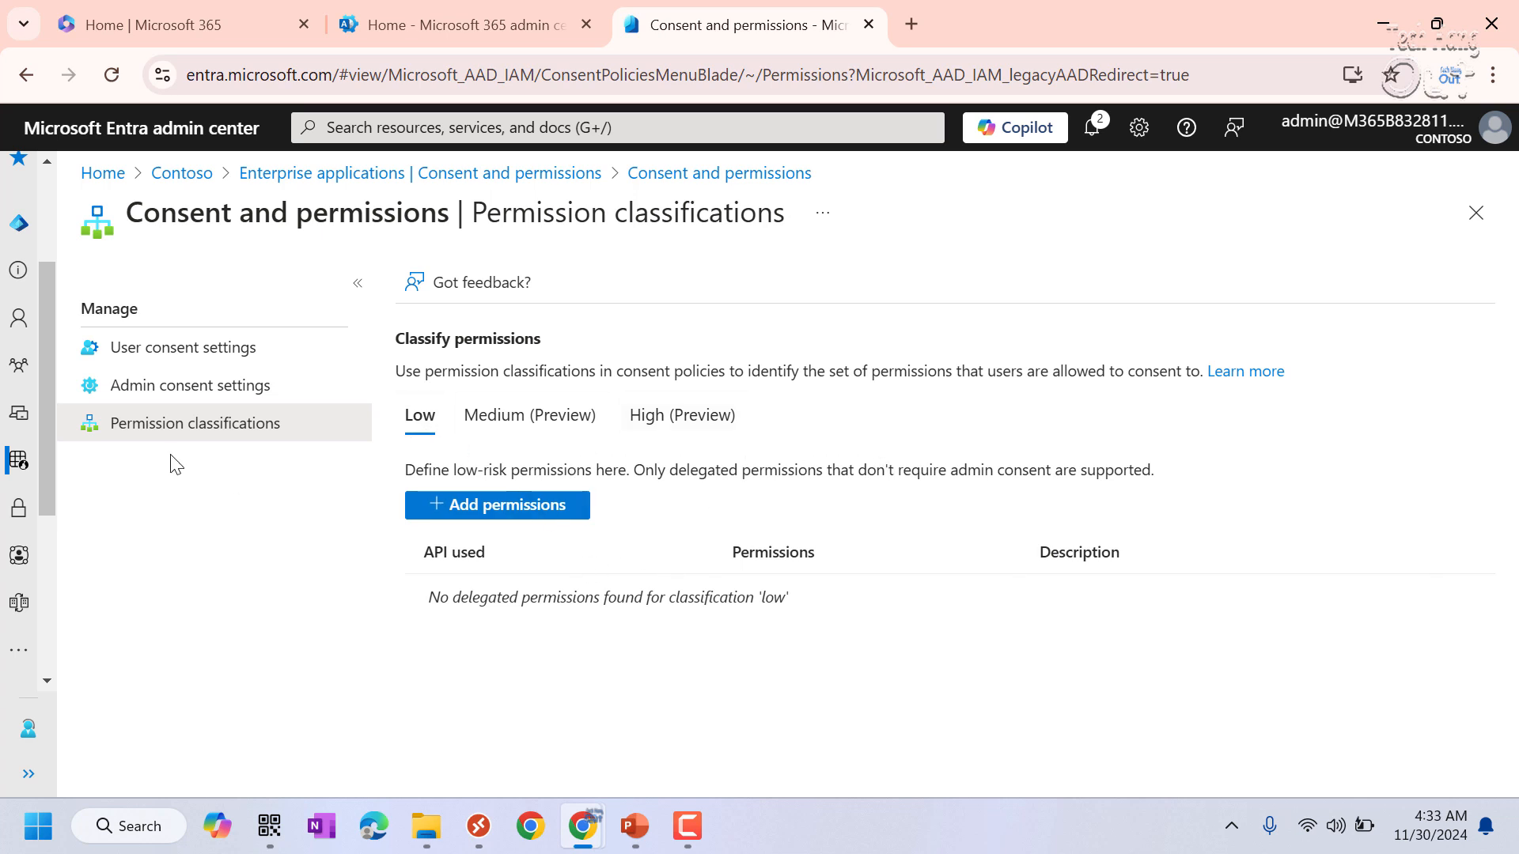
click(178, 351)
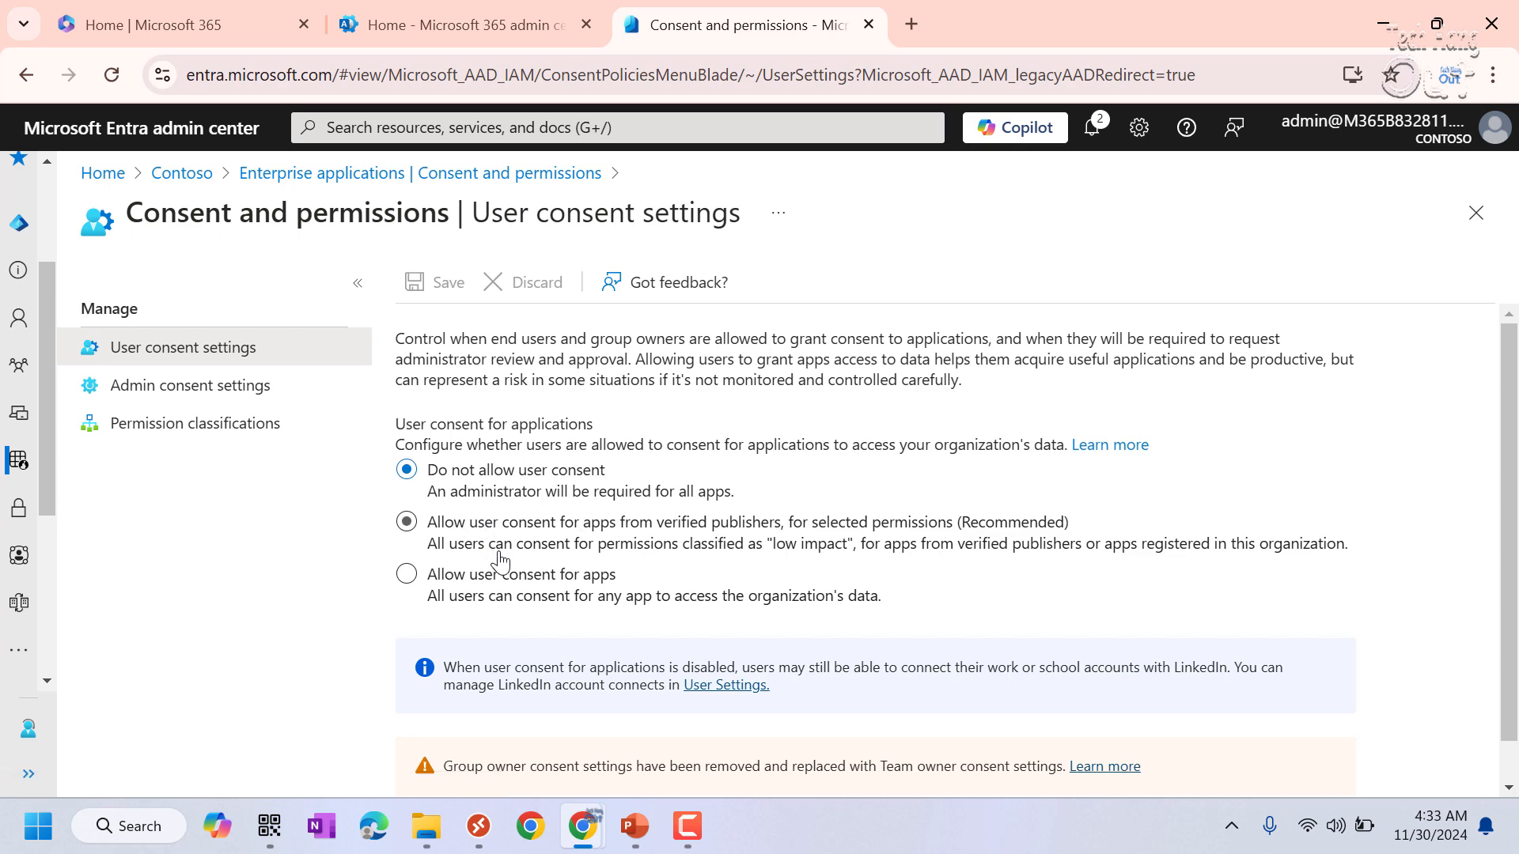
click(198, 427)
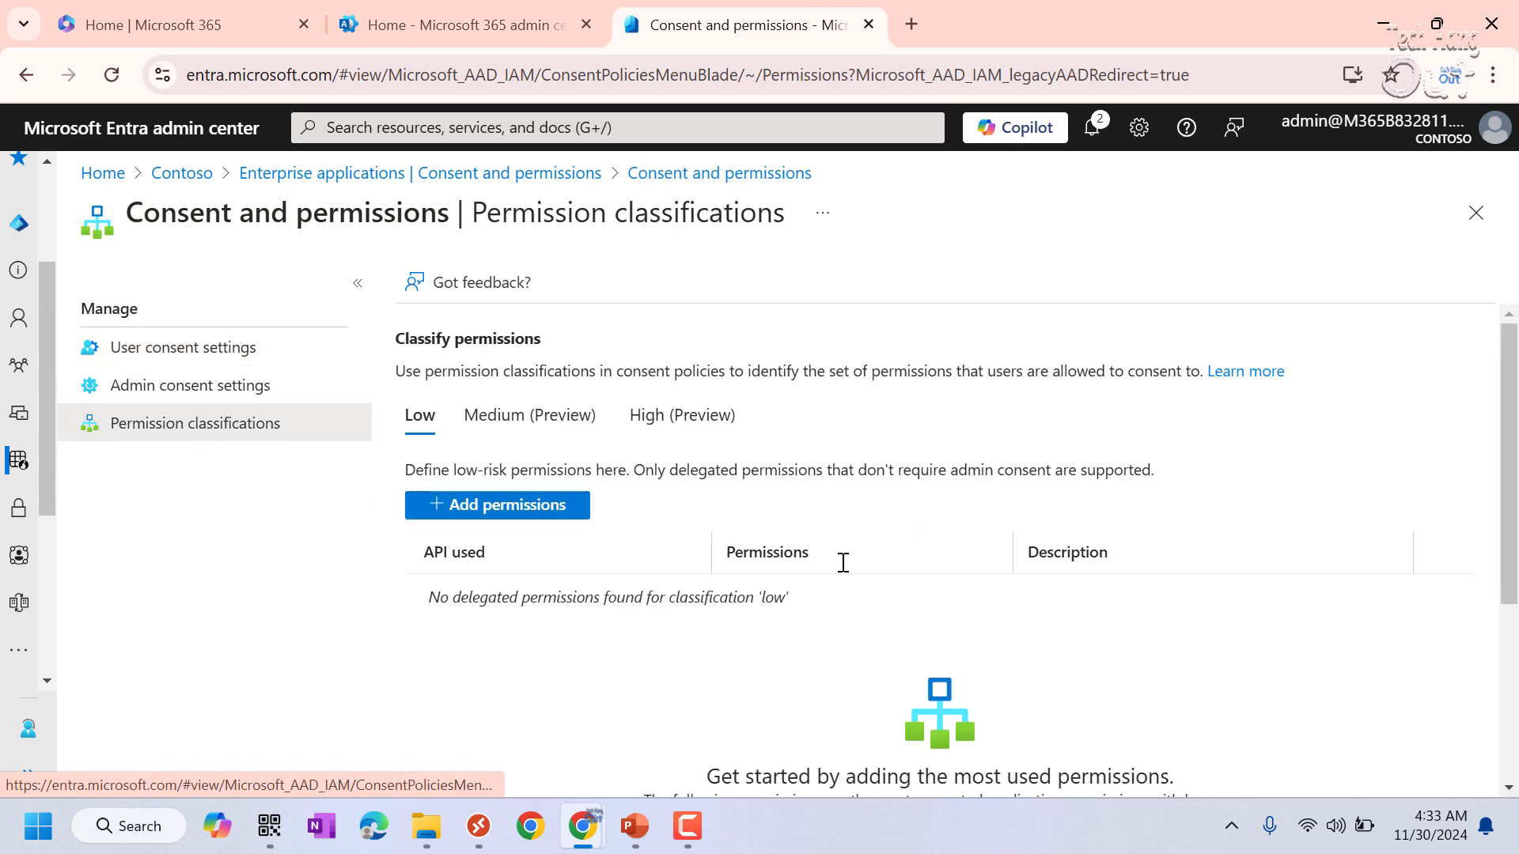
scroll(784, 610, down, 4)
scroll(637, 643, up, 3)
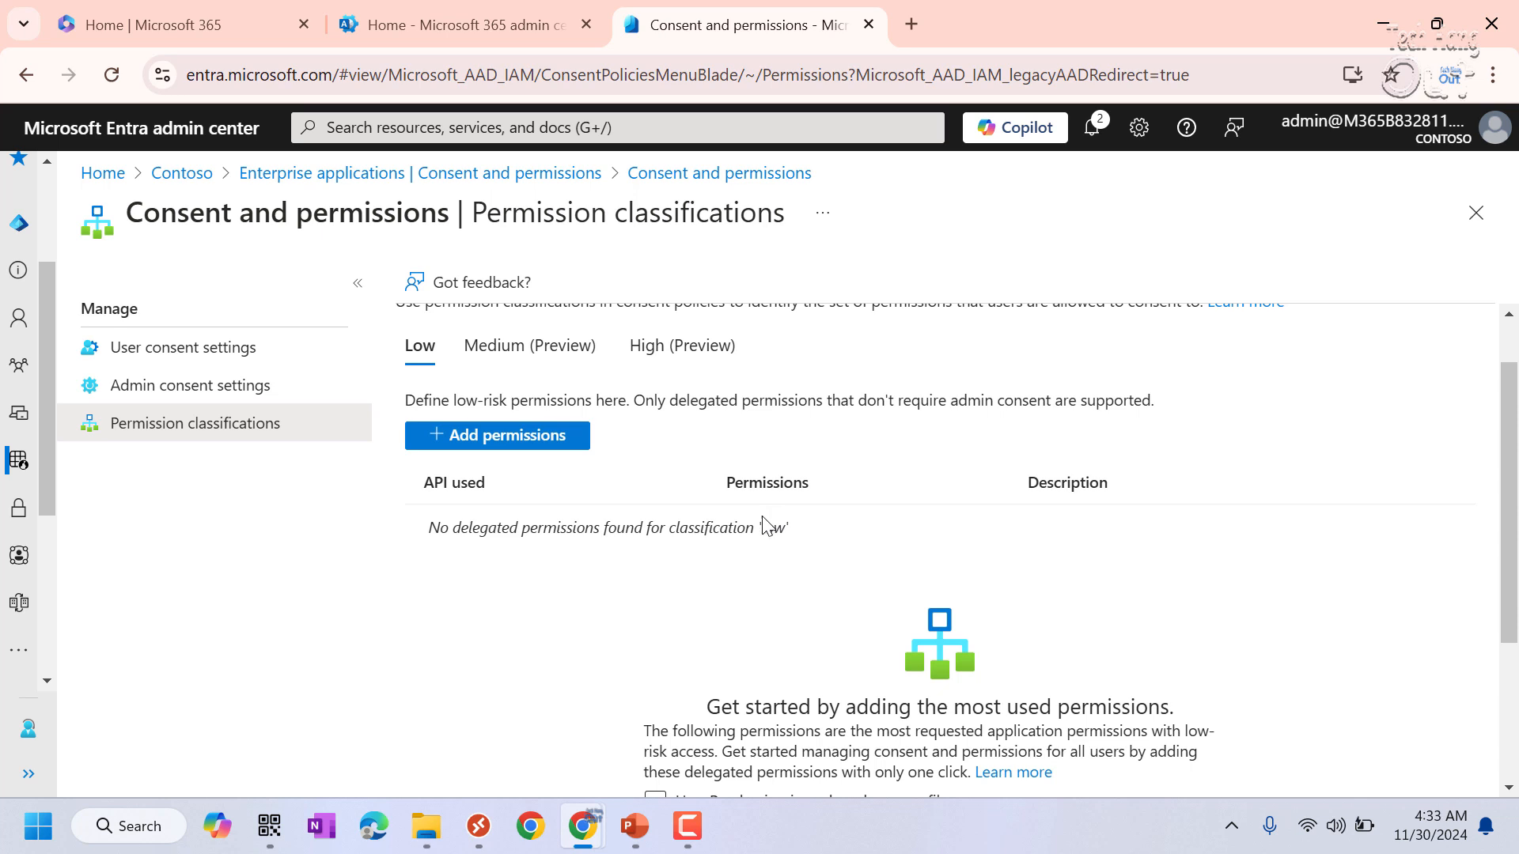
Step: Open the API permission request for the low classification, close it without adding anything, and revisit the admin and user consent settings
click(541, 436)
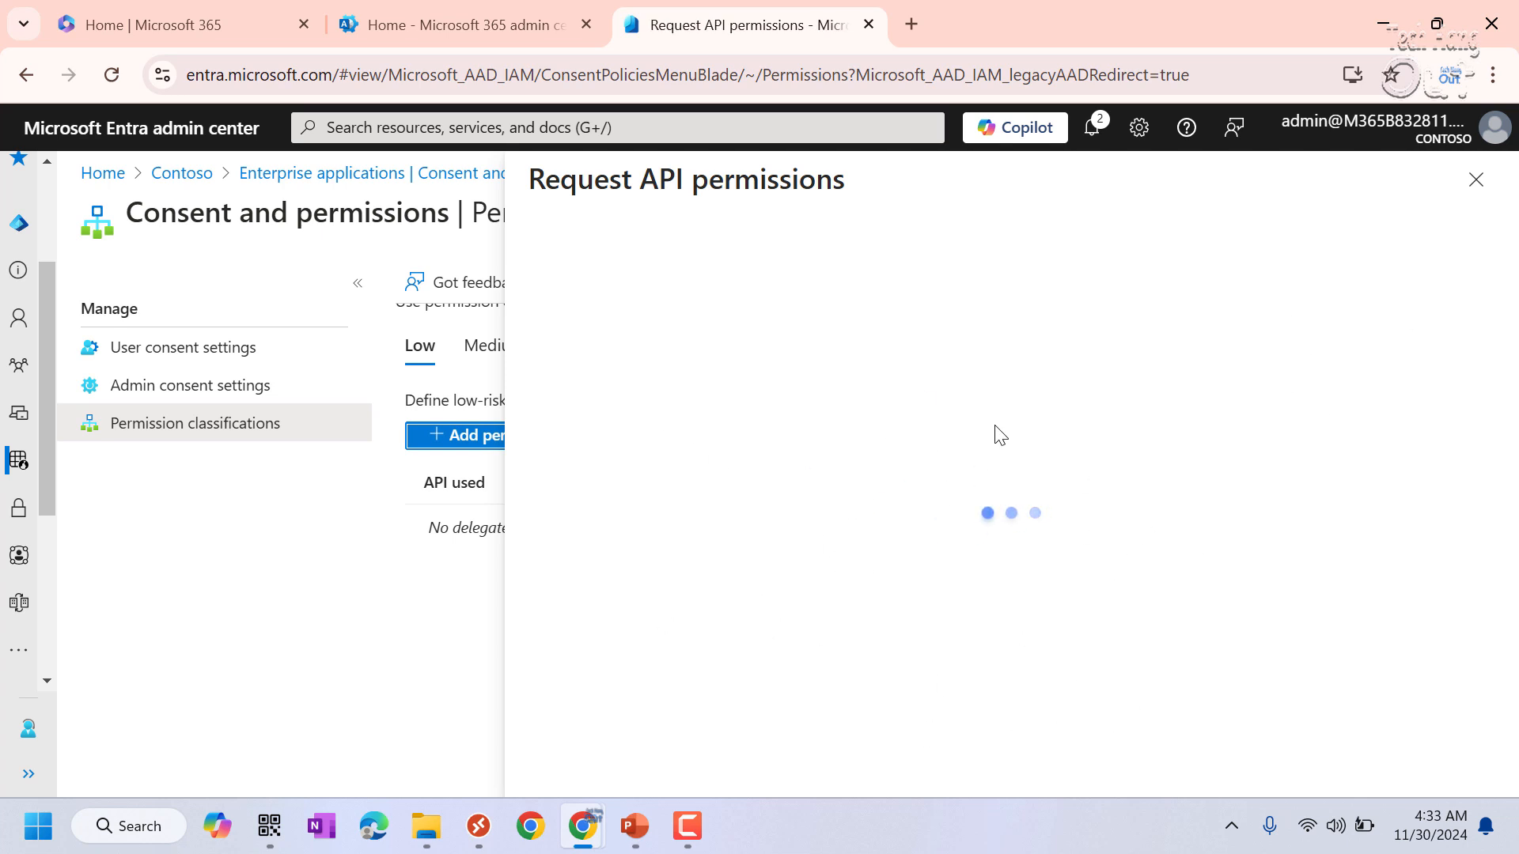
click(1475, 187)
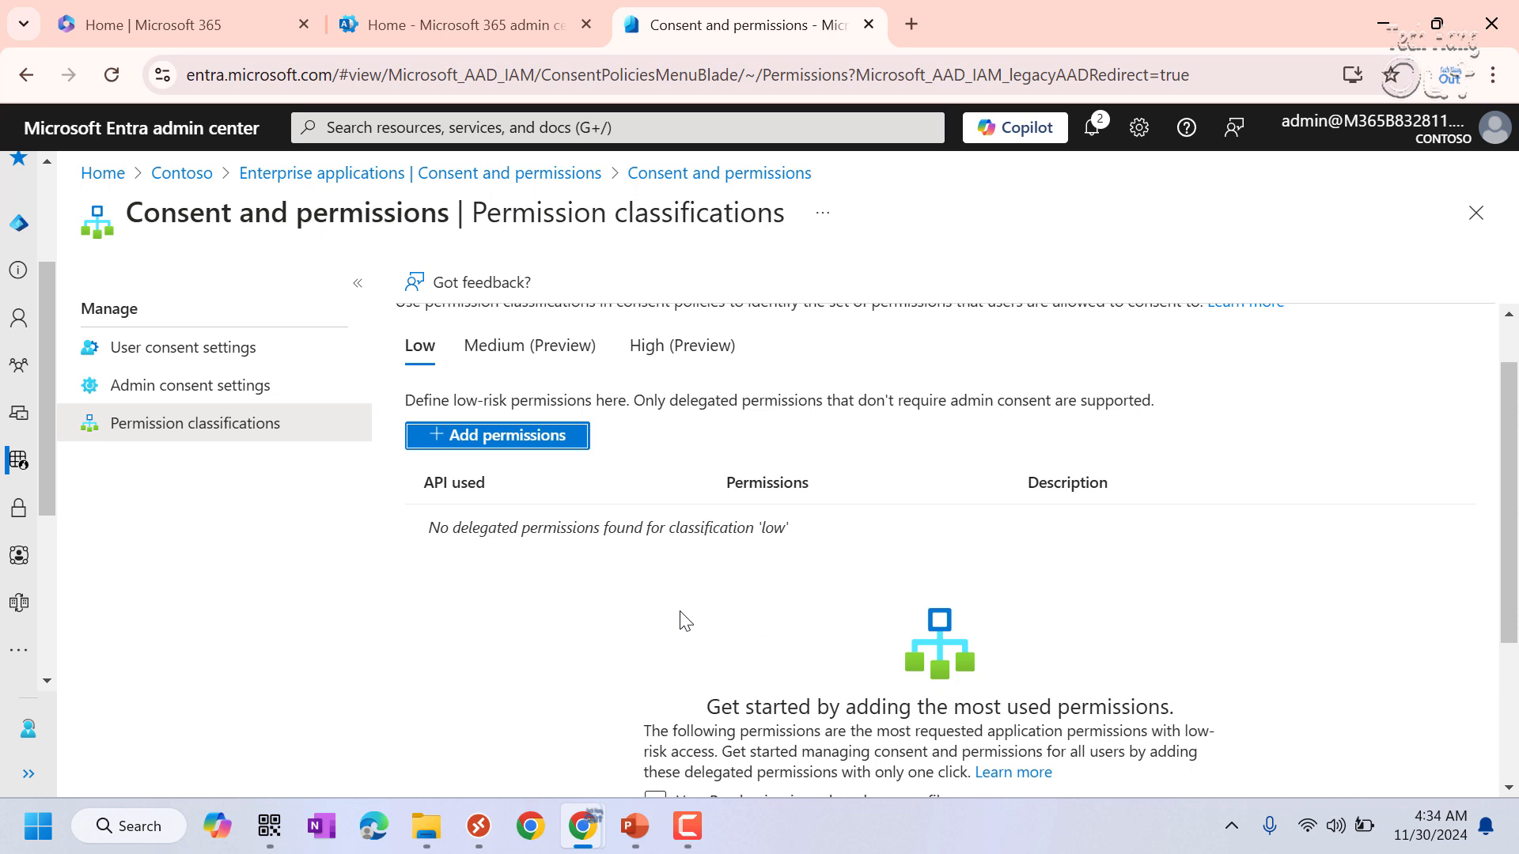
click(189, 393)
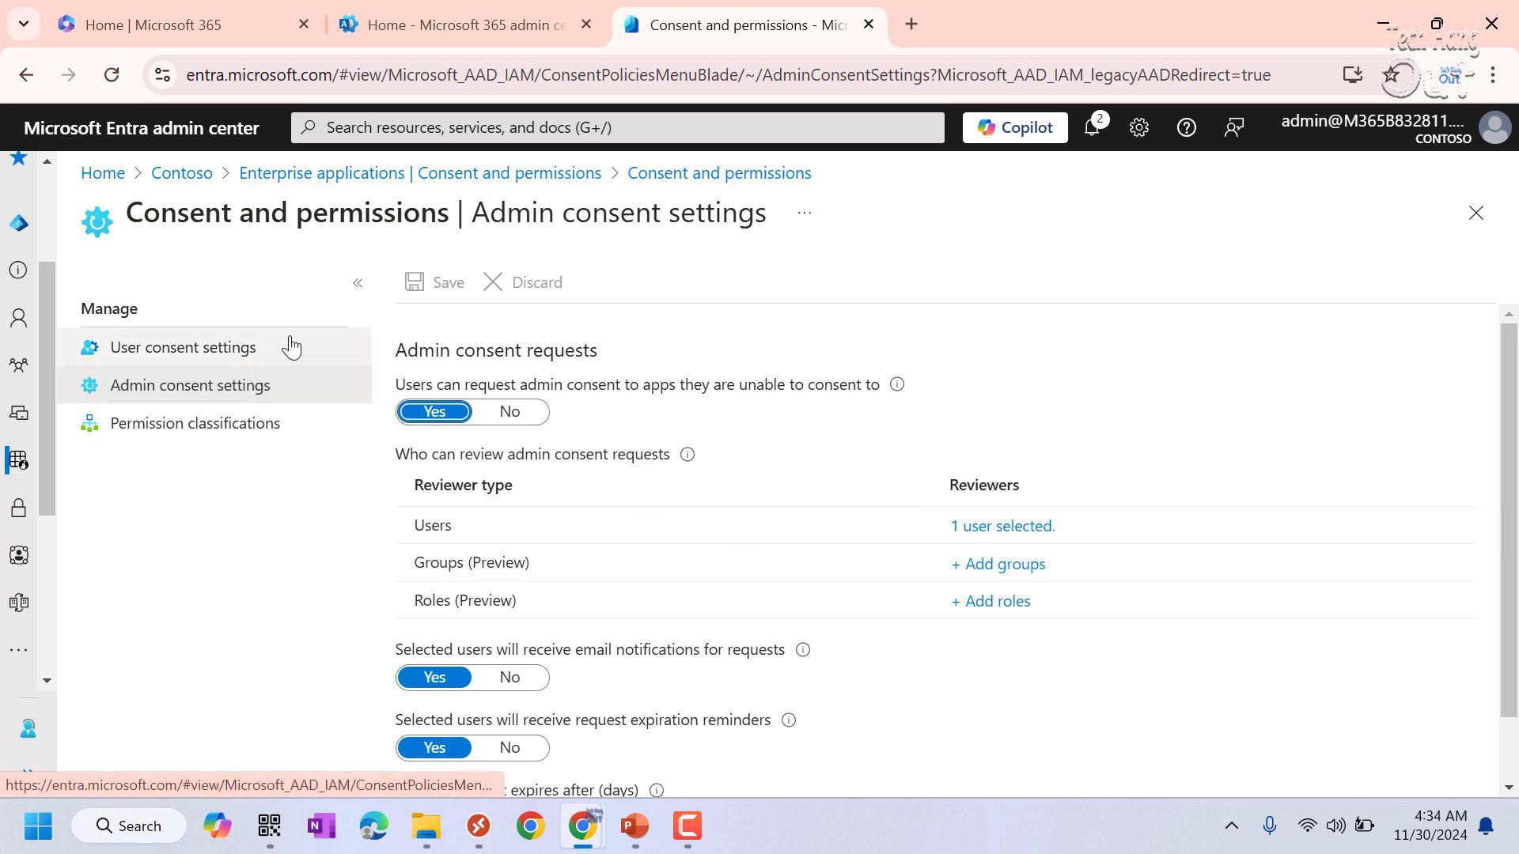
click(212, 351)
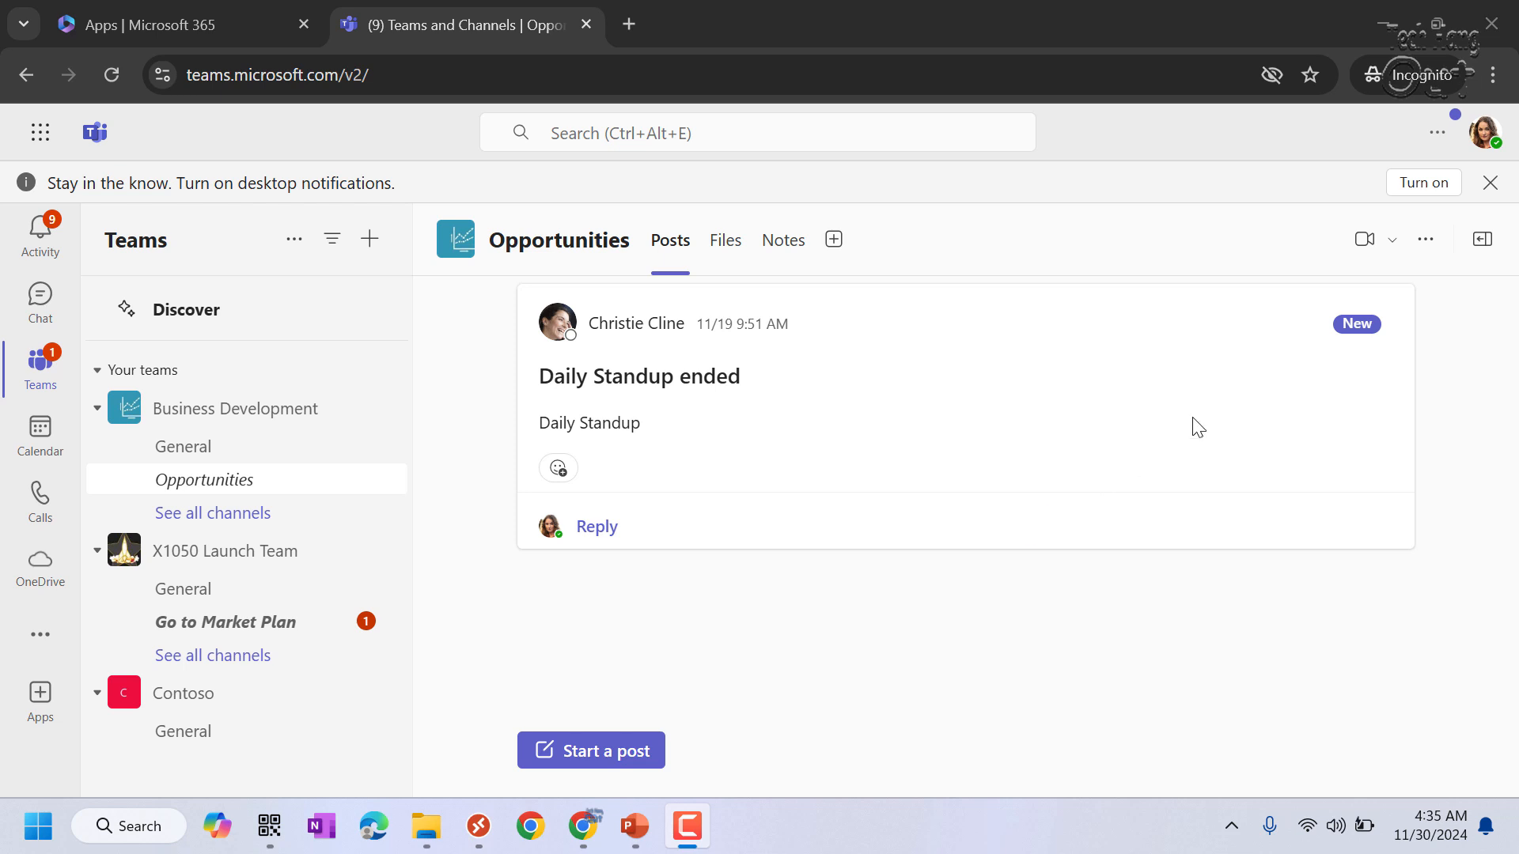
Step: In the incognito Teams session, dismiss the desktop notifications banner and check the signed-in account and the available Microsoft 365 apps
click(1489, 182)
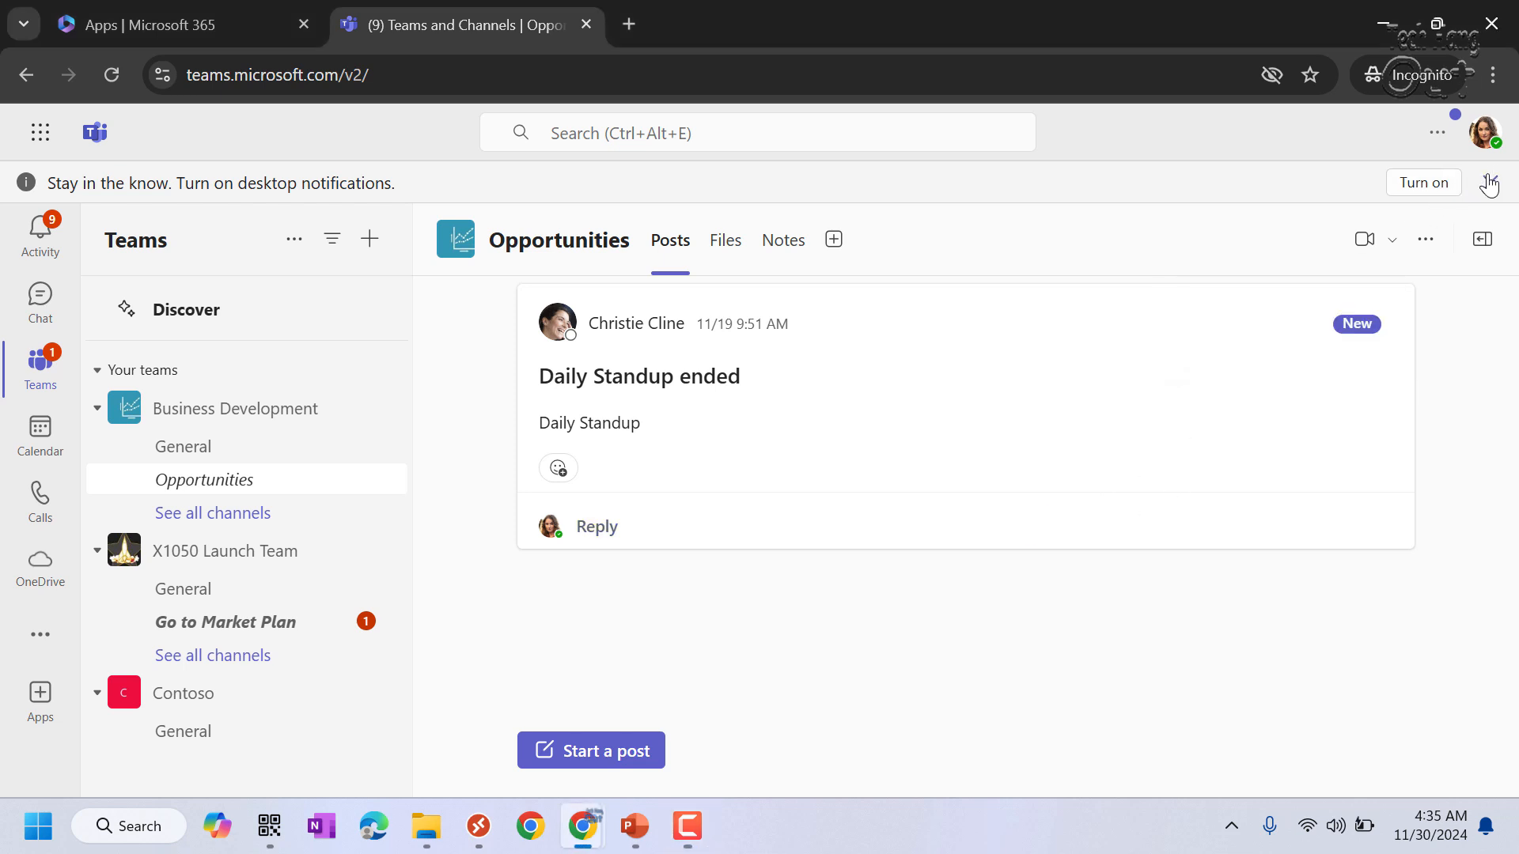
click(1484, 132)
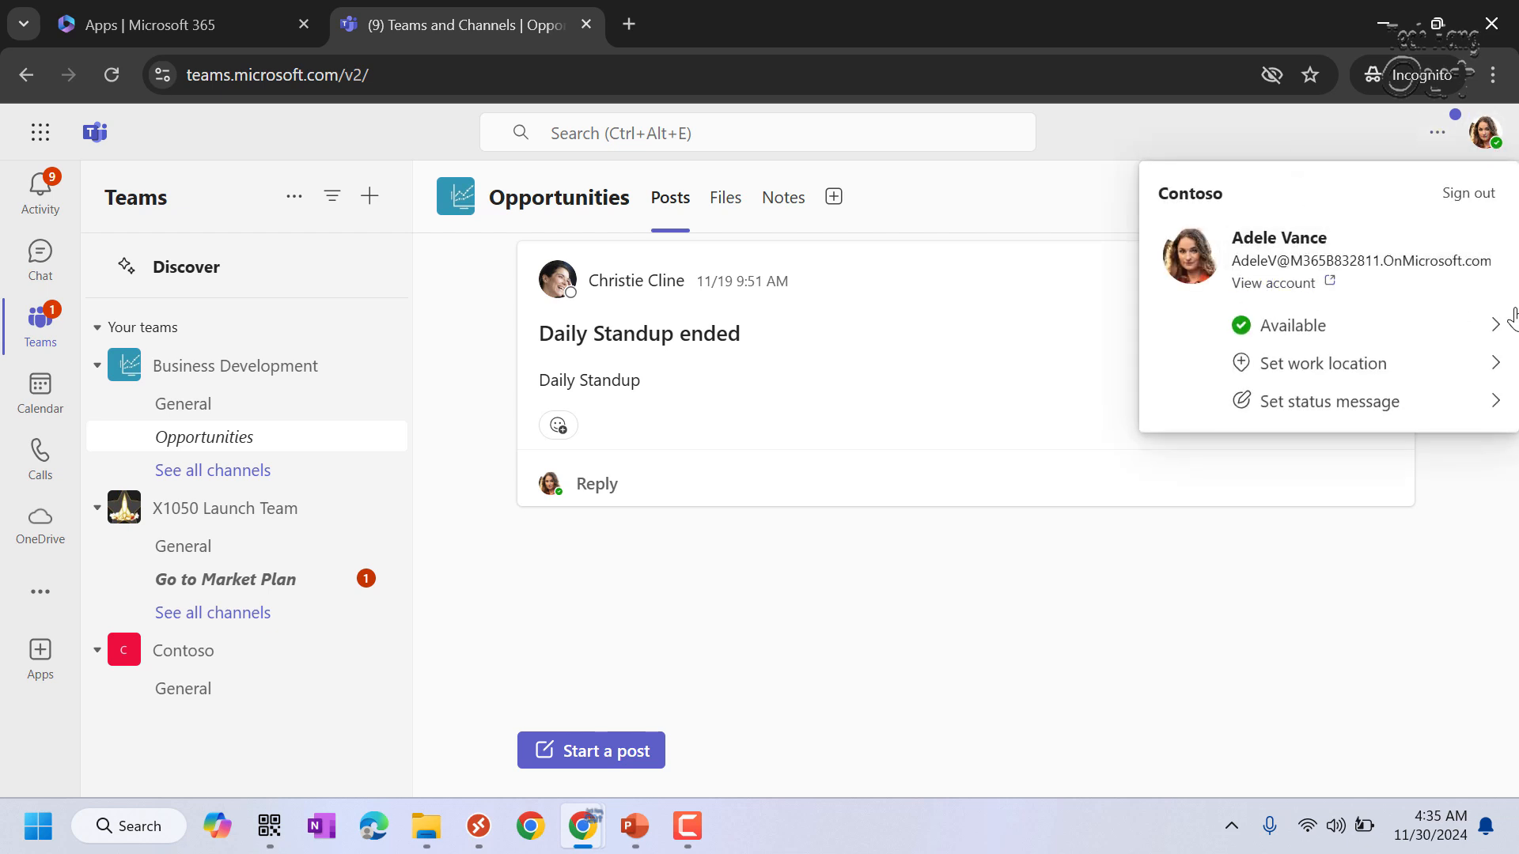
key(Escape)
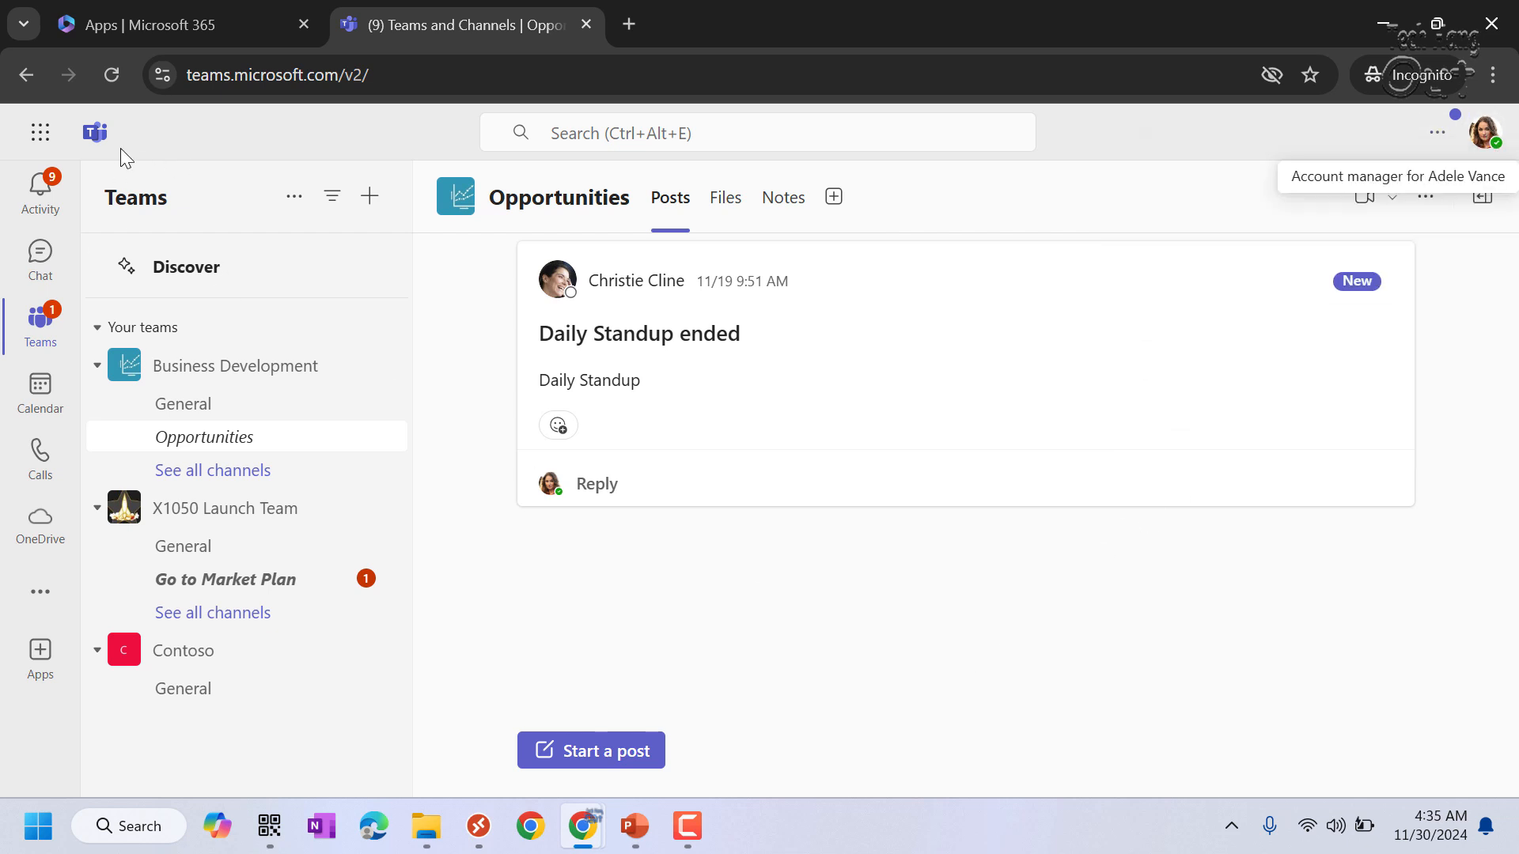
click(41, 132)
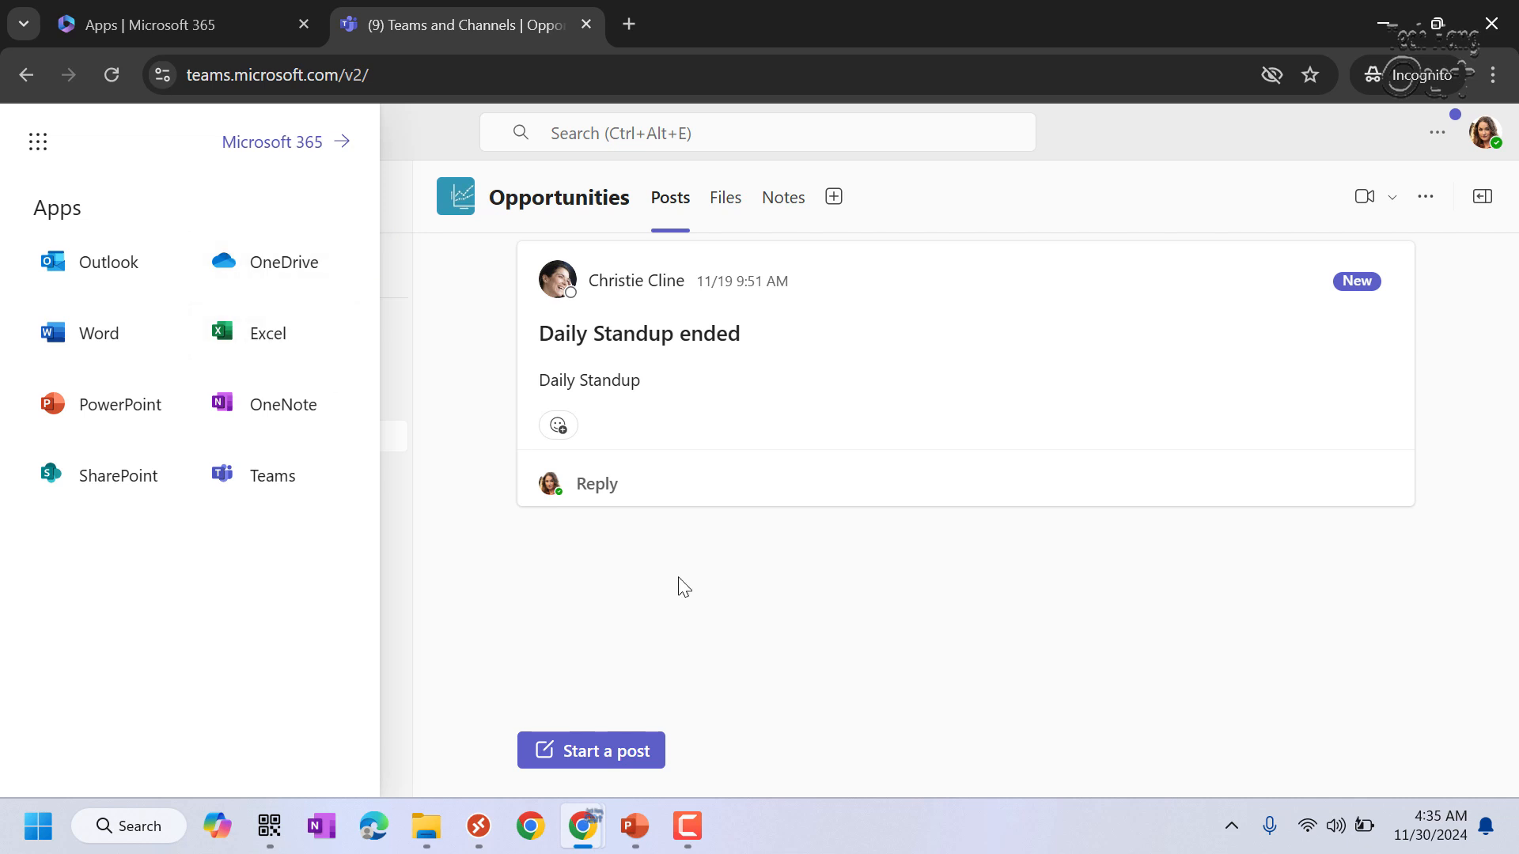
click(744, 607)
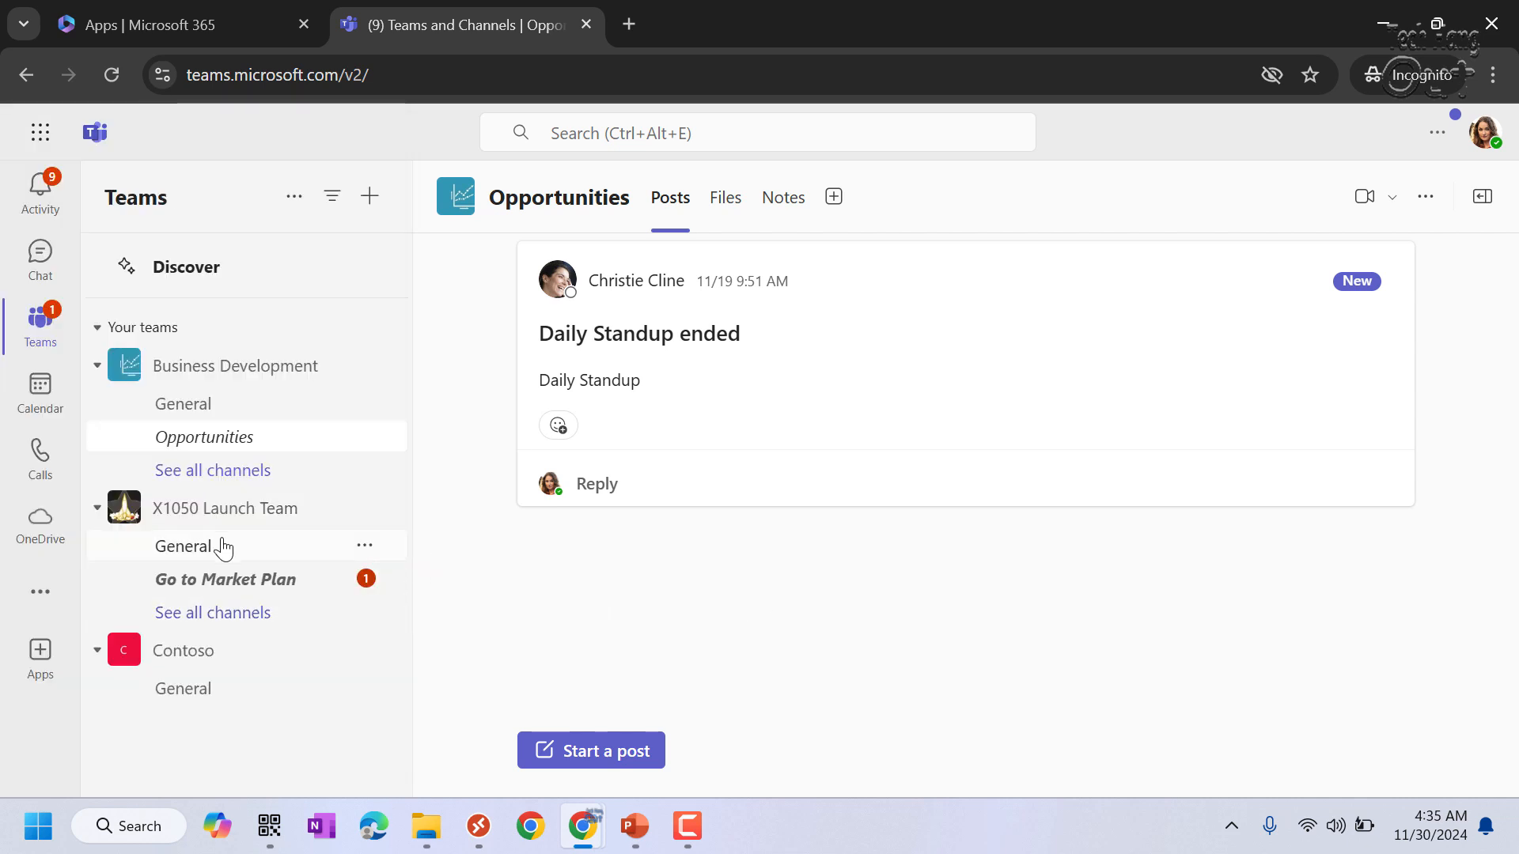
Step: Open the Teams app catalogue, search for "polly", and clear the search to return to the featured apps
click(40, 656)
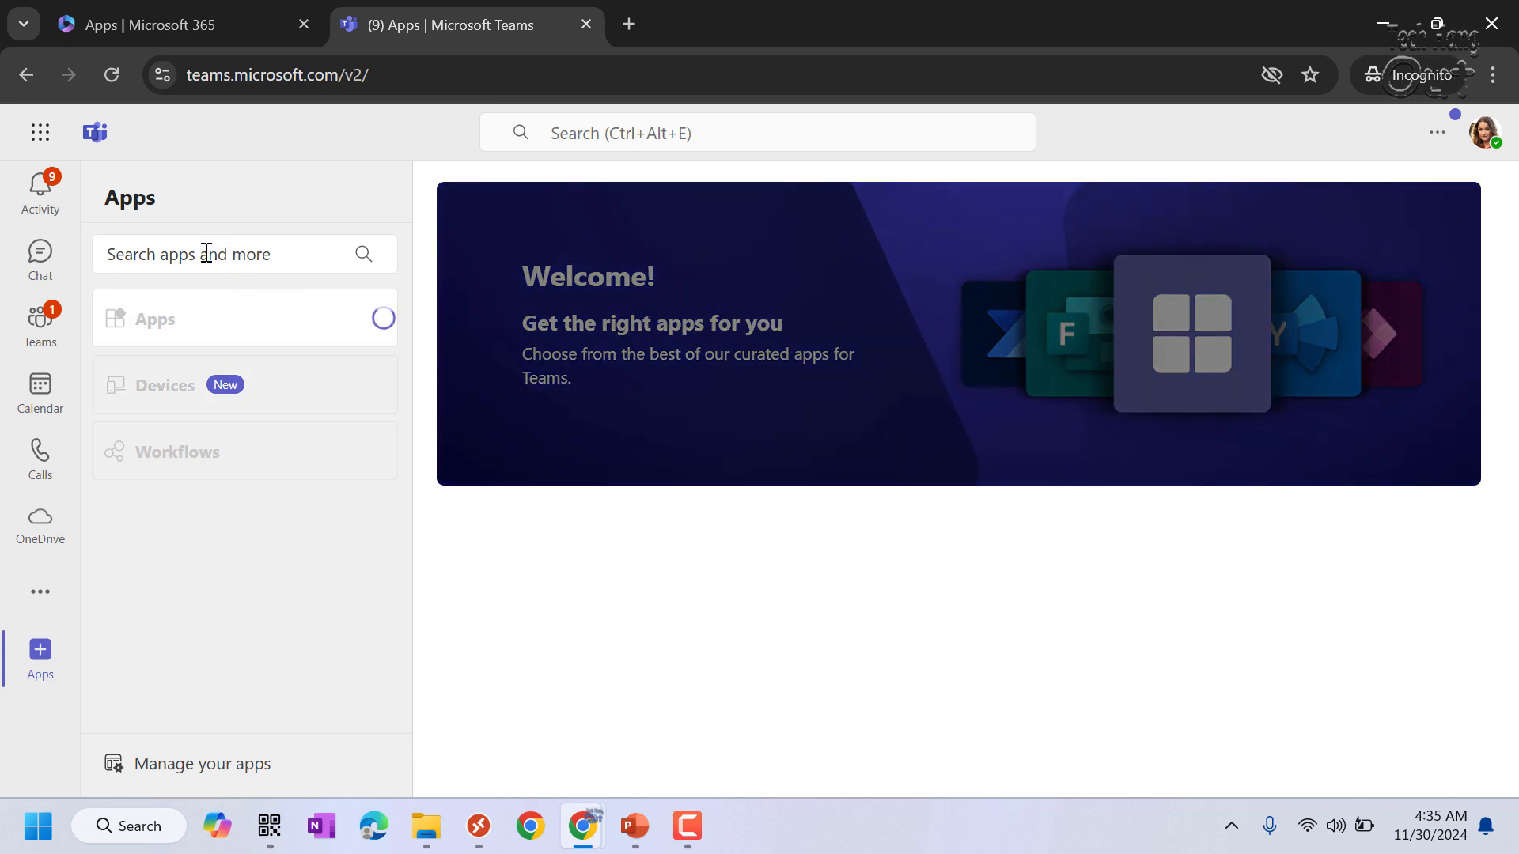
click(204, 253)
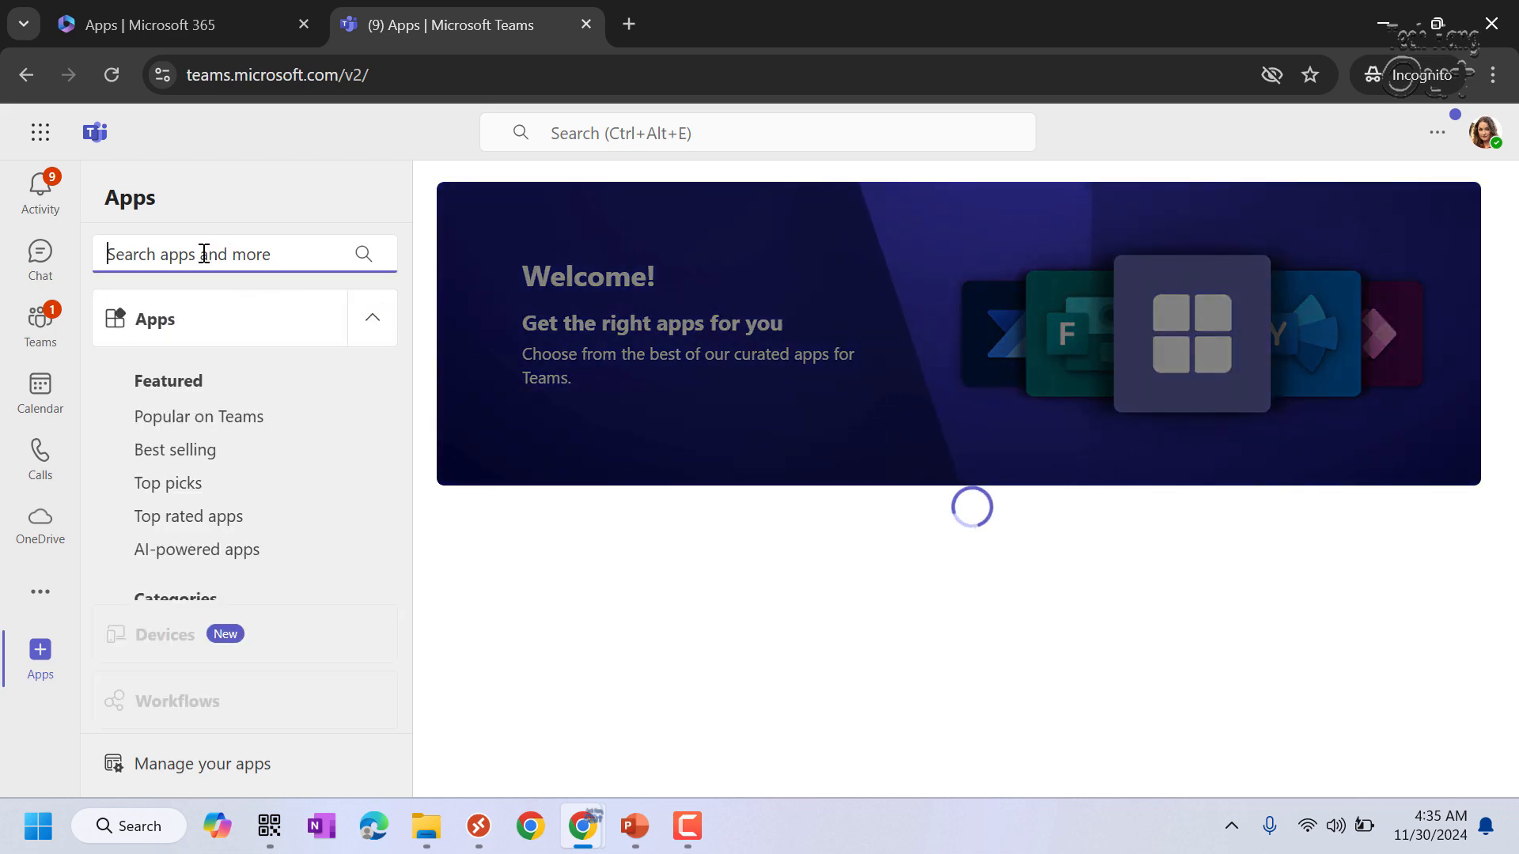
text(polly)
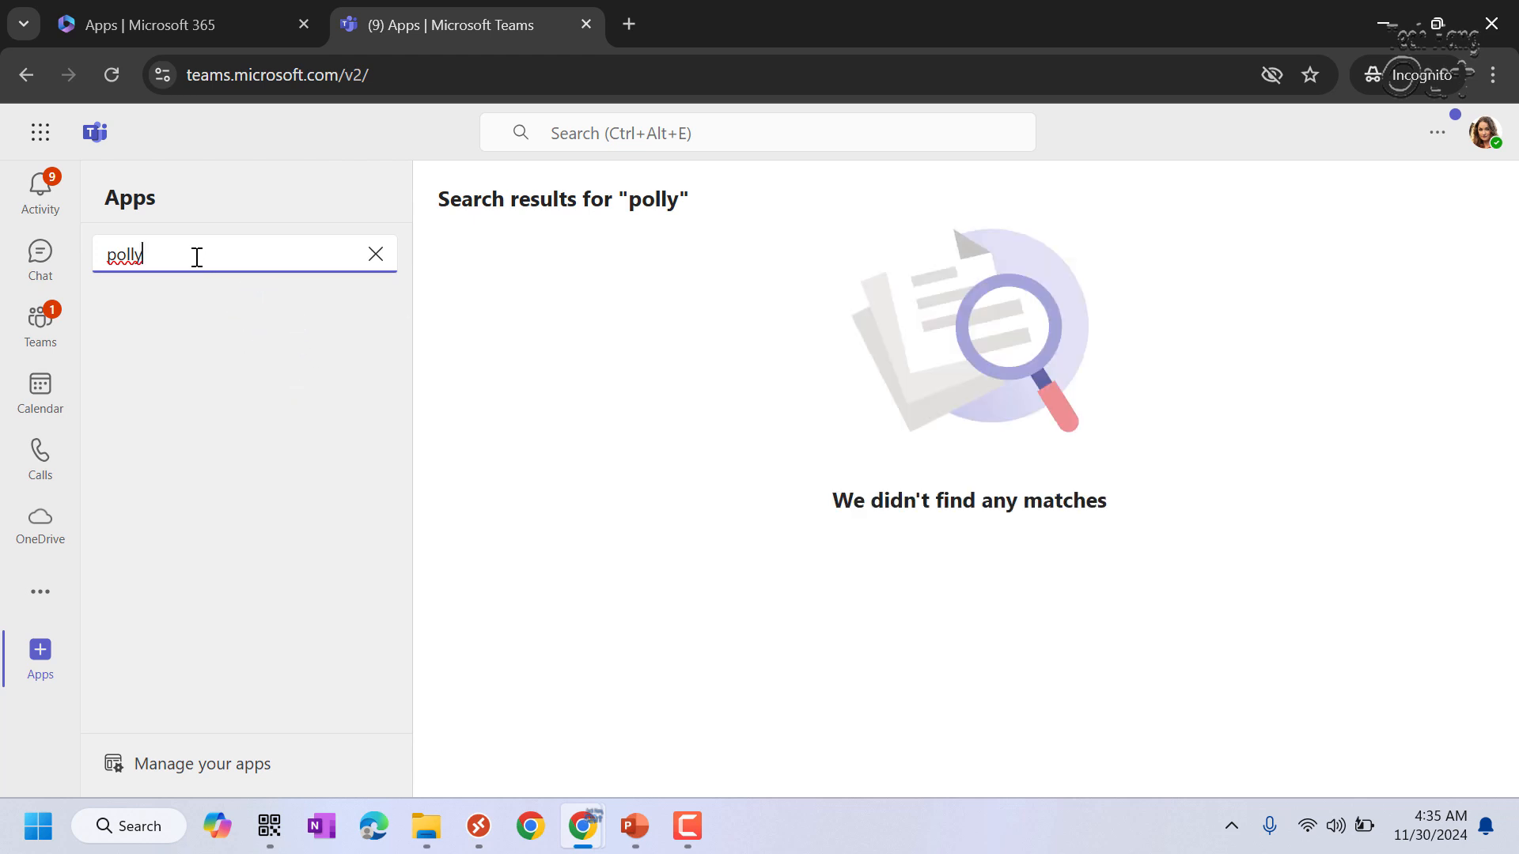
key(BackSpace)
key(BackSpace)
key(BackSpace)
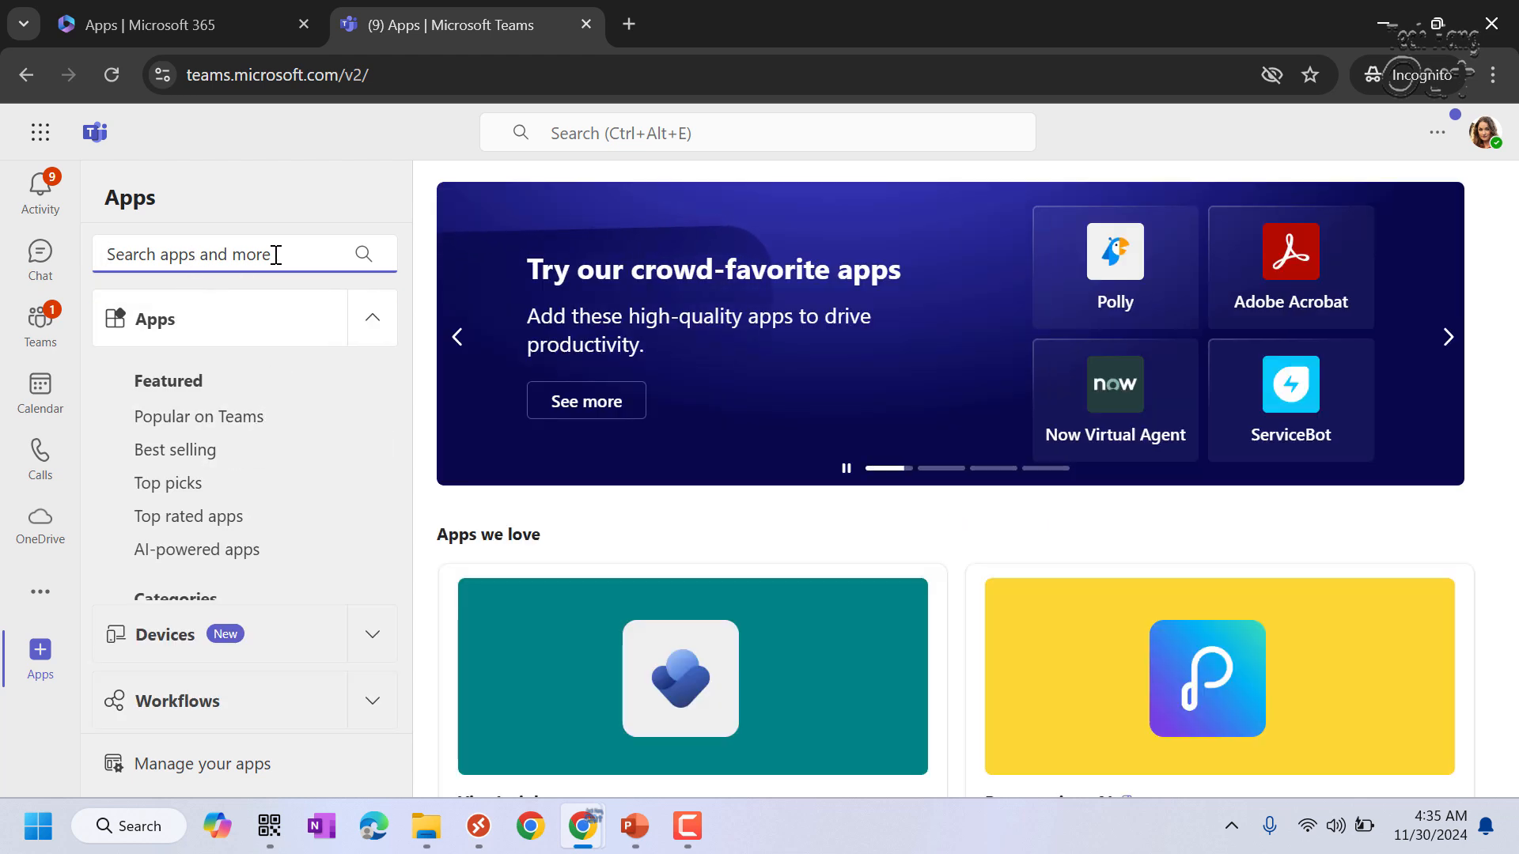
Step: Add Polly from the featured apps, open it, and continue to its additional permissions request
click(1122, 267)
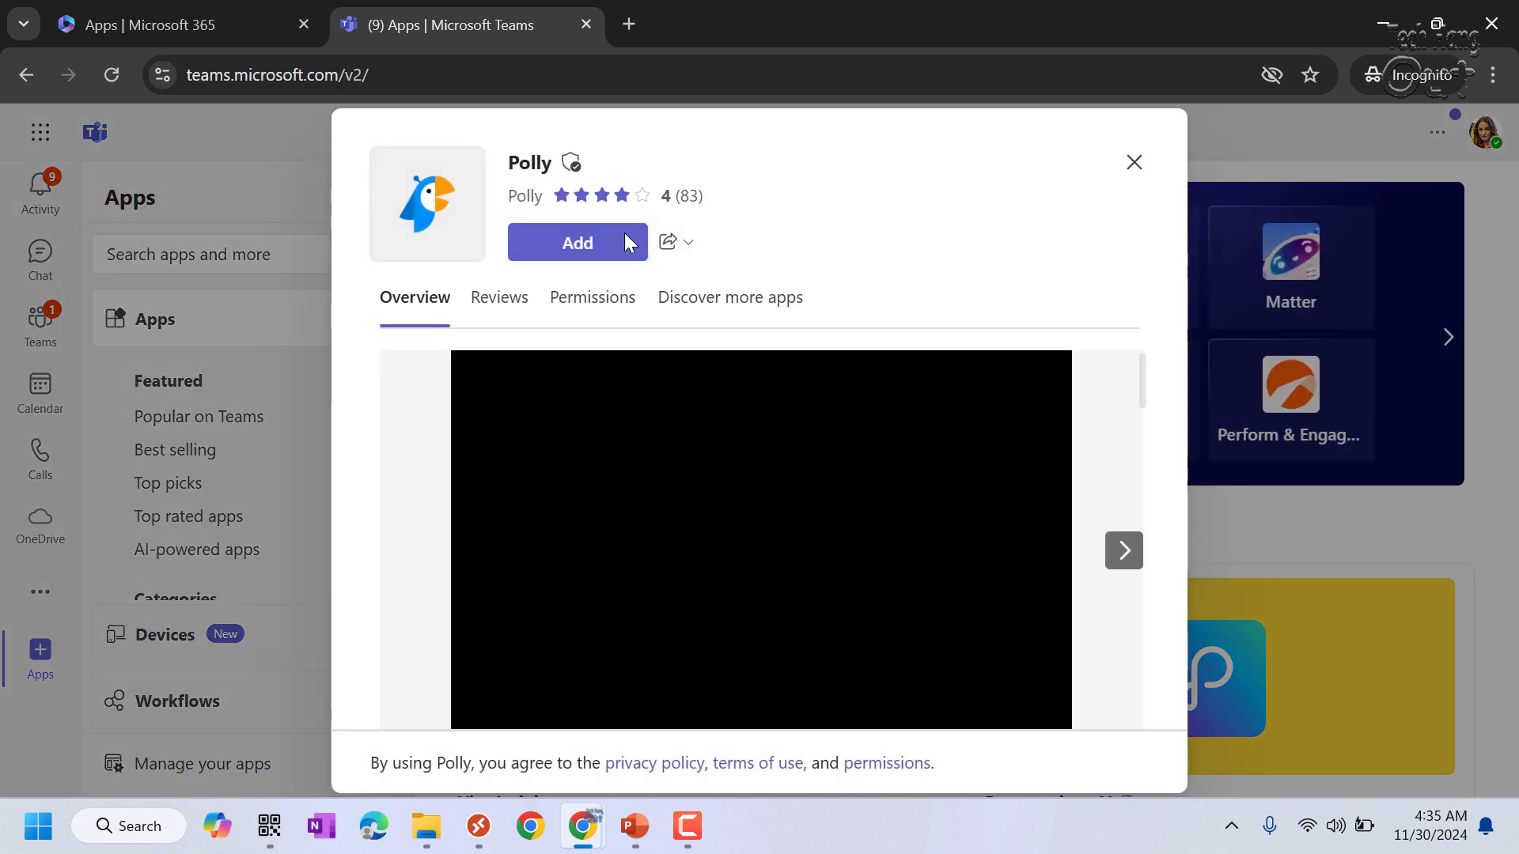
click(580, 247)
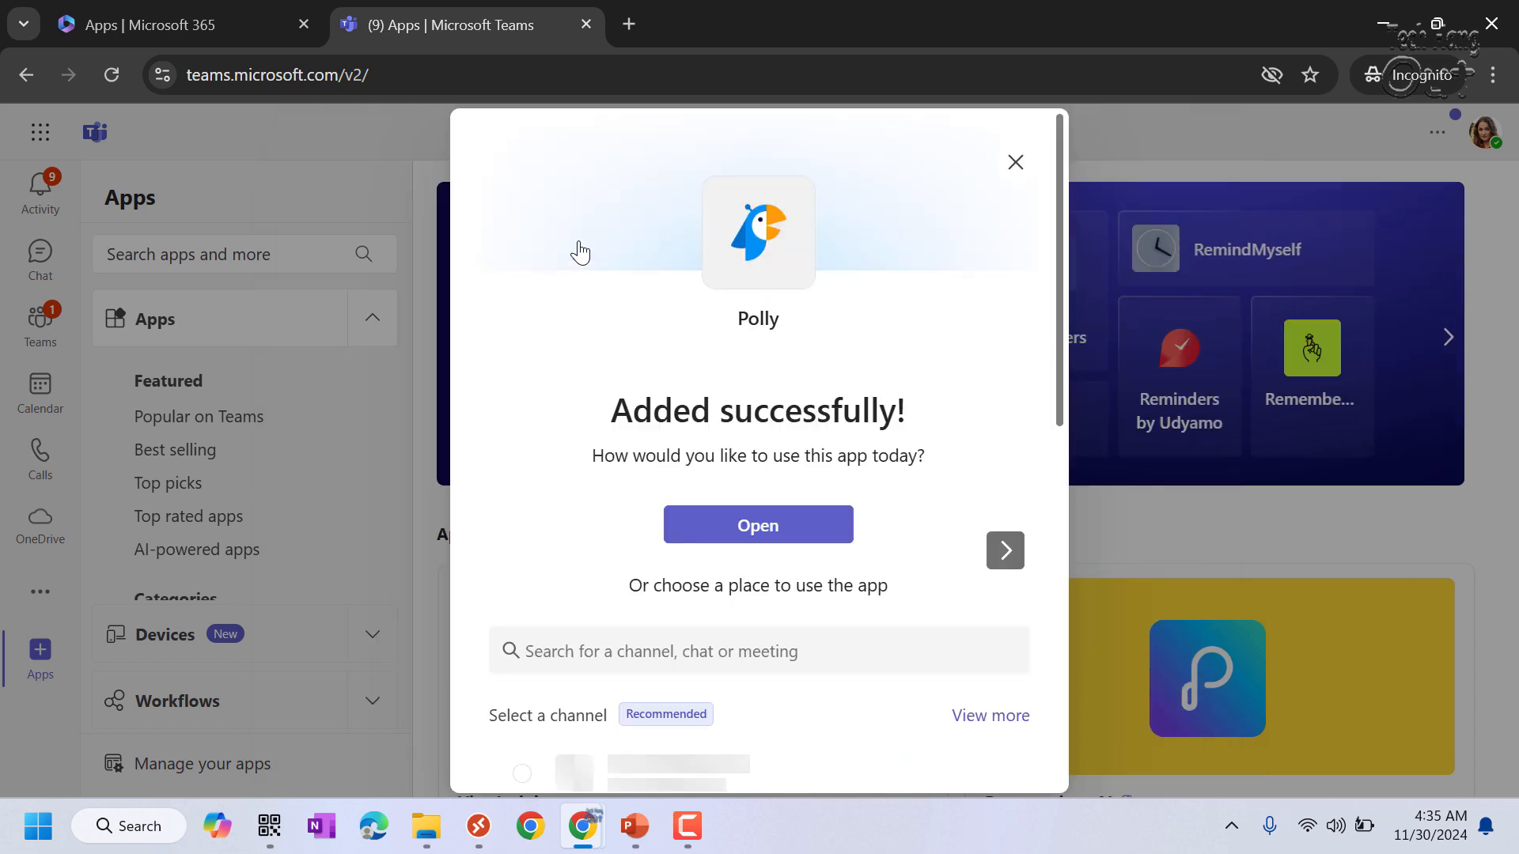
click(763, 543)
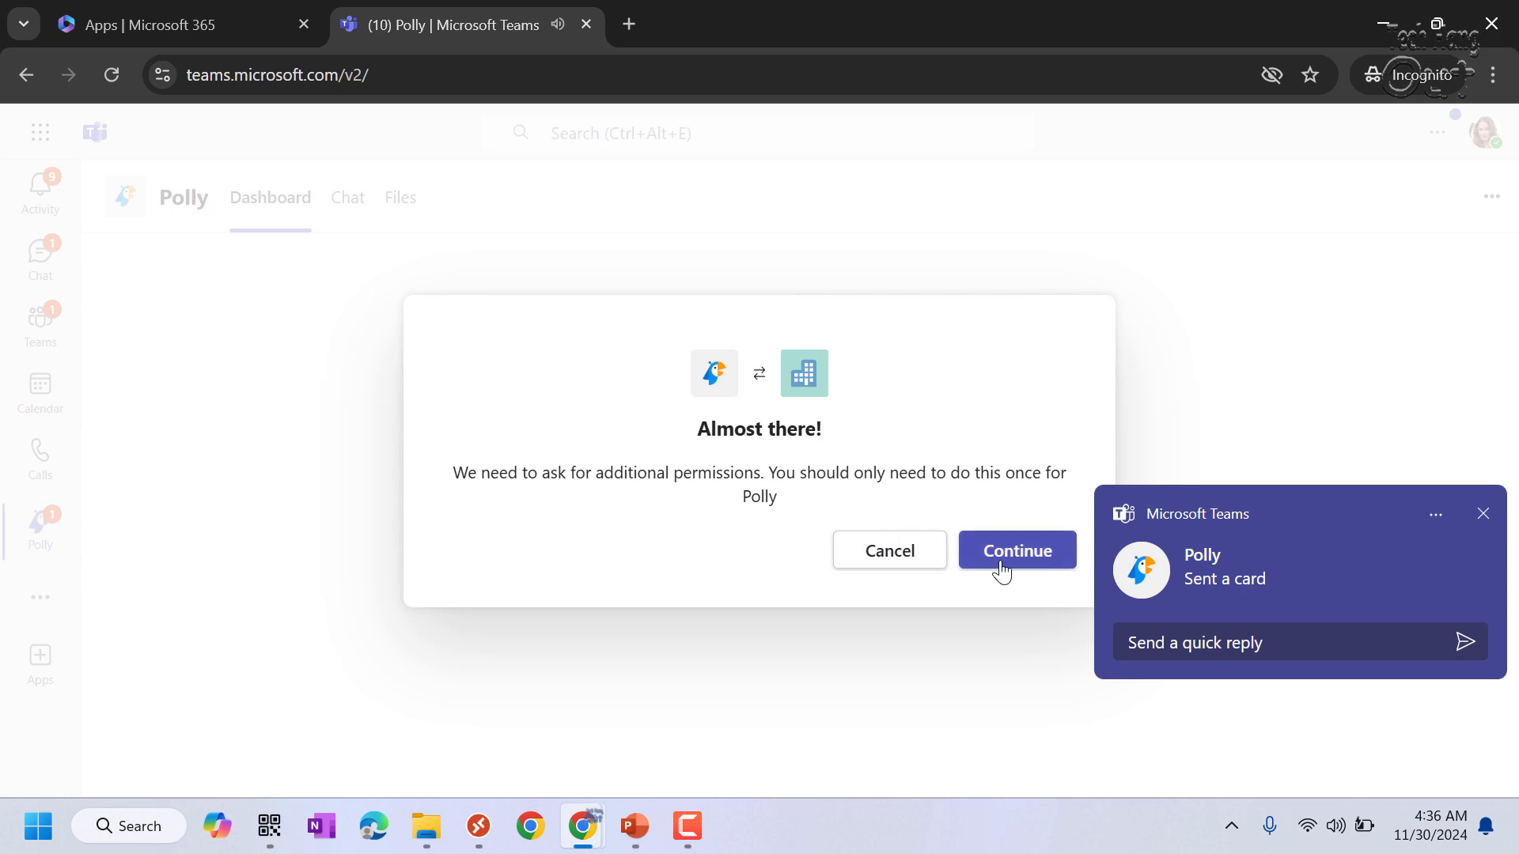
click(1017, 562)
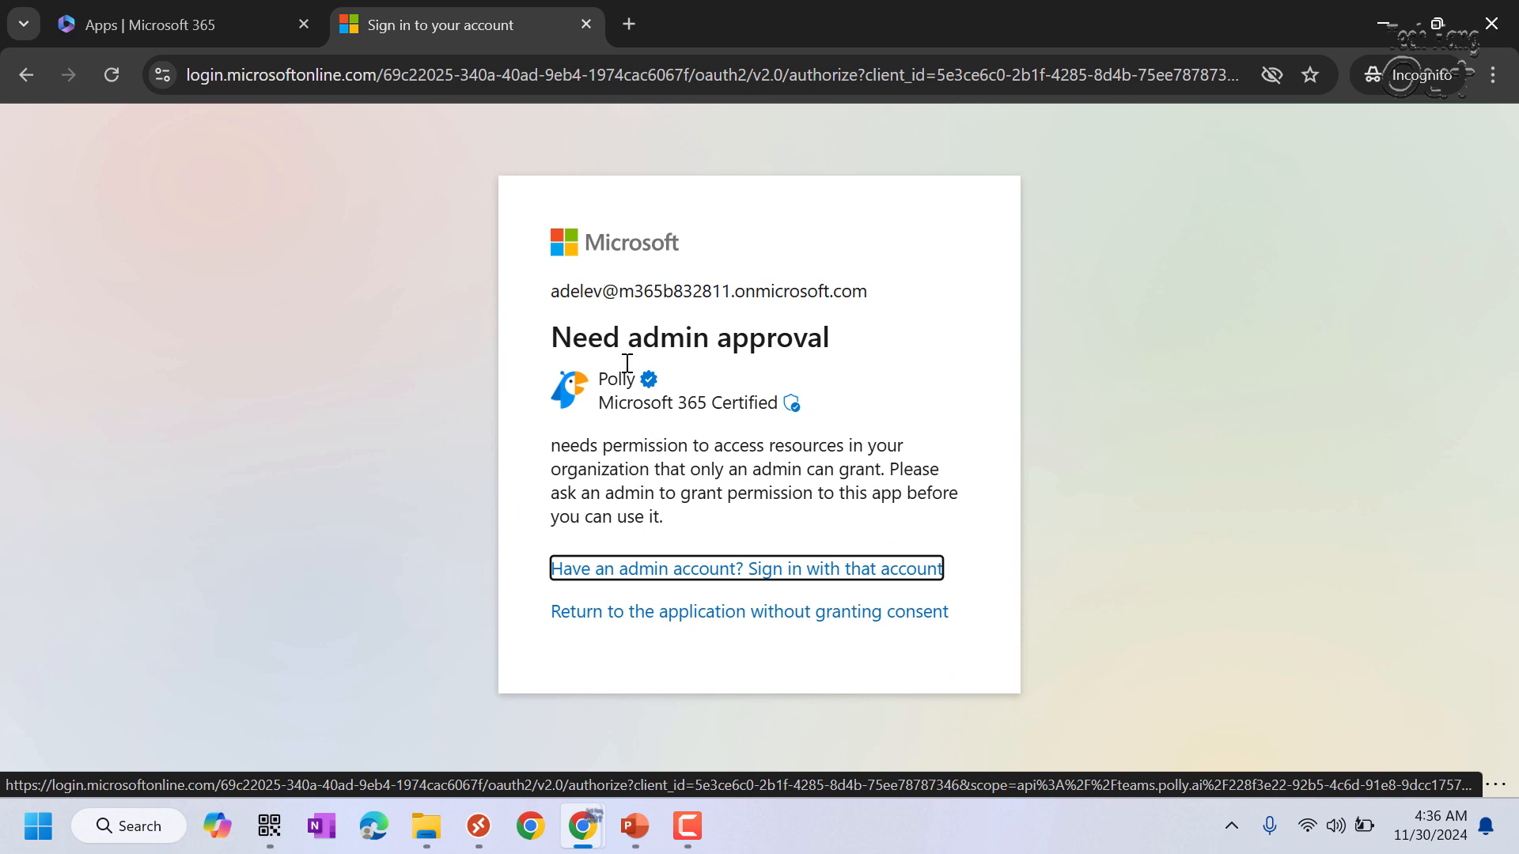
Step: Copy the signed-in account's e-mail, choose to sign in with an admin account, and sign in with that same e-mail and the account password
drag(555, 294, 874, 305)
key(ctrl+c)
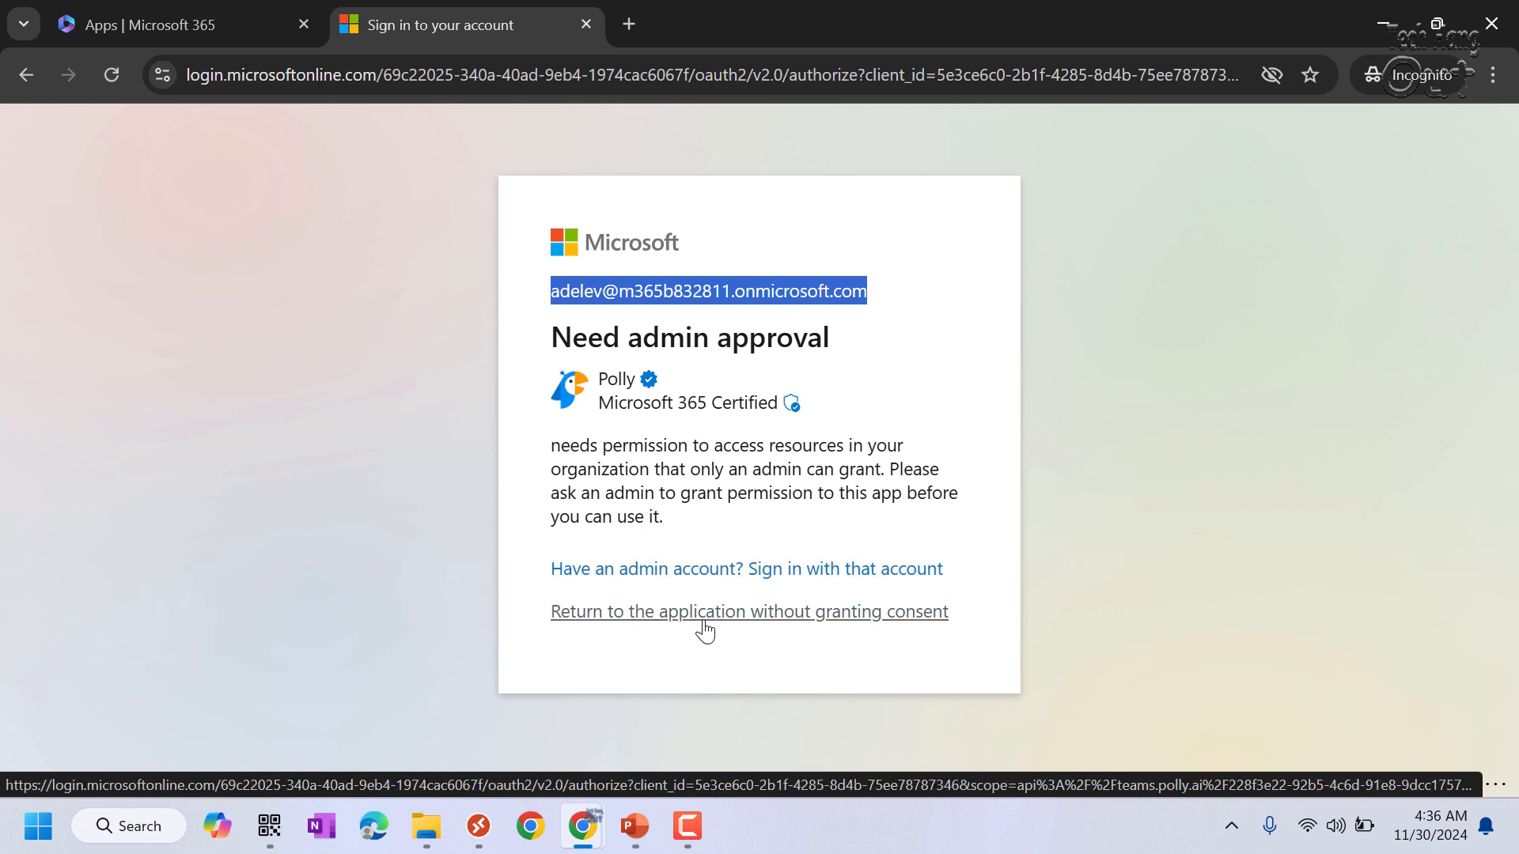
click(711, 570)
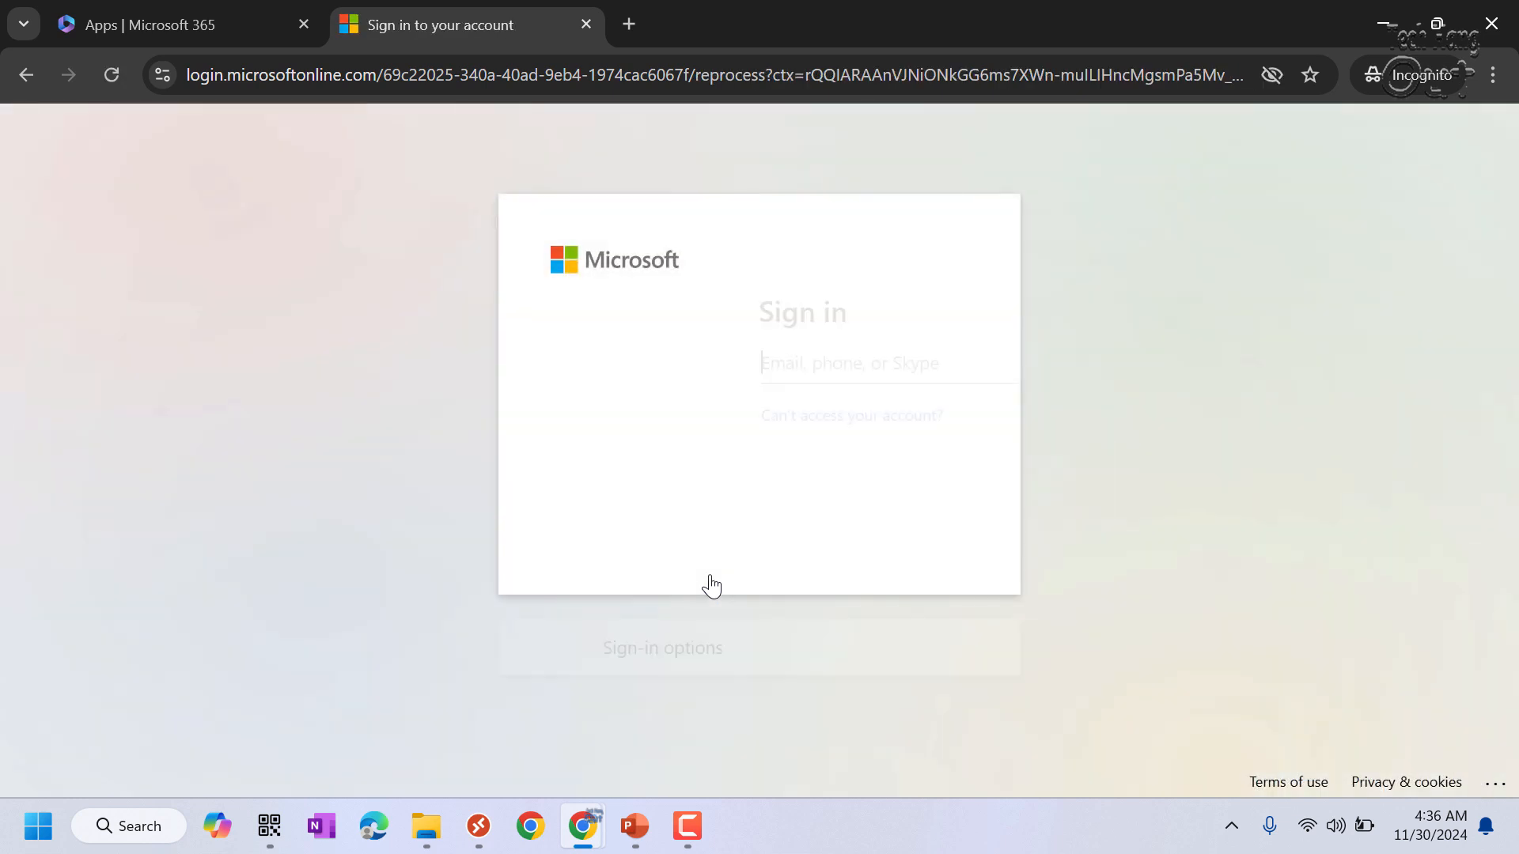
click(685, 372)
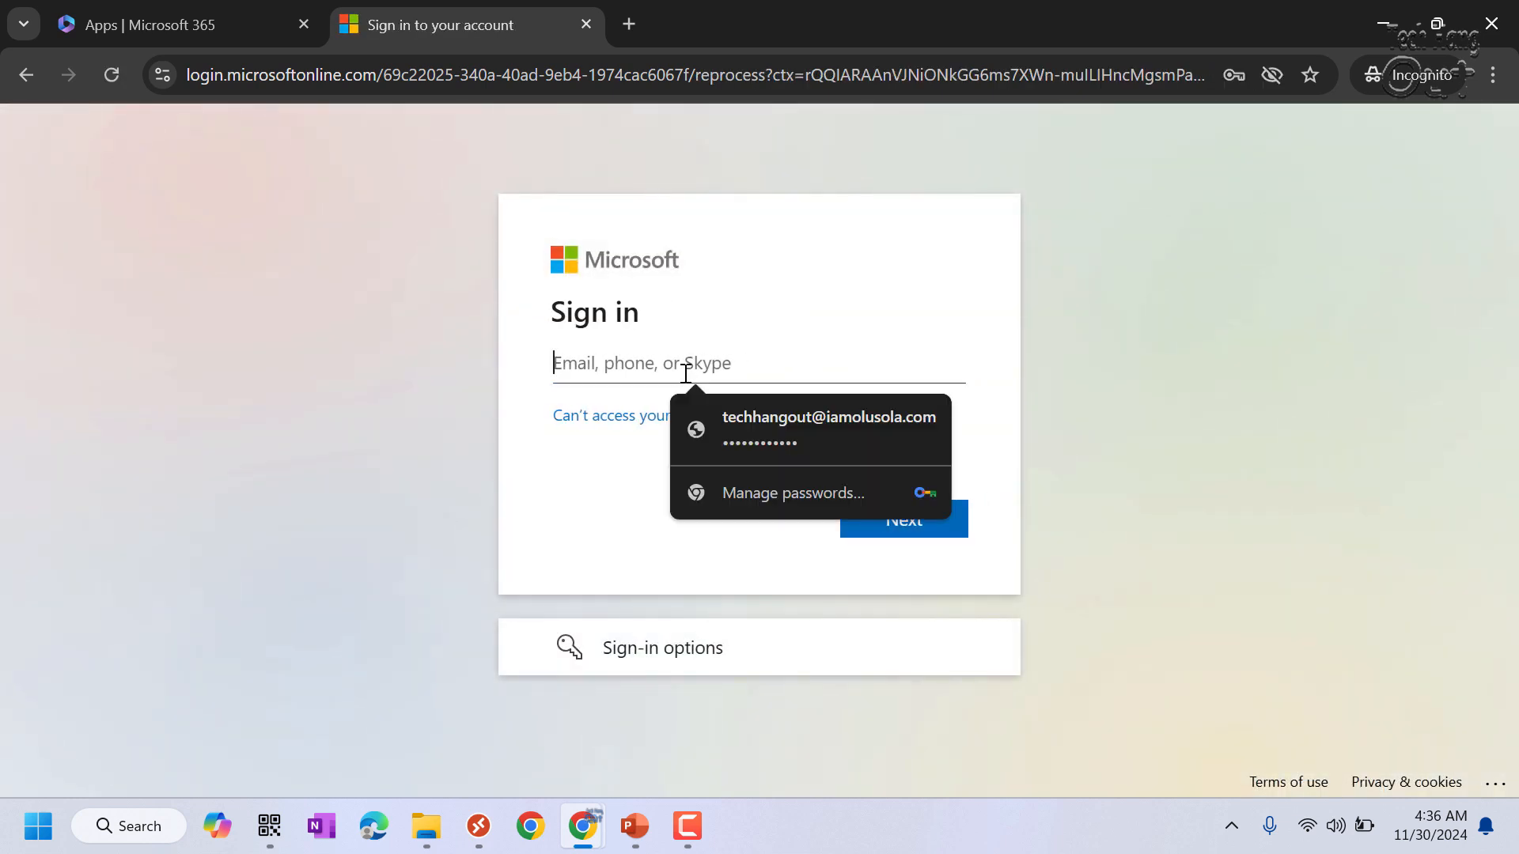
key(ctrl+v)
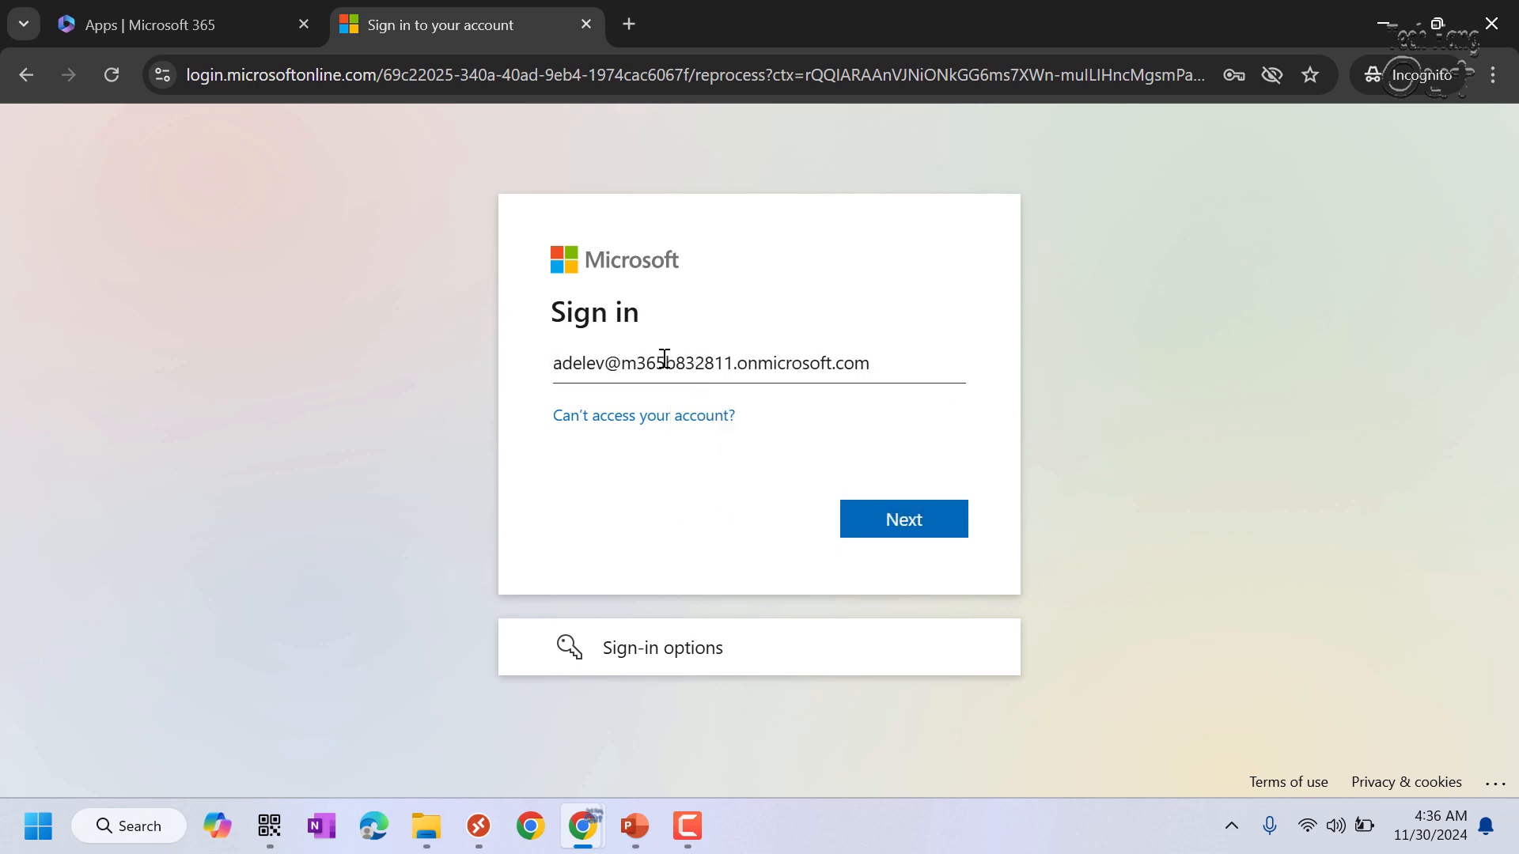
click(917, 536)
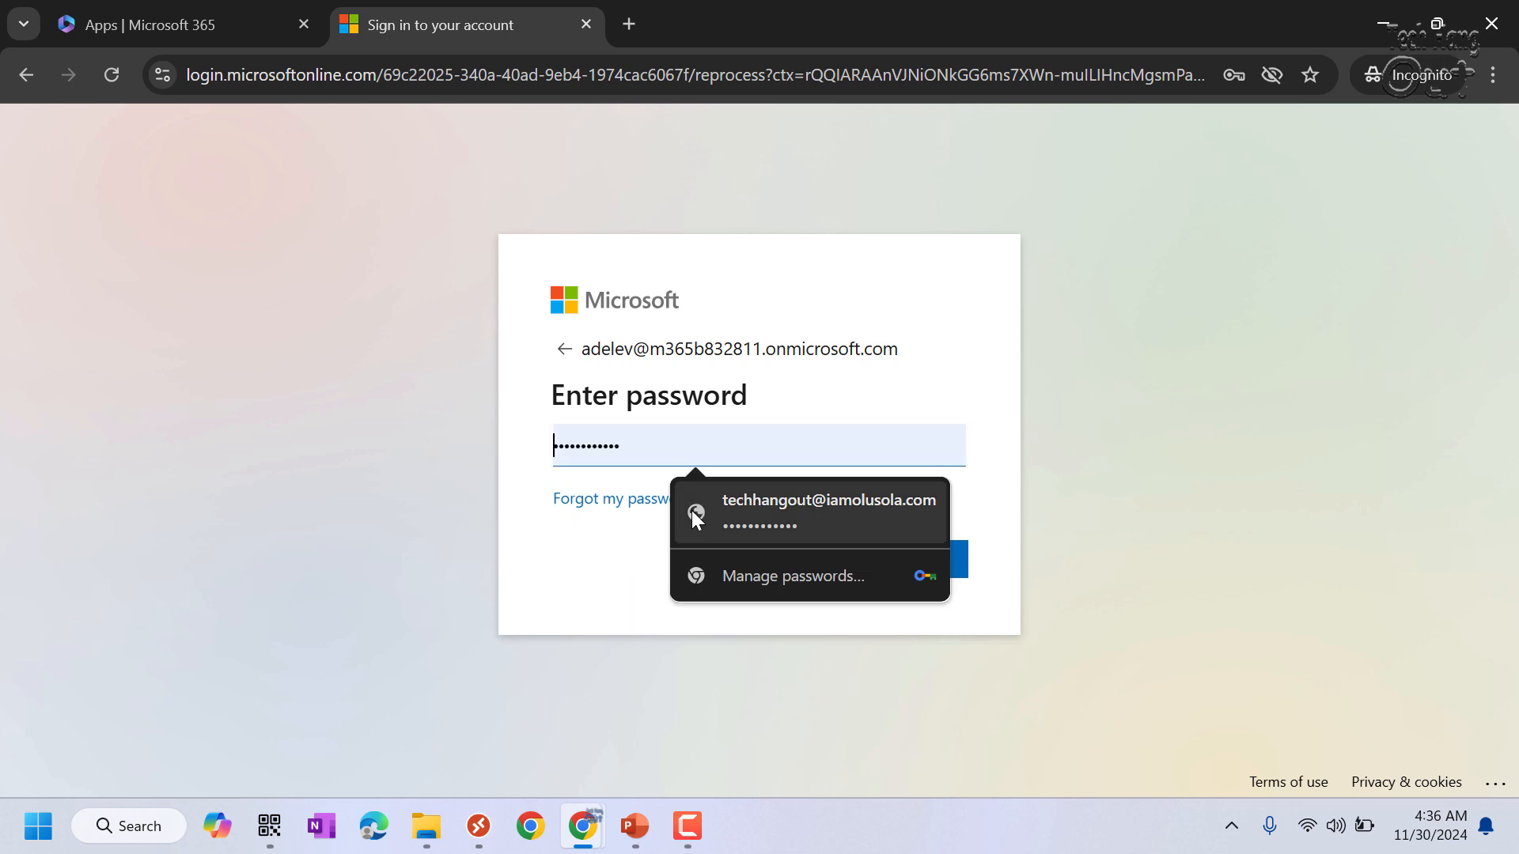
key(ctrl+v)
click(923, 571)
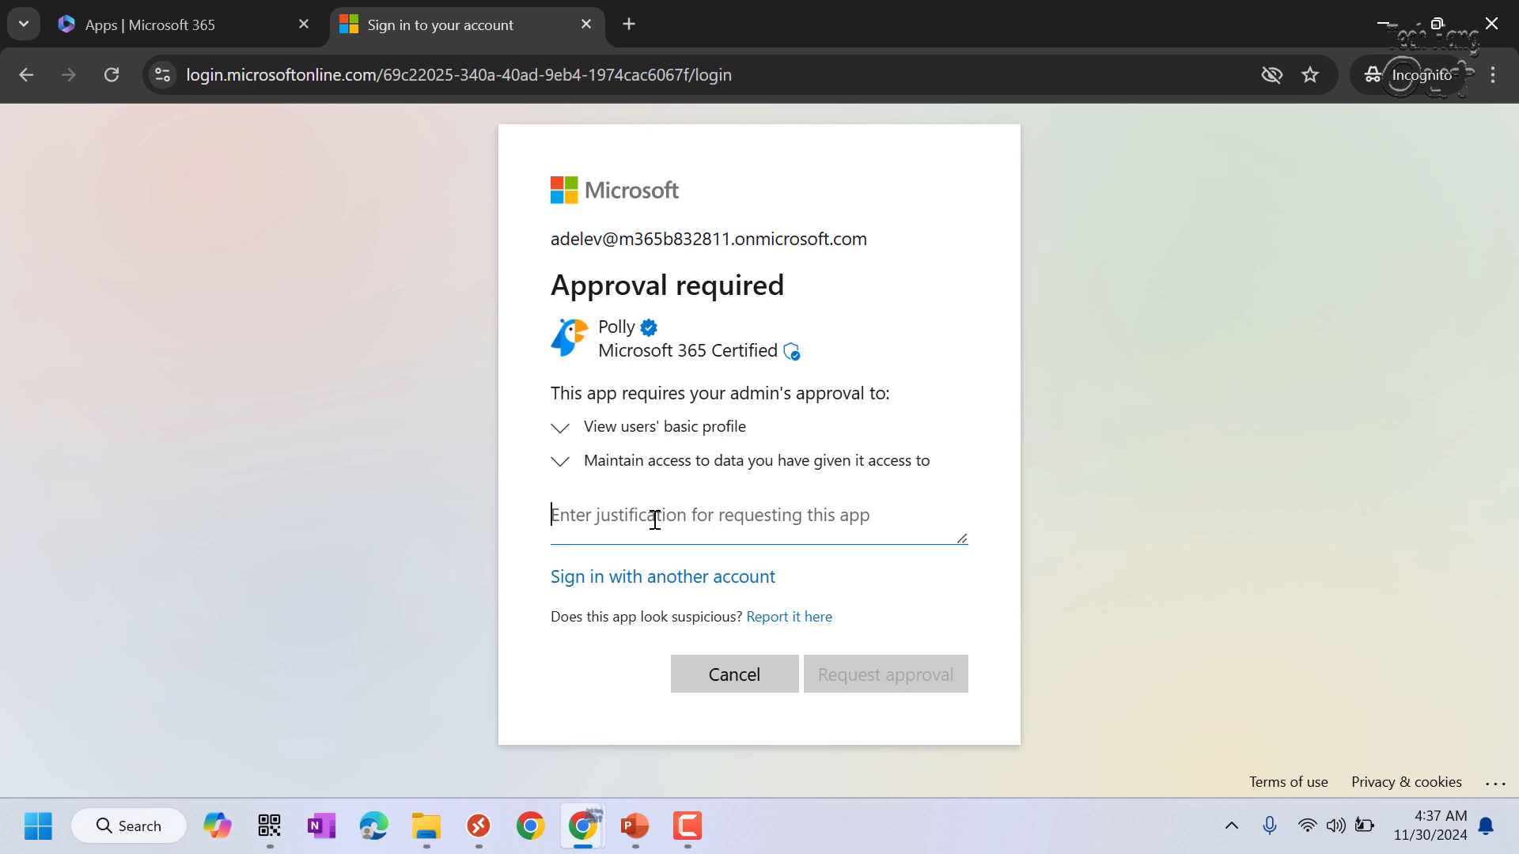
Step: Enter a justification that the application is needed for work, request approval for Polly, and return to the app
text(I)
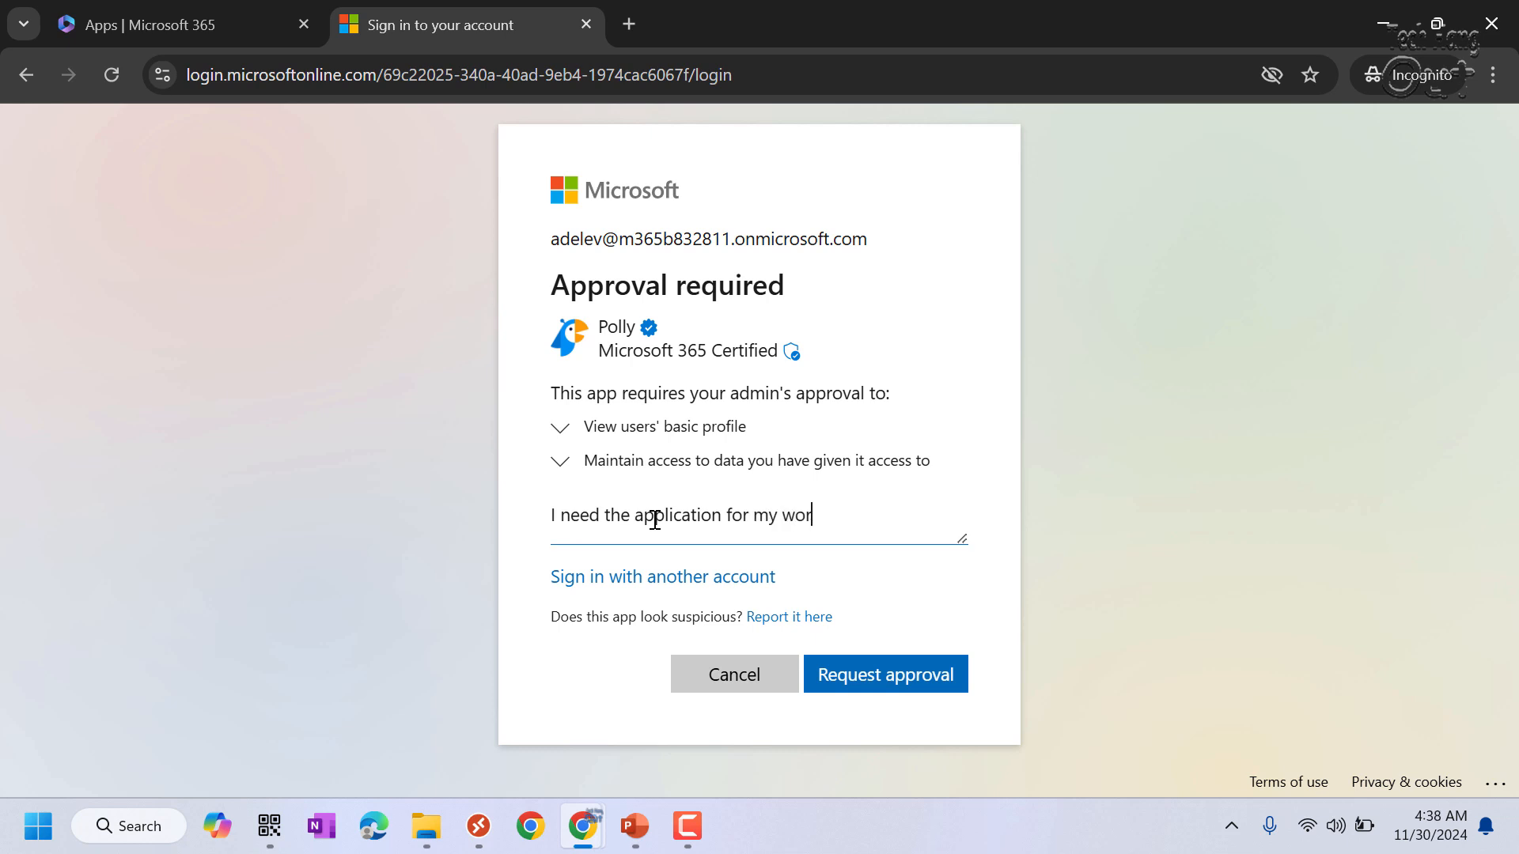
text(ow)
click(887, 686)
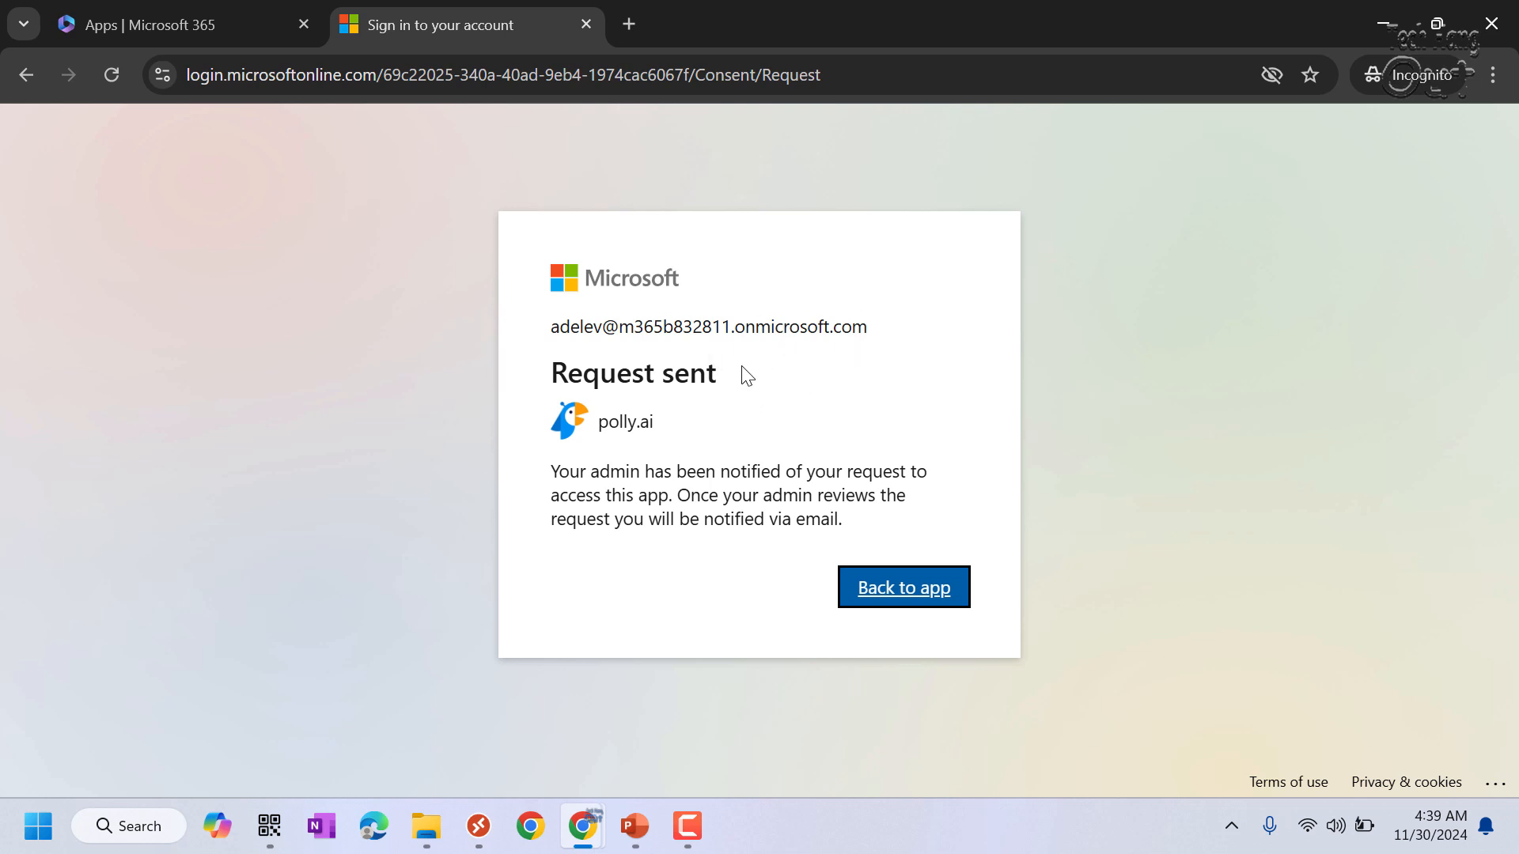
click(898, 587)
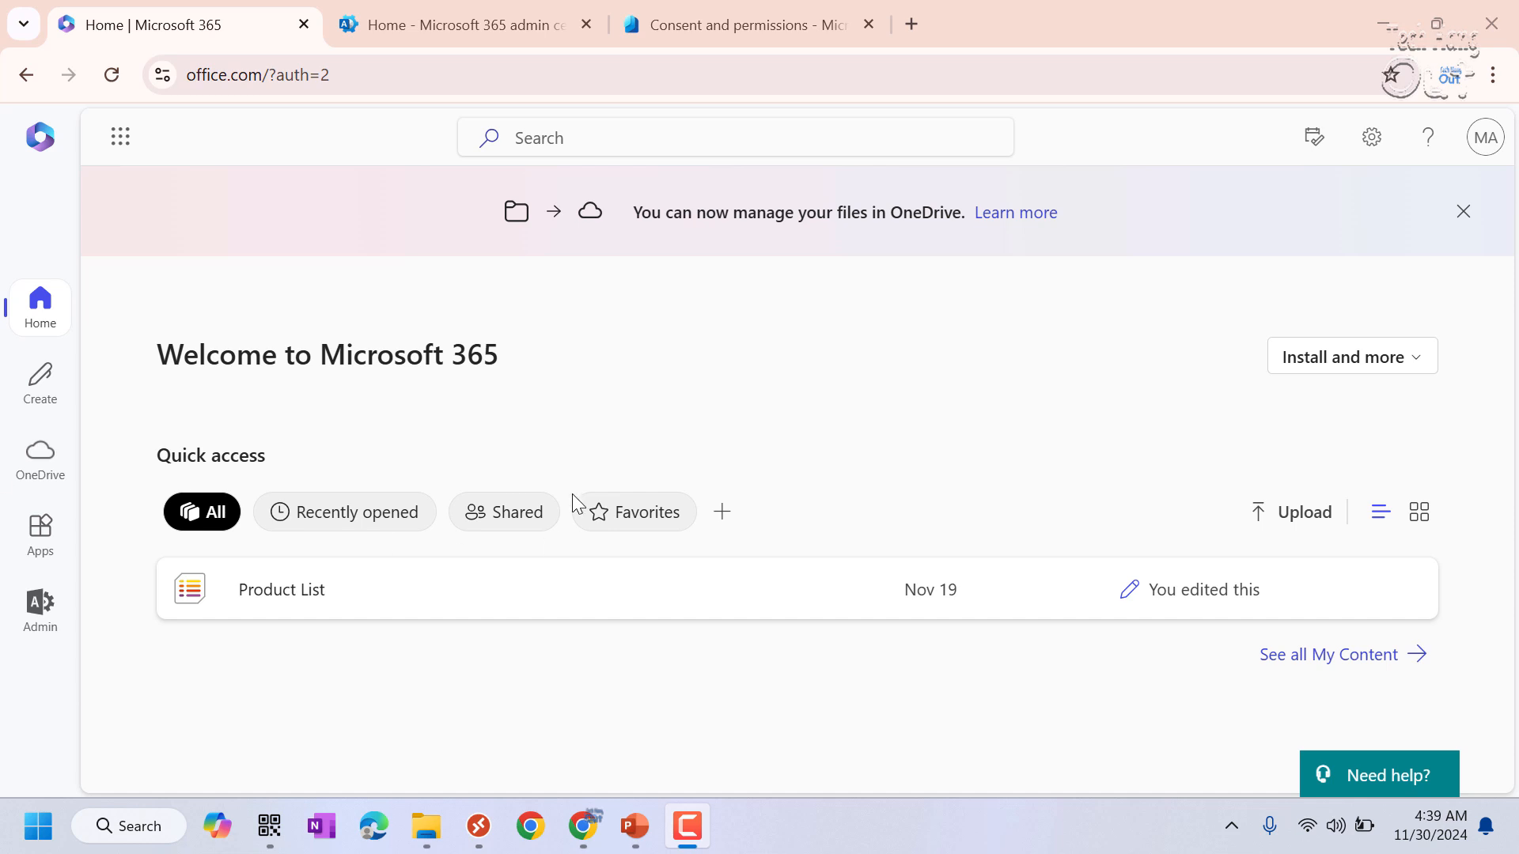
Step: In the administrator's Microsoft 365 session, open Outlook and read the "Action required" e-mail about the Polly admin consent request
click(125, 147)
click(124, 152)
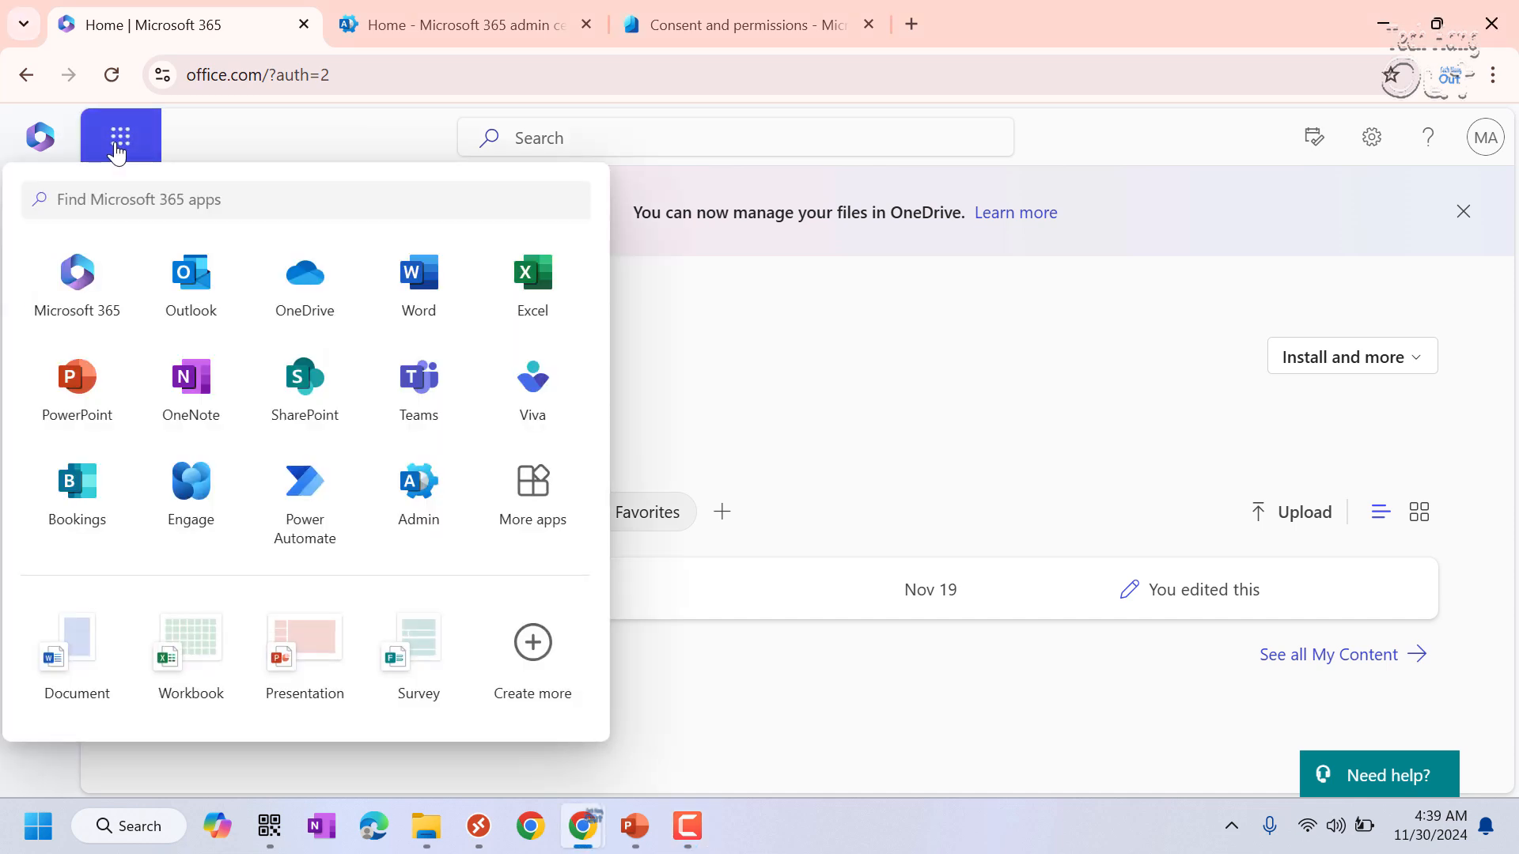
click(194, 289)
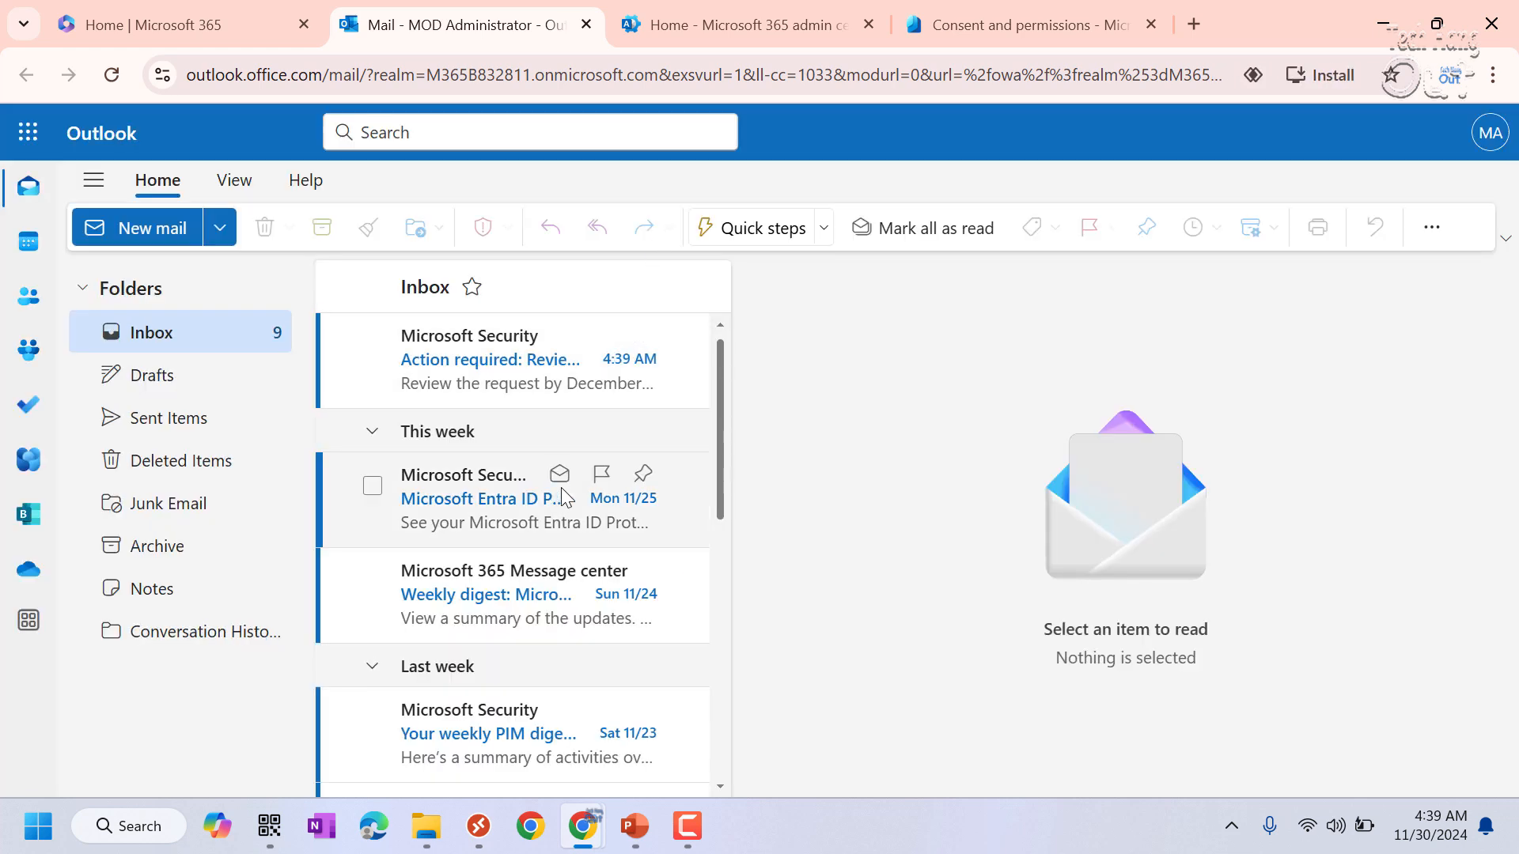
click(472, 369)
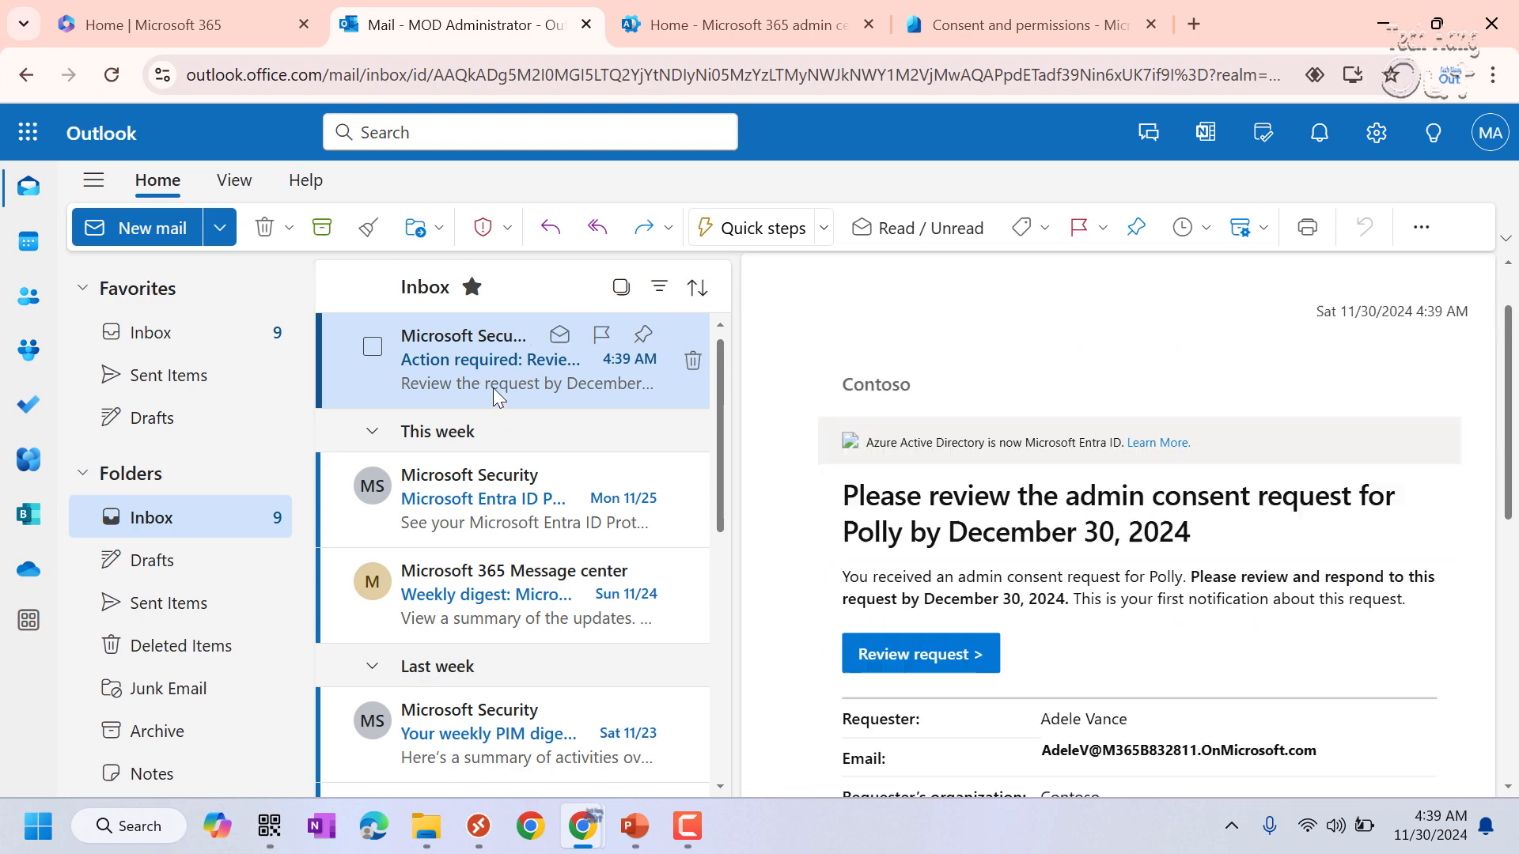
Step: Reload the mailbox, look through the recent Microsoft Security and Message center e-mails, and reopen the Polly consent request e-mail
click(111, 76)
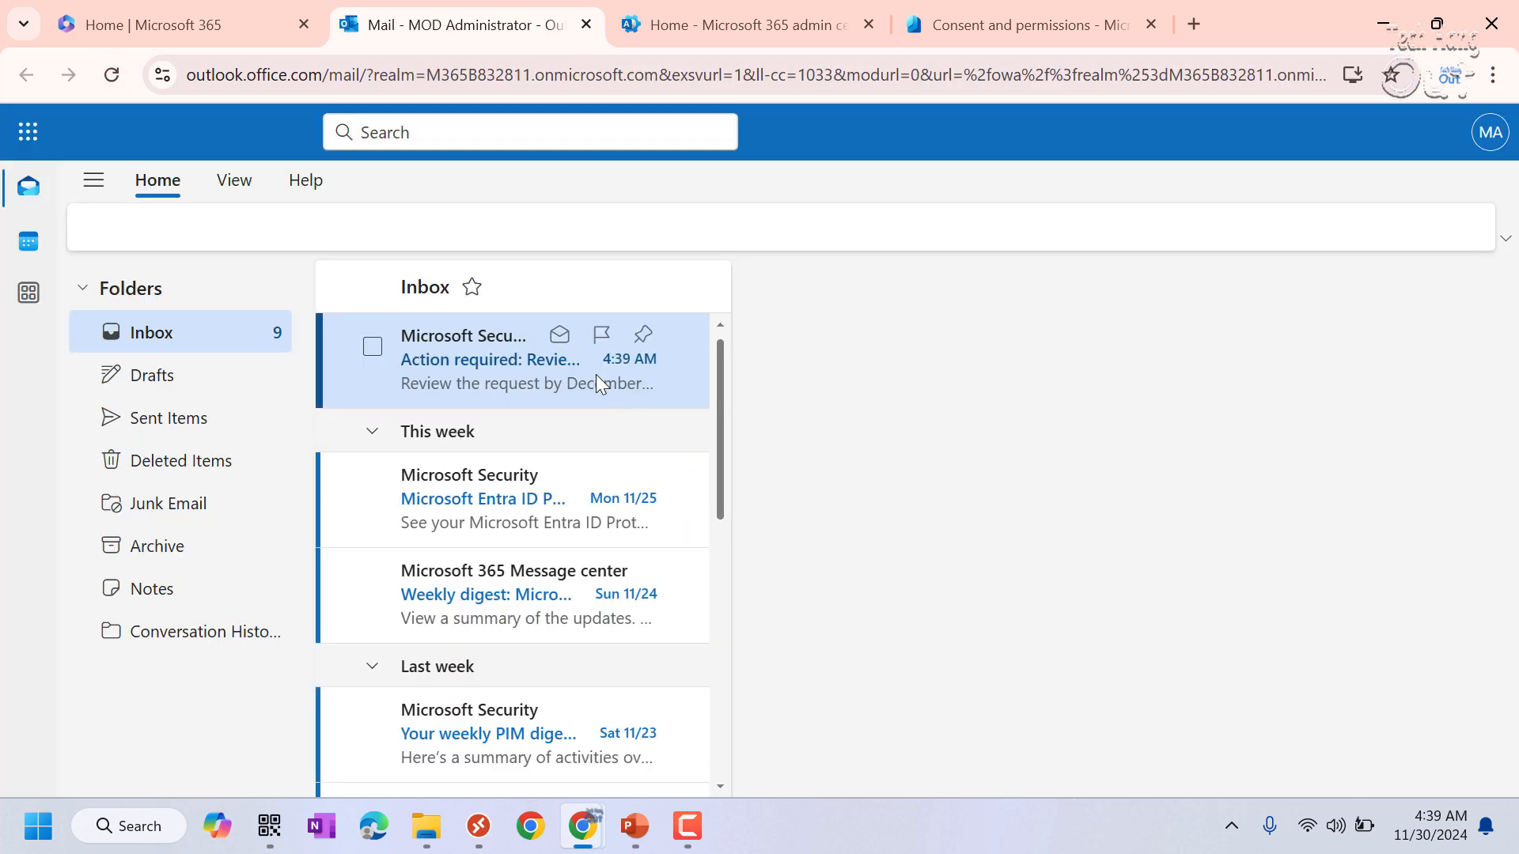
click(526, 508)
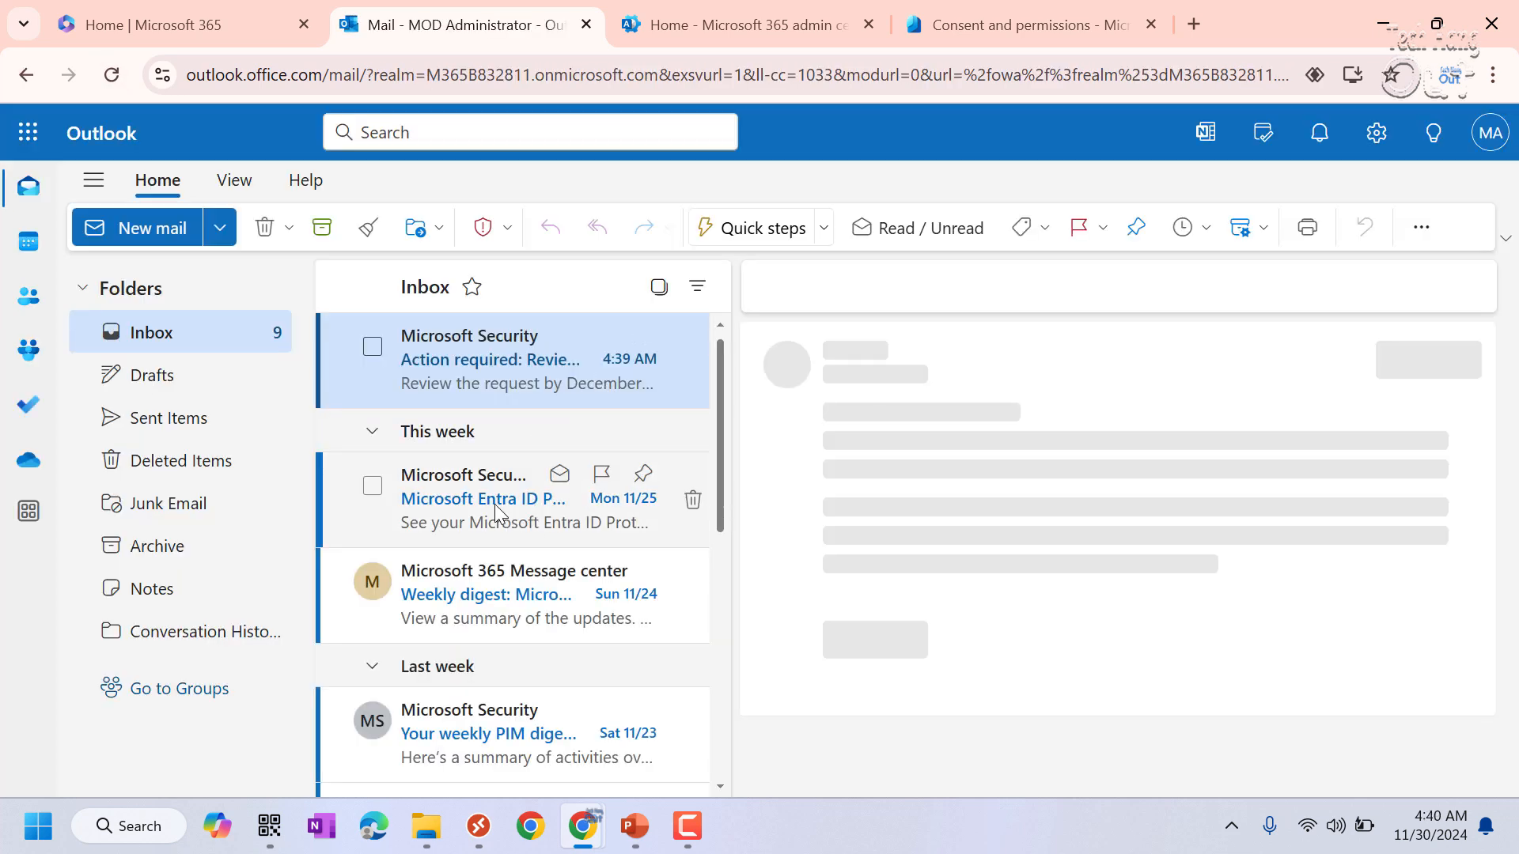
click(492, 375)
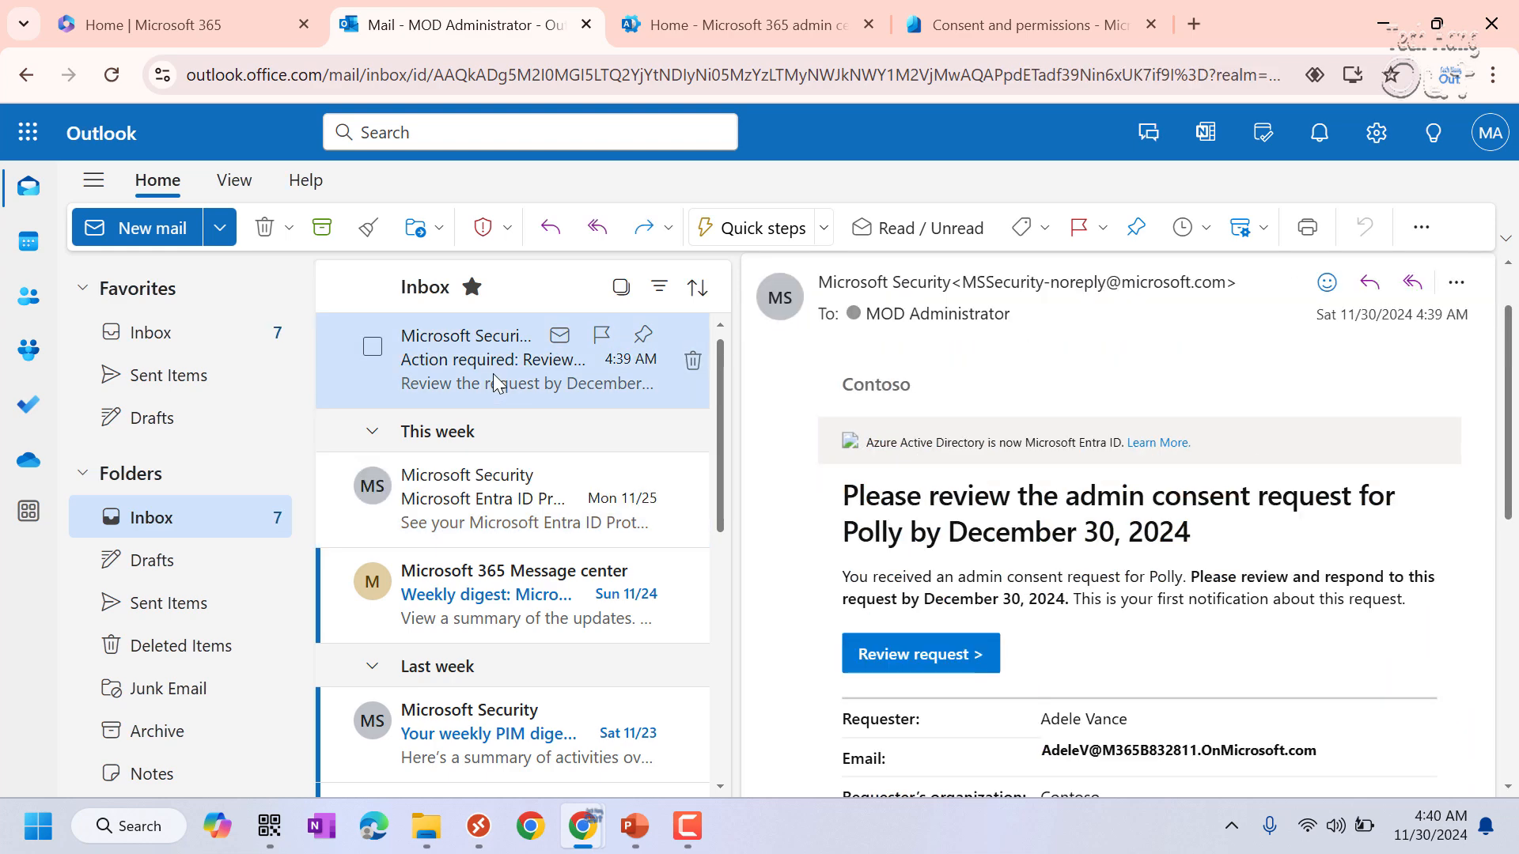
click(515, 603)
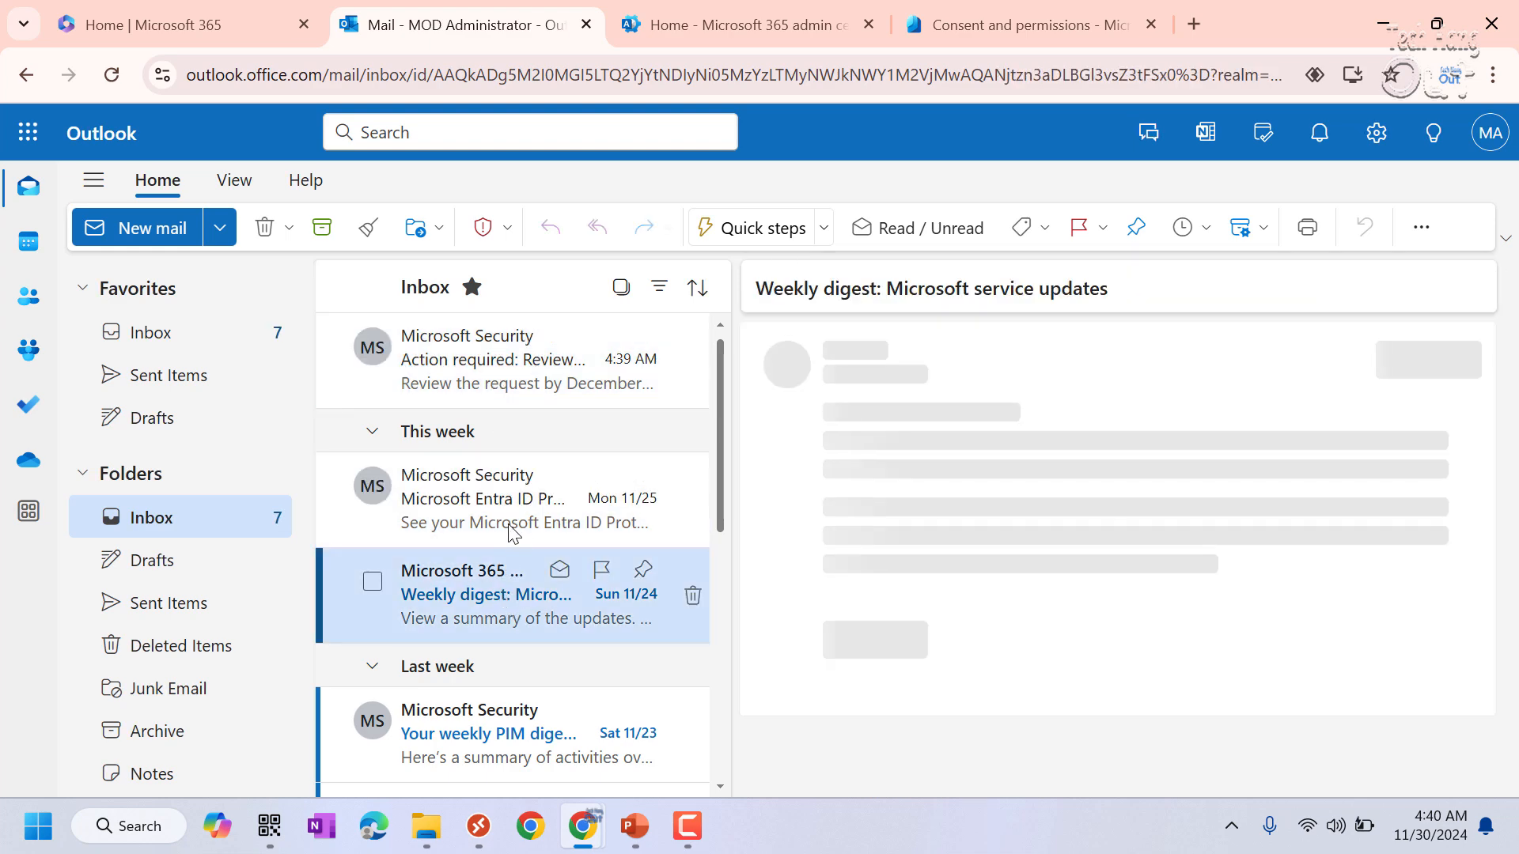
scroll(503, 625, down, 2)
click(493, 625)
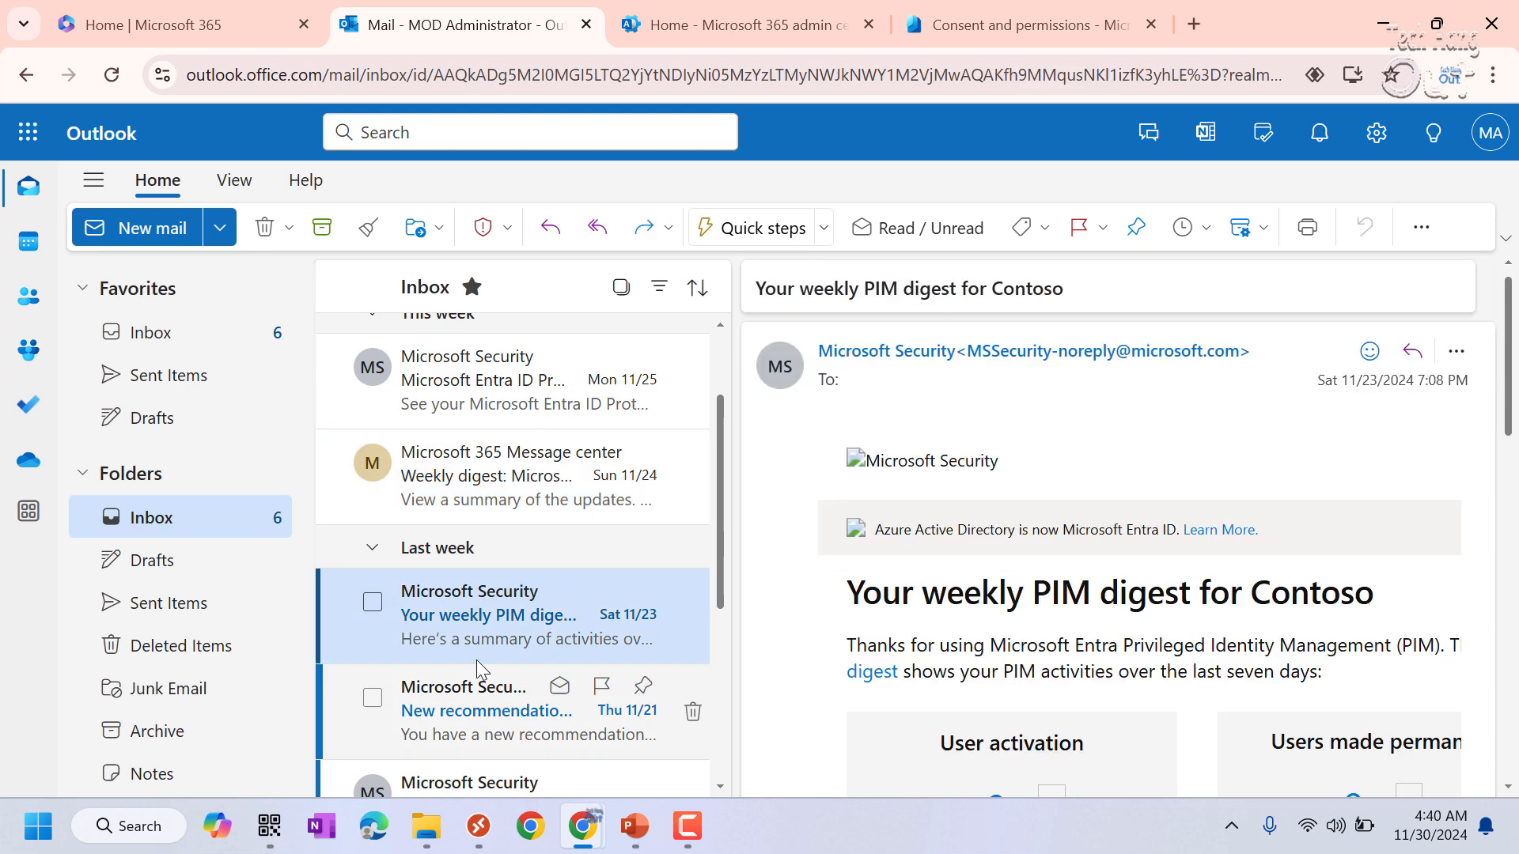
scroll(507, 532, up, 2)
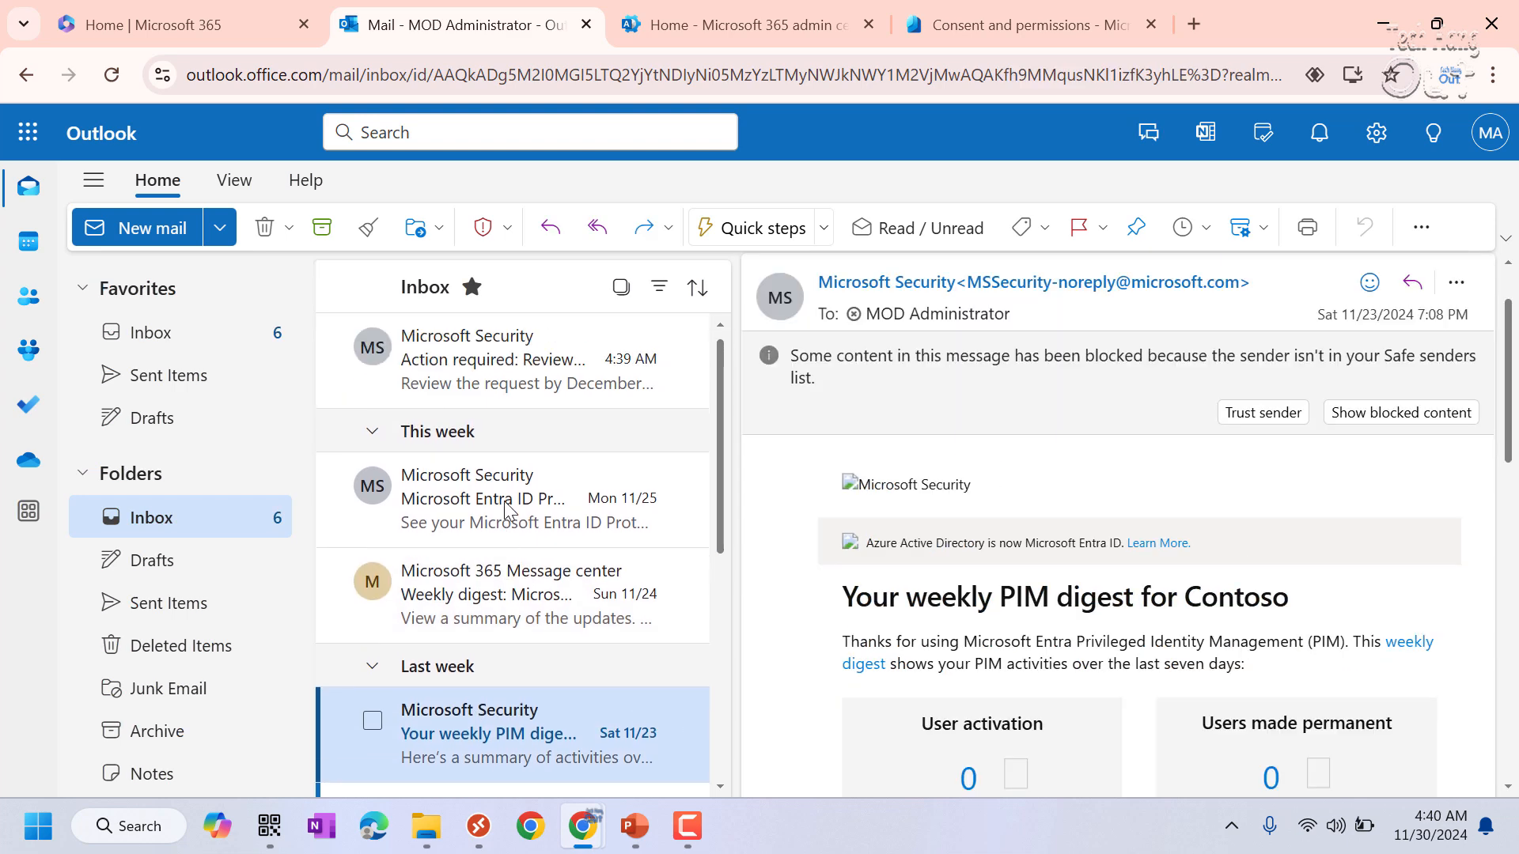
click(483, 391)
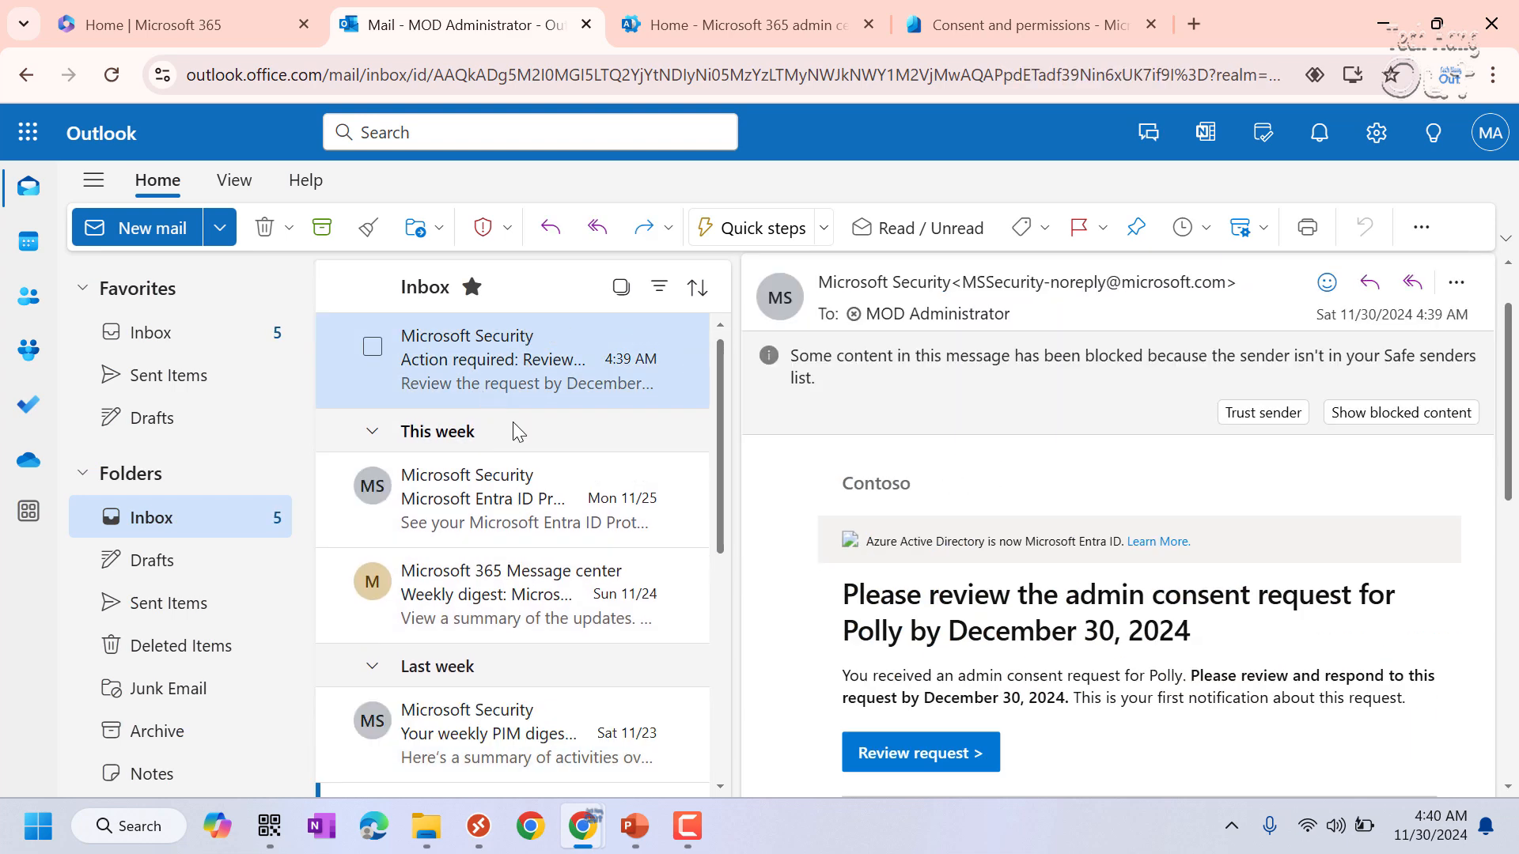
Step: Reload the mailbox again, go through the older recommendation, SharePoint and Marketing e-mails, and return to the Polly consent request e-mail
click(111, 77)
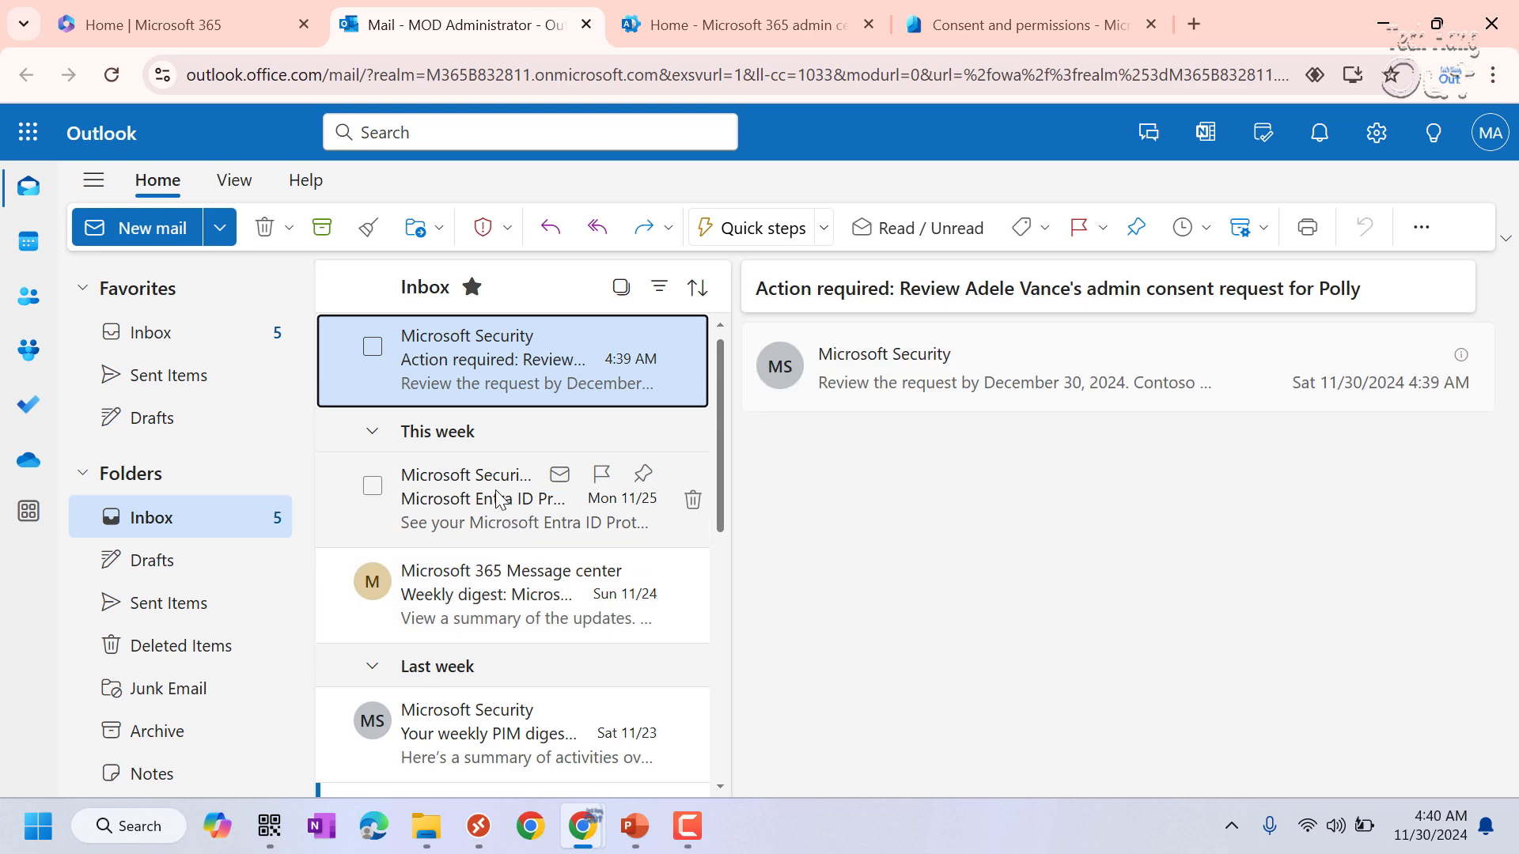
scroll(497, 419, down, 6)
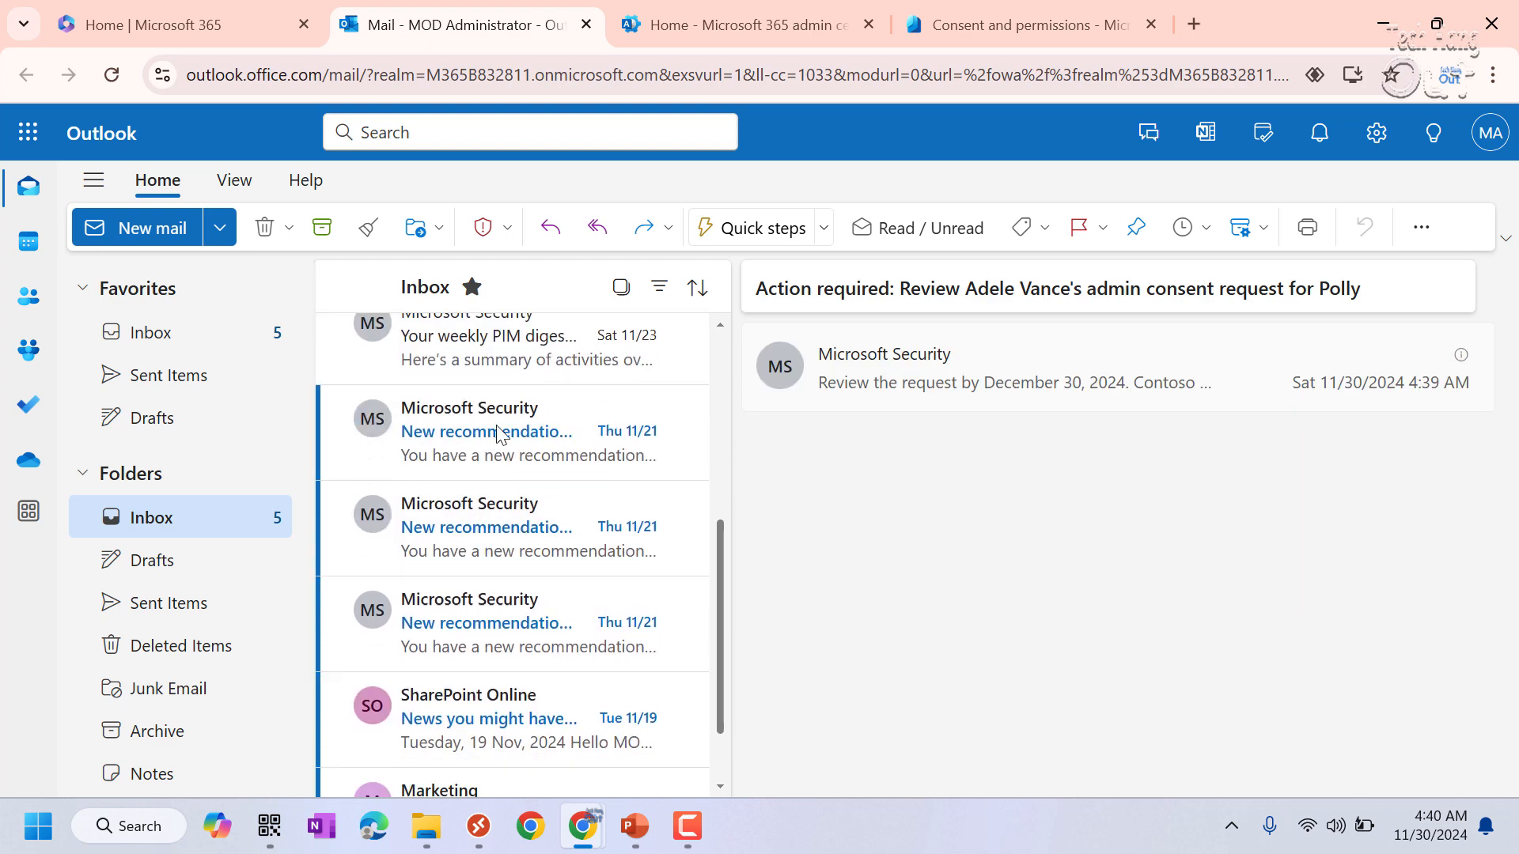
click(486, 672)
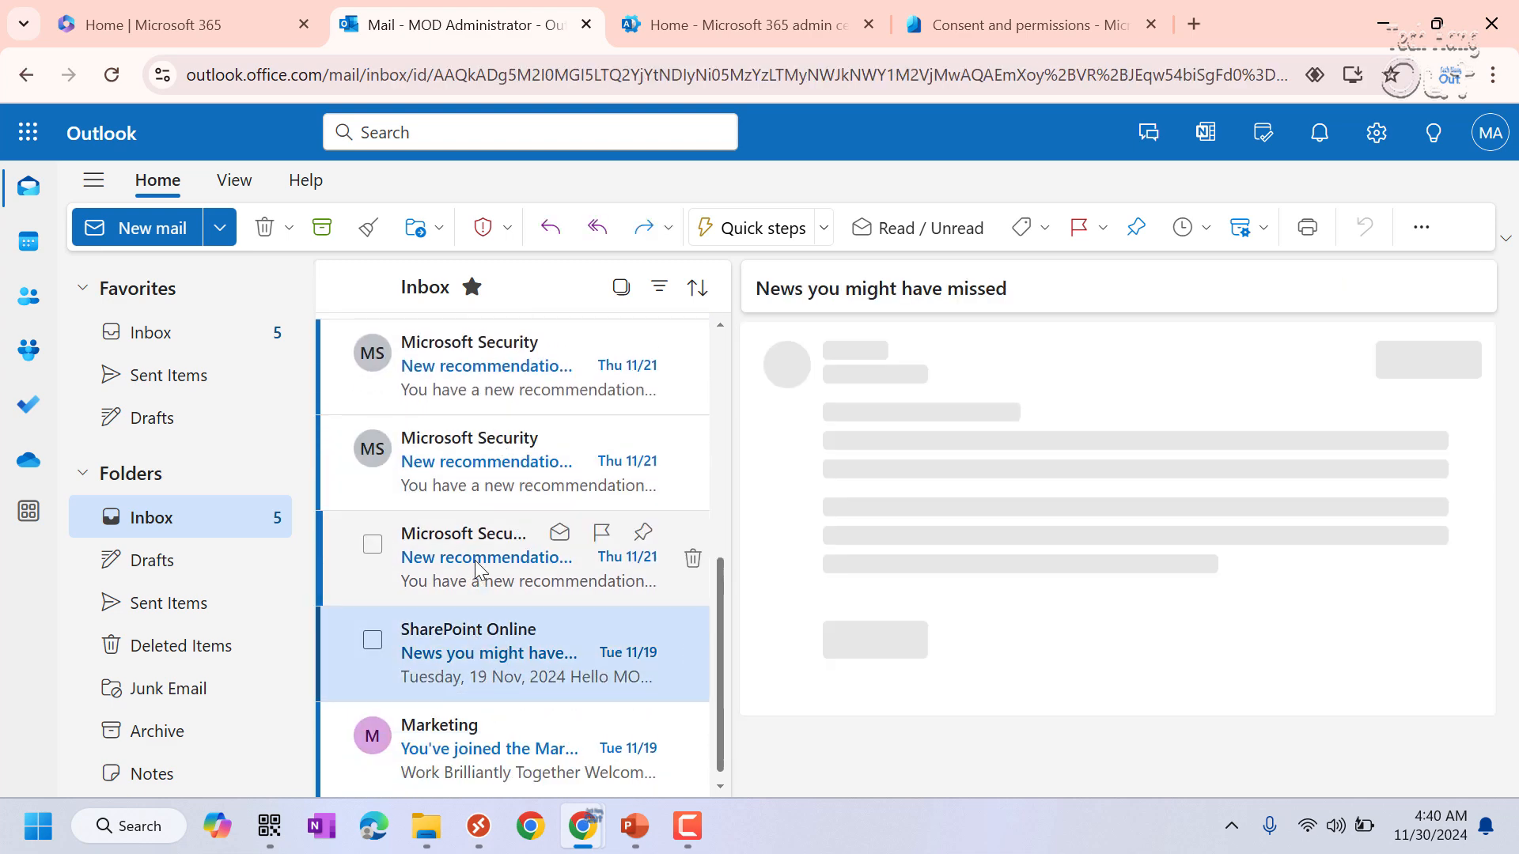
click(484, 558)
click(490, 383)
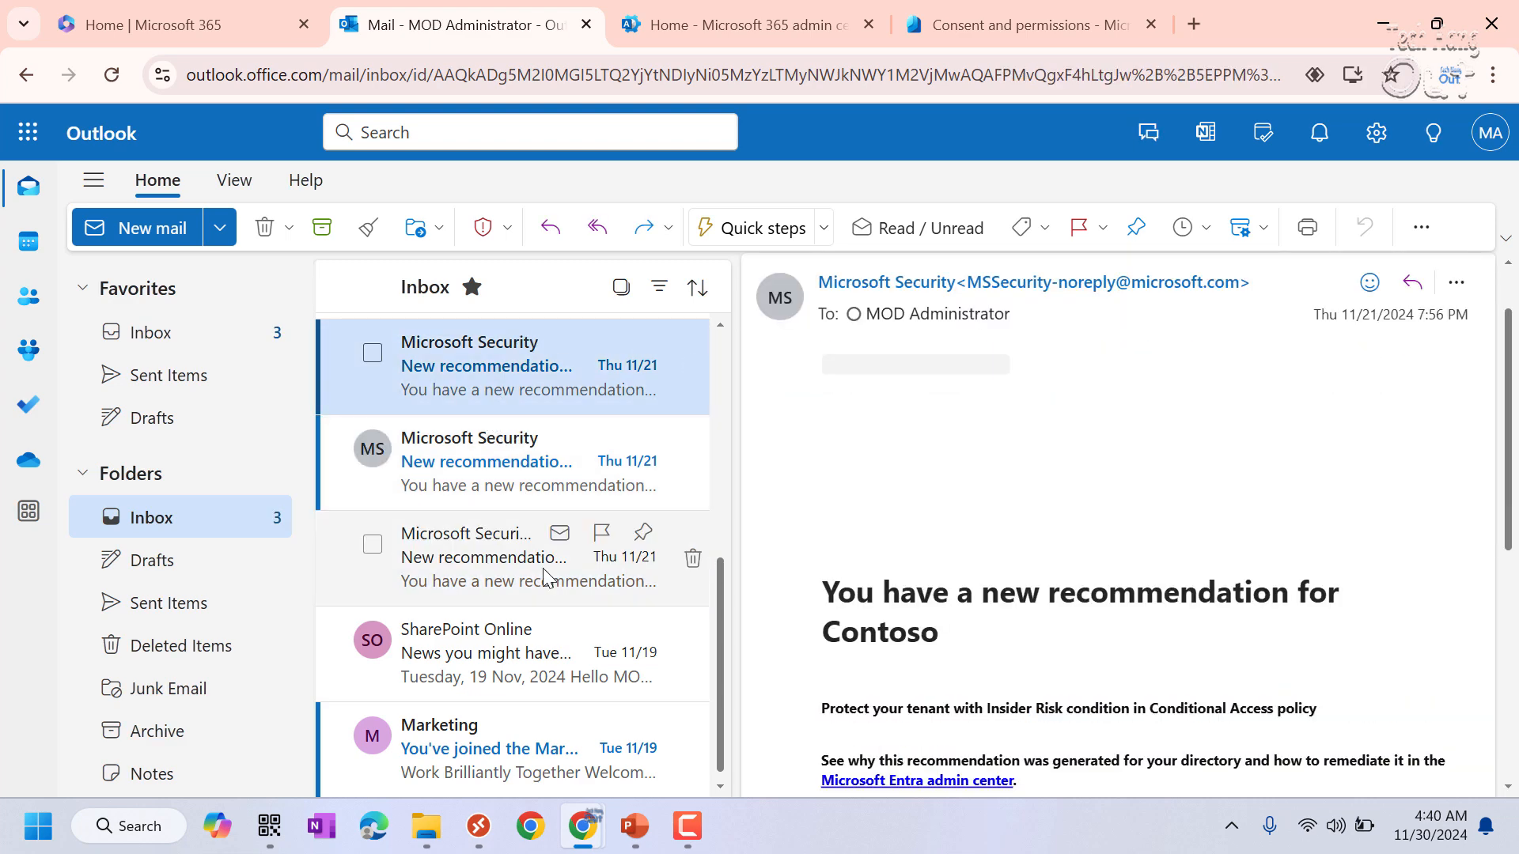
click(477, 758)
click(484, 460)
click(496, 546)
scroll(500, 467, up, 5)
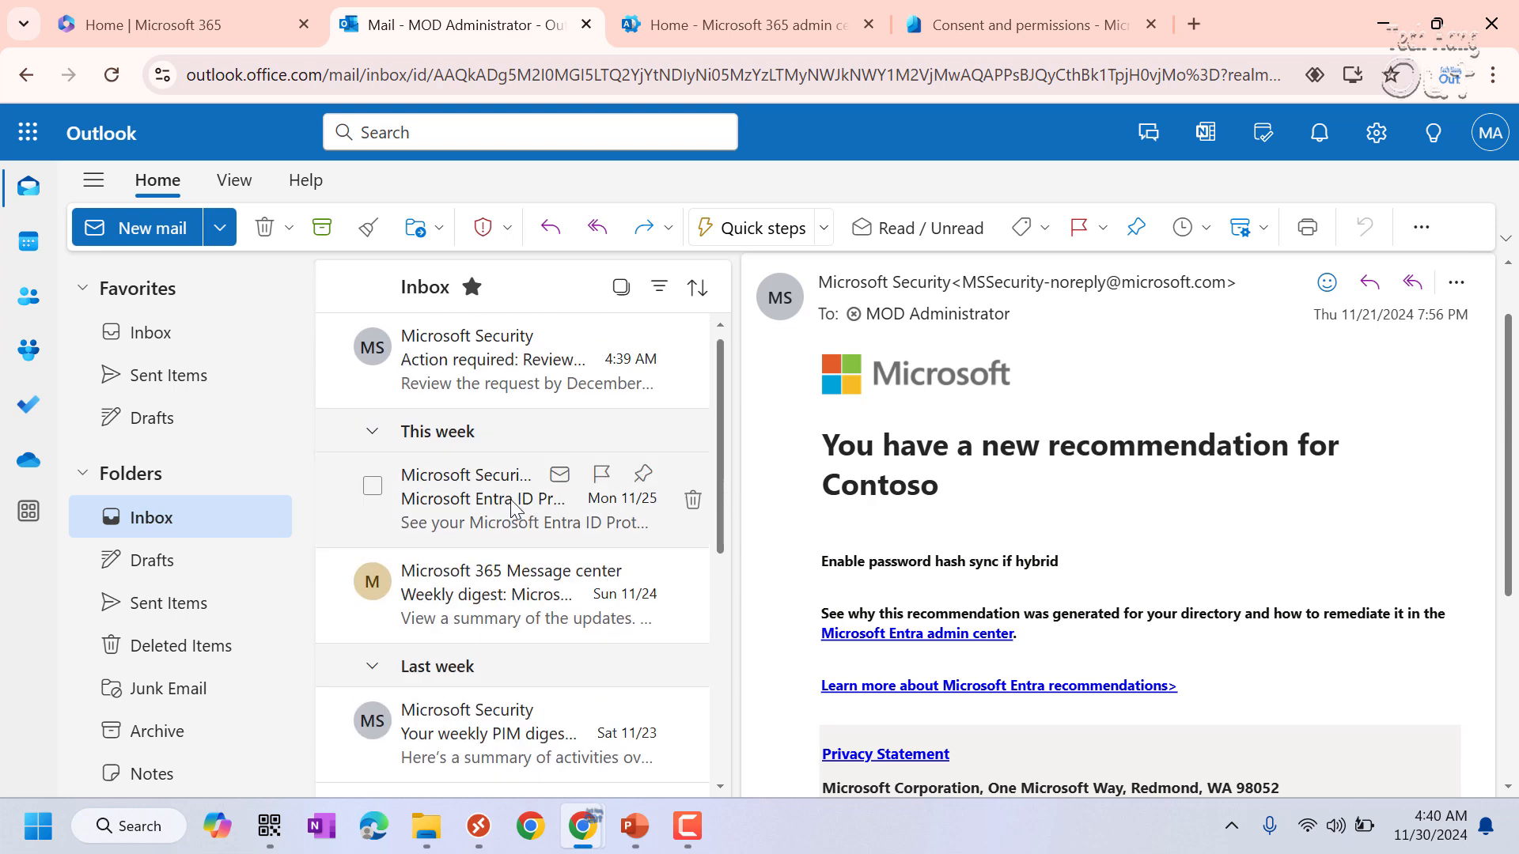
click(495, 392)
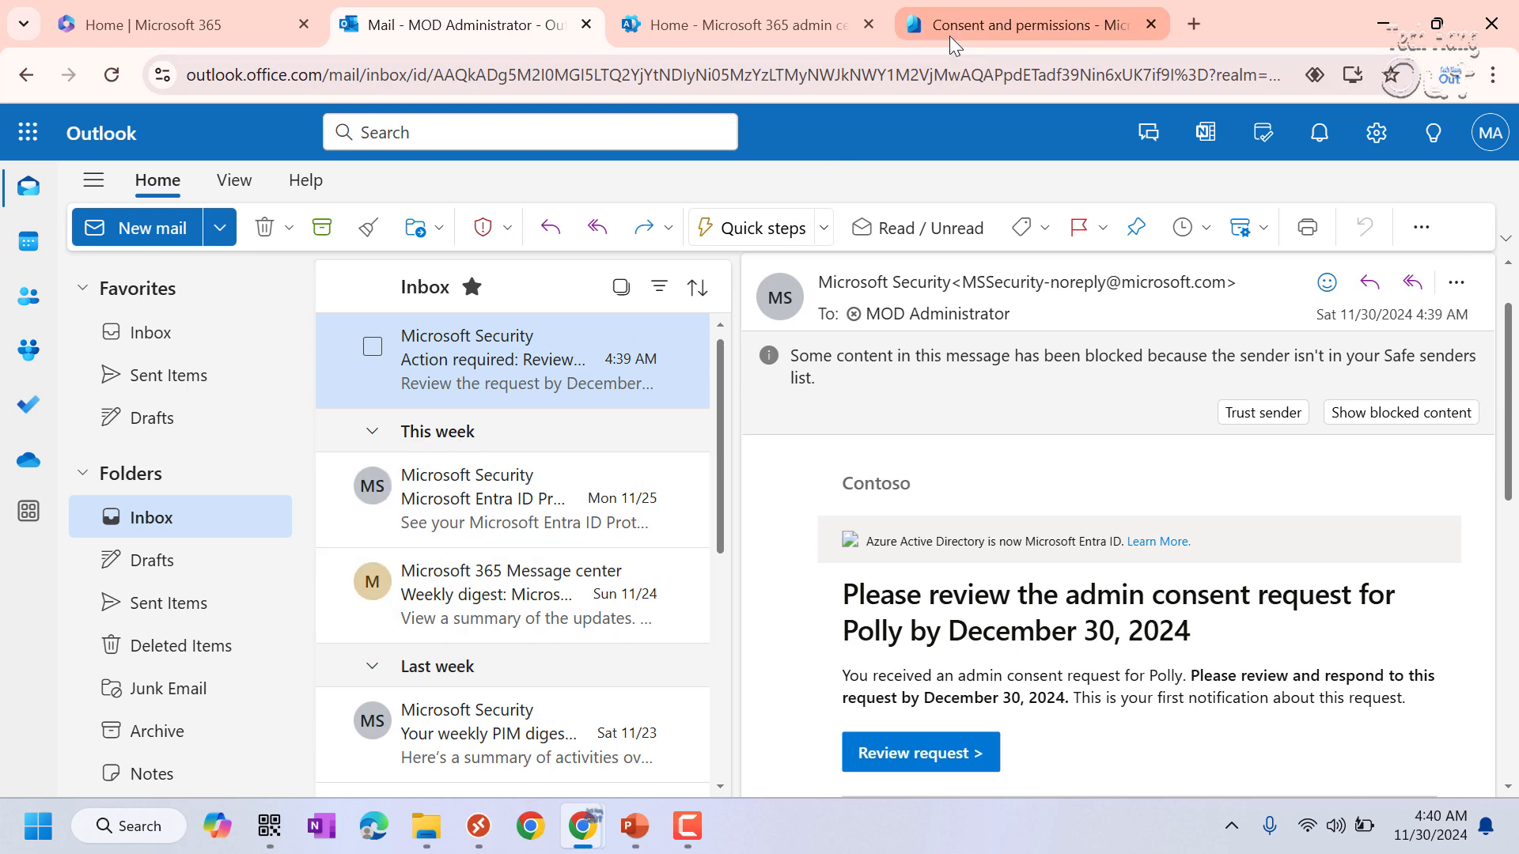
Step: Switch to the Microsoft Entra admin center and view the pending admin consent requests under Enterprise applications
click(977, 28)
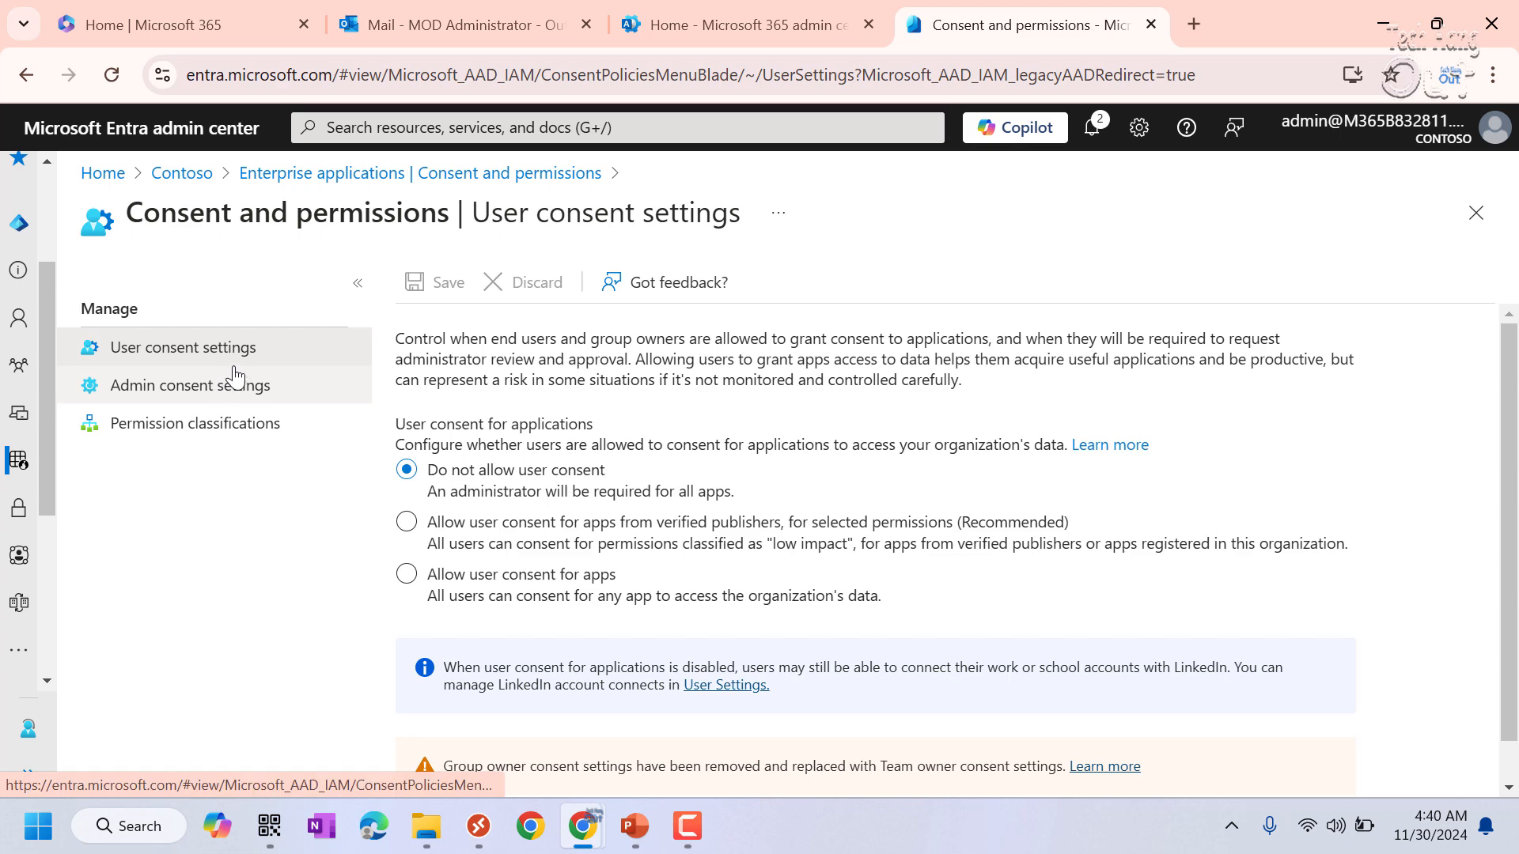
click(332, 174)
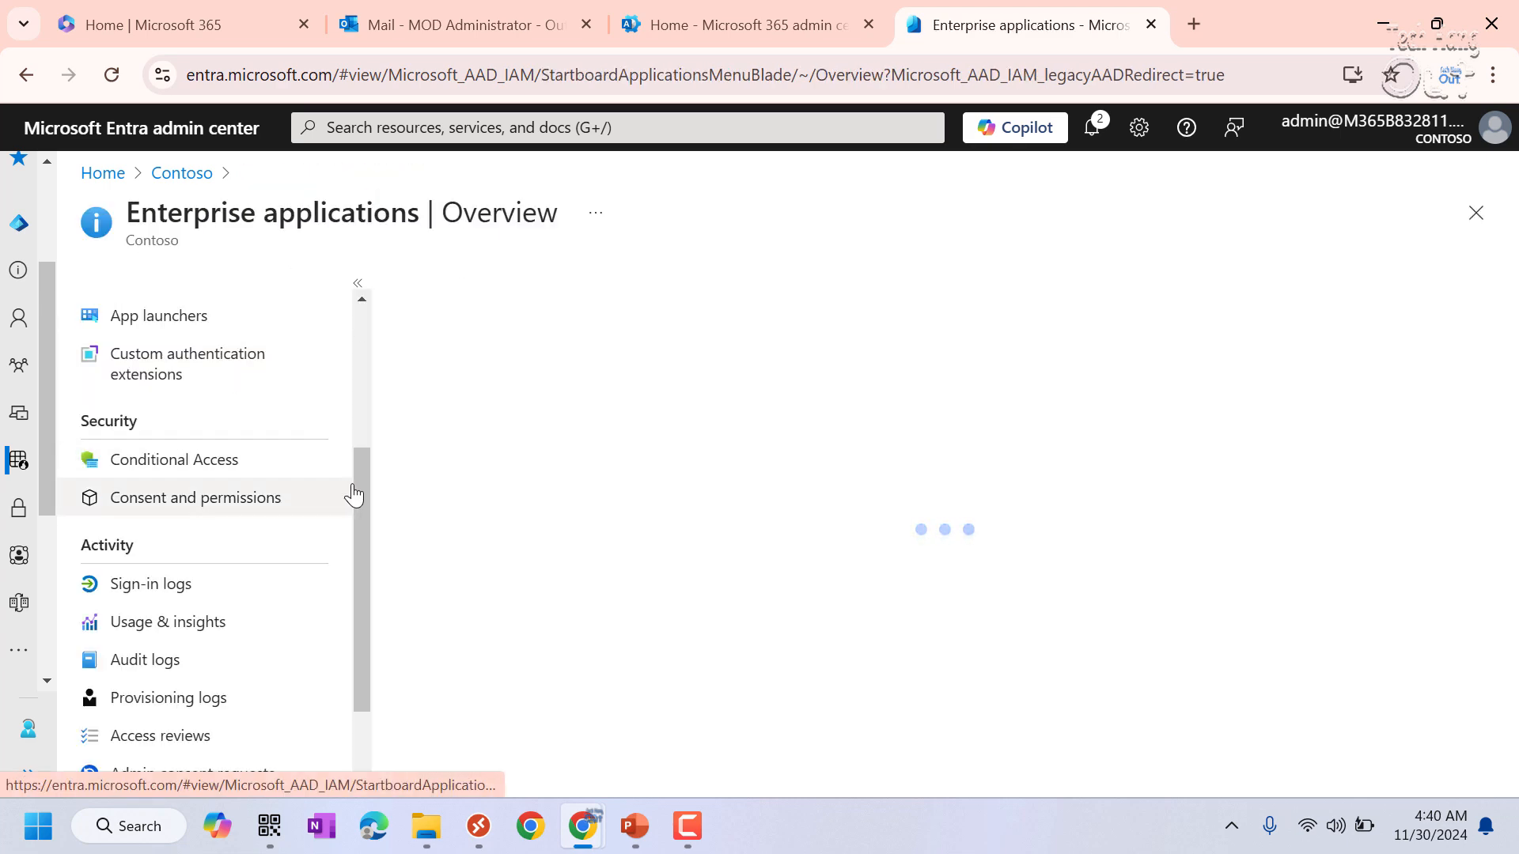
drag(359, 484, 364, 572)
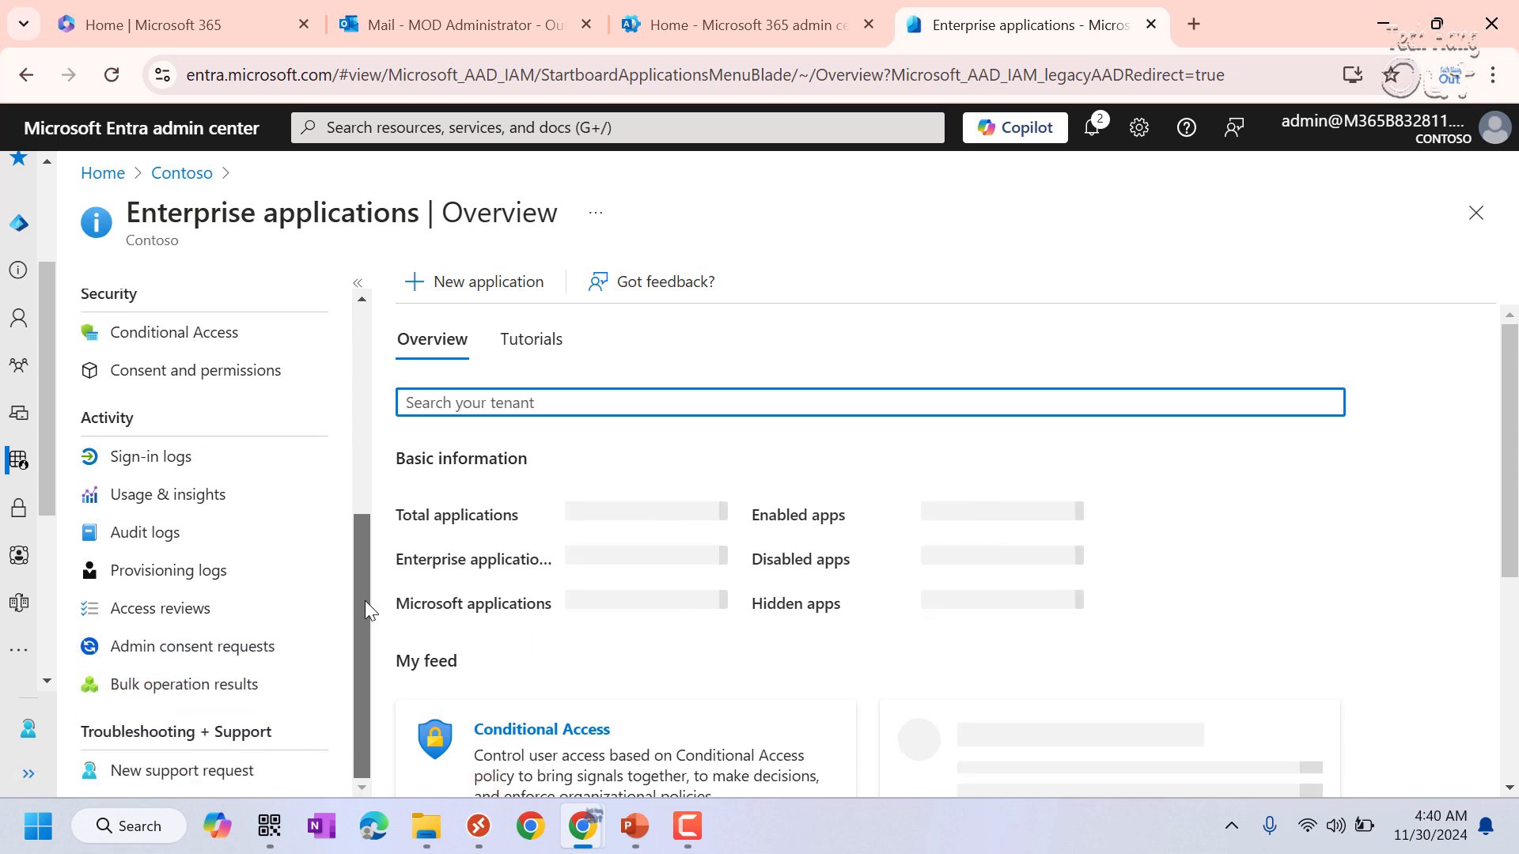
click(163, 657)
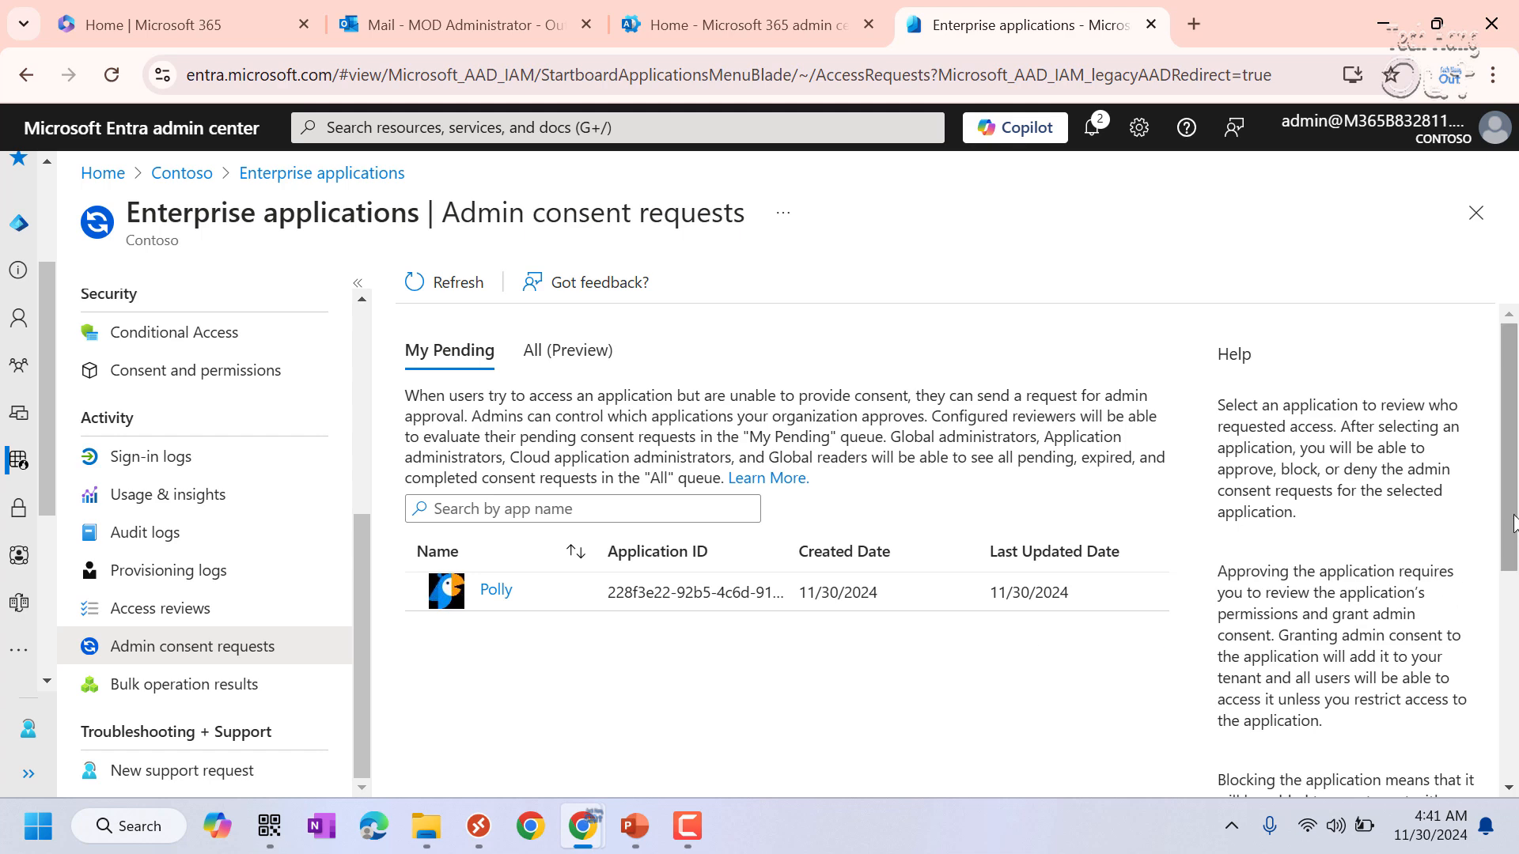
Step: Return to Outlook, reload the mailbox, check the folder list, and reopen the admin consent request e-mail for Polly
click(454, 27)
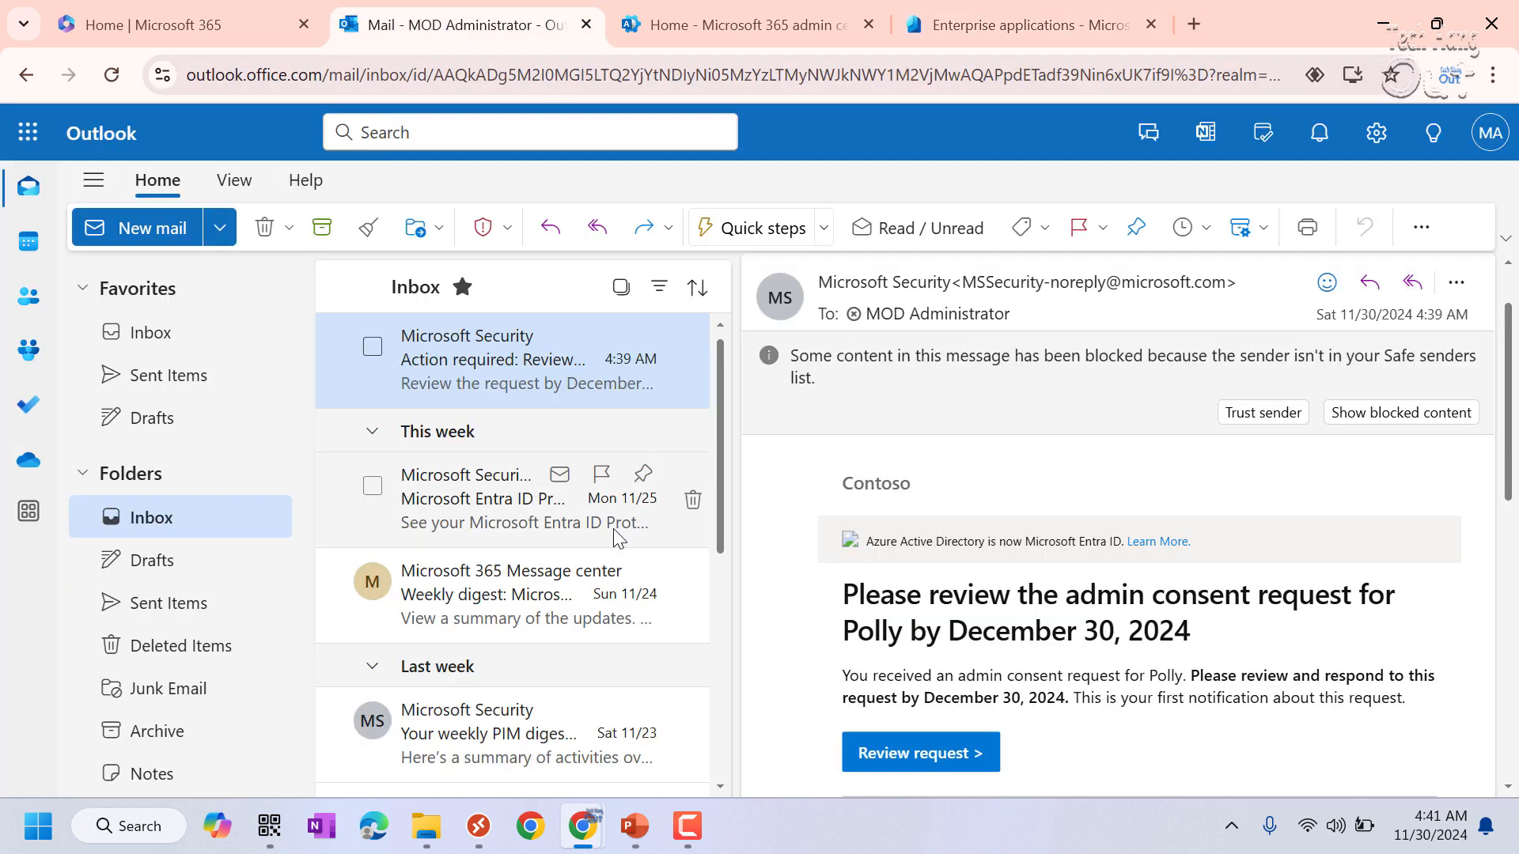
click(111, 74)
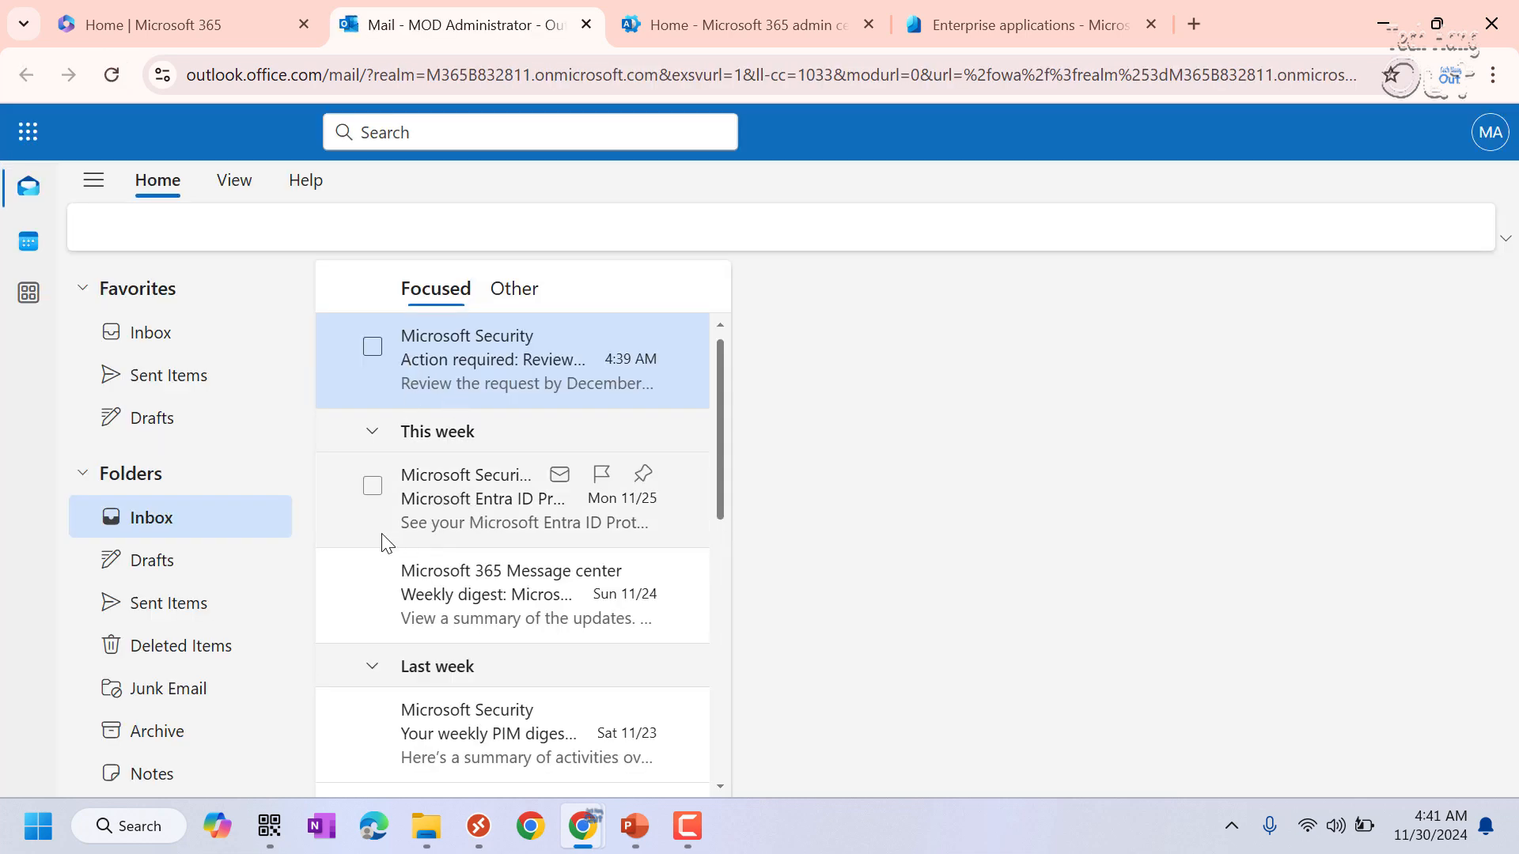
scroll(266, 590, down, 1)
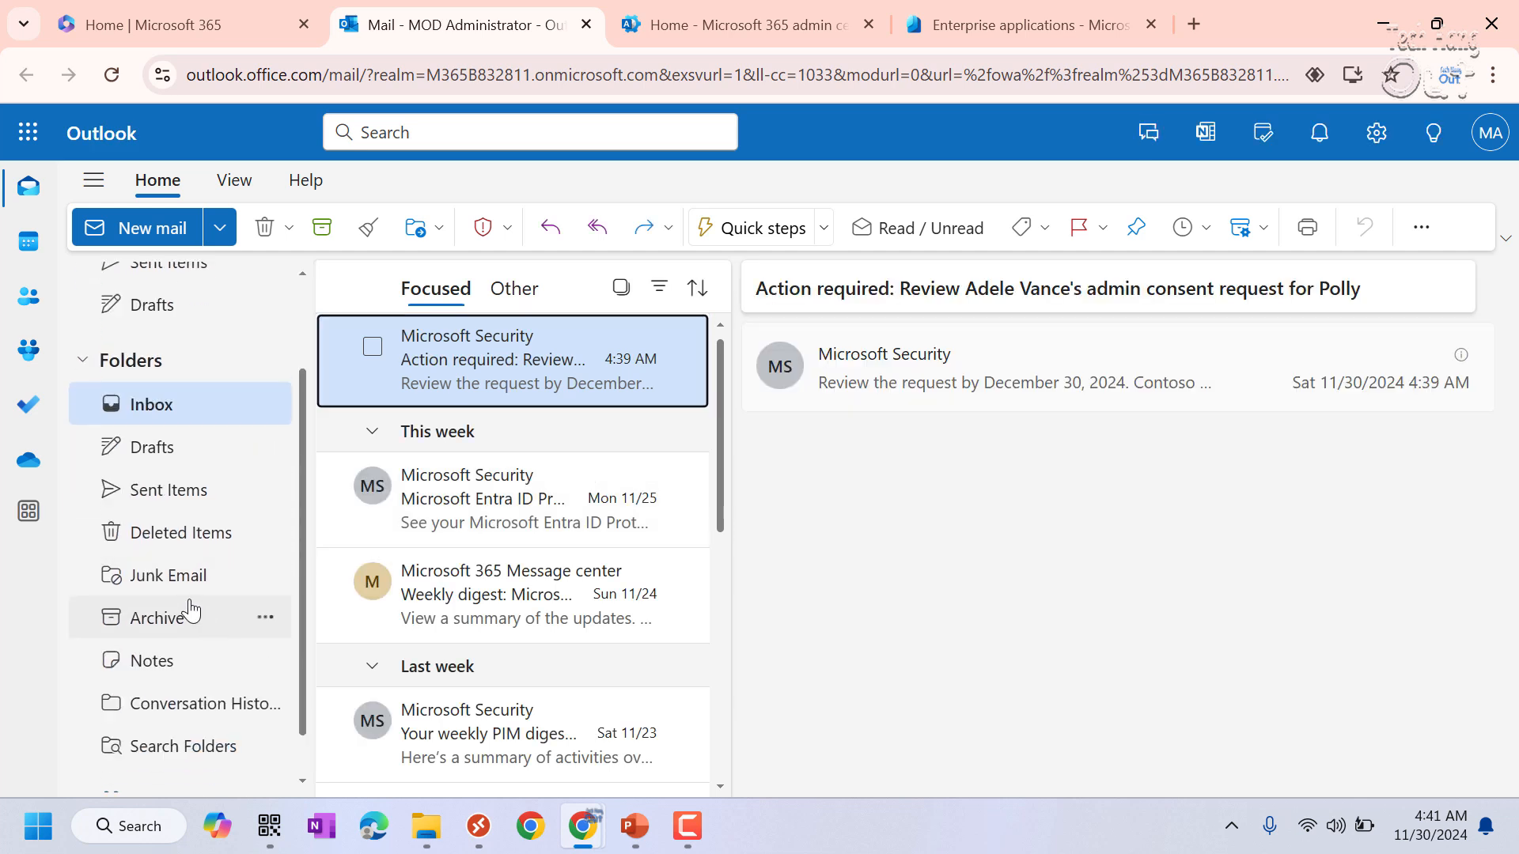
scroll(201, 656, down, 1)
scroll(187, 609, up, 2)
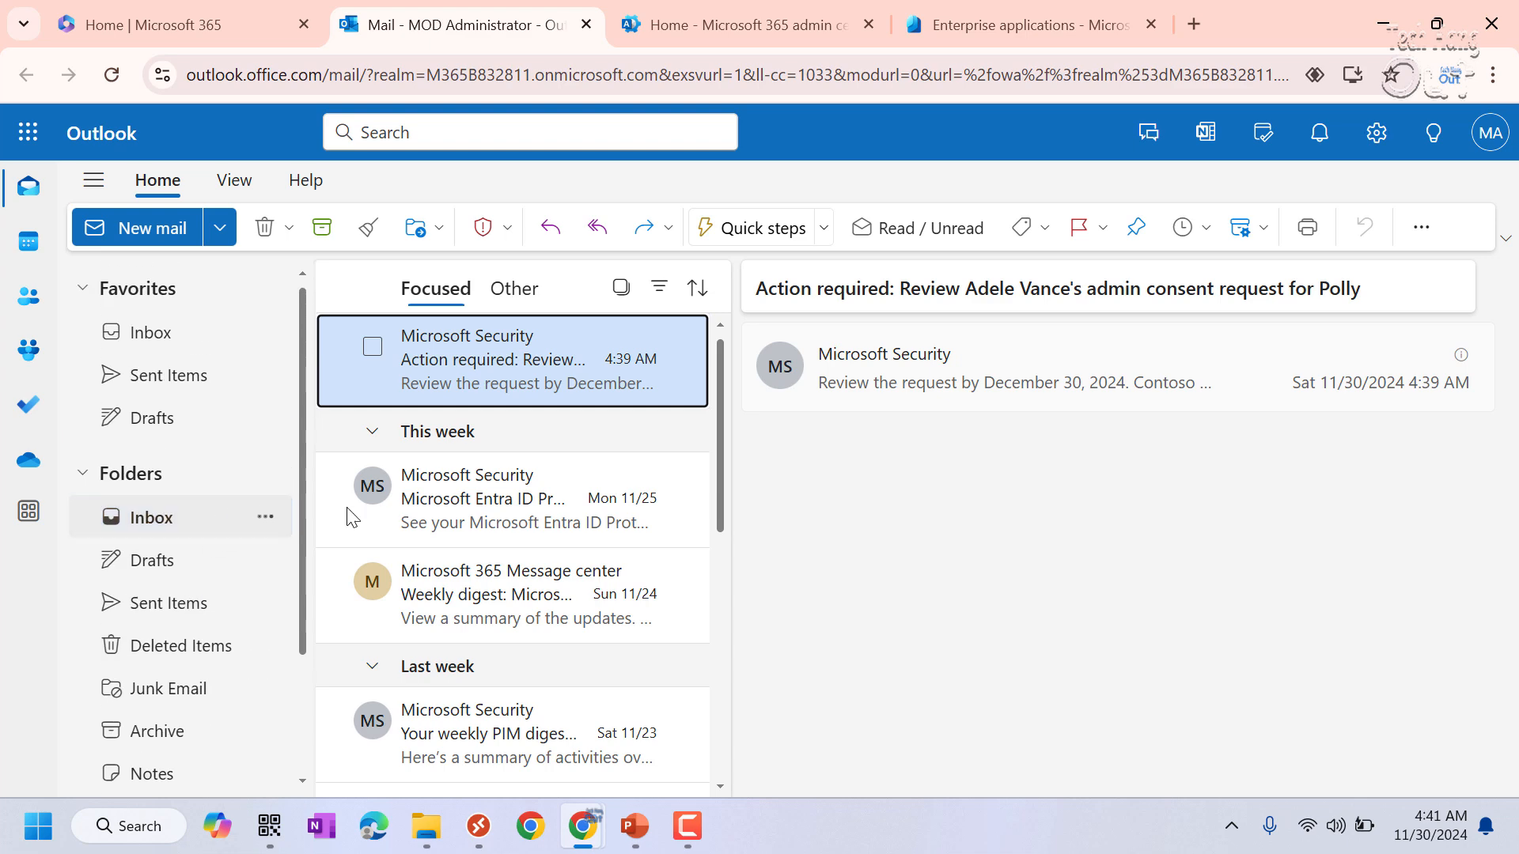
click(500, 537)
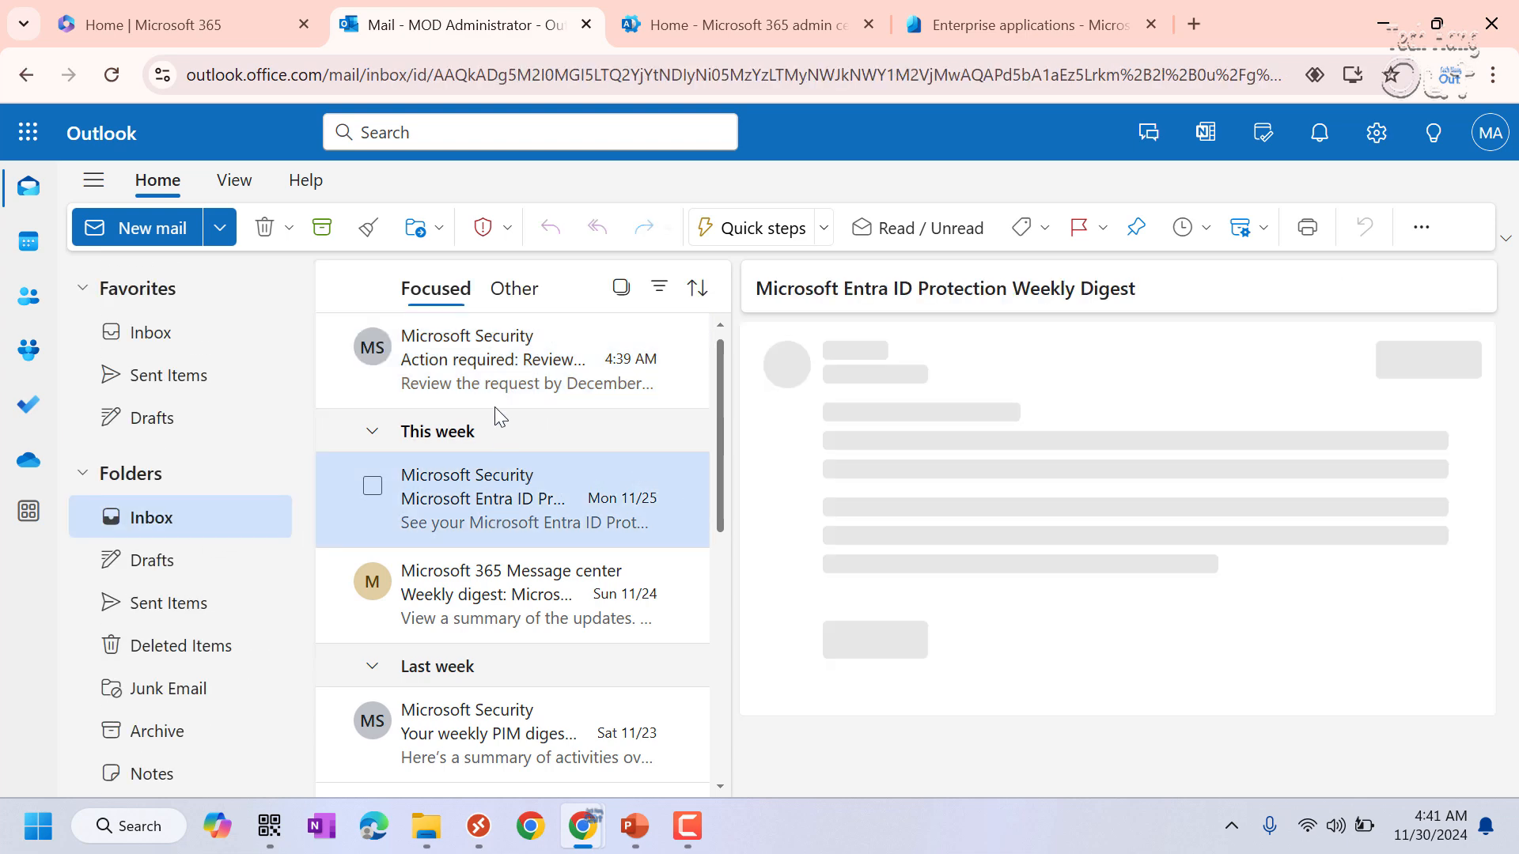
click(496, 392)
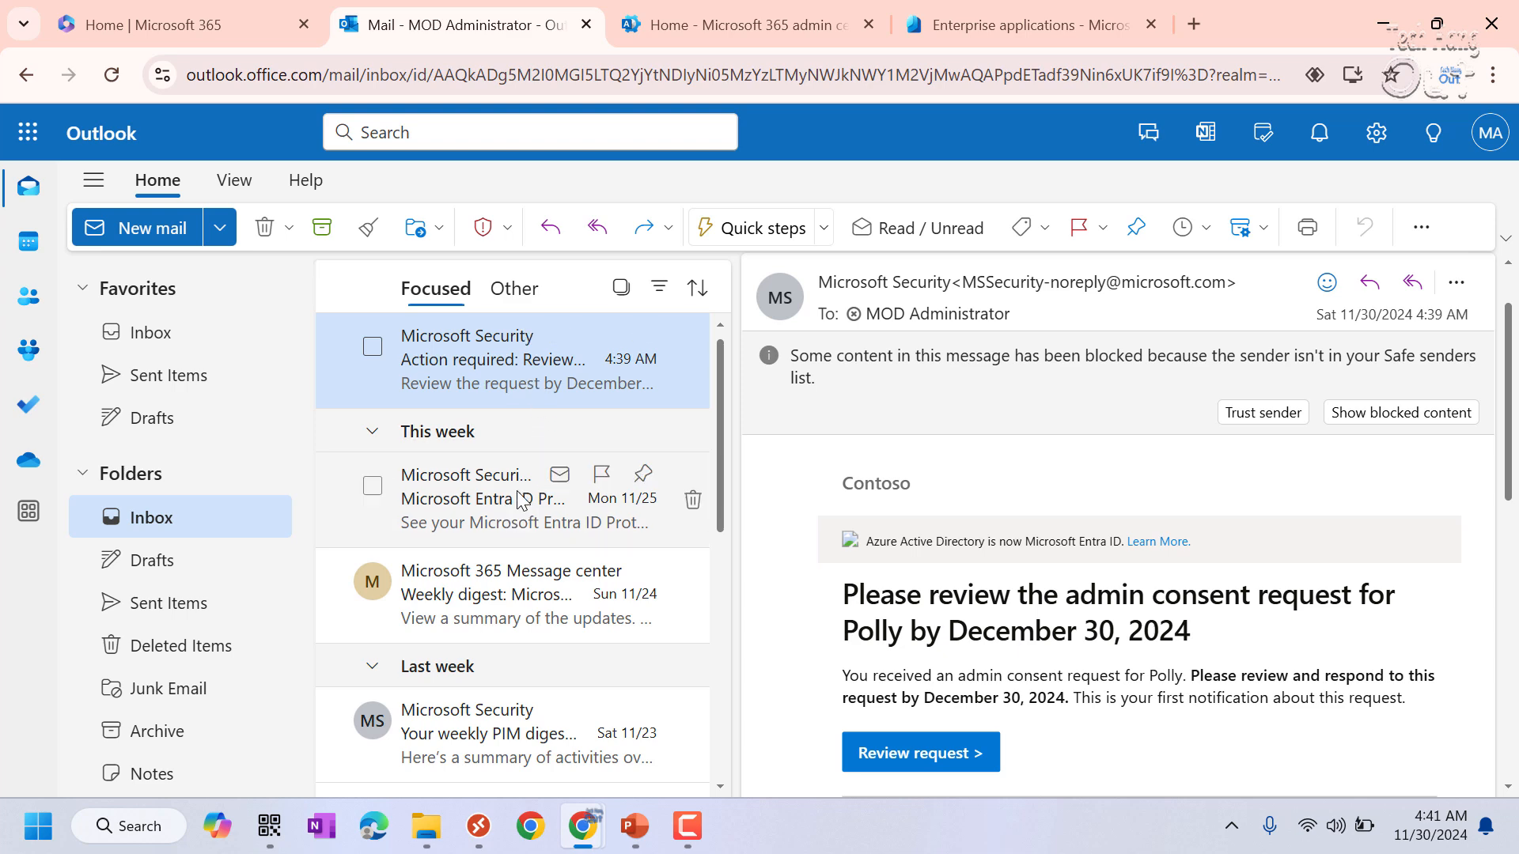
Step: View the Microsoft Entra ID Protection weekly digest e-mail, and reopen the Polly admin consent request message
click(487, 490)
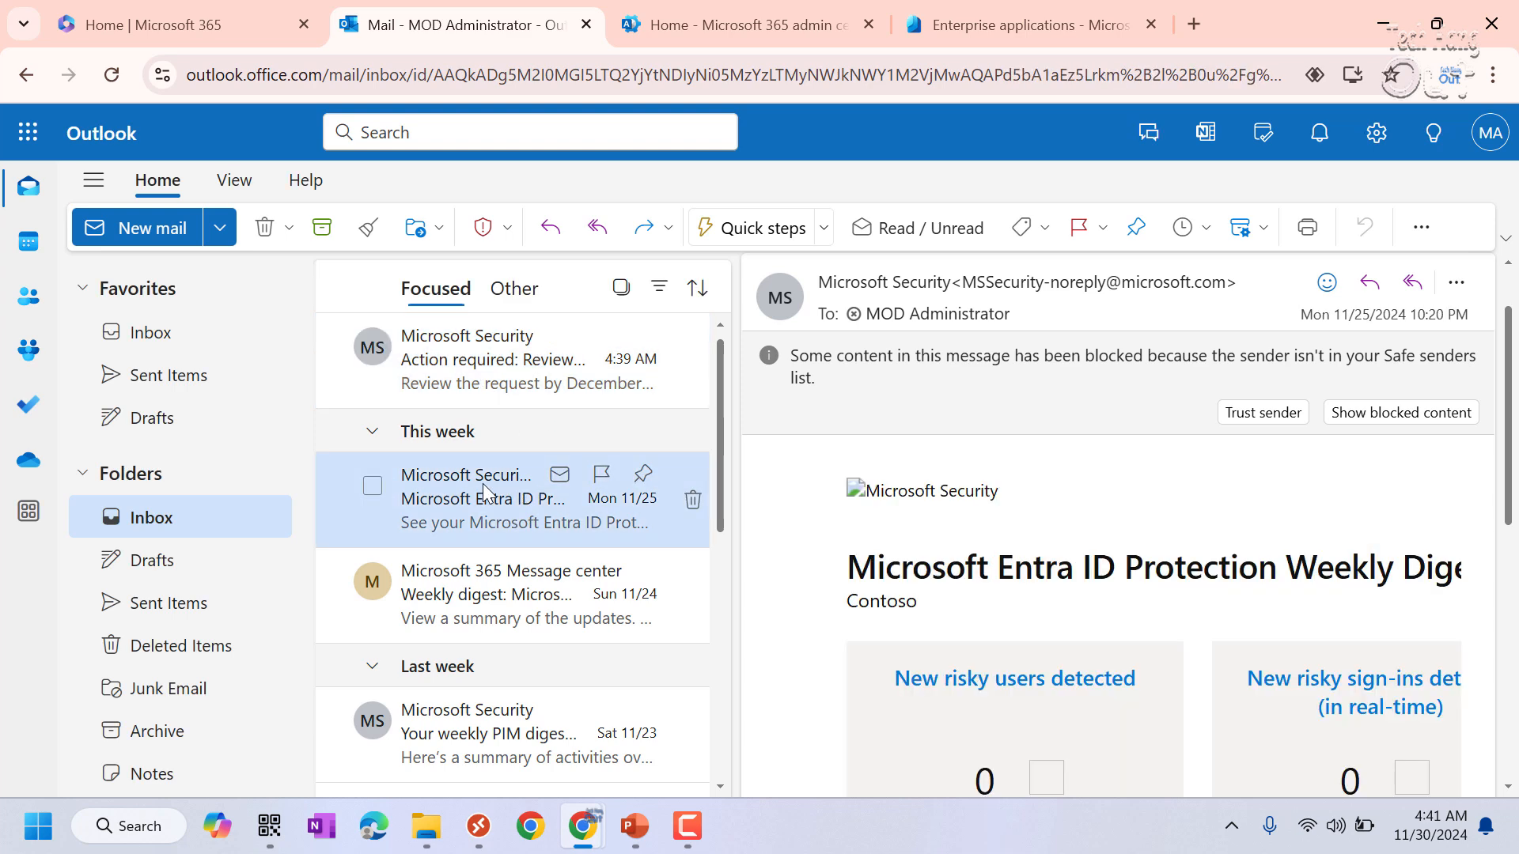
click(480, 389)
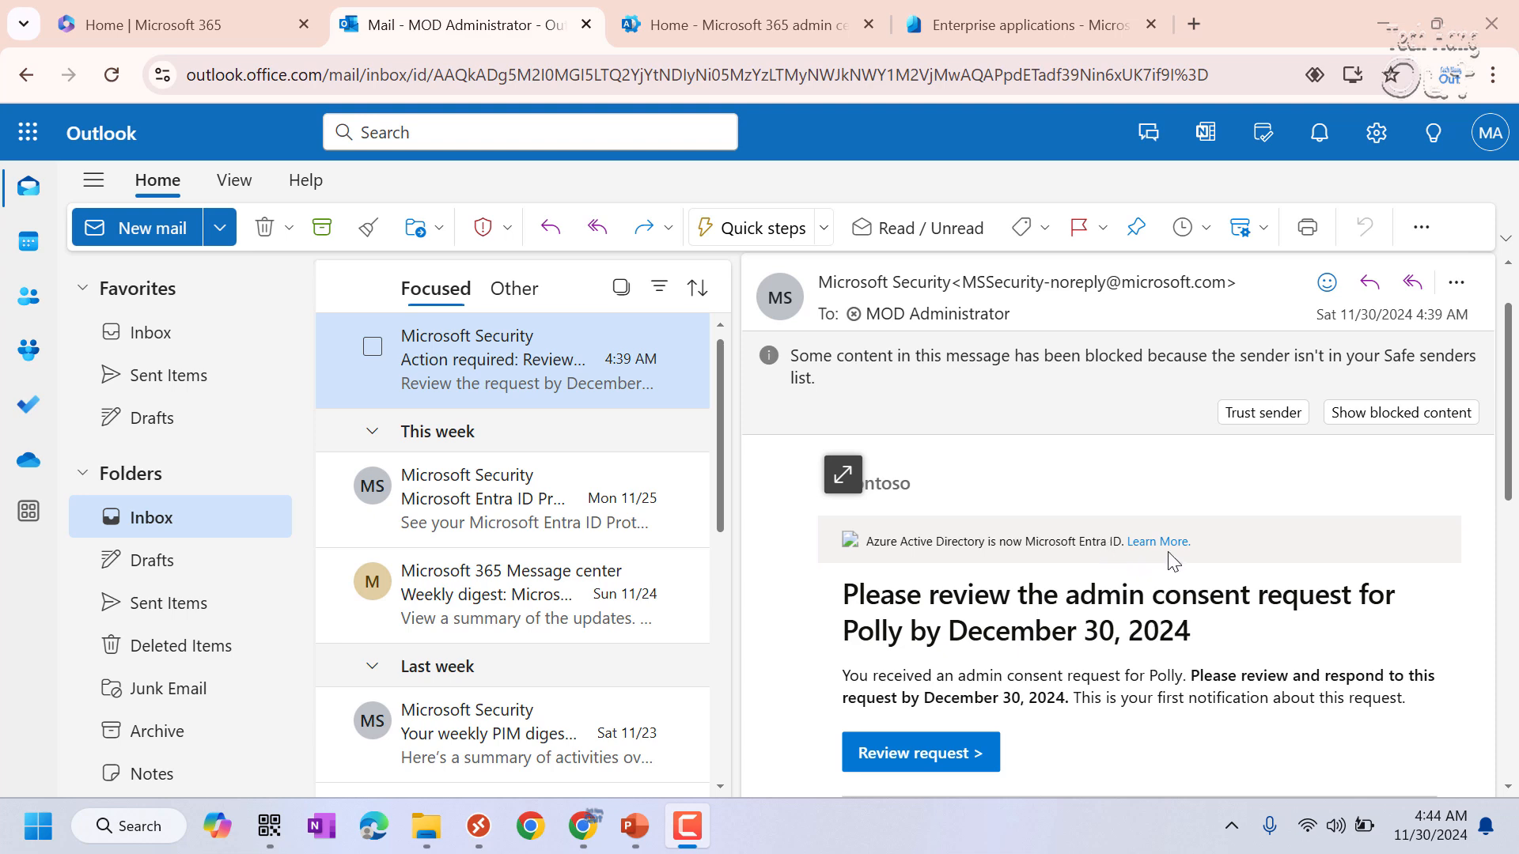
click(1032, 408)
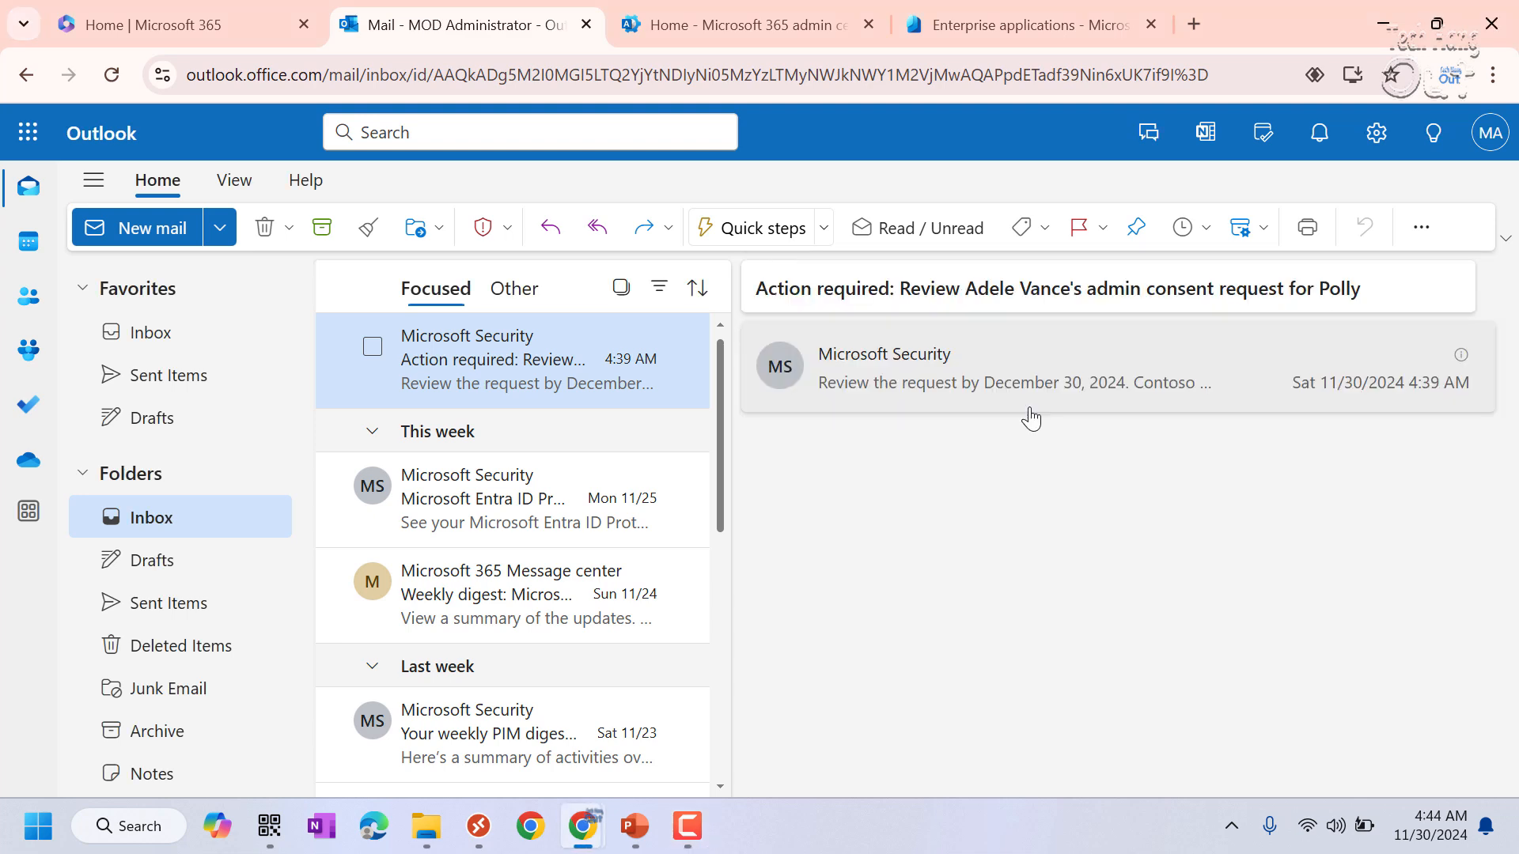
click(885, 404)
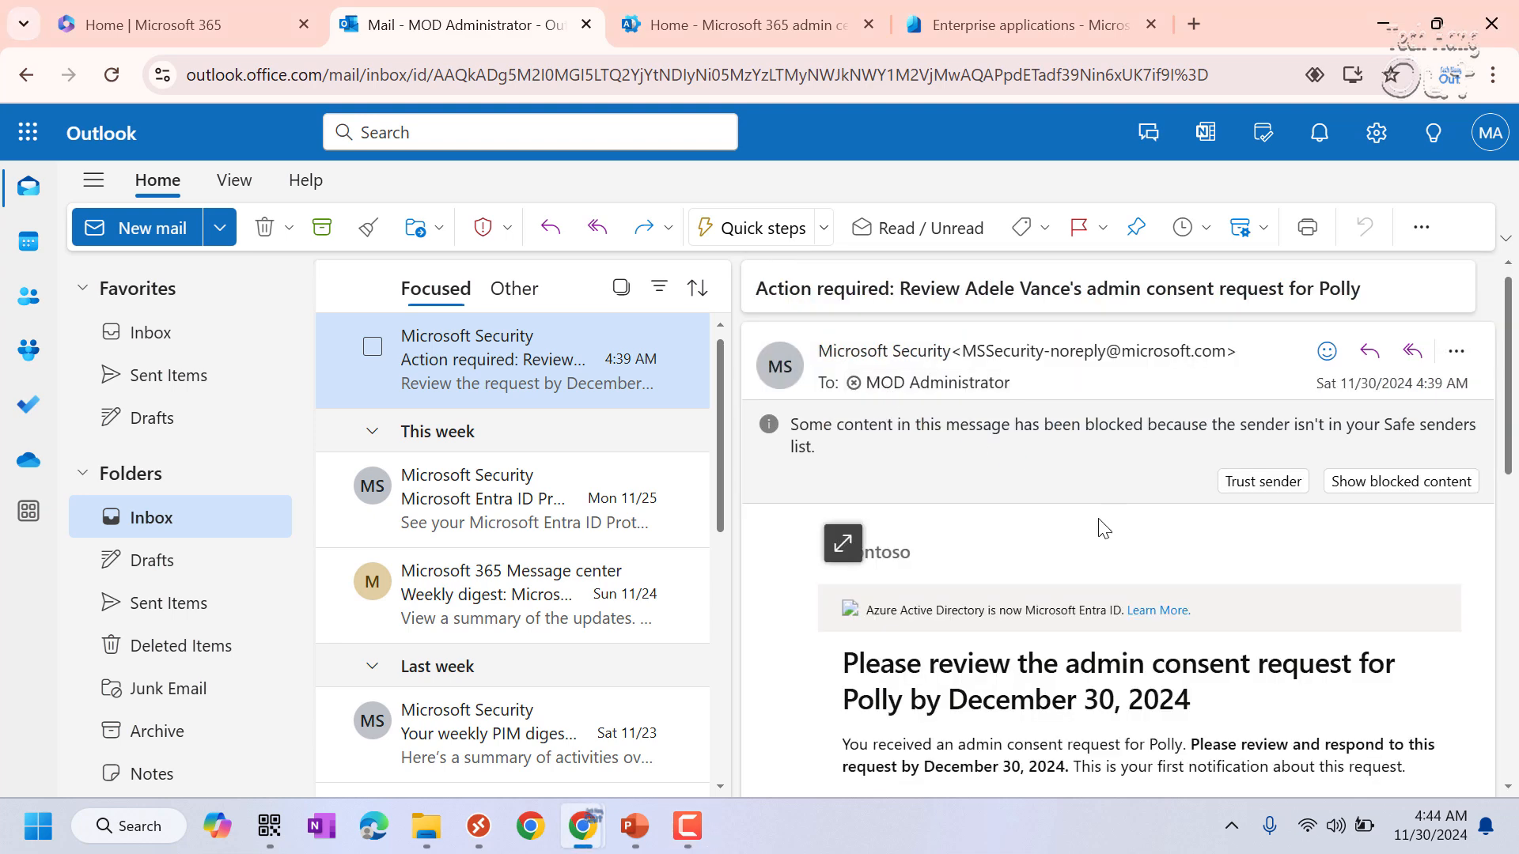
Step: Examine the review deadline and the requester's name and e-mail address in the Polly consent request e-mail
scroll(1105, 529, down, 3)
scroll(1178, 507, down, 2)
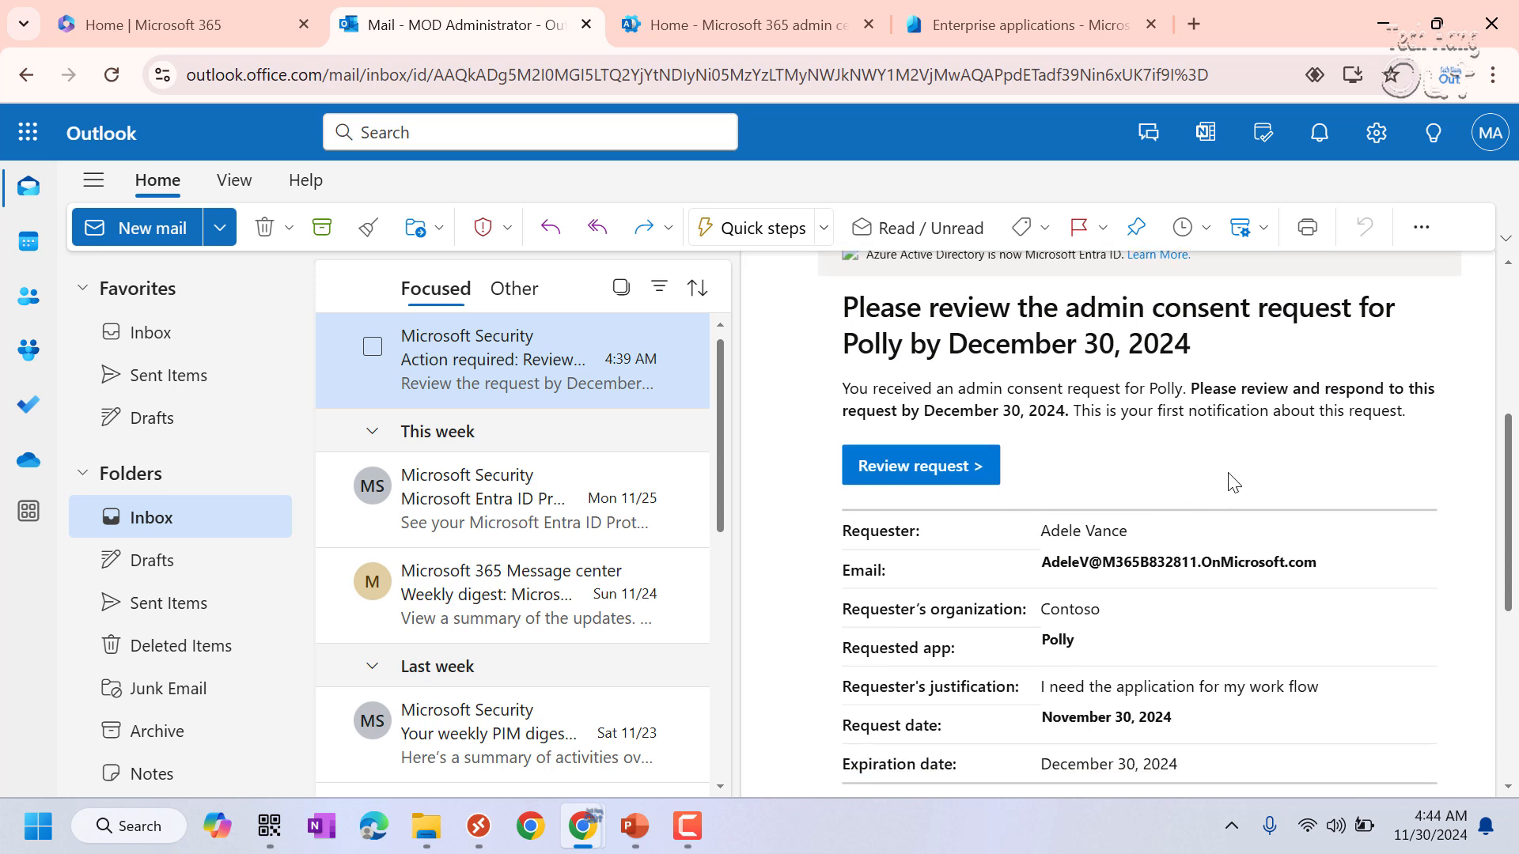
scroll(1228, 483, up, 2)
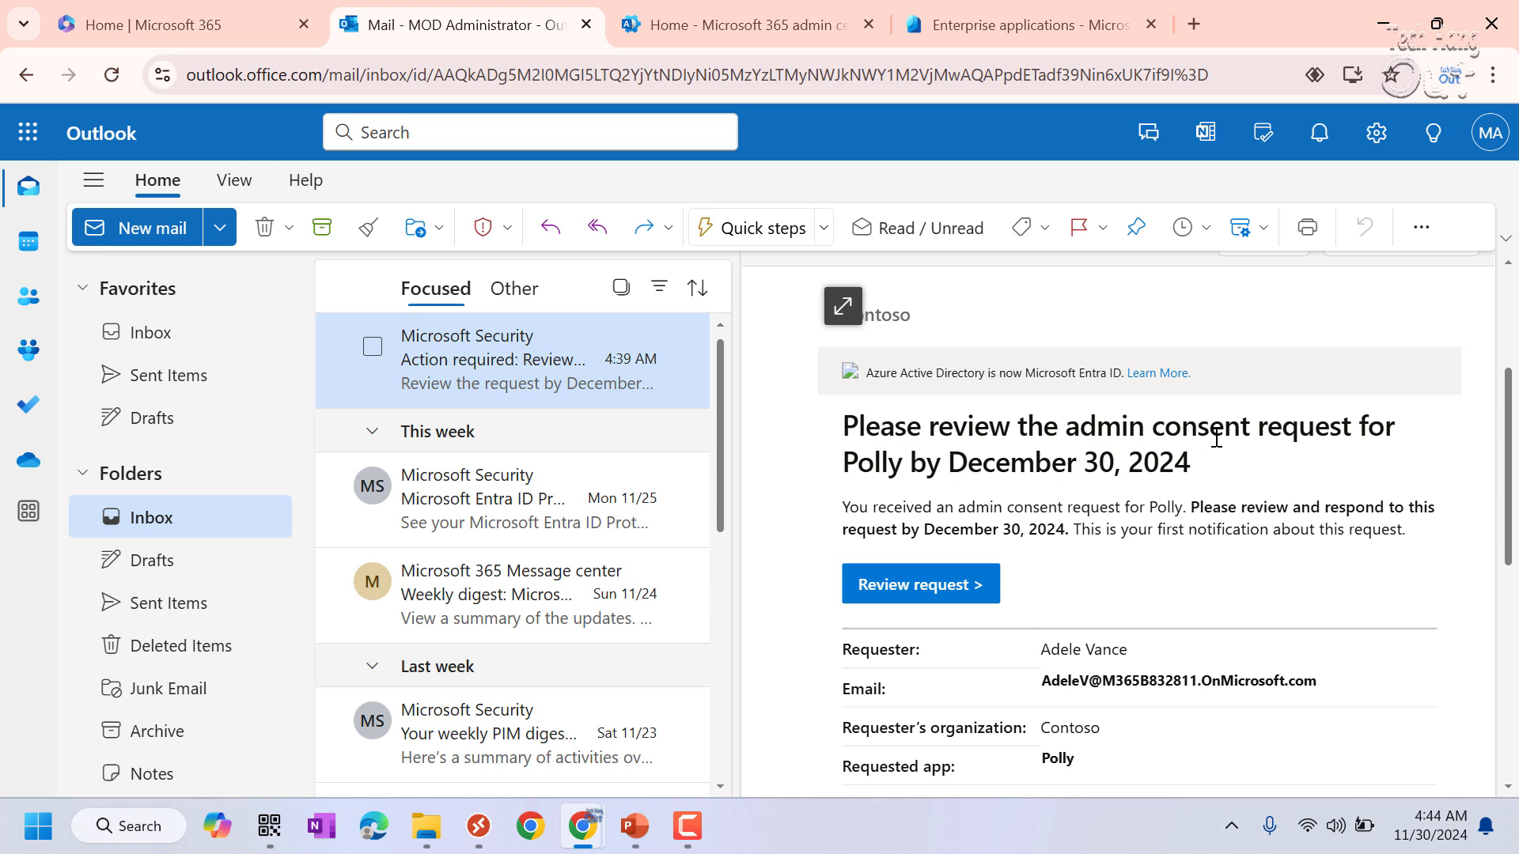
scroll(1371, 467, down, 2)
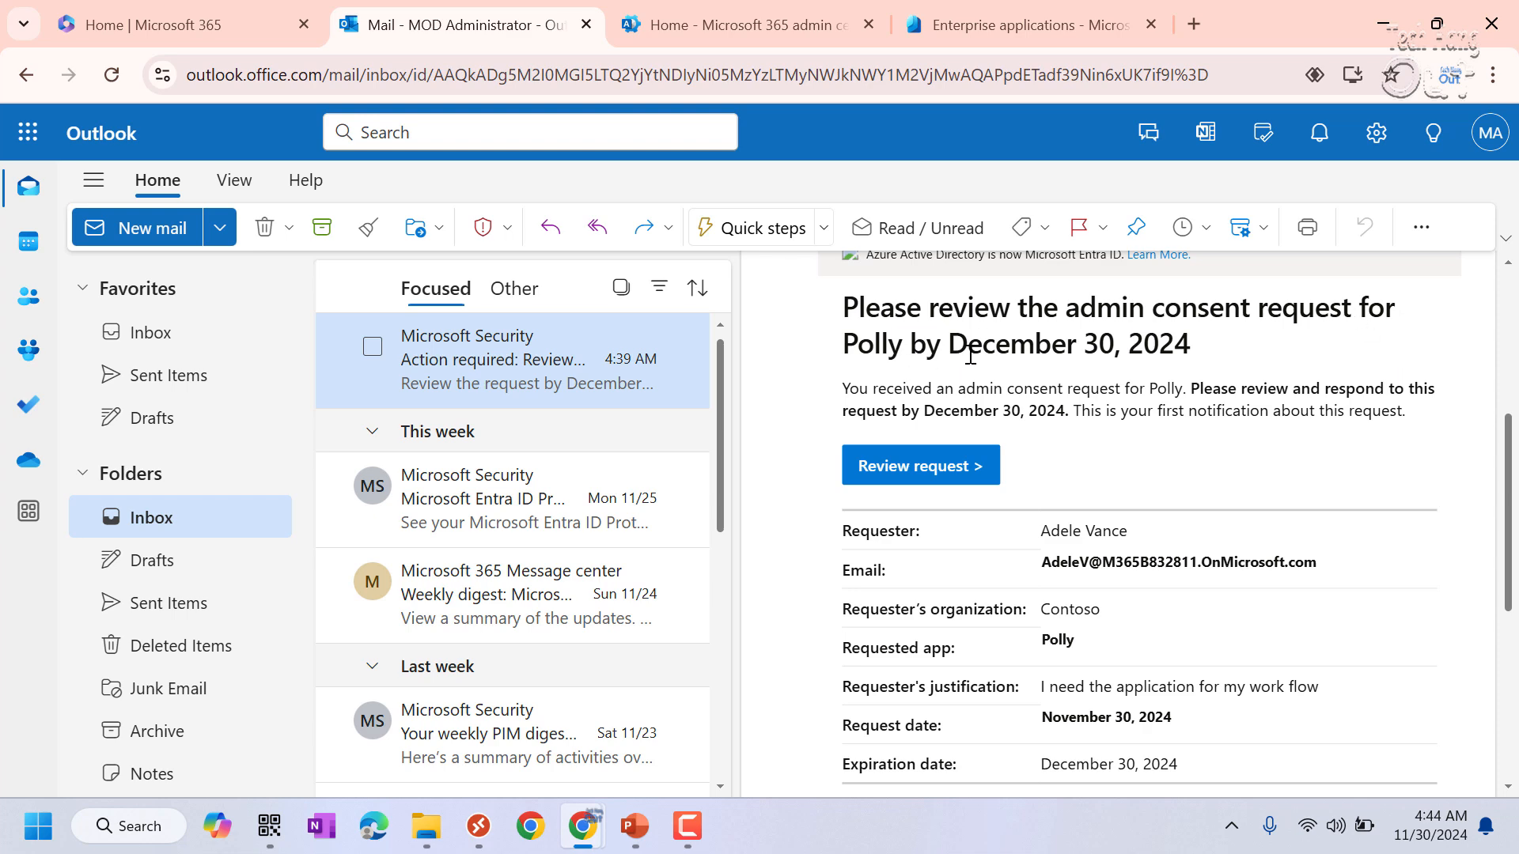
scroll(1326, 400, down, 2)
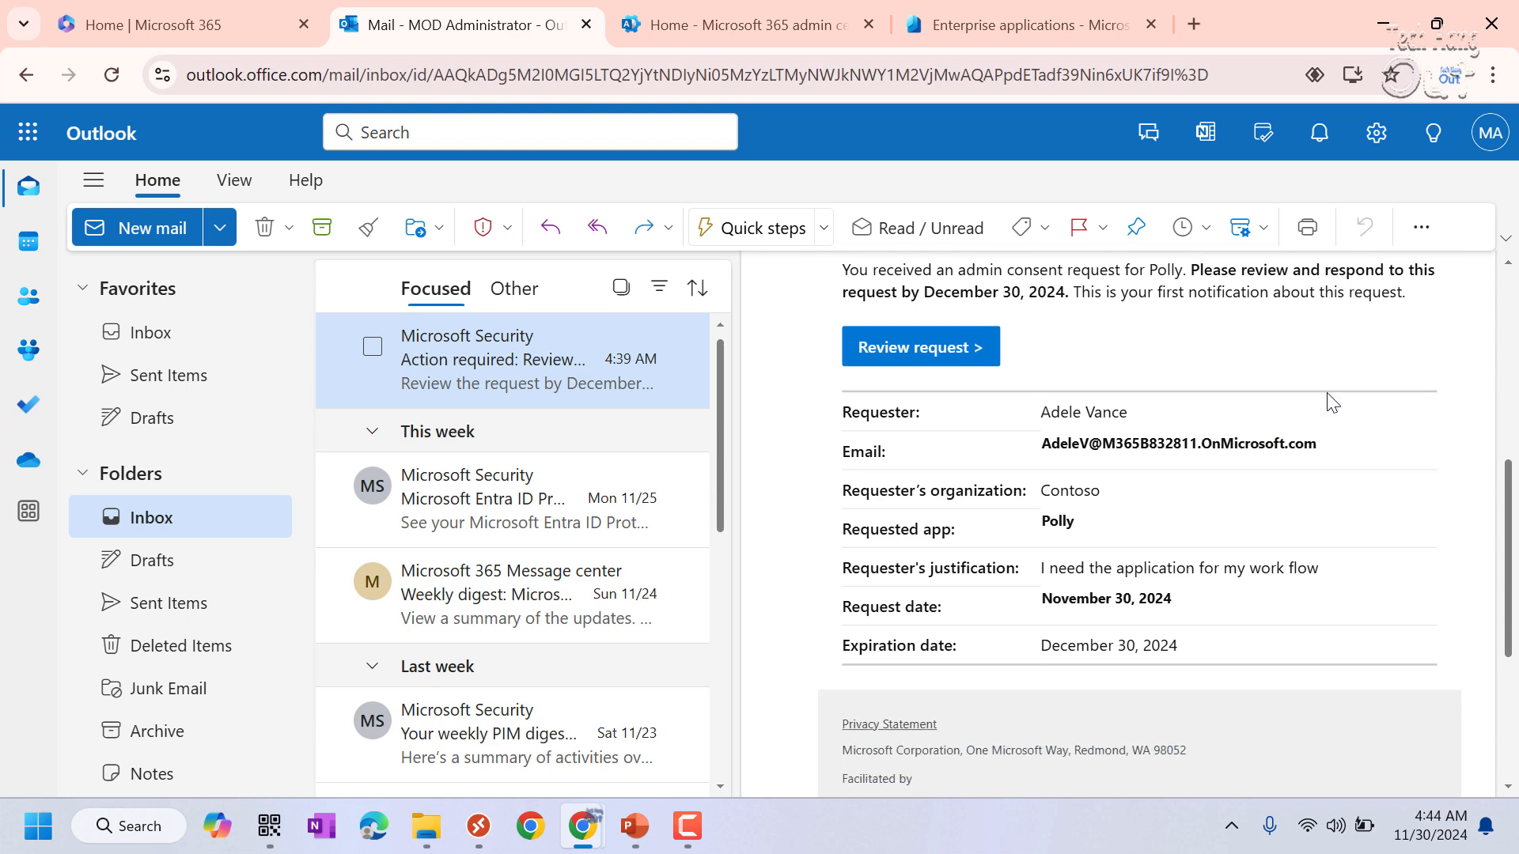
scroll(1186, 407, up, 3)
scroll(1039, 393, down, 4)
drag(1044, 443, 1333, 454)
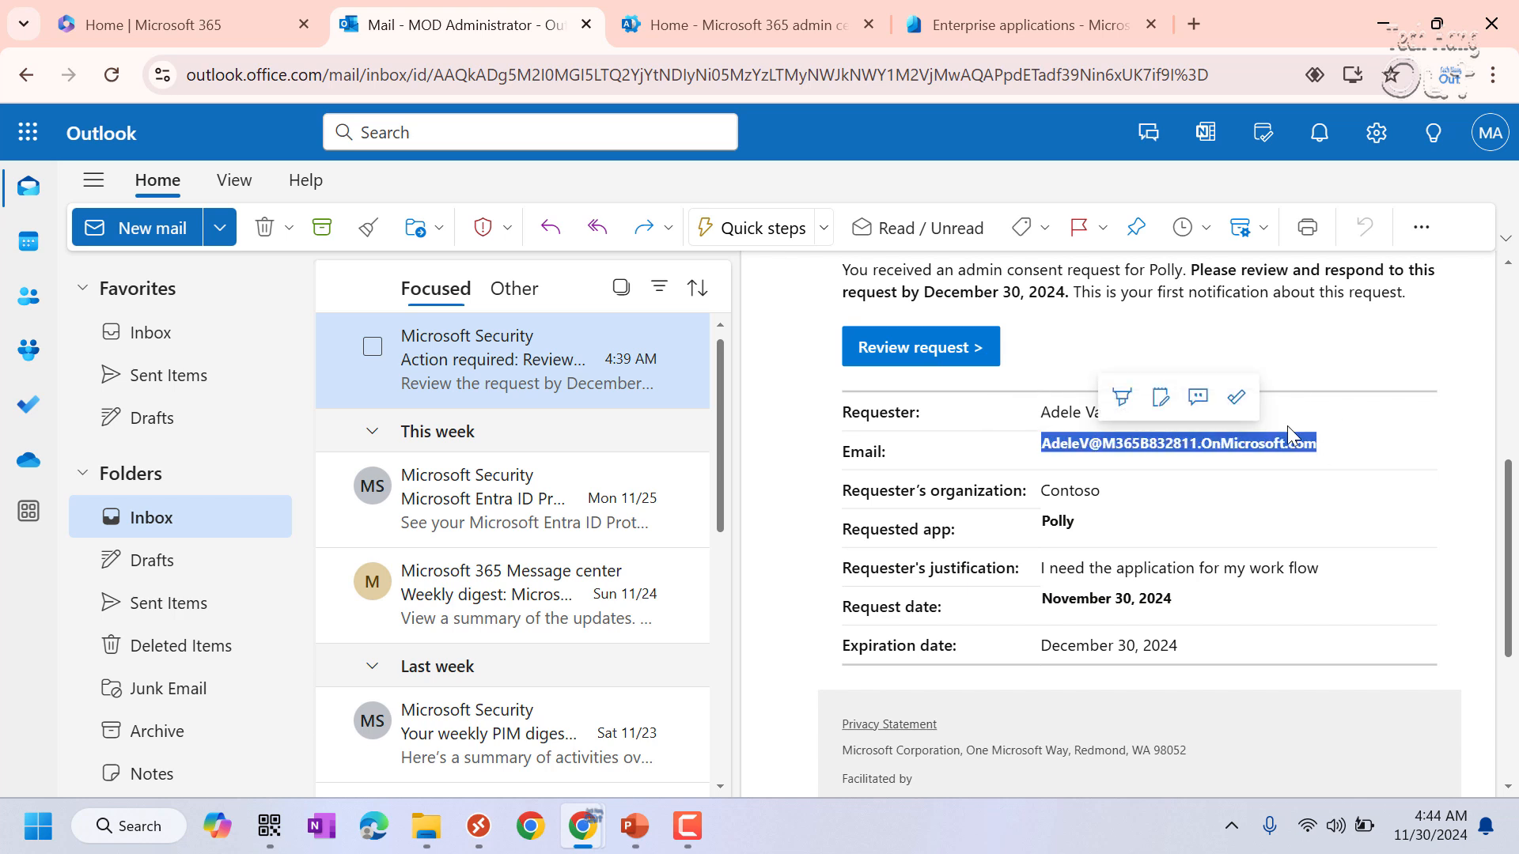
click(1412, 370)
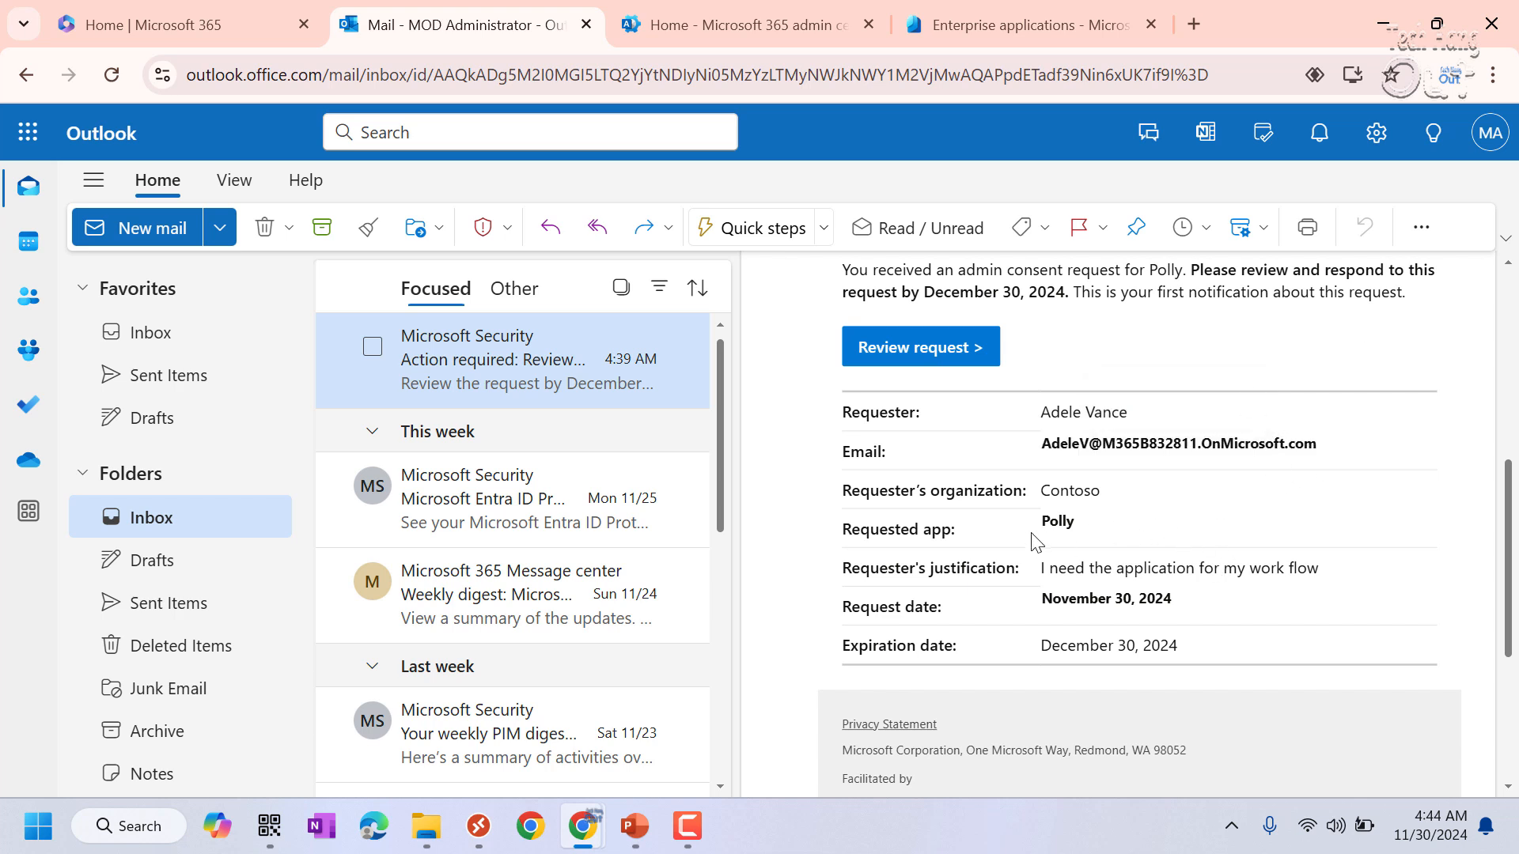
Step: Examine the requested app, the requester's justification, and the request and expiration dates in the consent request e-mail
scroll(1265, 503, down, 2)
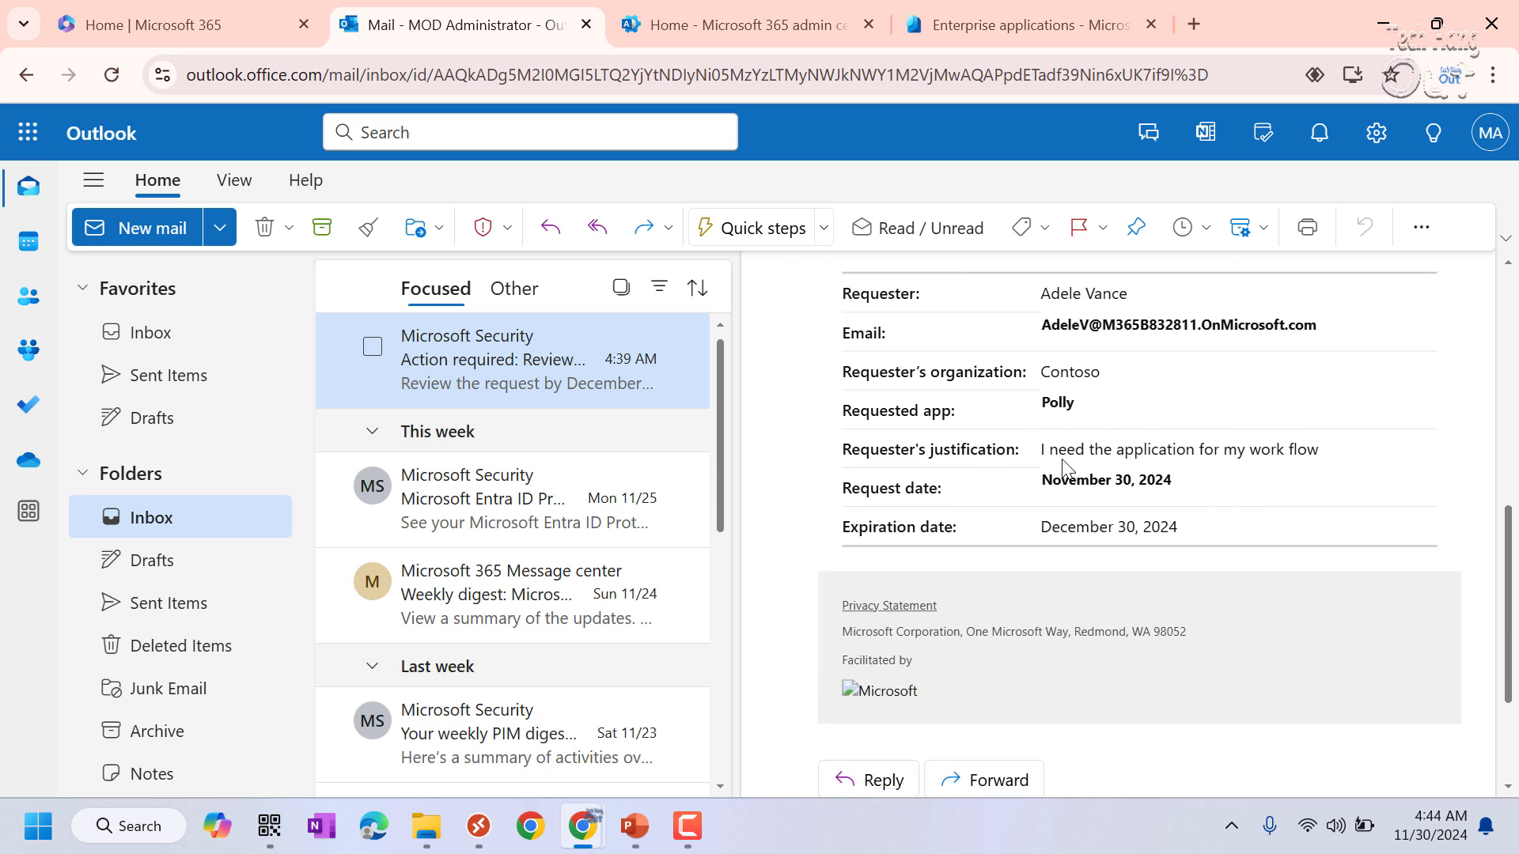
drag(1038, 459, 1345, 458)
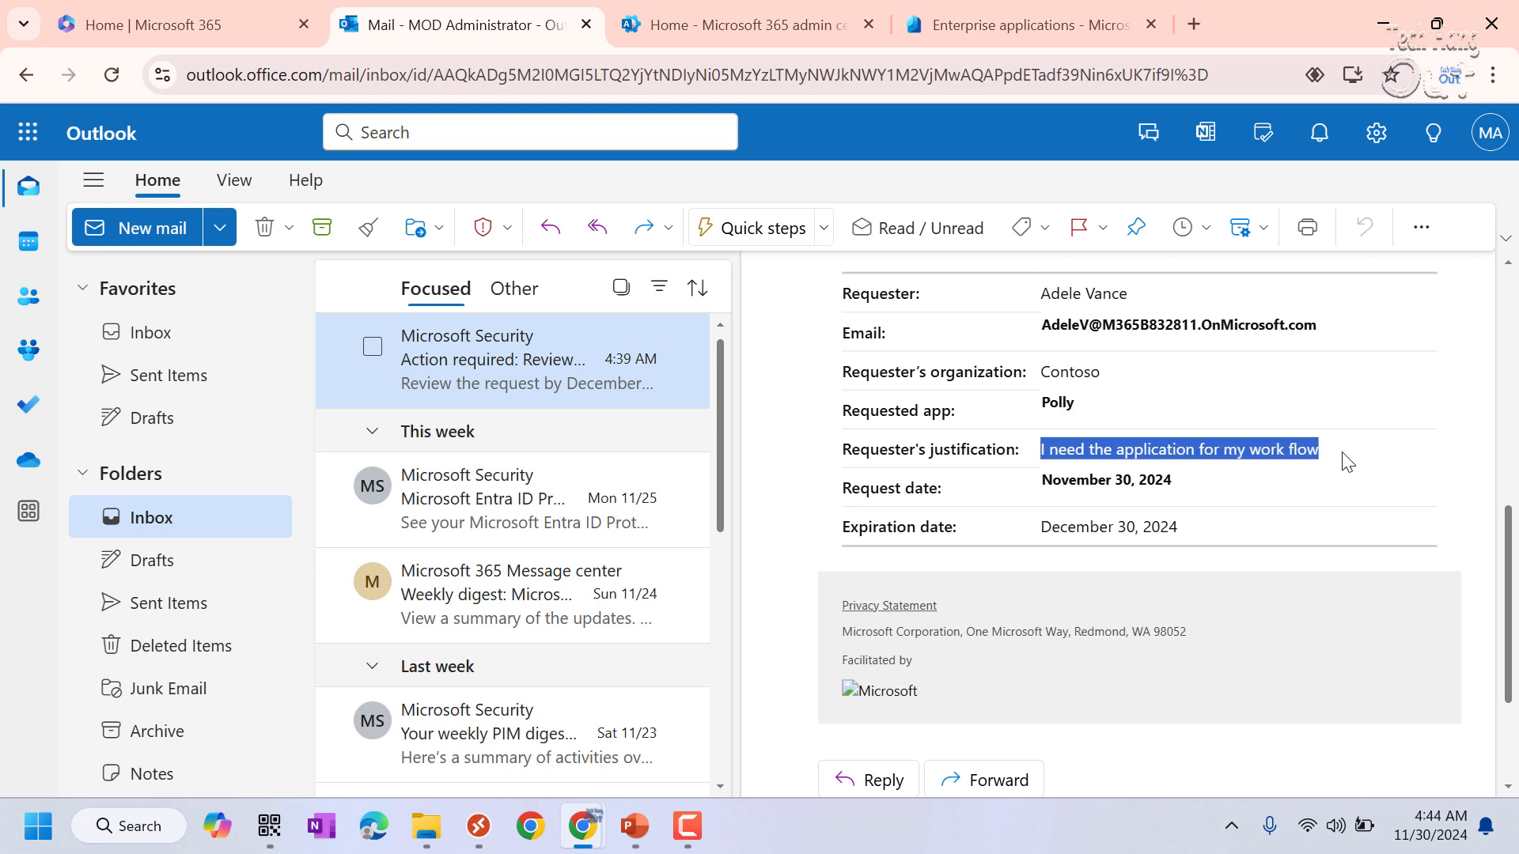
scroll(1274, 419, down, 2)
scroll(1263, 435, up, 3)
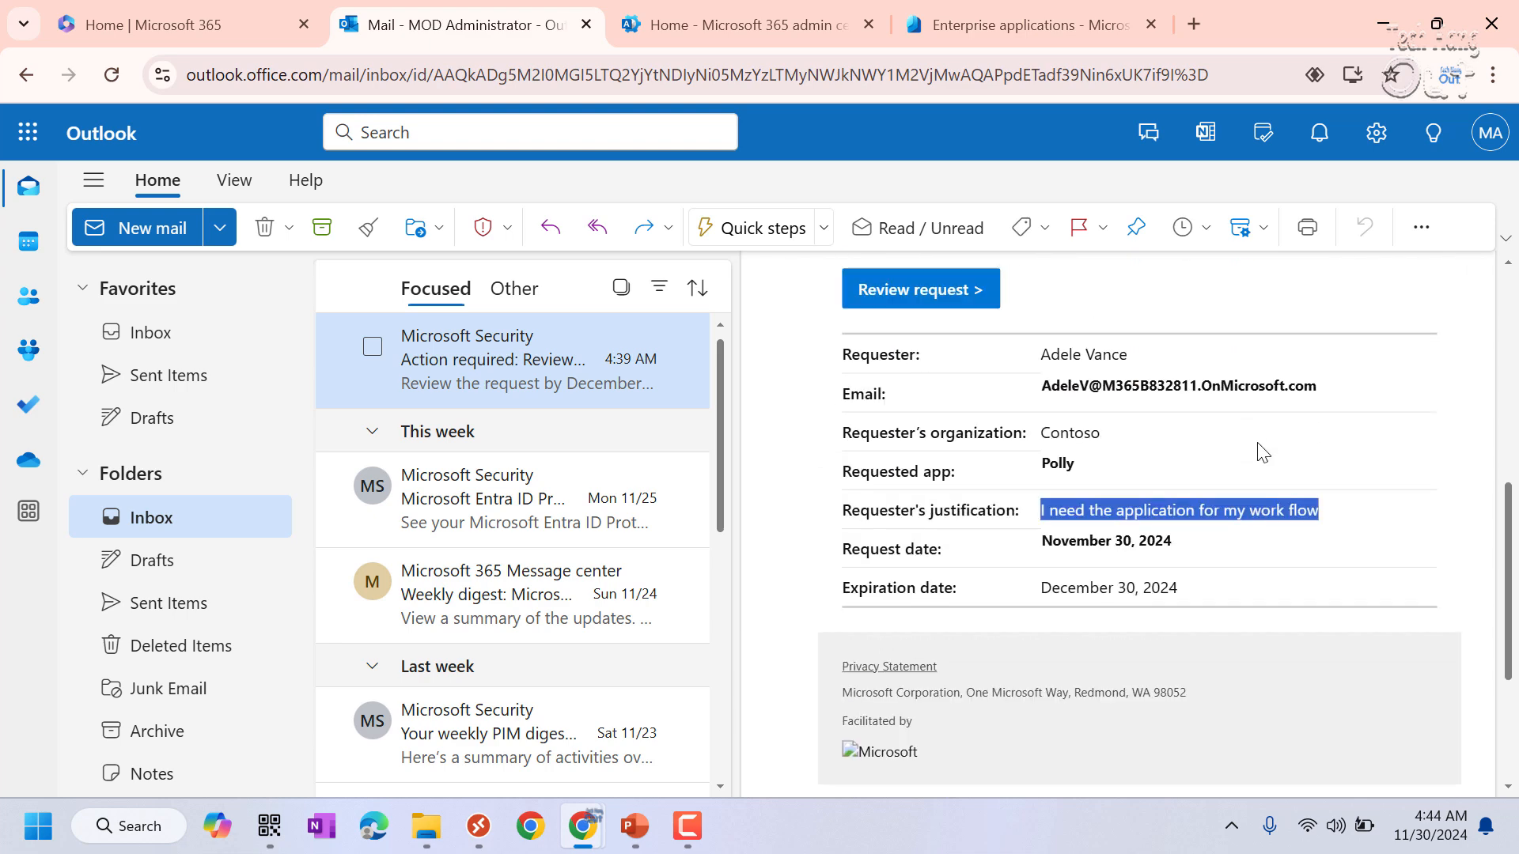
scroll(1279, 455, up, 2)
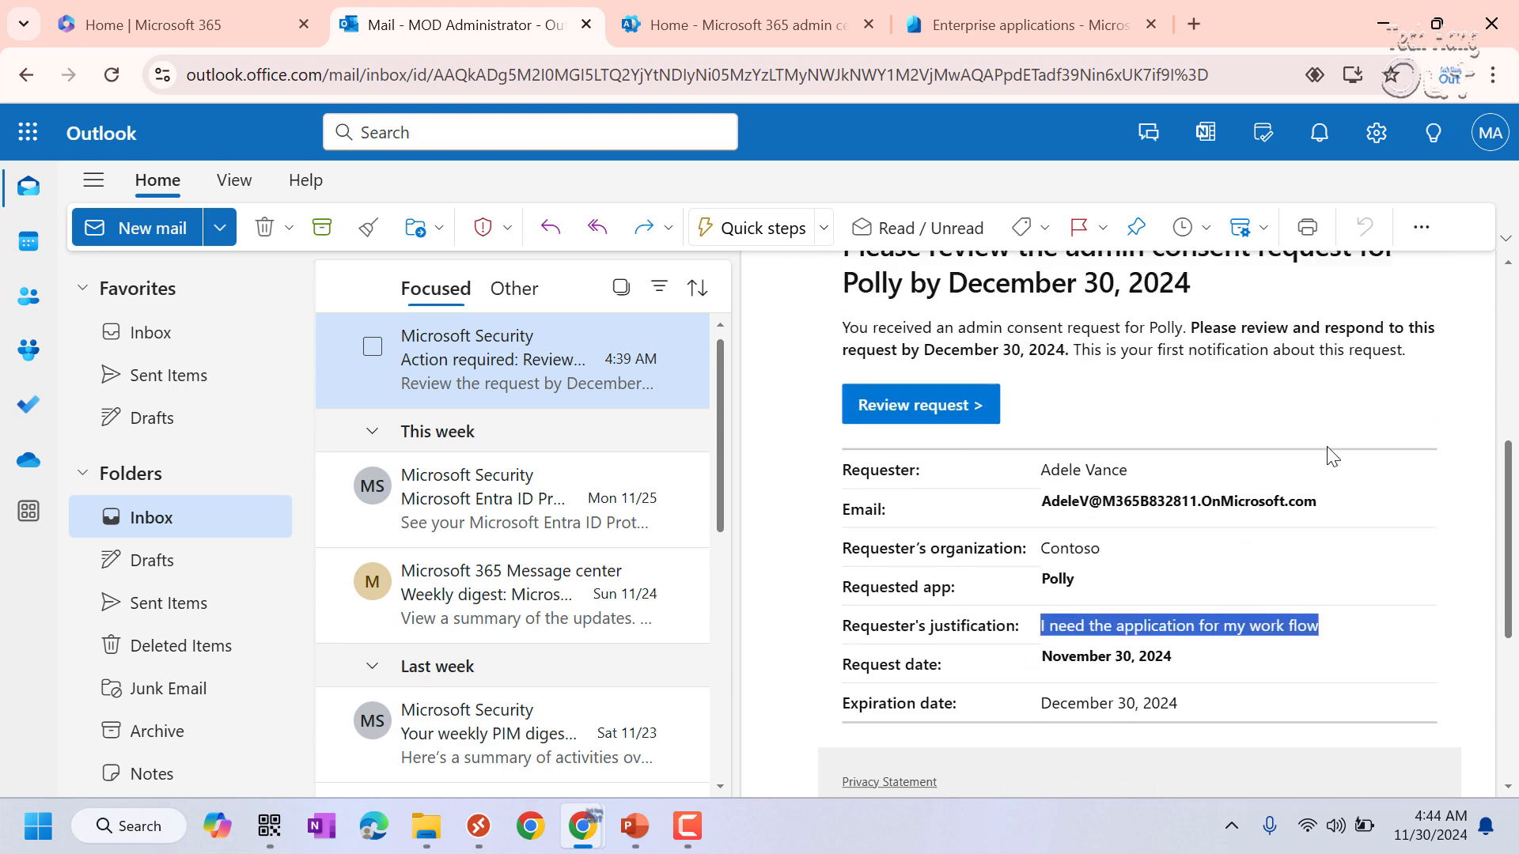
click(1252, 410)
scroll(1060, 497, down, 3)
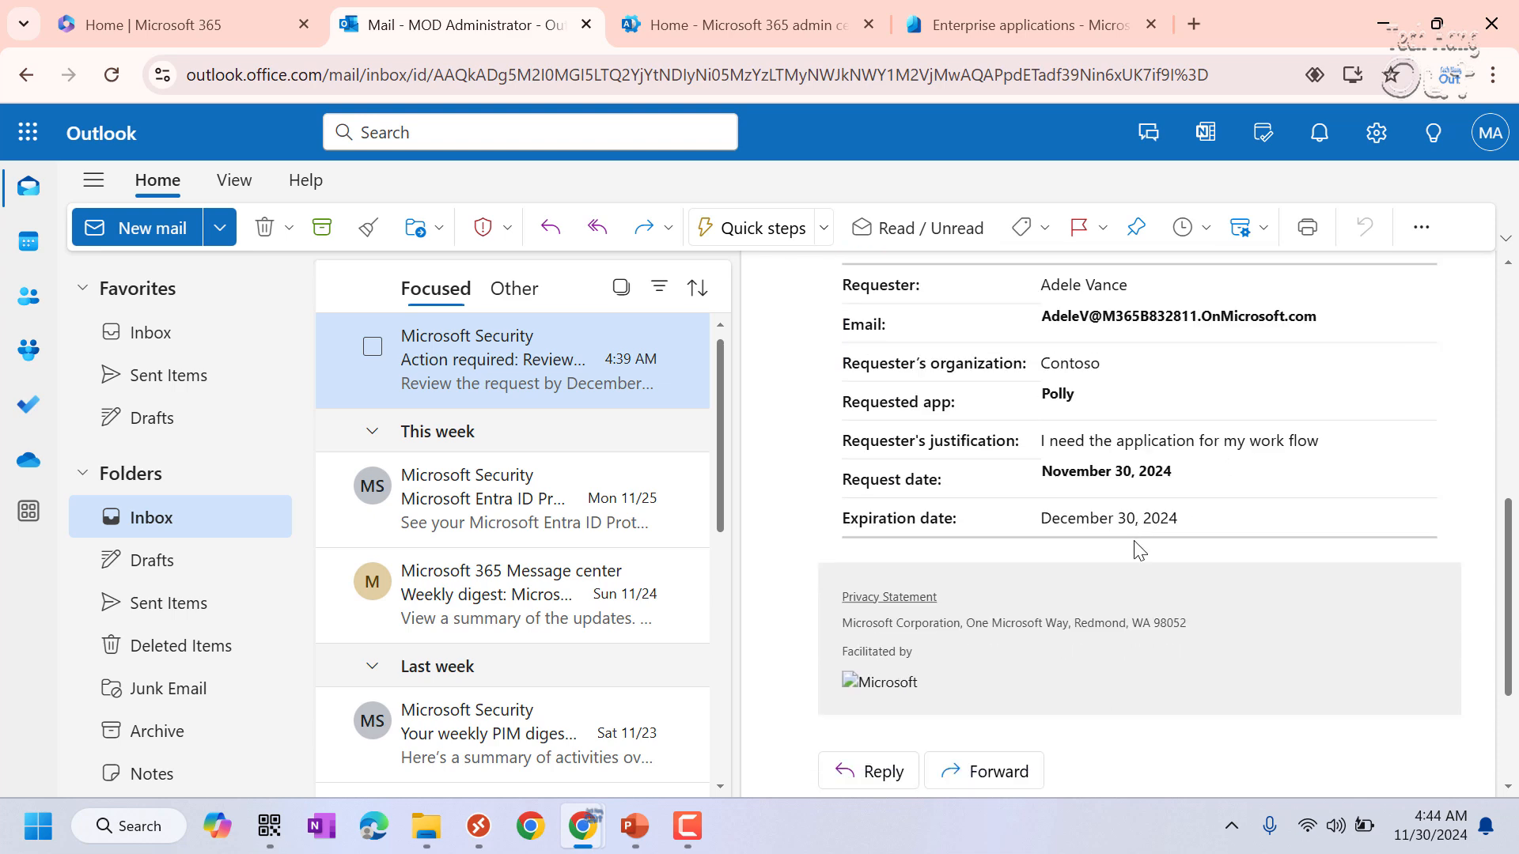
scroll(1147, 538, up, 3)
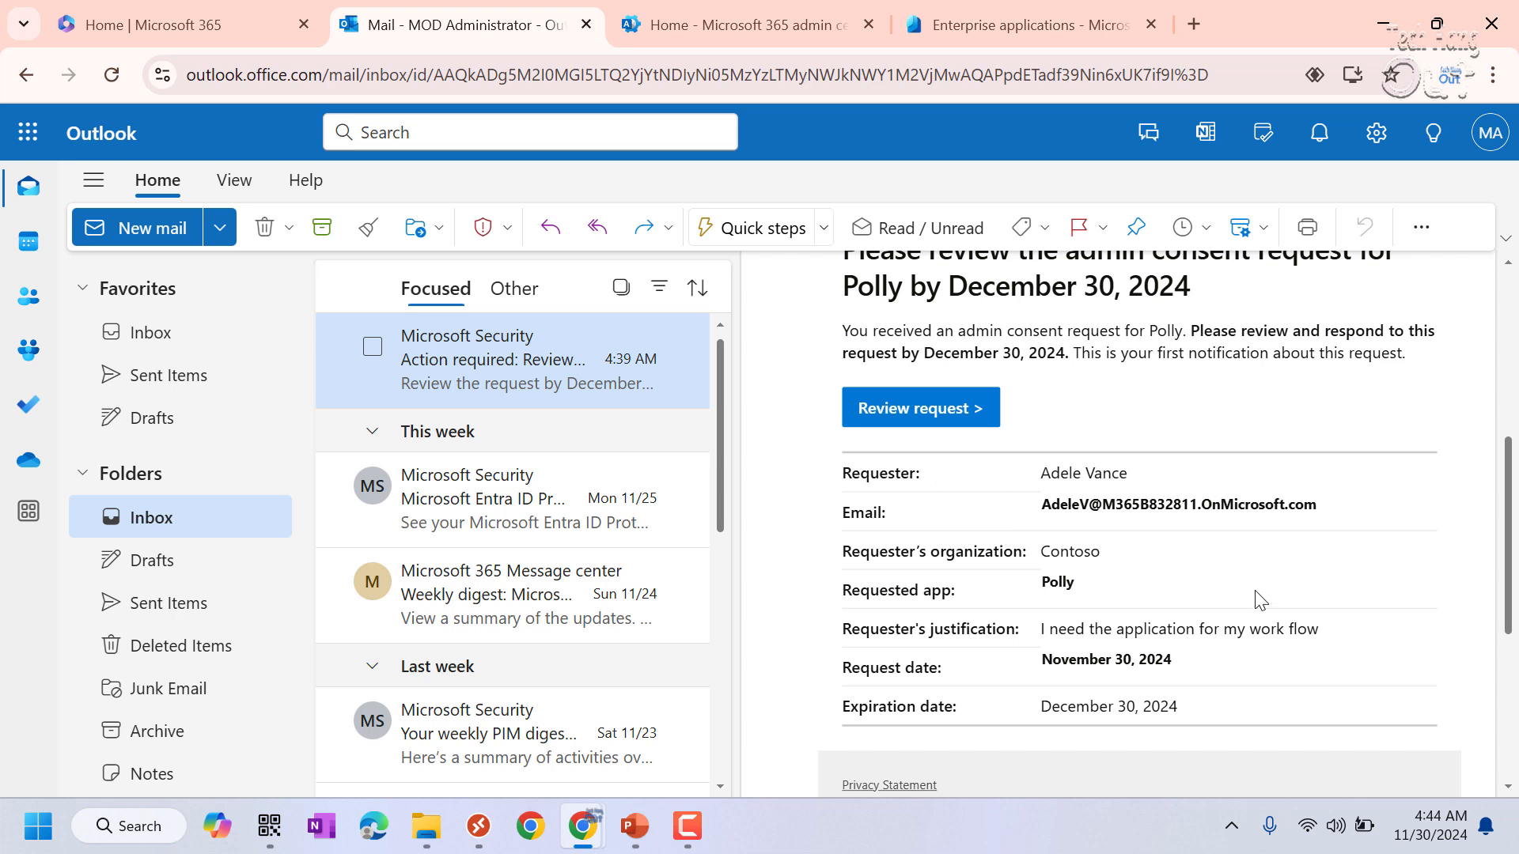
Step: Follow the e-mail's review link to the Azure portal and open Polly's pending consent request details, dismissing the portal notices
click(916, 424)
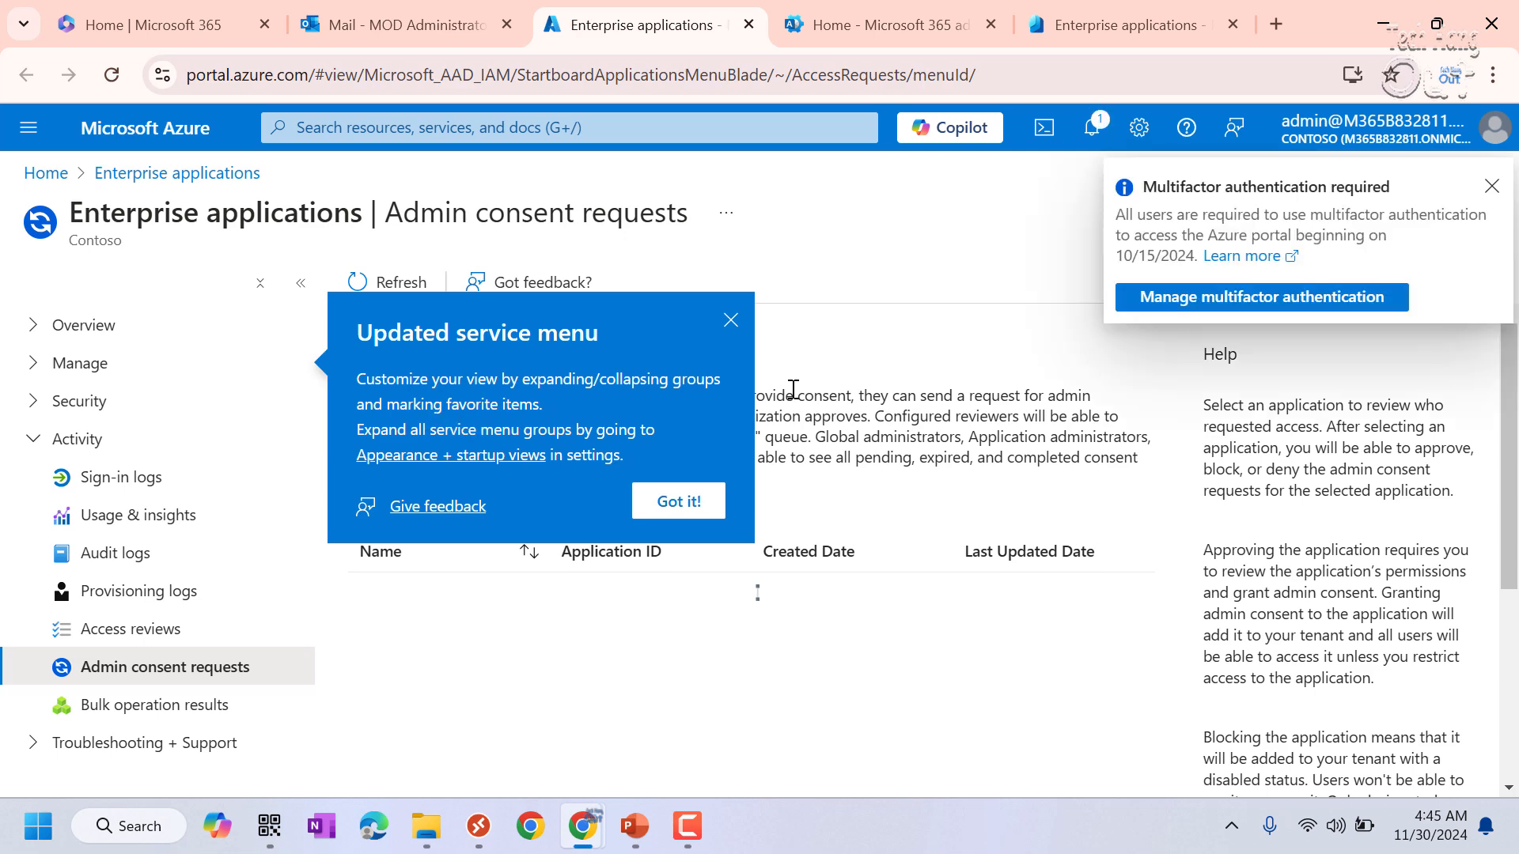
click(731, 320)
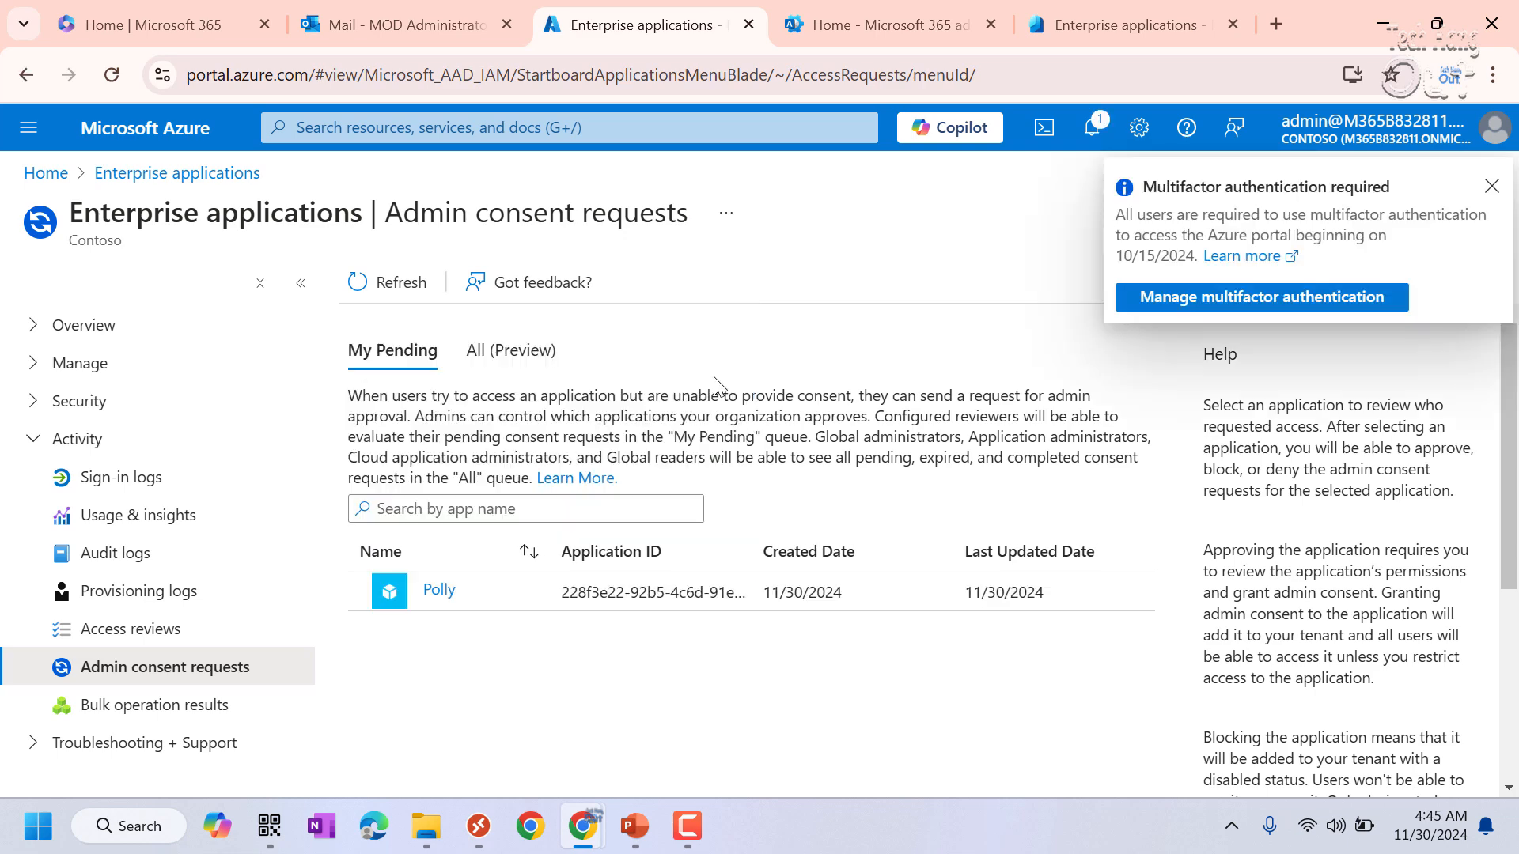
click(437, 590)
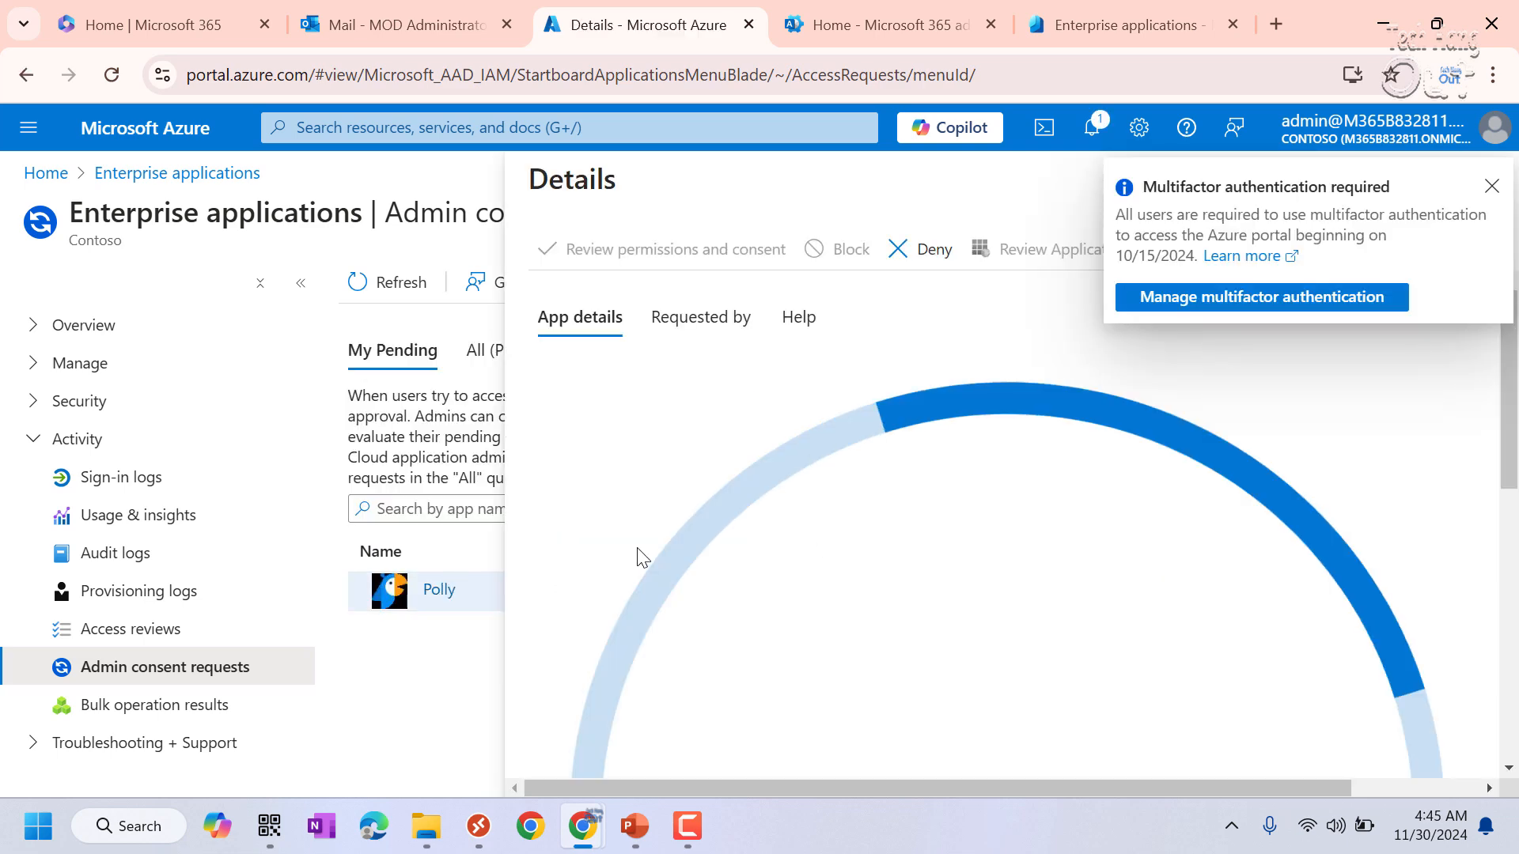
click(1491, 187)
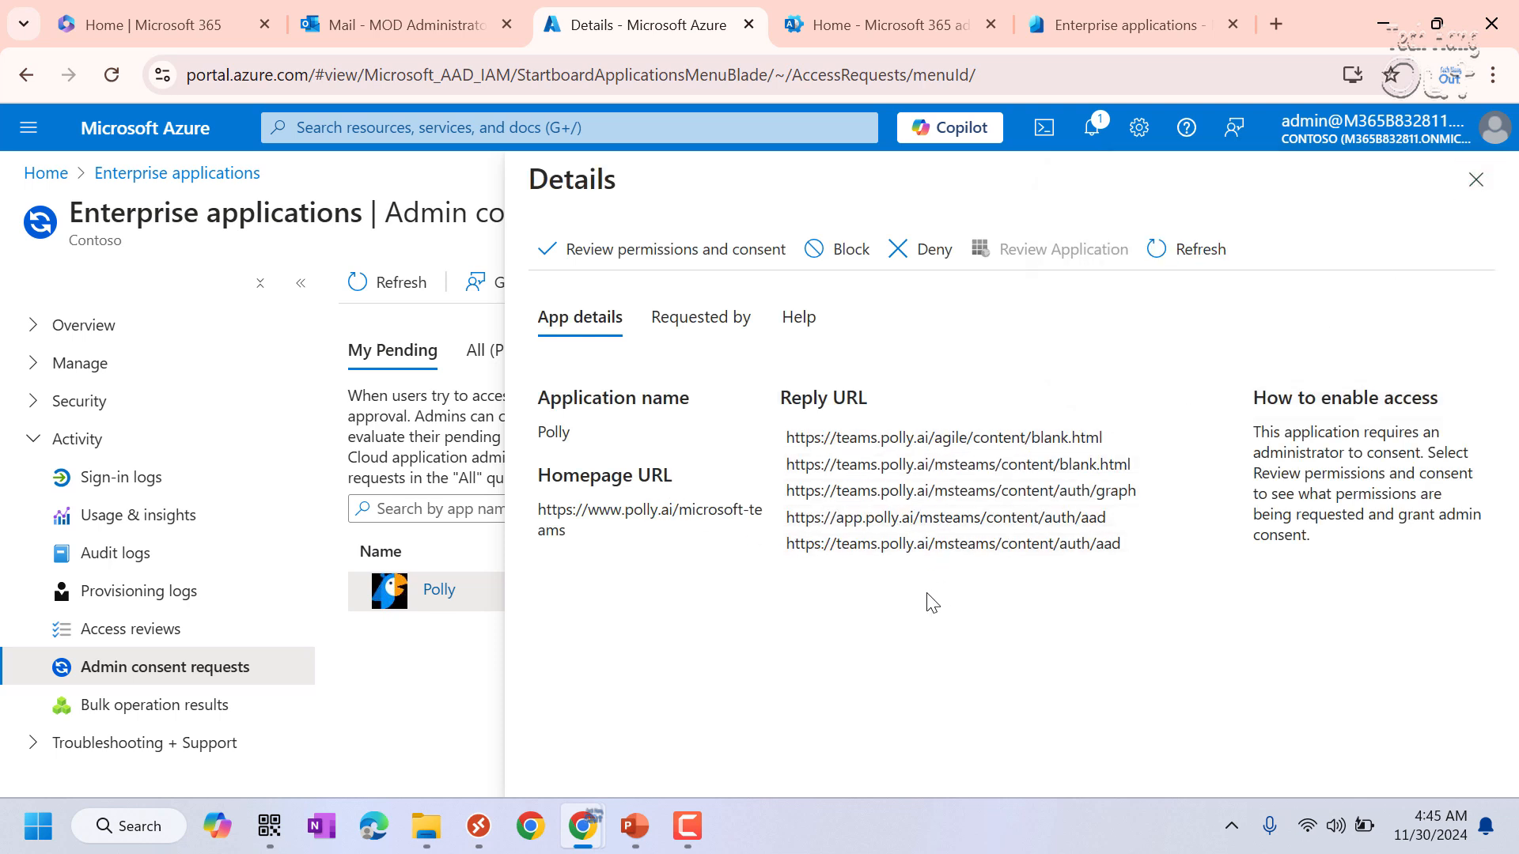
Step: Review who requested Polly and the help on the approval options, and return to the app details
click(700, 326)
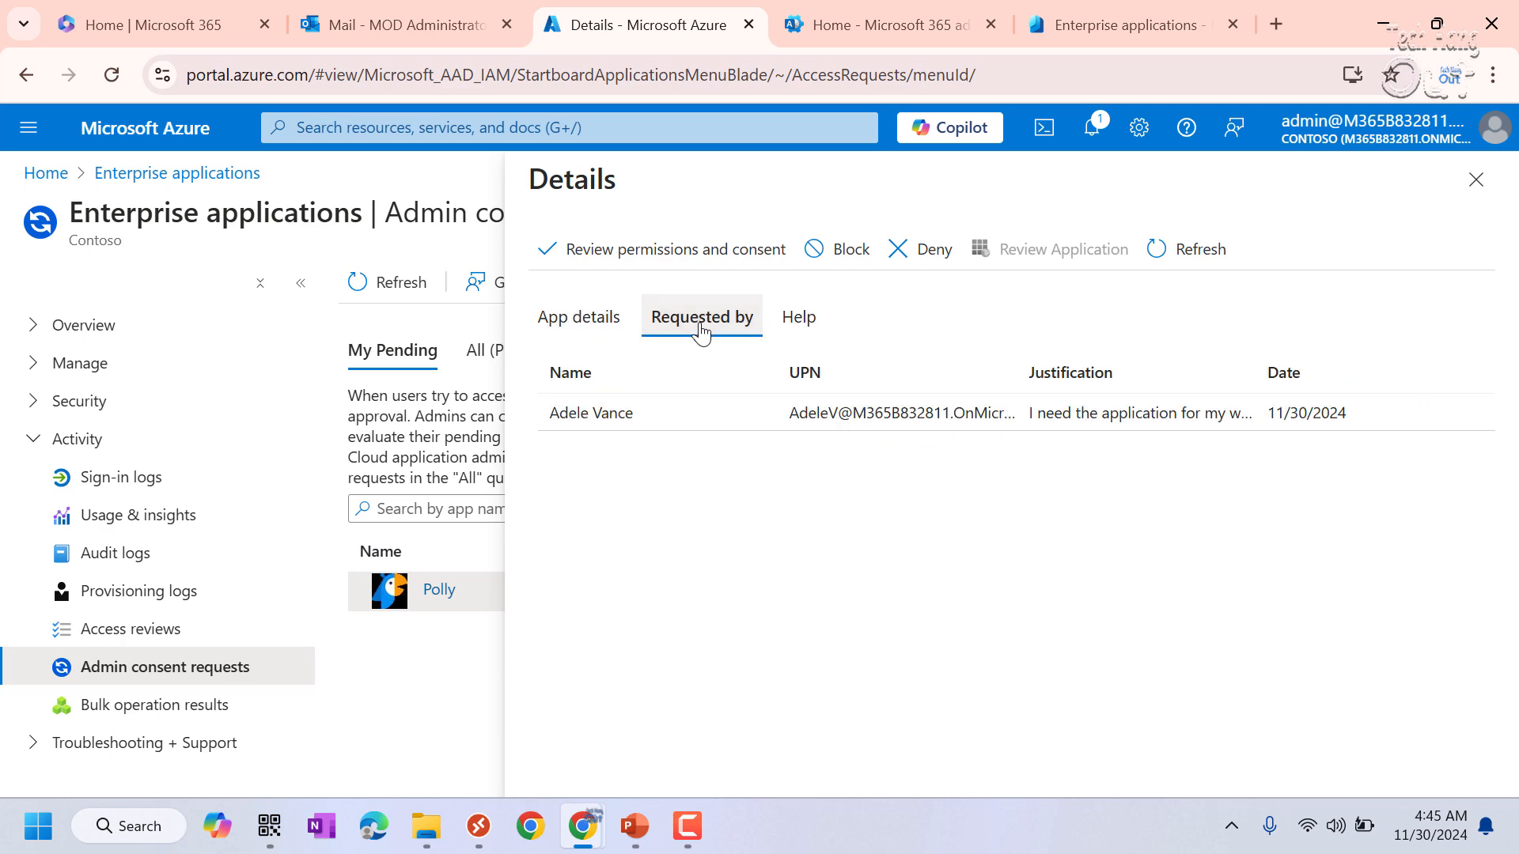
click(814, 331)
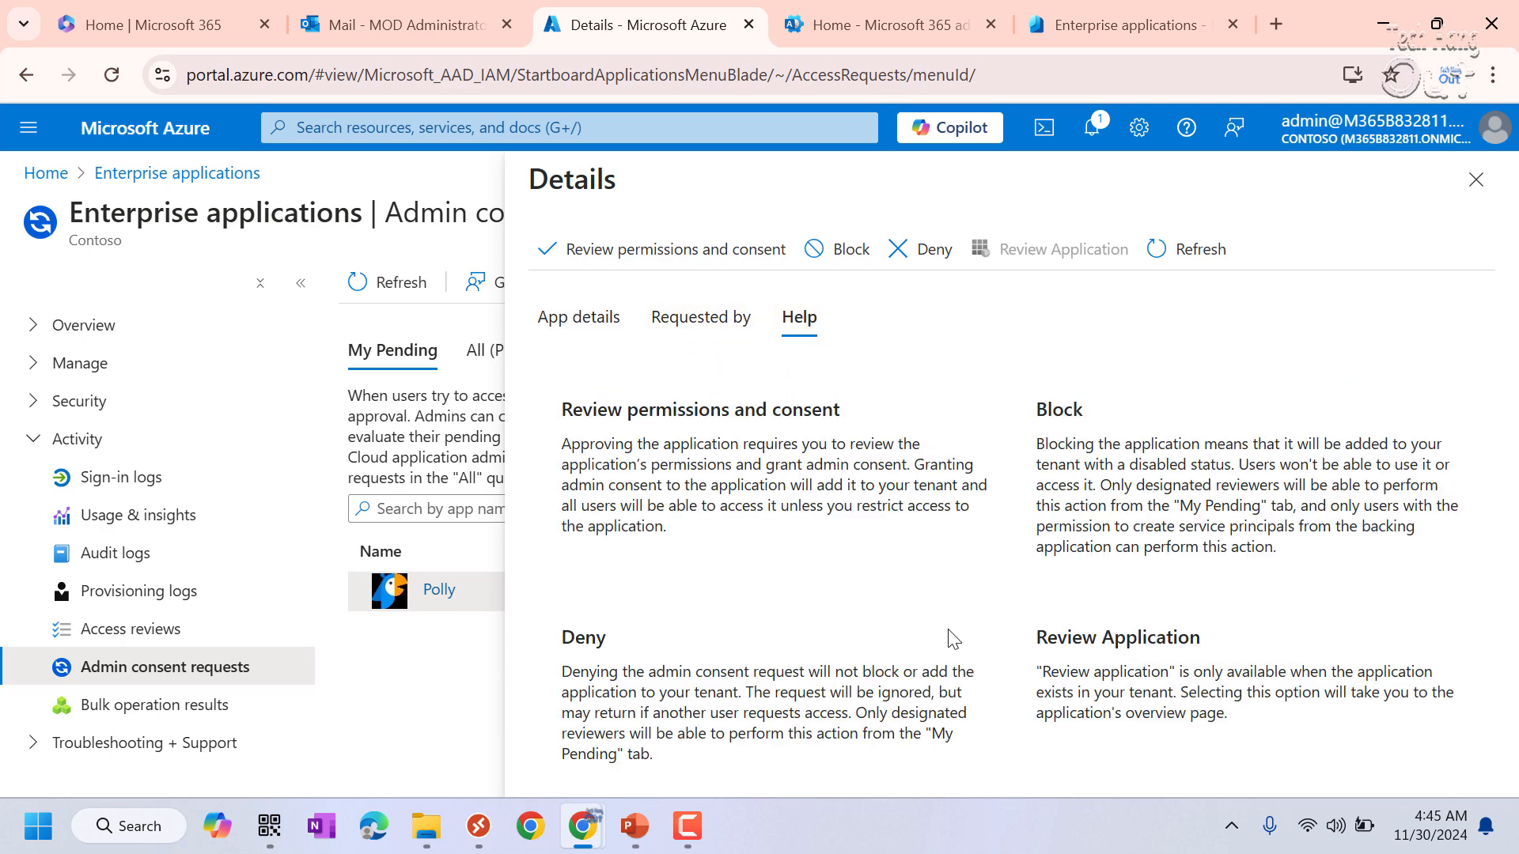
click(596, 320)
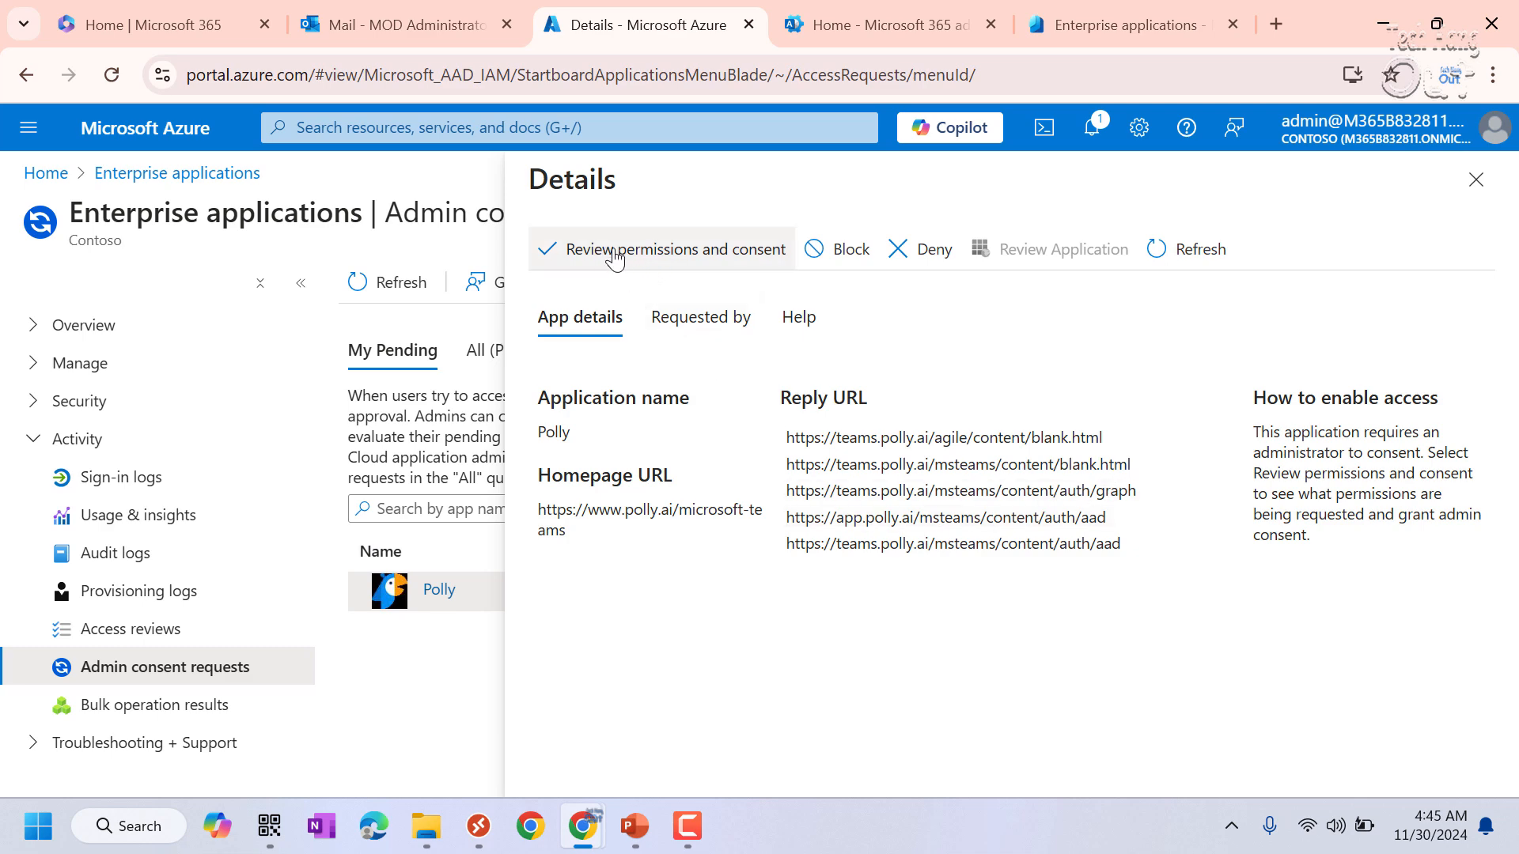
Step: Review Polly's requested permissions with the MOD Administrator account and accept them on behalf of the organization
click(616, 252)
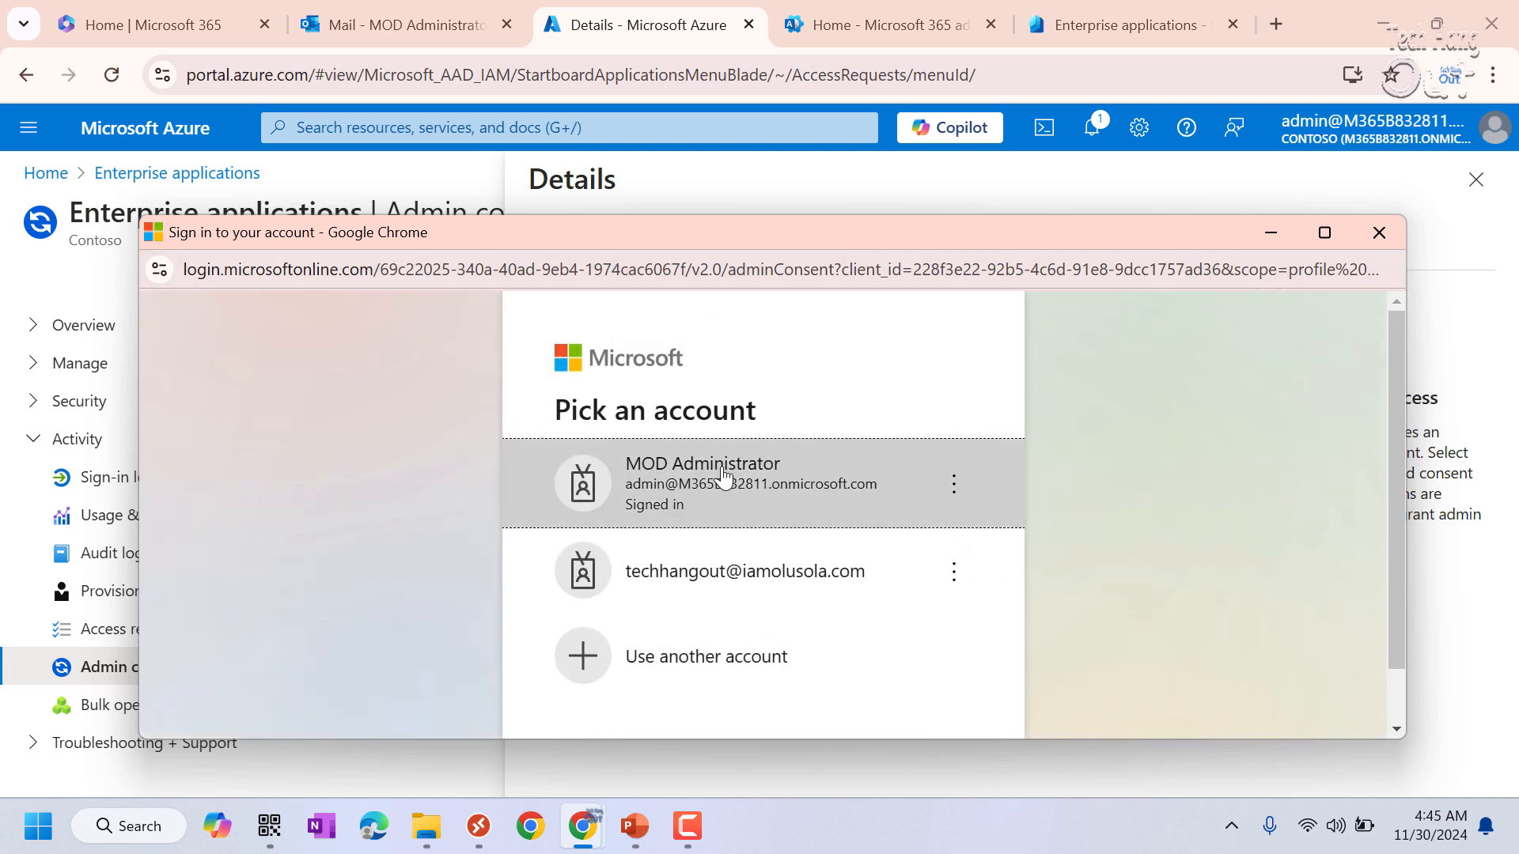
click(775, 494)
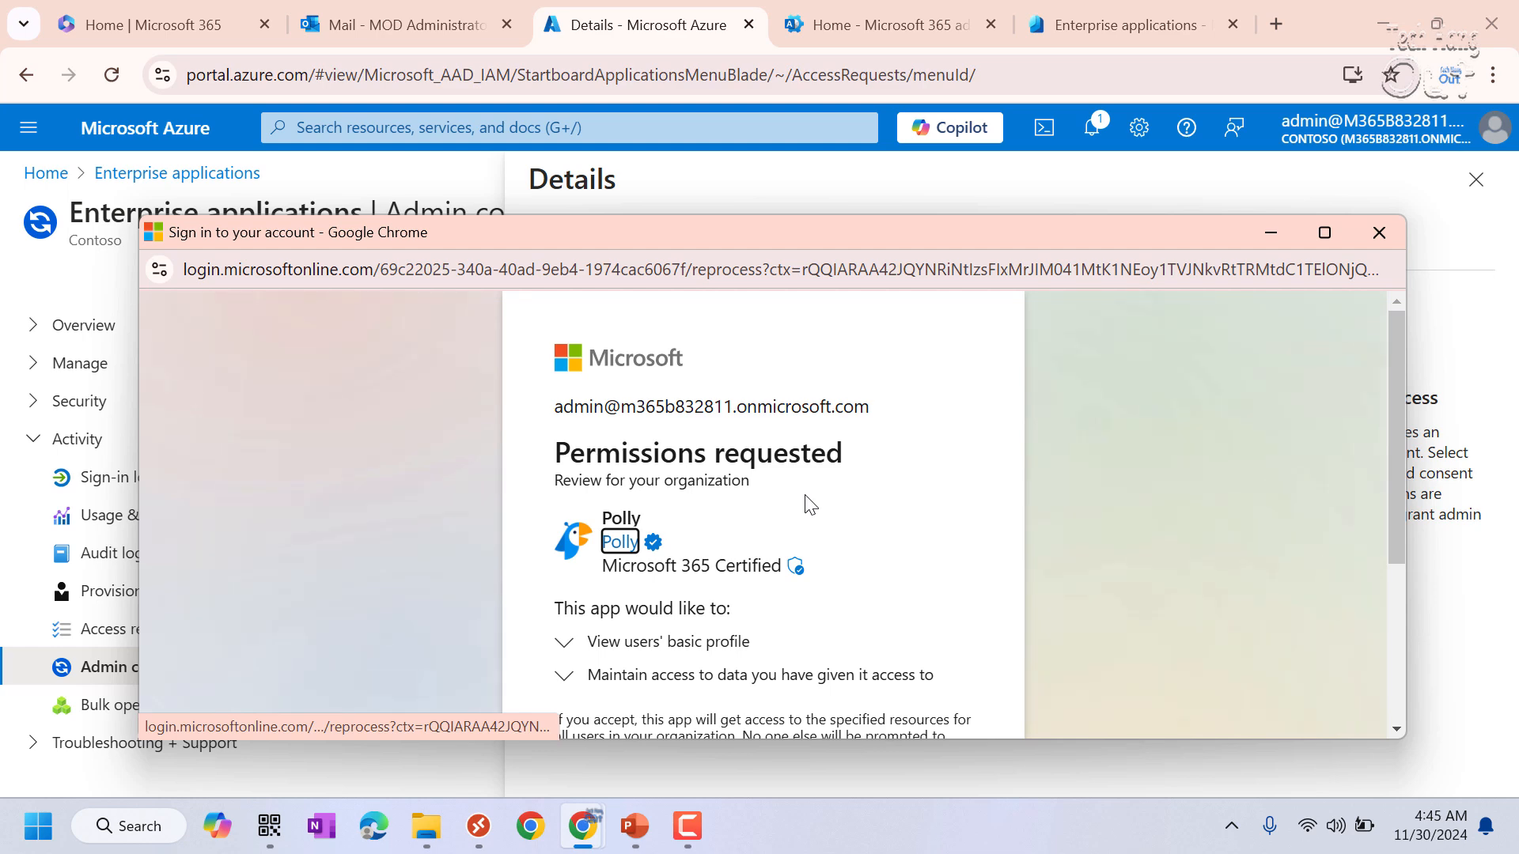
scroll(809, 503, down, 4)
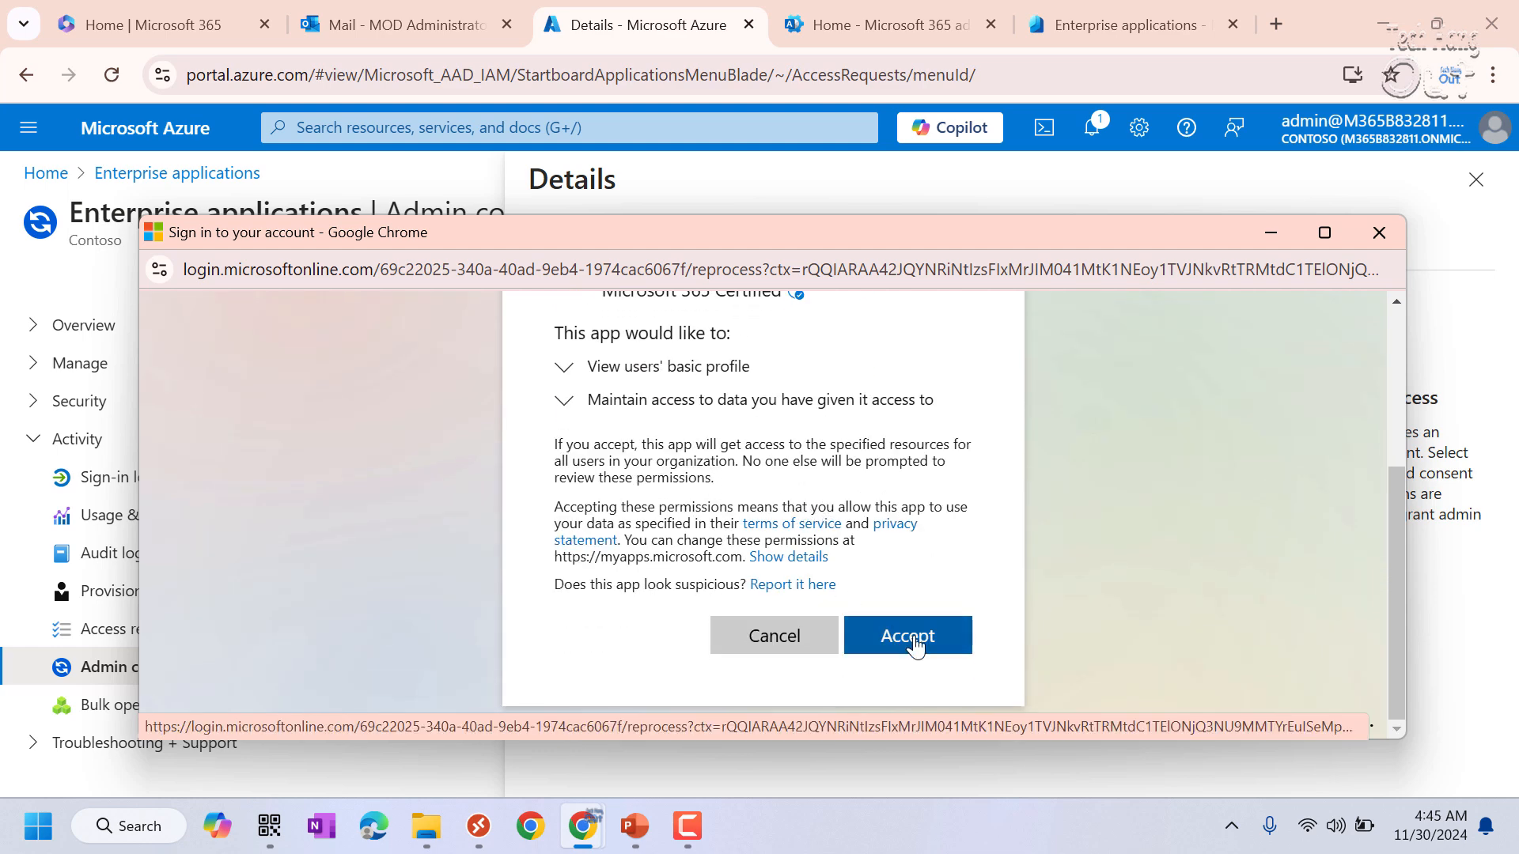
scroll(875, 474, up, 2)
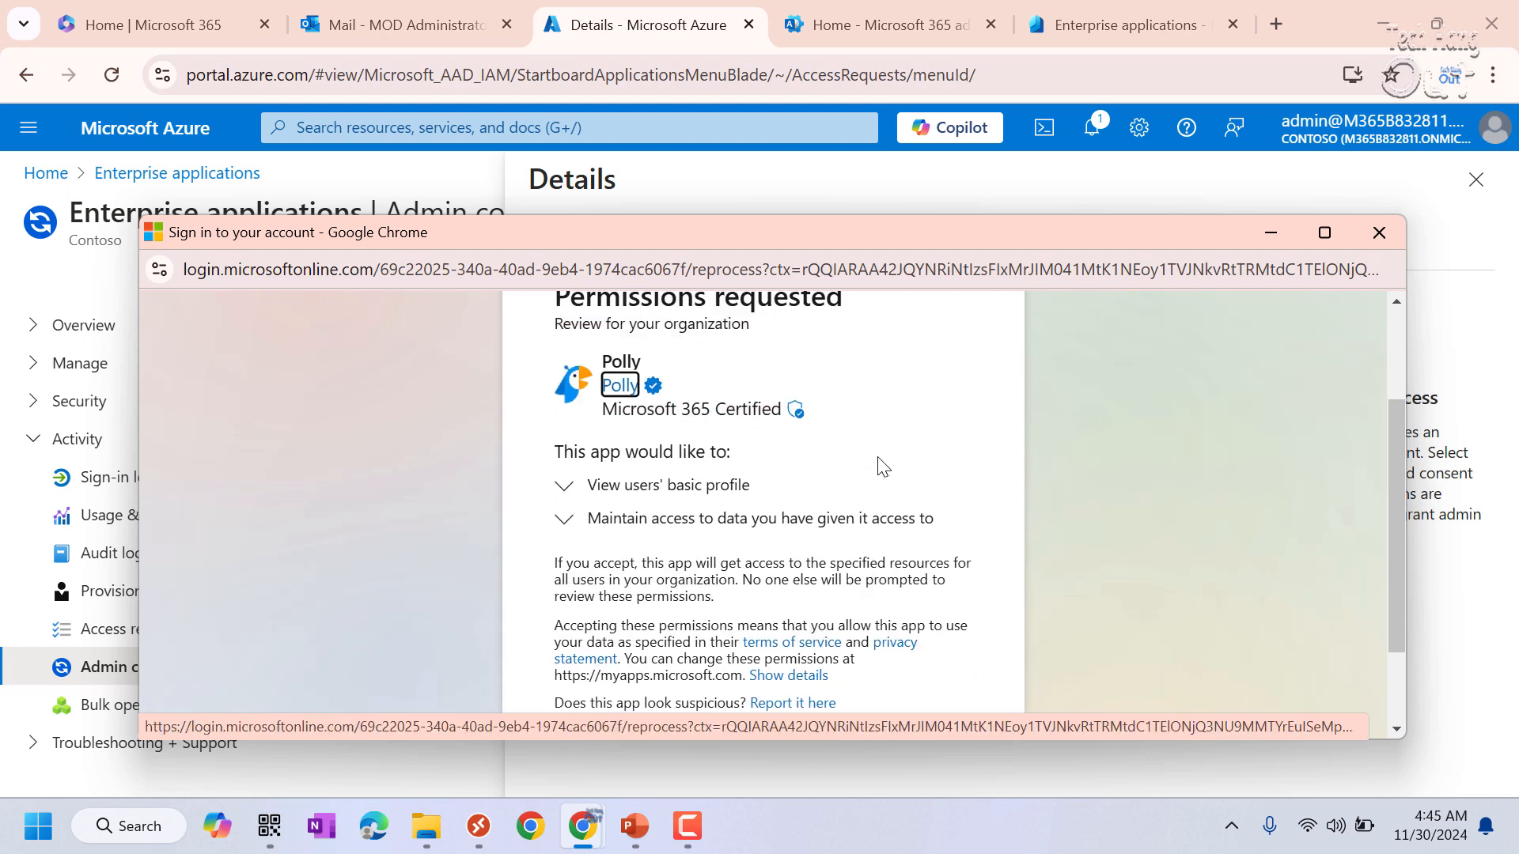
double_click(829, 232)
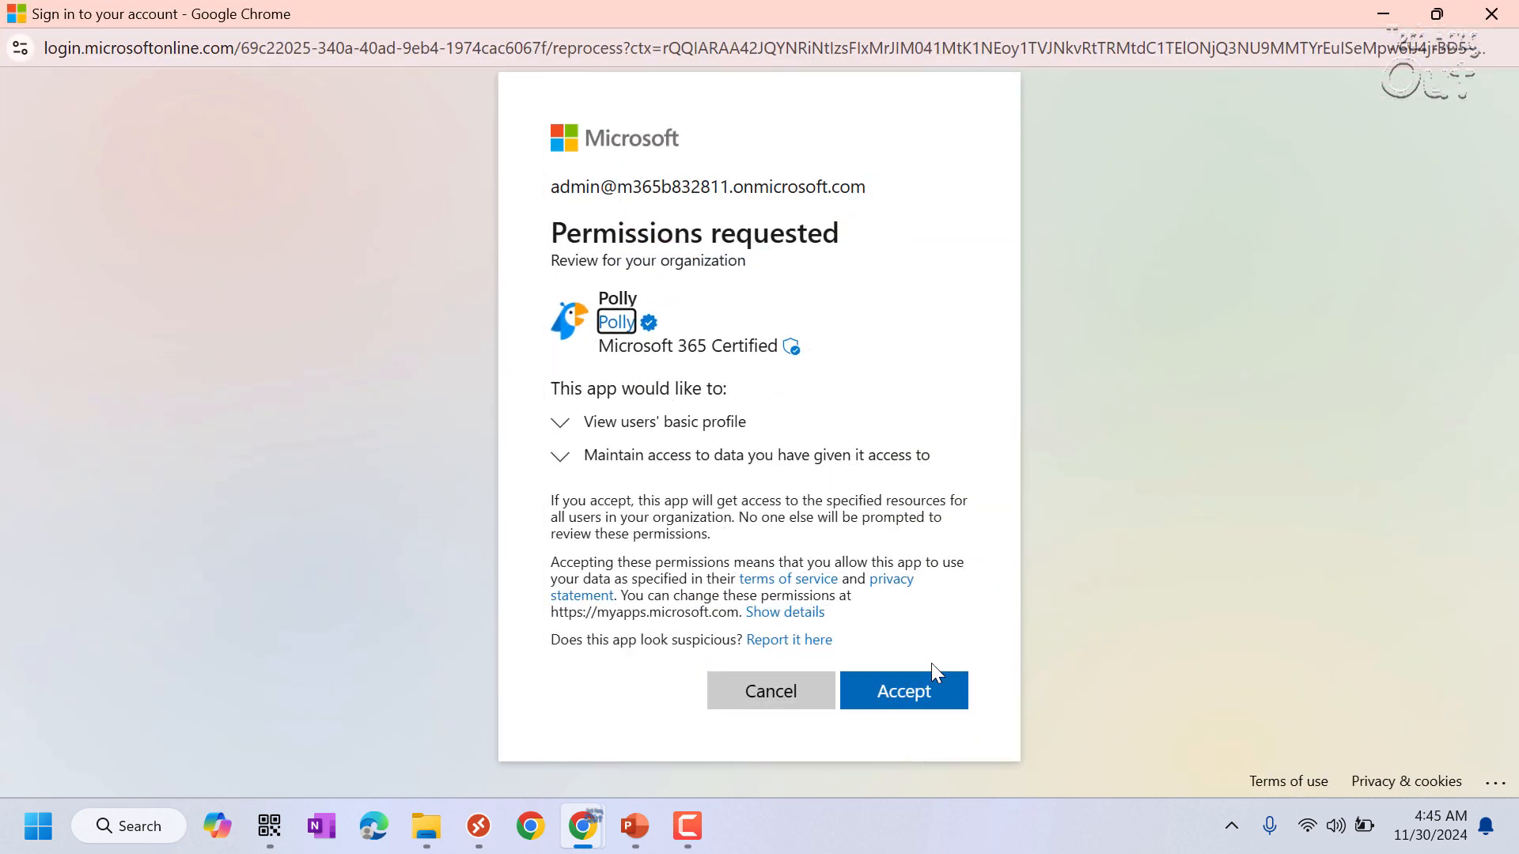
click(911, 700)
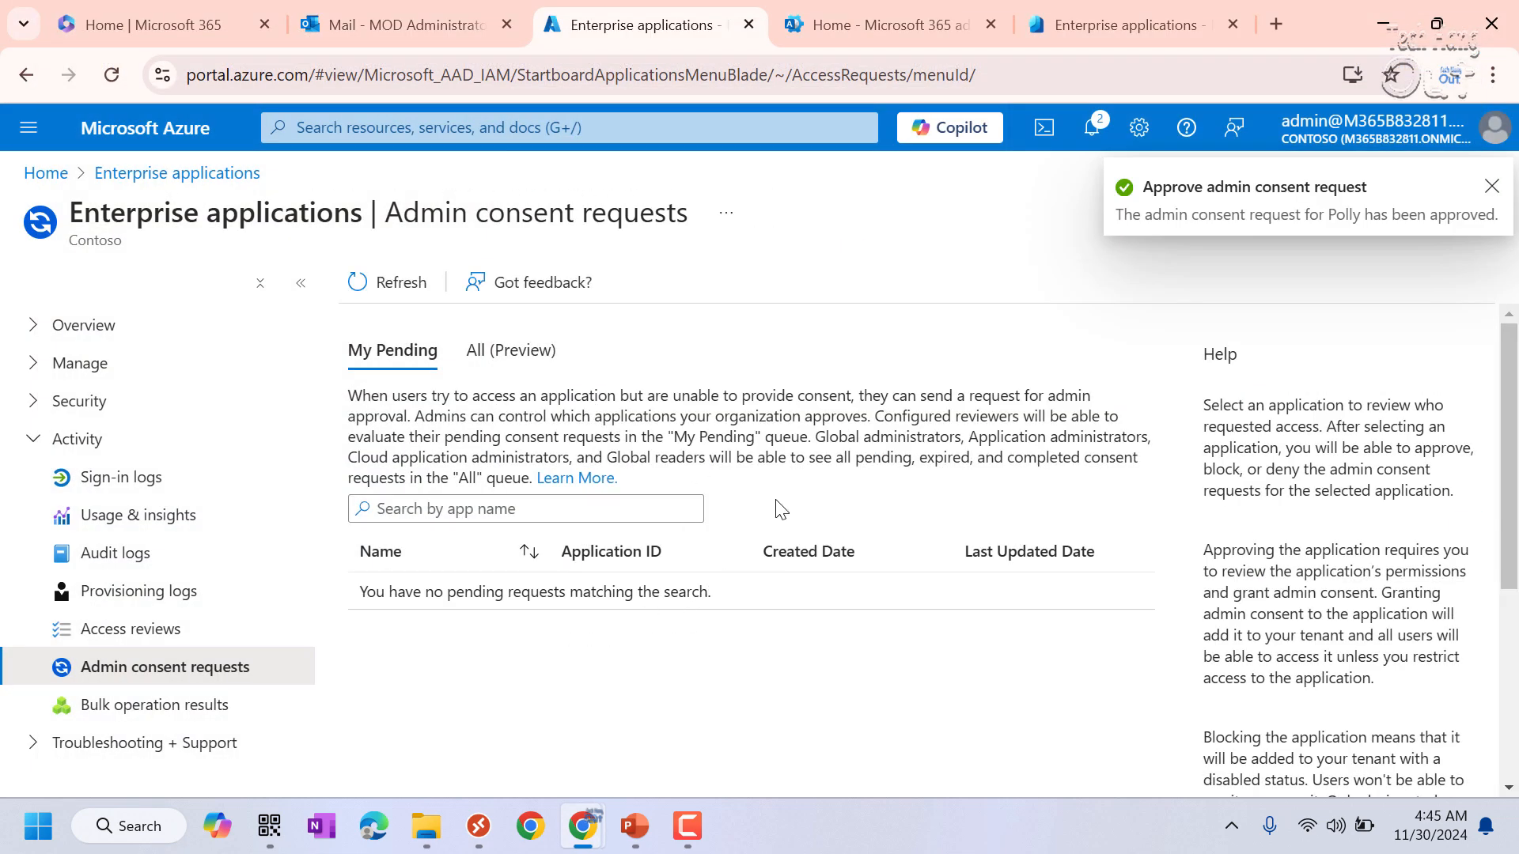
Step: View the full list of admin consent requests, including the completed ones
click(497, 366)
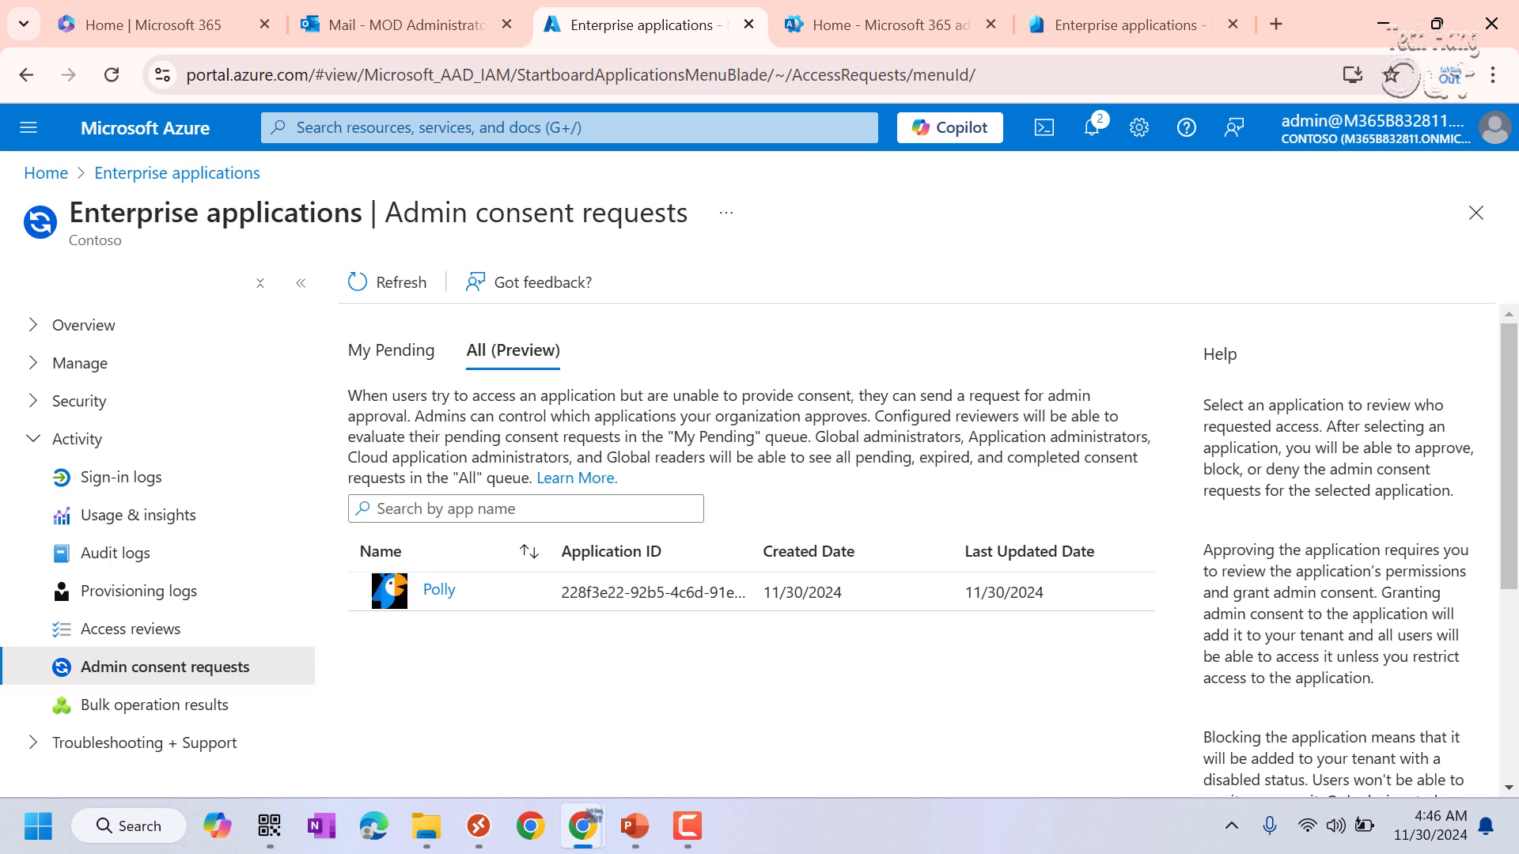
key(F10)
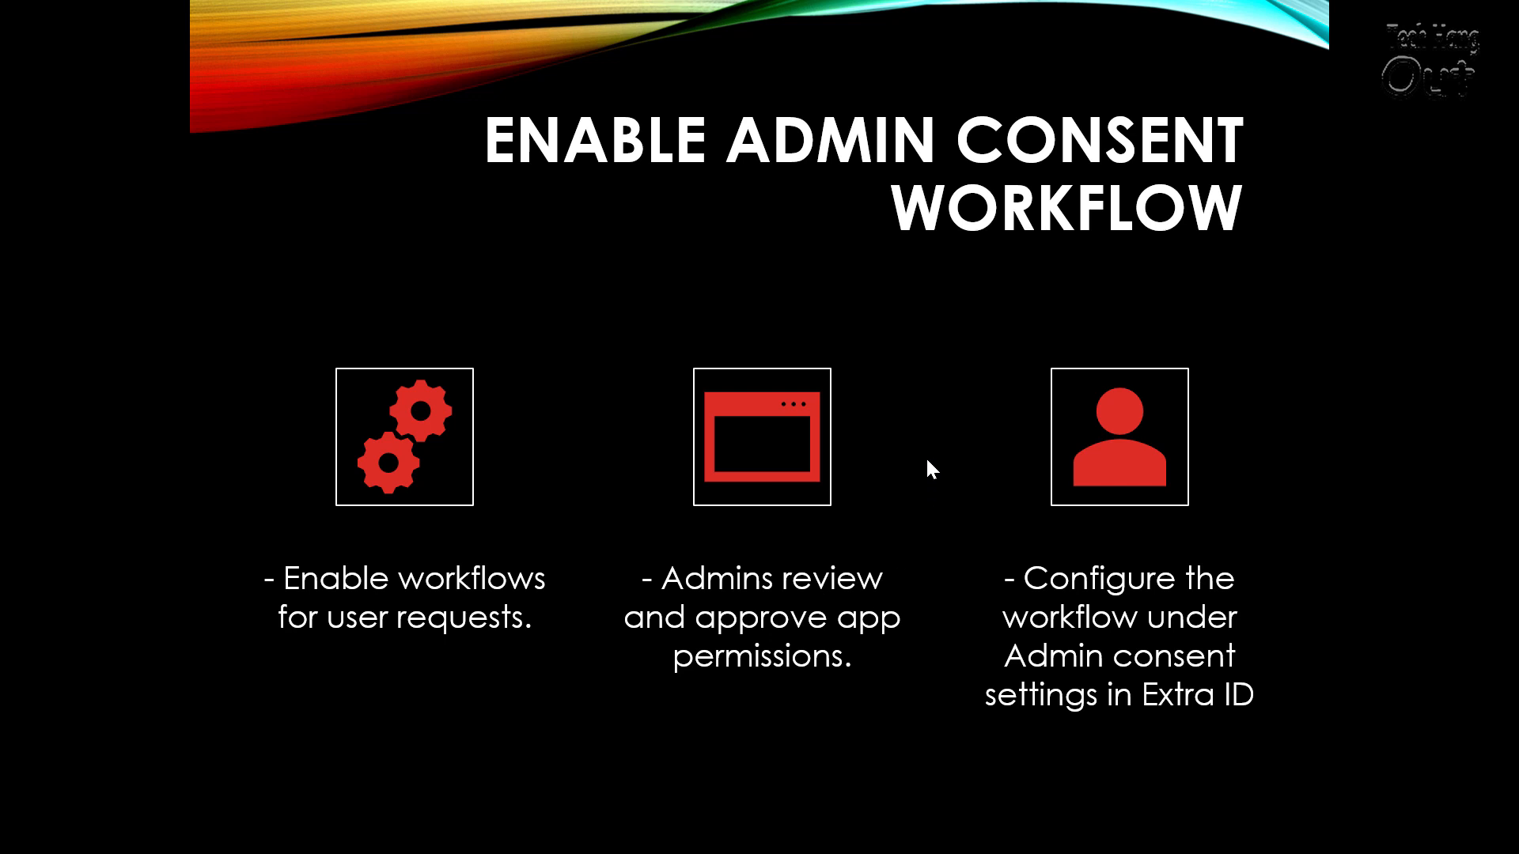